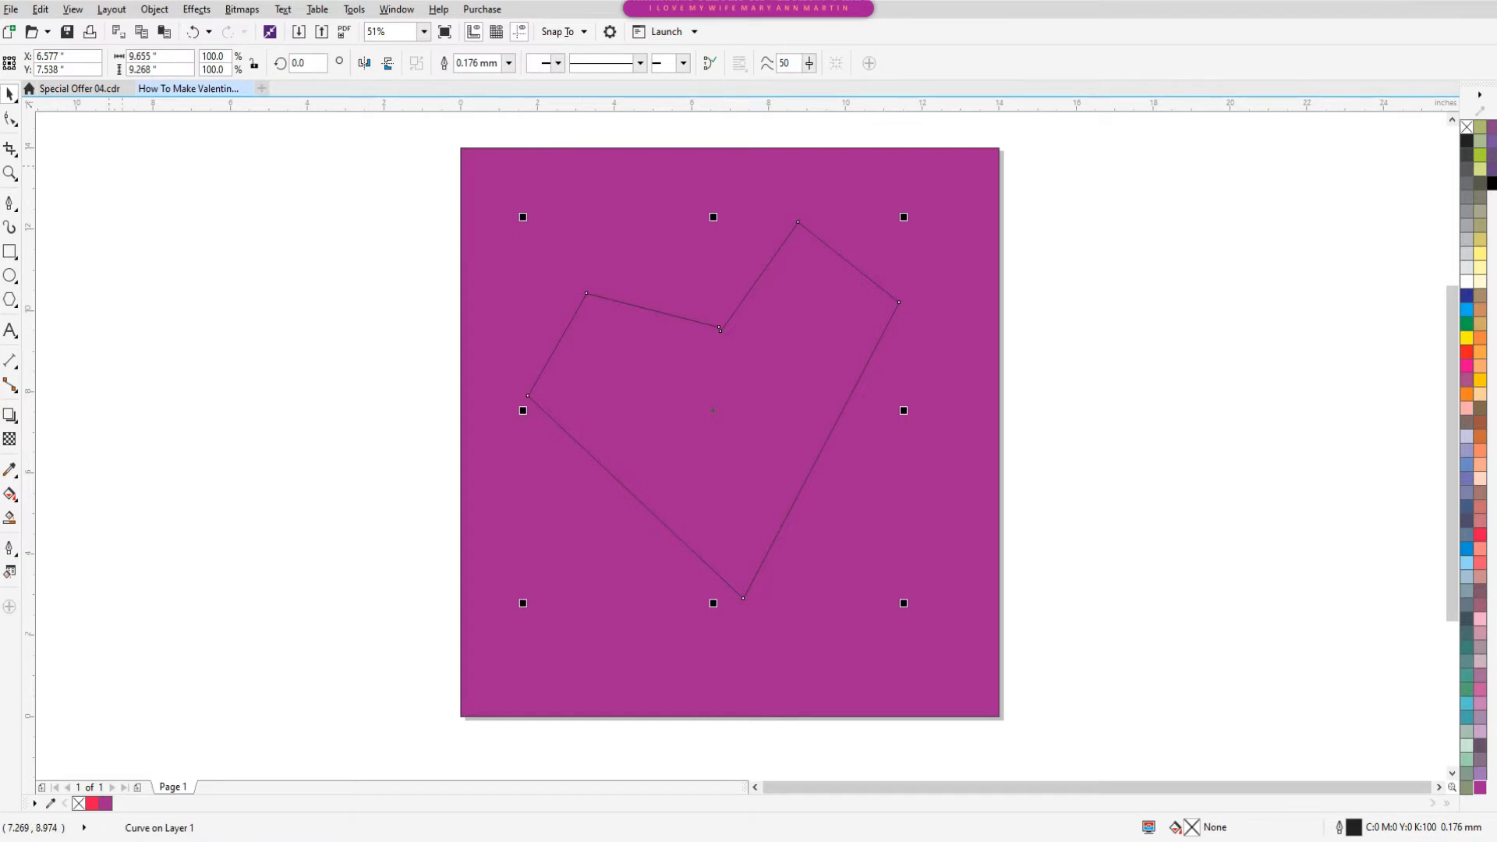
# - Convert the angular outline's segments to curves and bend its upper edges outward into two rounded heart lobes
pyautogui.click(9, 173)
pyautogui.moveTo(457, 157); pyautogui.dragTo(1056, 624)
pyautogui.click(9, 118)
pyautogui.moveTo(694, 363); pyautogui.dragTo(689, 354)
pyautogui.scroll(-2, 517, 296)
pyautogui.click(10, 94)
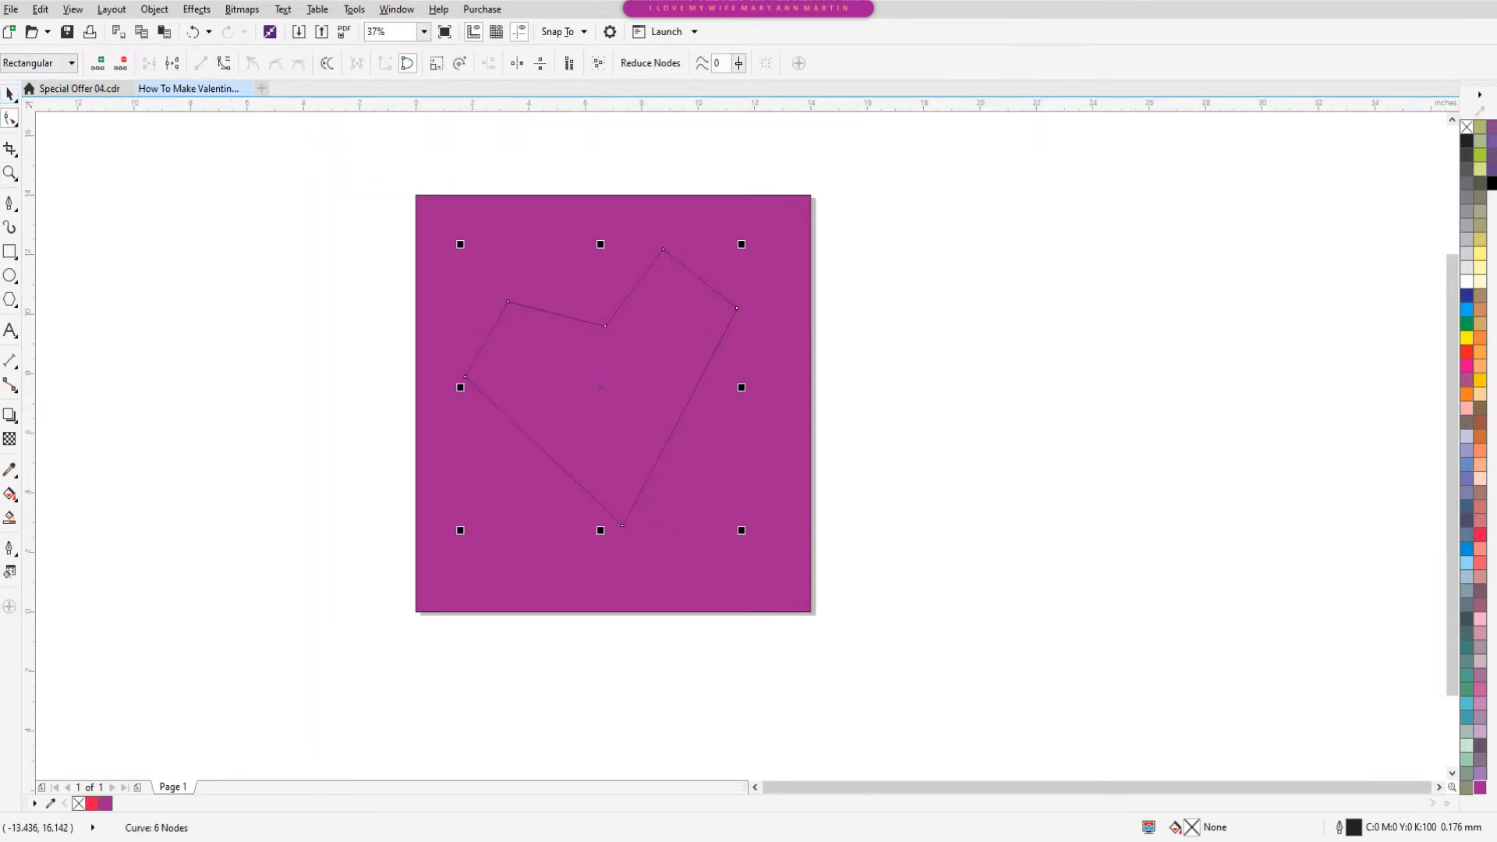
pyautogui.press('F10')
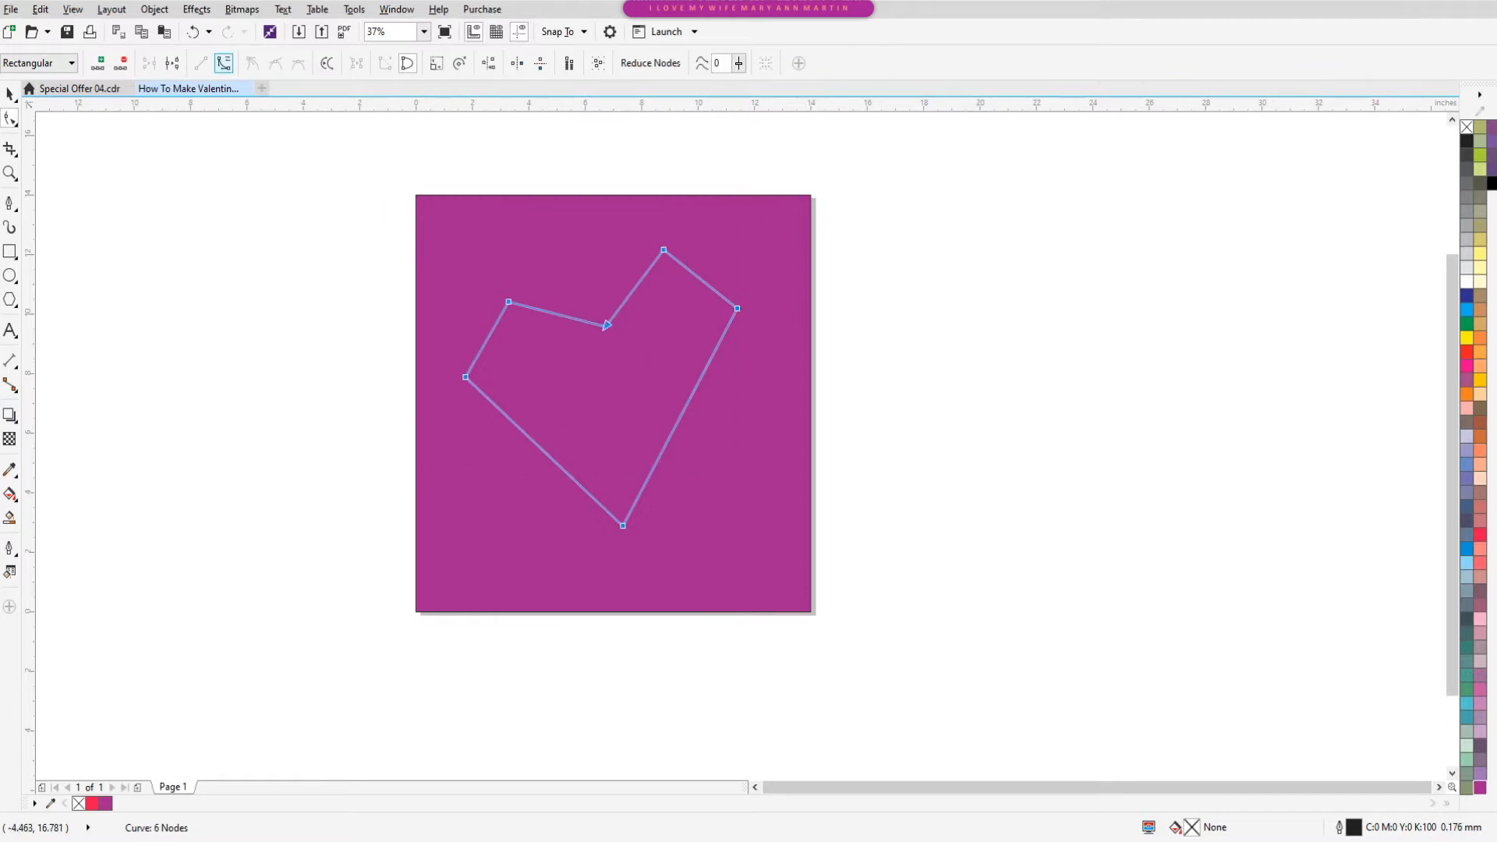
pyautogui.click(491, 325)
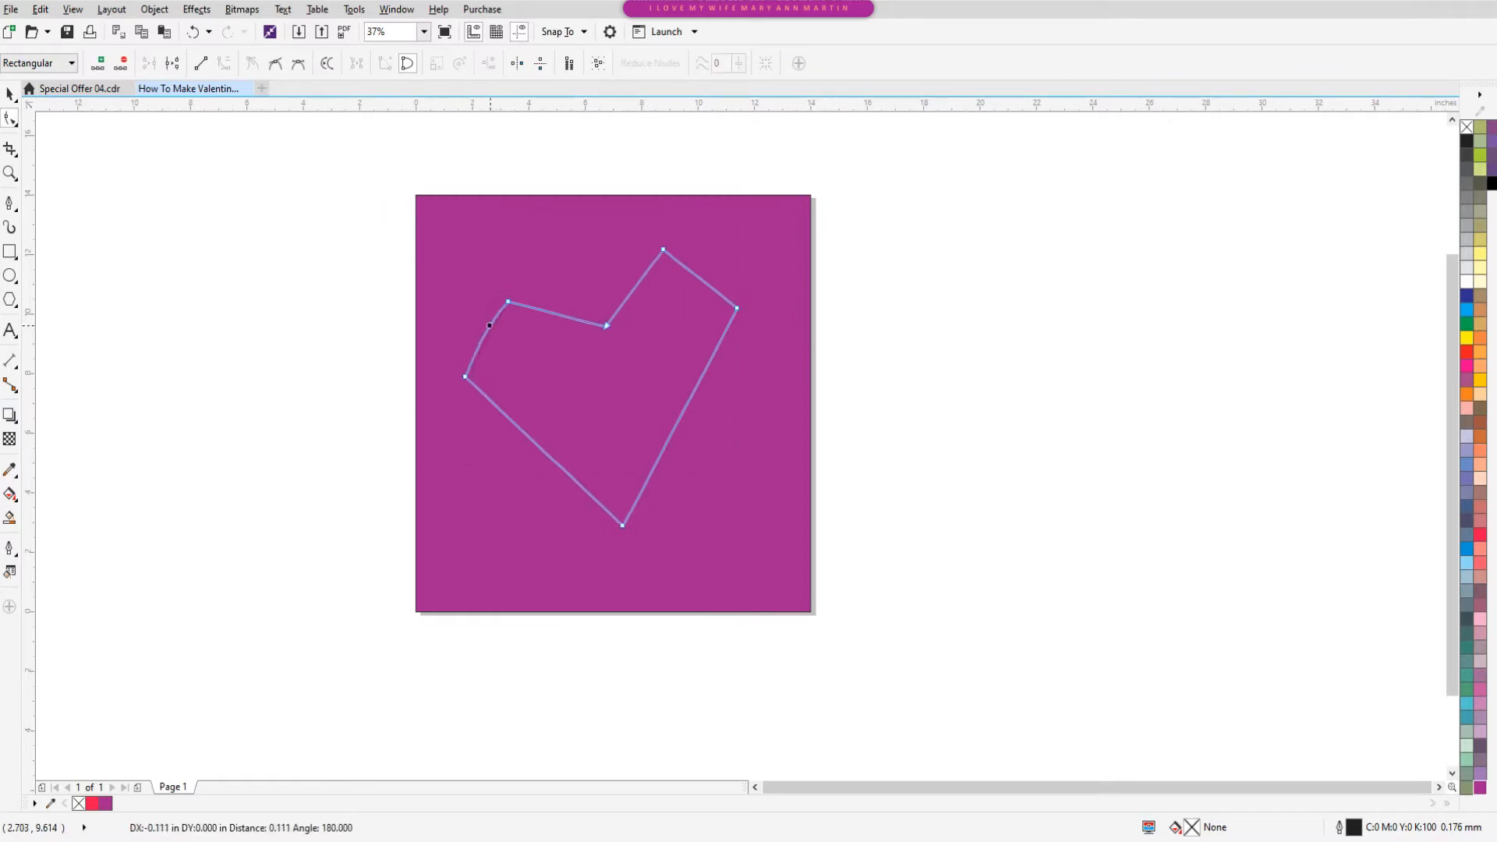
pyautogui.moveTo(558, 314); pyautogui.dragTo(709, 265)
pyautogui.click(694, 273)
# - Delete the corner nodes on both lobes, keeping only the nodes at the cleft and the lower tip
pyautogui.click(664, 249)
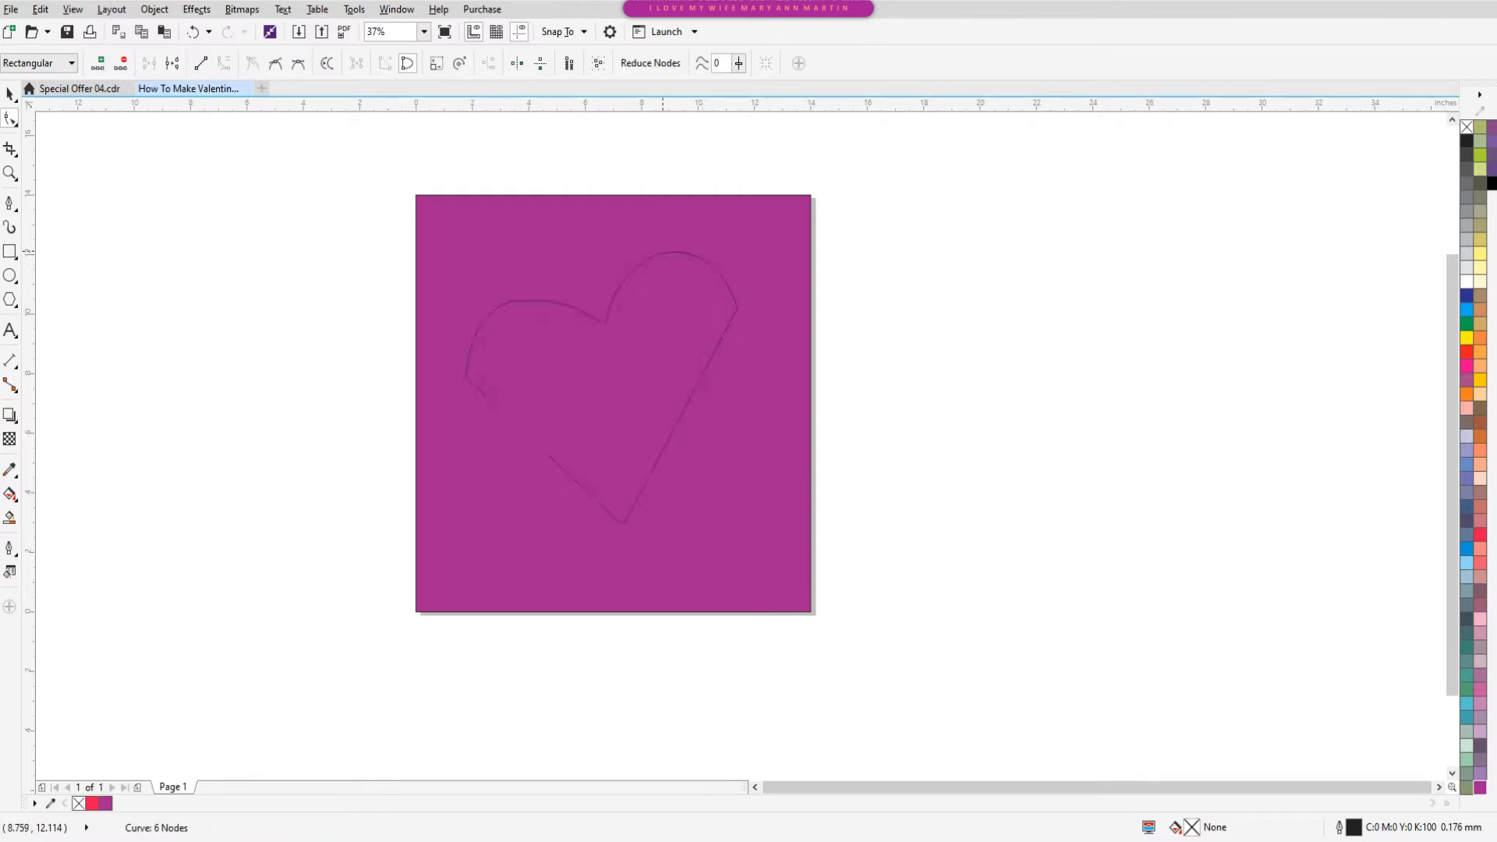
pyautogui.press('Delete')
pyautogui.doubleClick(737, 308)
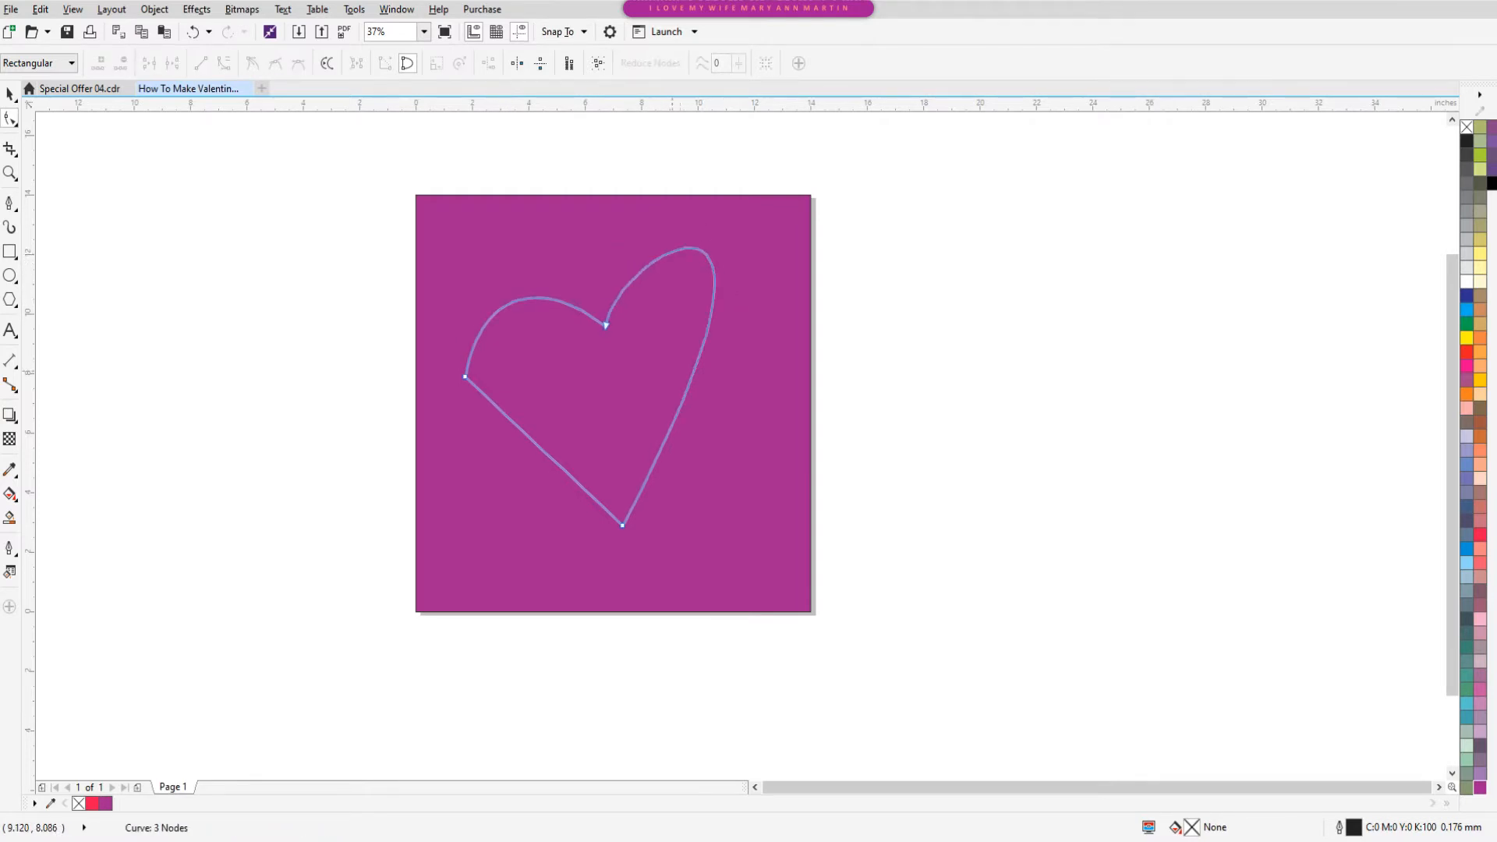
pyautogui.doubleClick(466, 377)
# - Adjust the curve handles at the cleft and tip, and add a node on the right lobe to round it
pyautogui.moveTo(833, 127); pyautogui.dragTo(895, 177)
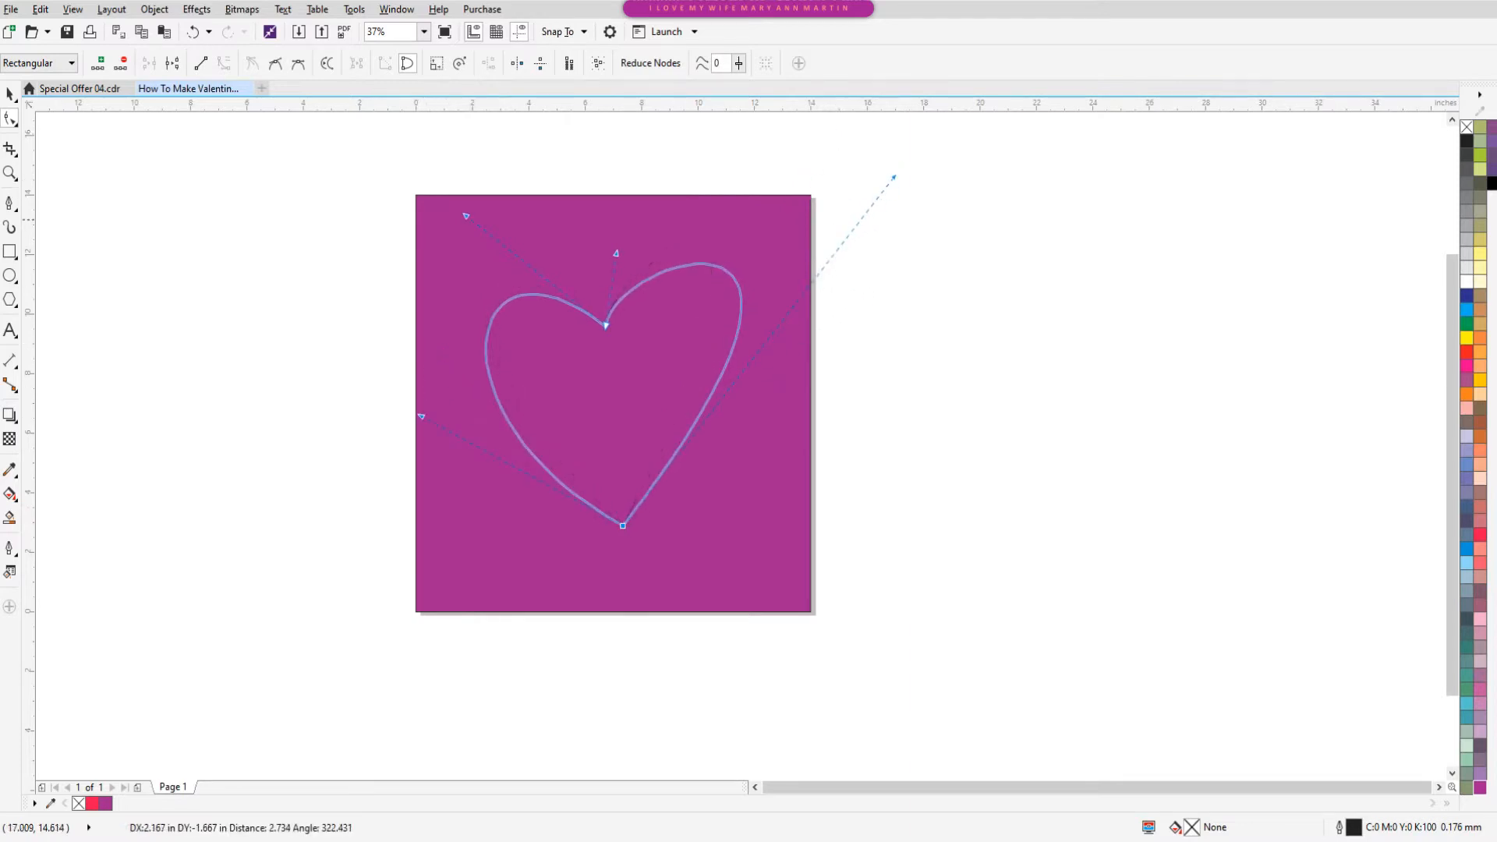
pyautogui.moveTo(466, 216); pyautogui.dragTo(437, 234)
pyautogui.moveTo(616, 253); pyautogui.dragTo(626, 245)
pyautogui.doubleClick(735, 278)
pyautogui.moveTo(735, 278); pyautogui.dragTo(729, 293)
pyautogui.moveTo(616, 282); pyautogui.dragTo(632, 283)
# - Lower the heart's tip, rebalance both side curves and add a node midway down the right side
pyautogui.scroll(1, 572, 334)
pyautogui.scroll(-1, 572, 335)
pyautogui.moveTo(622, 527); pyautogui.dragTo(626, 554)
pyautogui.moveTo(738, 410); pyautogui.dragTo(728, 415)
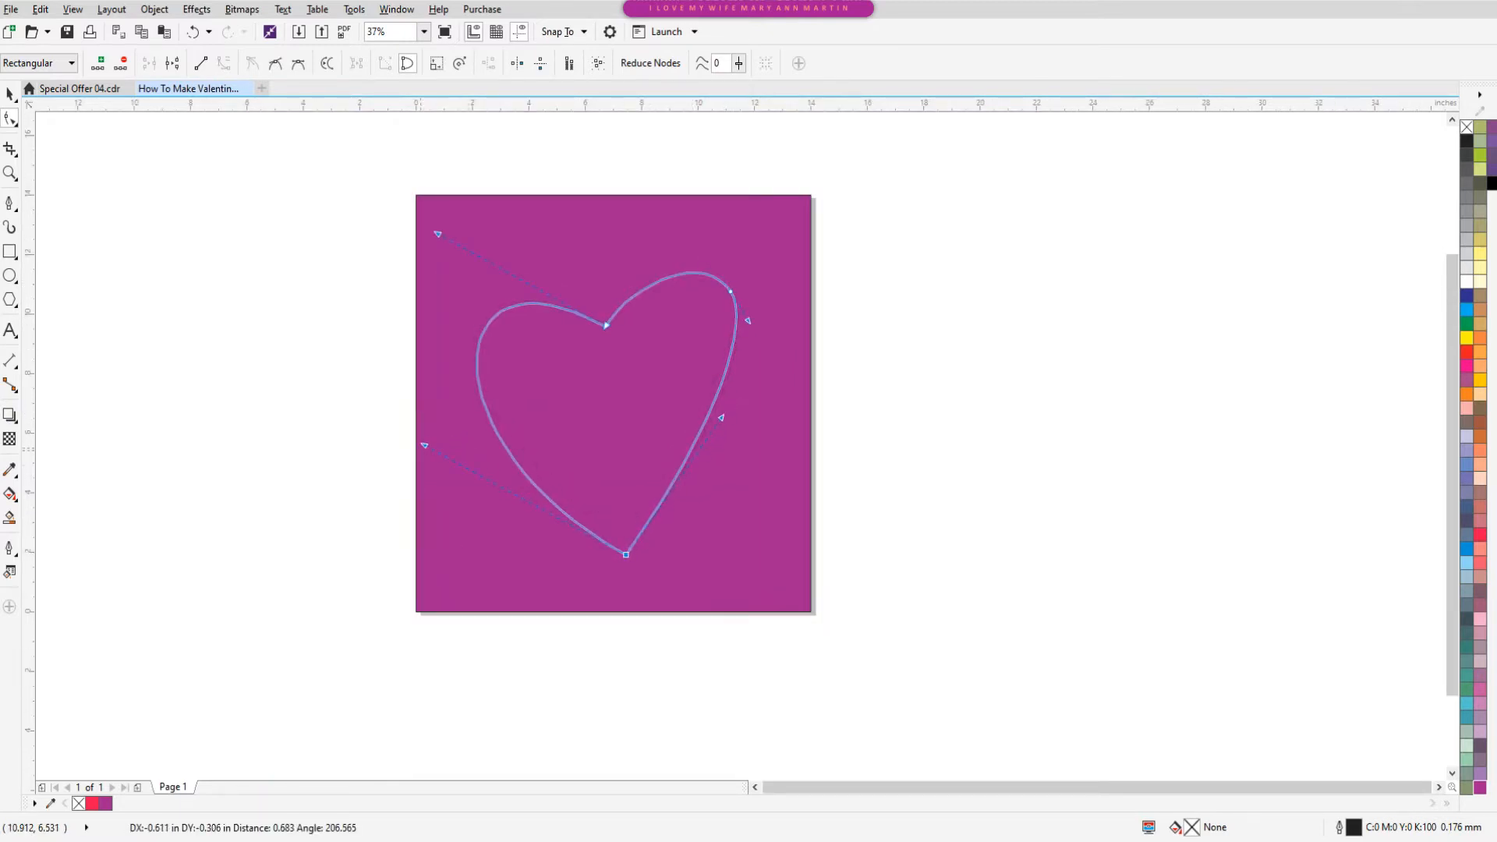
pyautogui.moveTo(424, 445); pyautogui.dragTo(443, 450)
pyautogui.moveTo(716, 406); pyautogui.dragTo(723, 402)
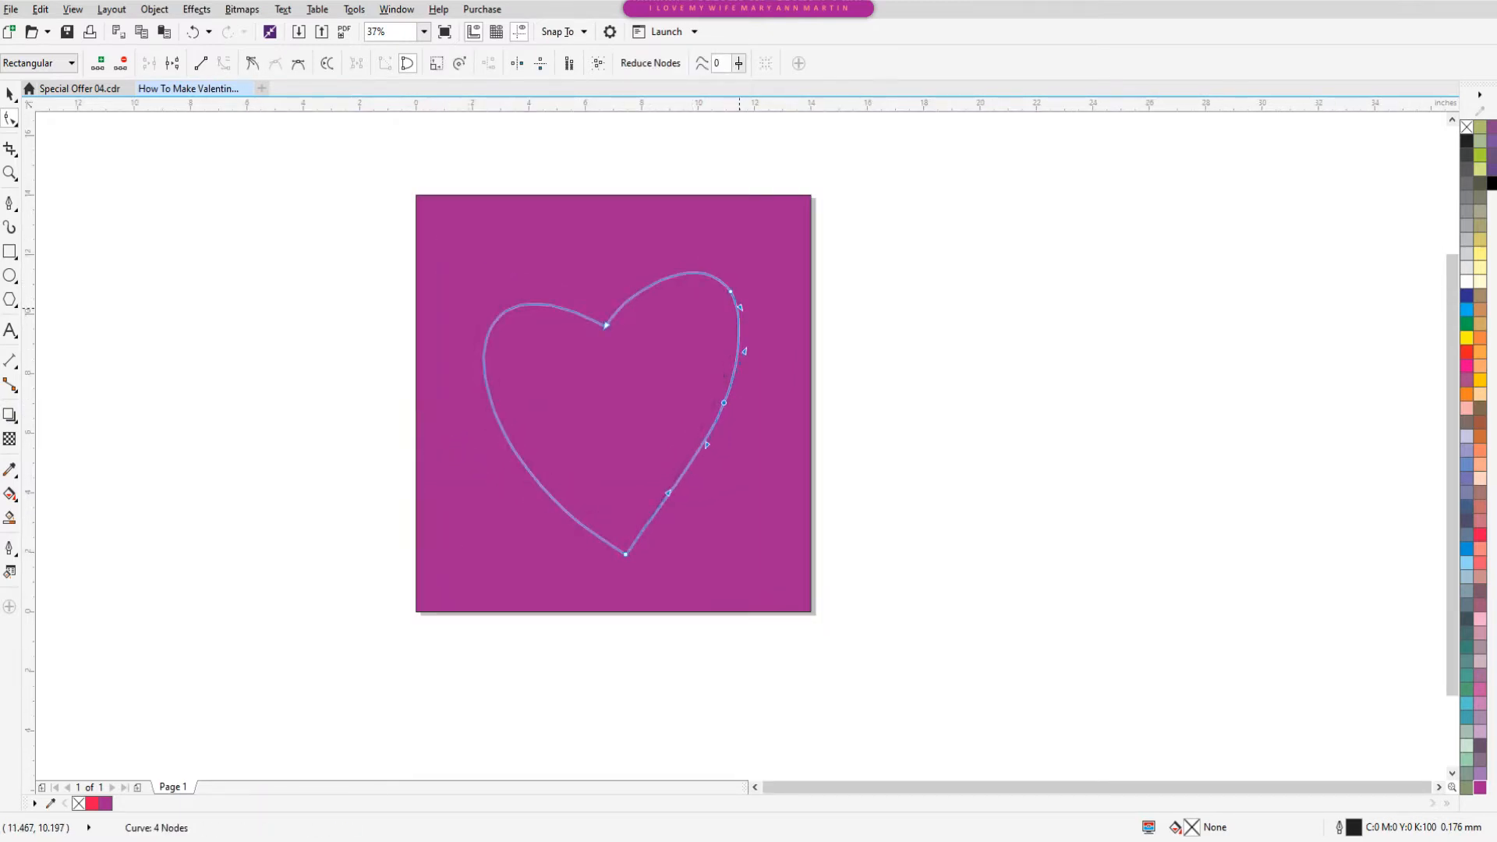
# - Move the heart slightly up and to the left, and push its right side node outward a little
pyautogui.click(10, 95)
pyautogui.moveTo(613, 416); pyautogui.dragTo(587, 406)
pyautogui.click(11, 119)
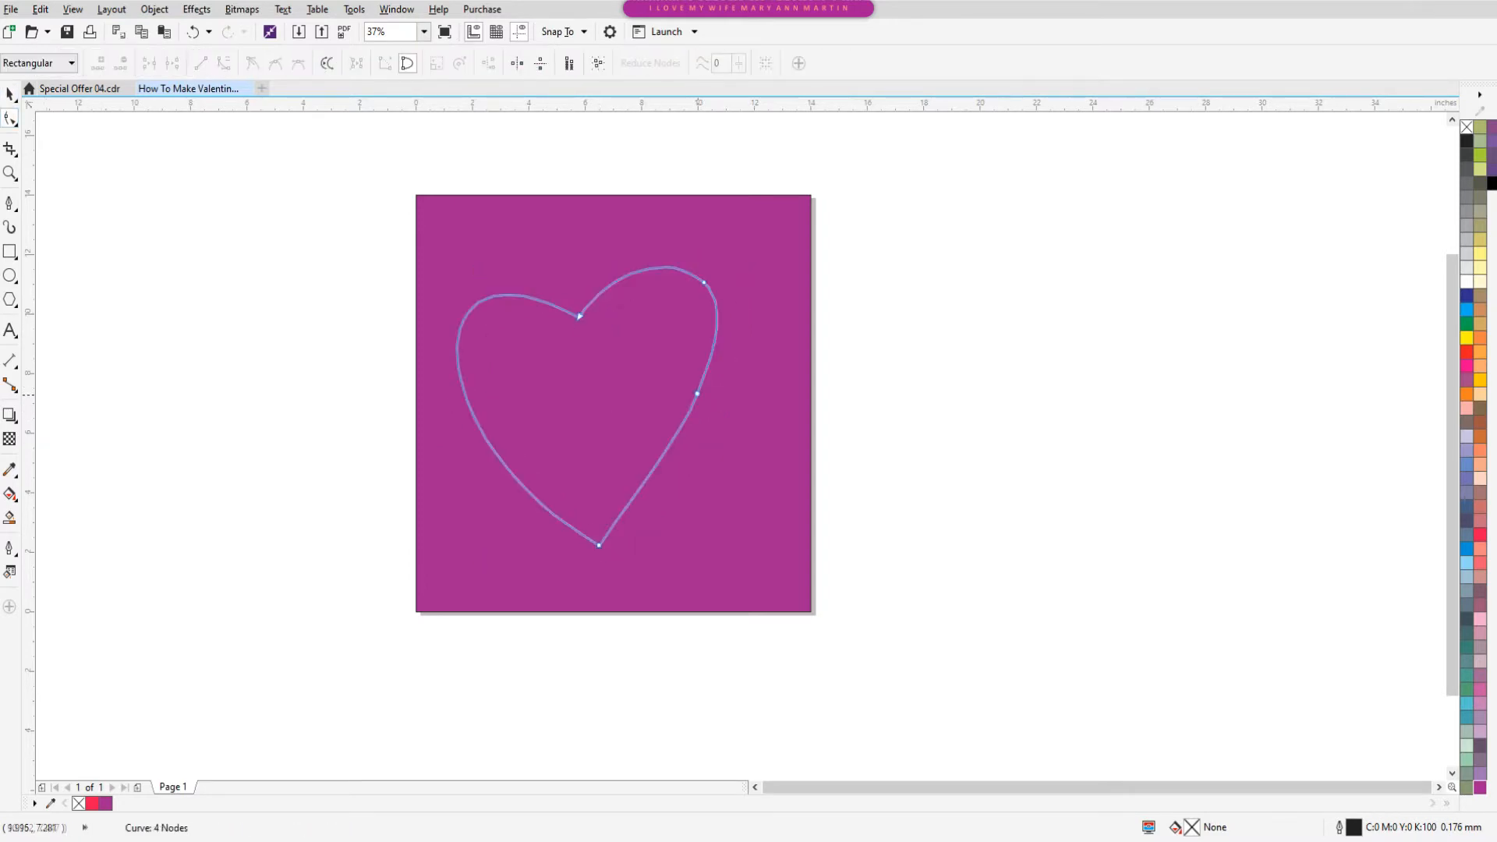
pyautogui.moveTo(682, 437); pyautogui.dragTo(703, 397)
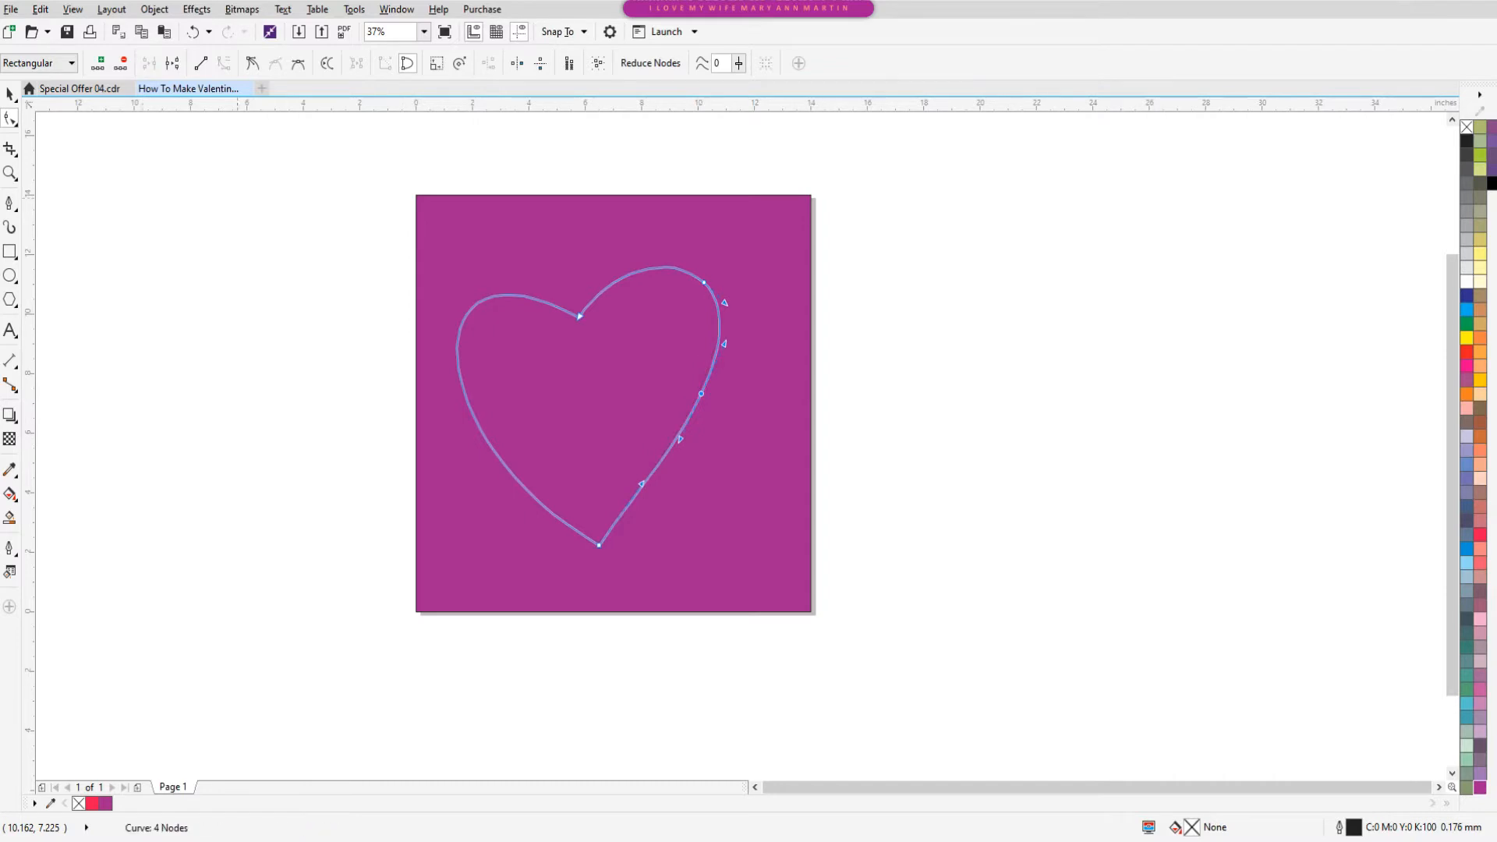
# - Scale the heart to 97% and position it slightly below and left of the page centre
pyautogui.click(10, 95)
pyautogui.moveTo(588, 405); pyautogui.dragTo(612, 415)
pyautogui.moveTo(747, 560); pyautogui.dragTo(757, 568)
pyautogui.press('p')
pyautogui.moveTo(757, 251); pyautogui.dragTo(745, 264)
pyautogui.moveTo(613, 403); pyautogui.dragTo(594, 430)
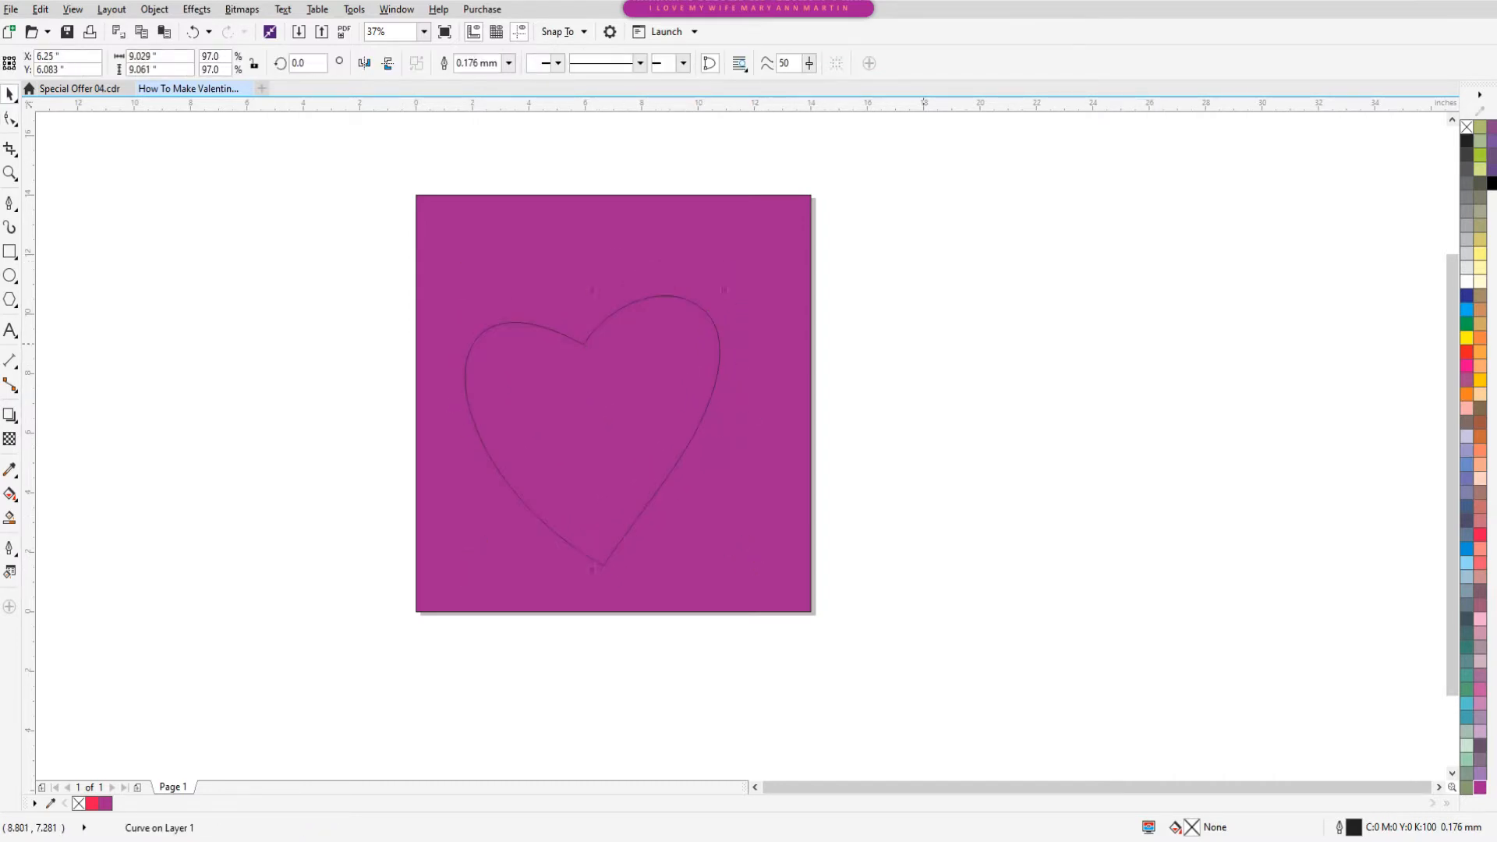
# - Refine the heart's outline by lowering the tip, smoothing the right side node and widening the left lobe
pyautogui.click(939, 339)
pyautogui.moveTo(808, 614); pyautogui.dragTo(821, 624)
pyautogui.click(791, 431)
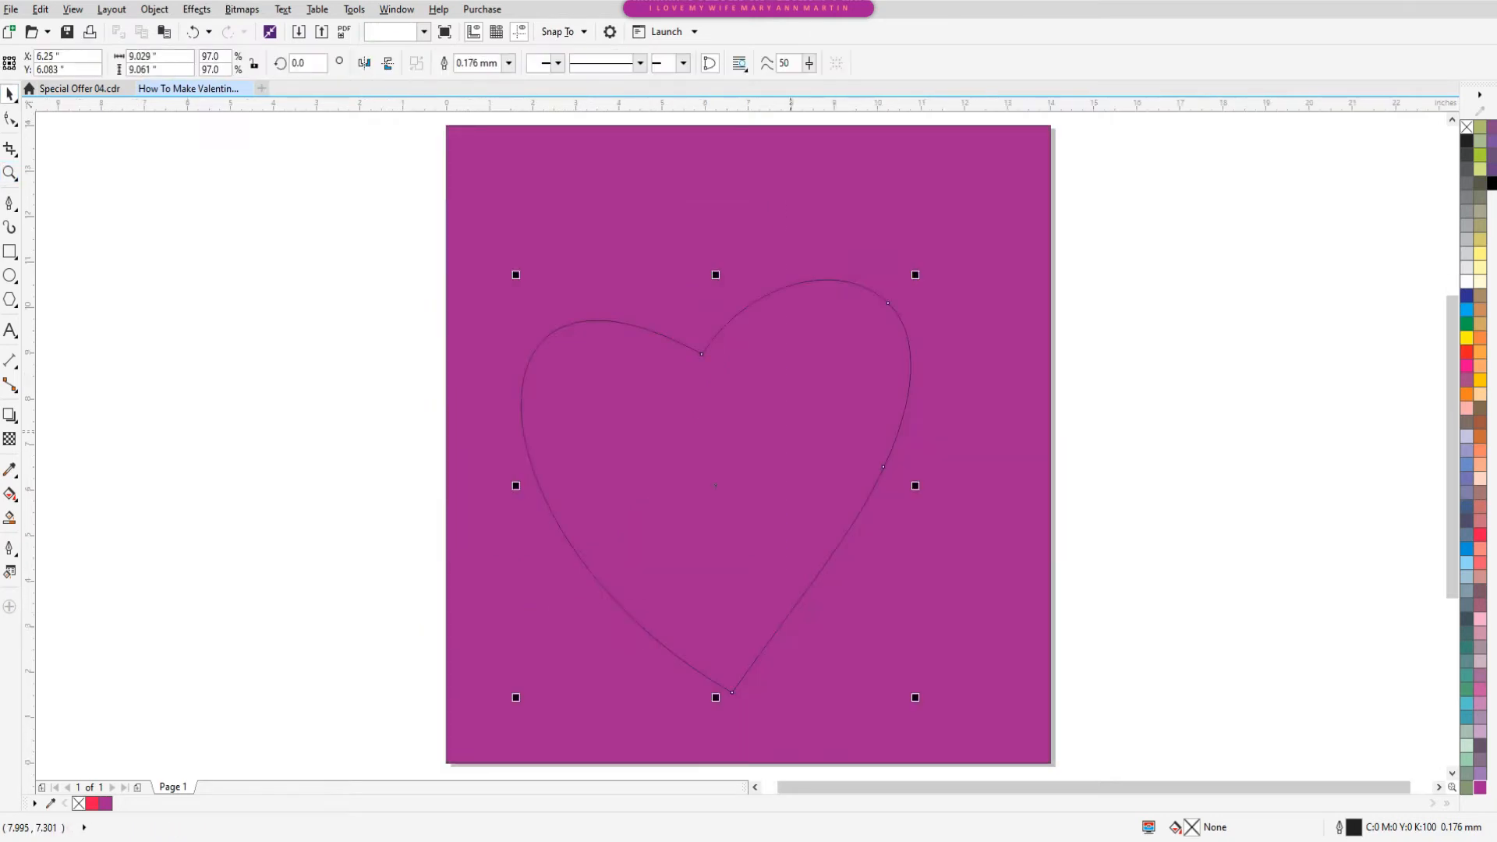
pyautogui.press('F10')
pyautogui.moveTo(732, 692); pyautogui.dragTo(736, 701)
pyautogui.moveTo(465, 545); pyautogui.dragTo(488, 534)
pyautogui.click(884, 467)
pyautogui.moveTo(852, 534); pyautogui.dragTo(854, 543)
pyautogui.moveTo(883, 467); pyautogui.dragTo(888, 468)
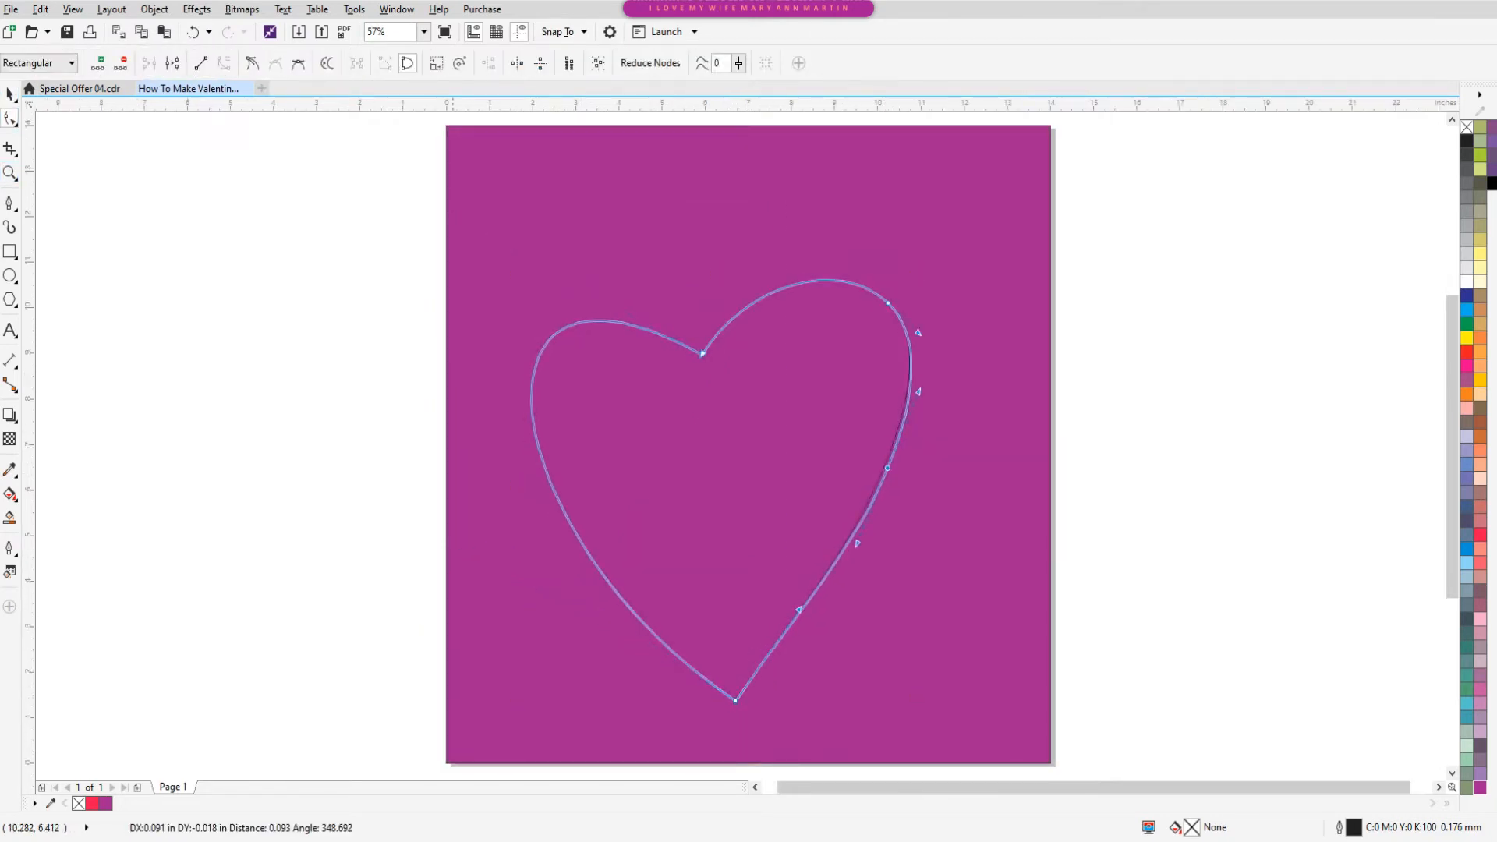
pyautogui.moveTo(532, 406); pyautogui.dragTo(509, 401)
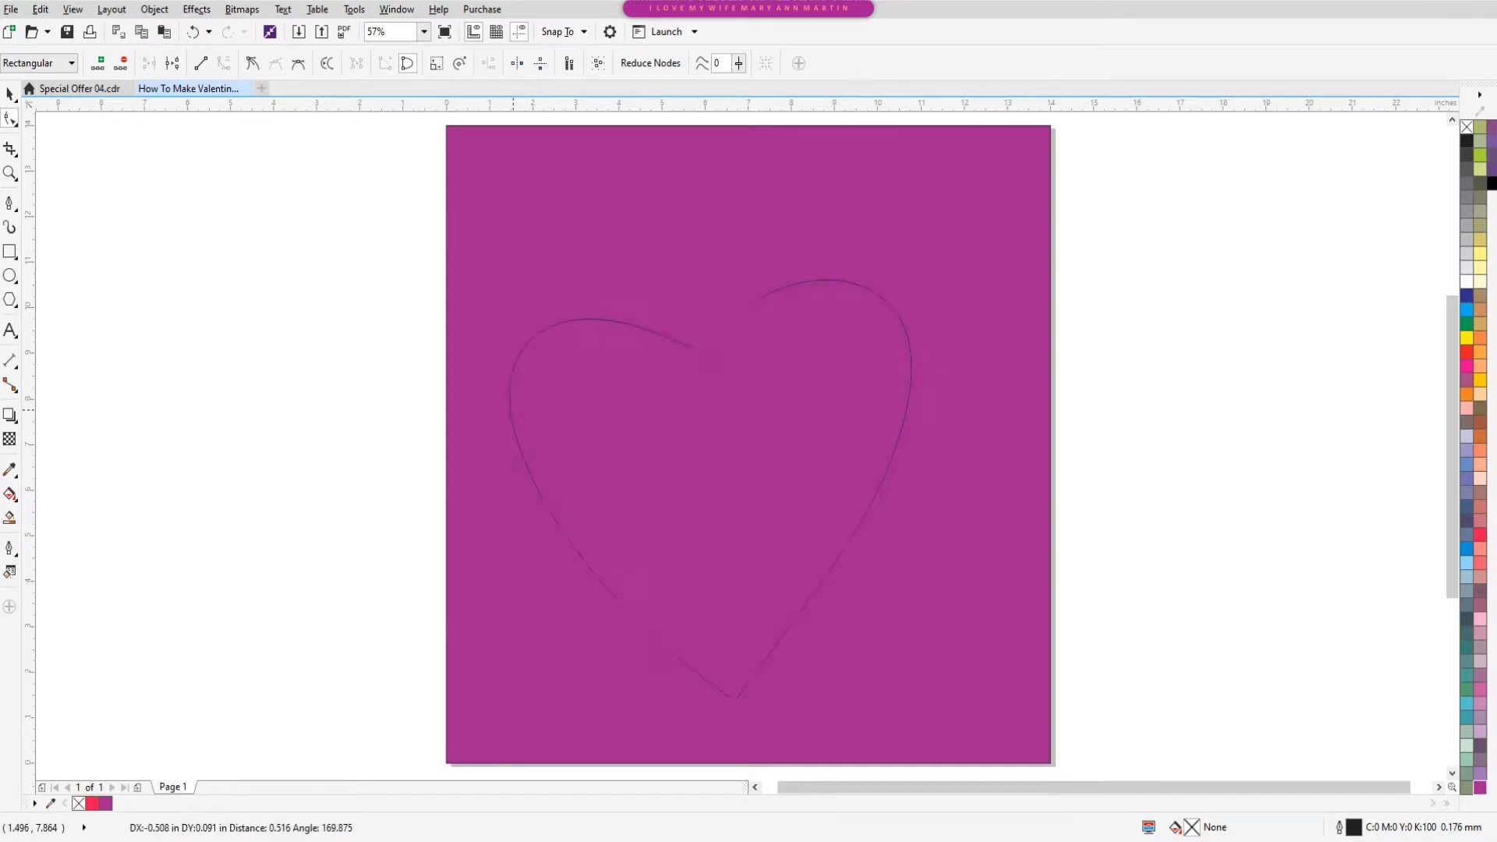
# - Fill the heart with red, remove its outline and darken the fill to C13 M100 Y100 K5
pyautogui.click(10, 94)
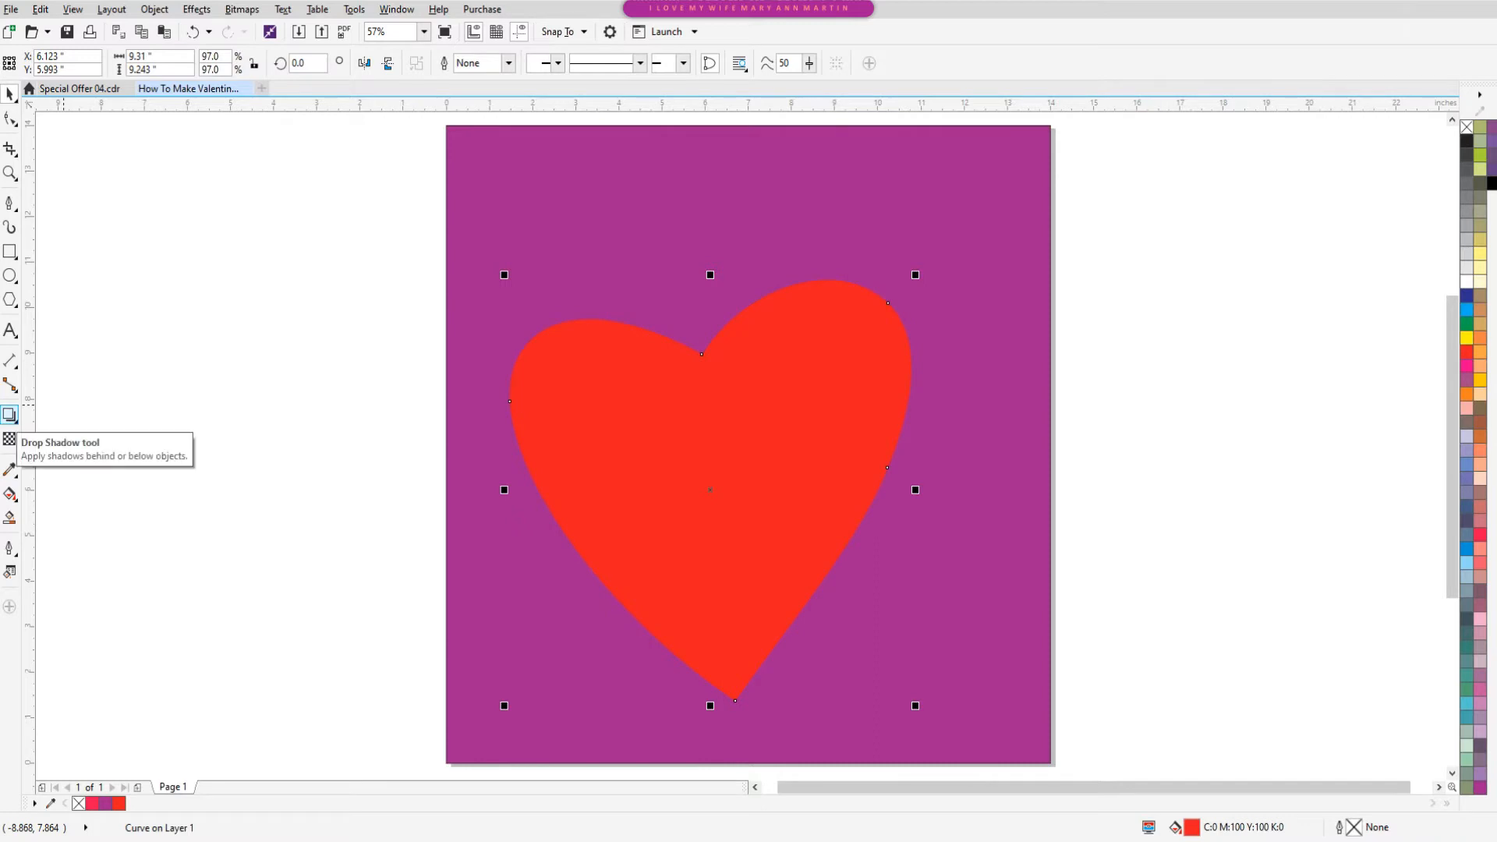
pyautogui.click(10, 494)
pyautogui.click(174, 63)
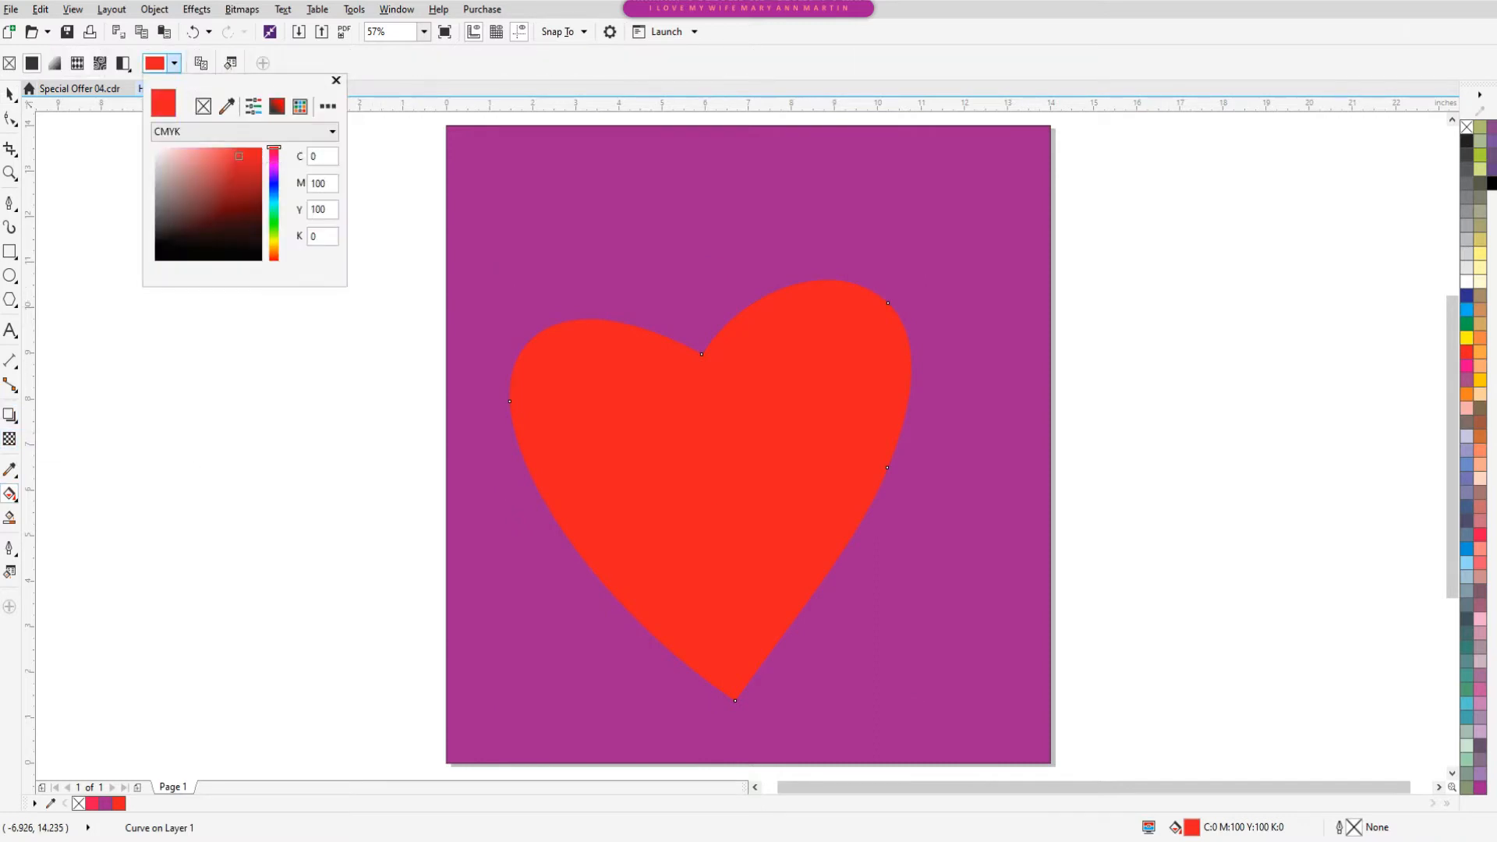
pyautogui.moveTo(257, 172); pyautogui.dragTo(249, 170)
# - Copy the red heart, paste the duplicate in place and clear the selection
pyautogui.click(9, 94)
pyautogui.click(9, 94)
pyautogui.hotkey('ctrl', 'c')
pyautogui.hotkey('ctrl', 'v')
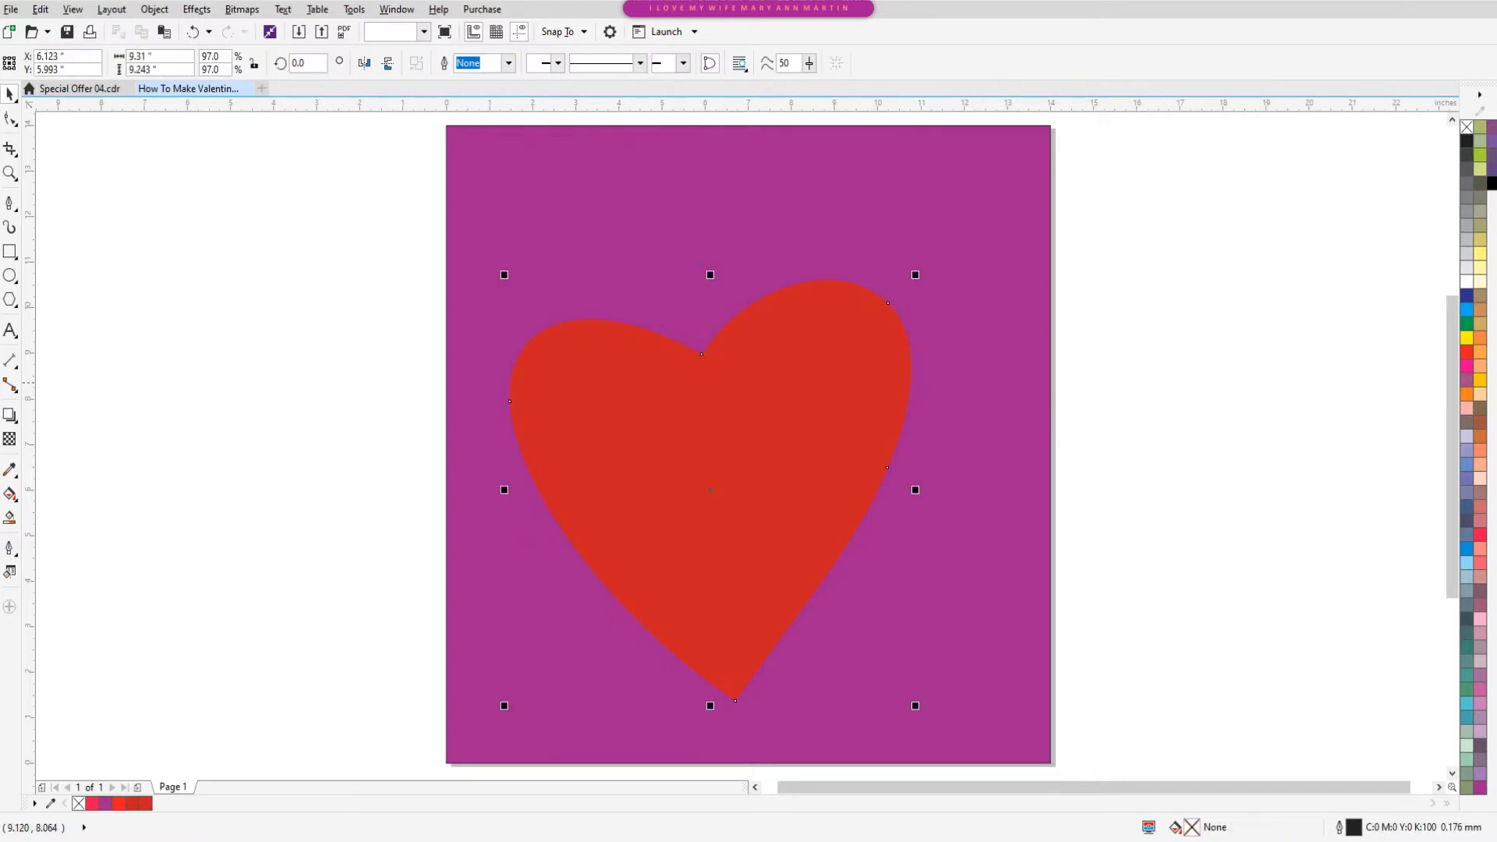
pyautogui.click(203, 226)
# - Draw a closed crescent about 4.0 by 7.0 inches with the Pen tool, following the heart's right lobe inside its edge
pyautogui.click(9, 203)
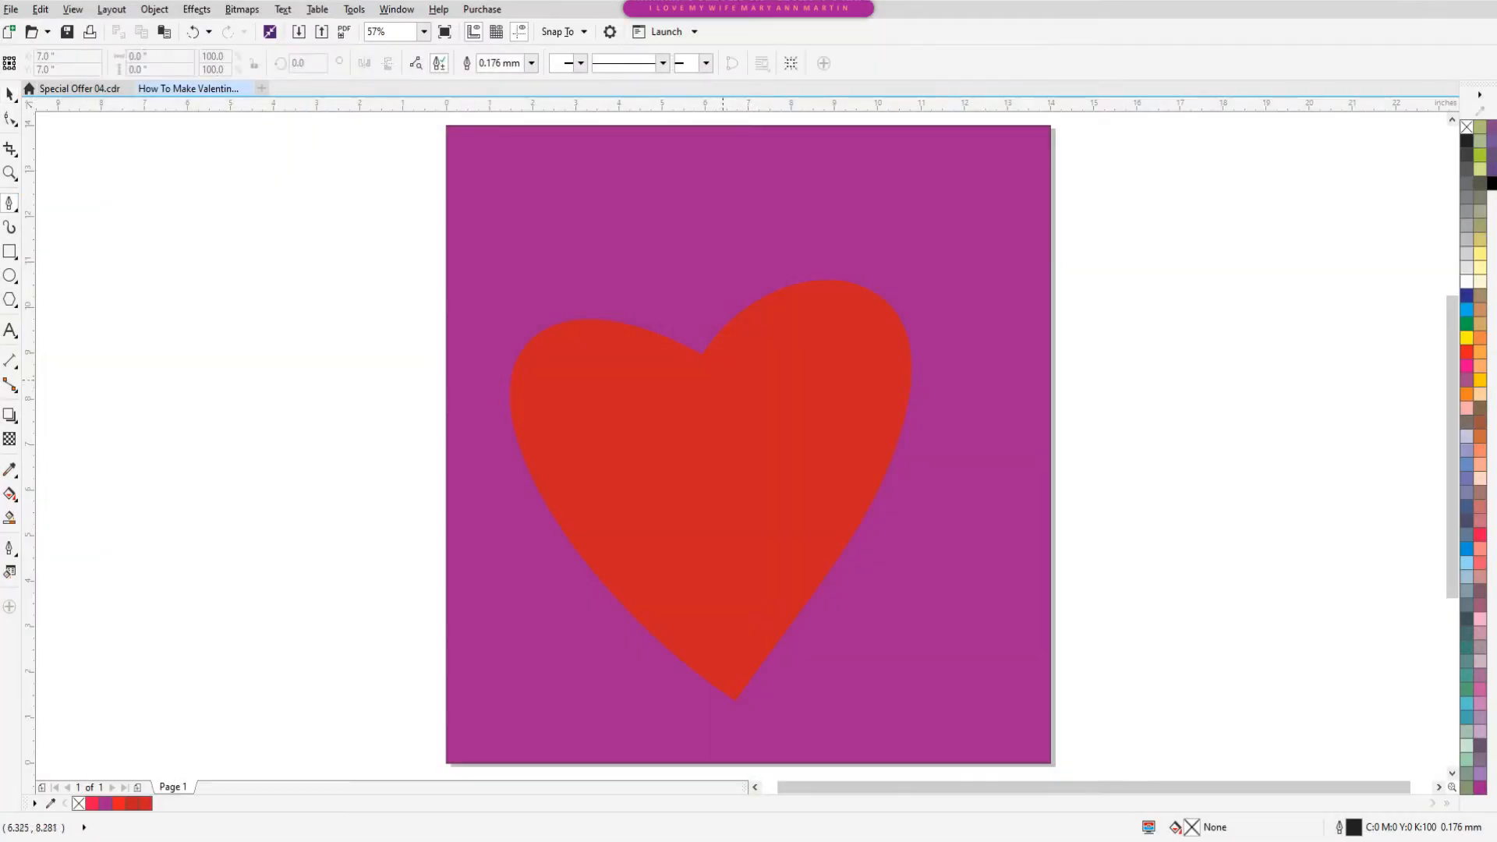
pyautogui.moveTo(820, 304); pyautogui.dragTo(901, 370)
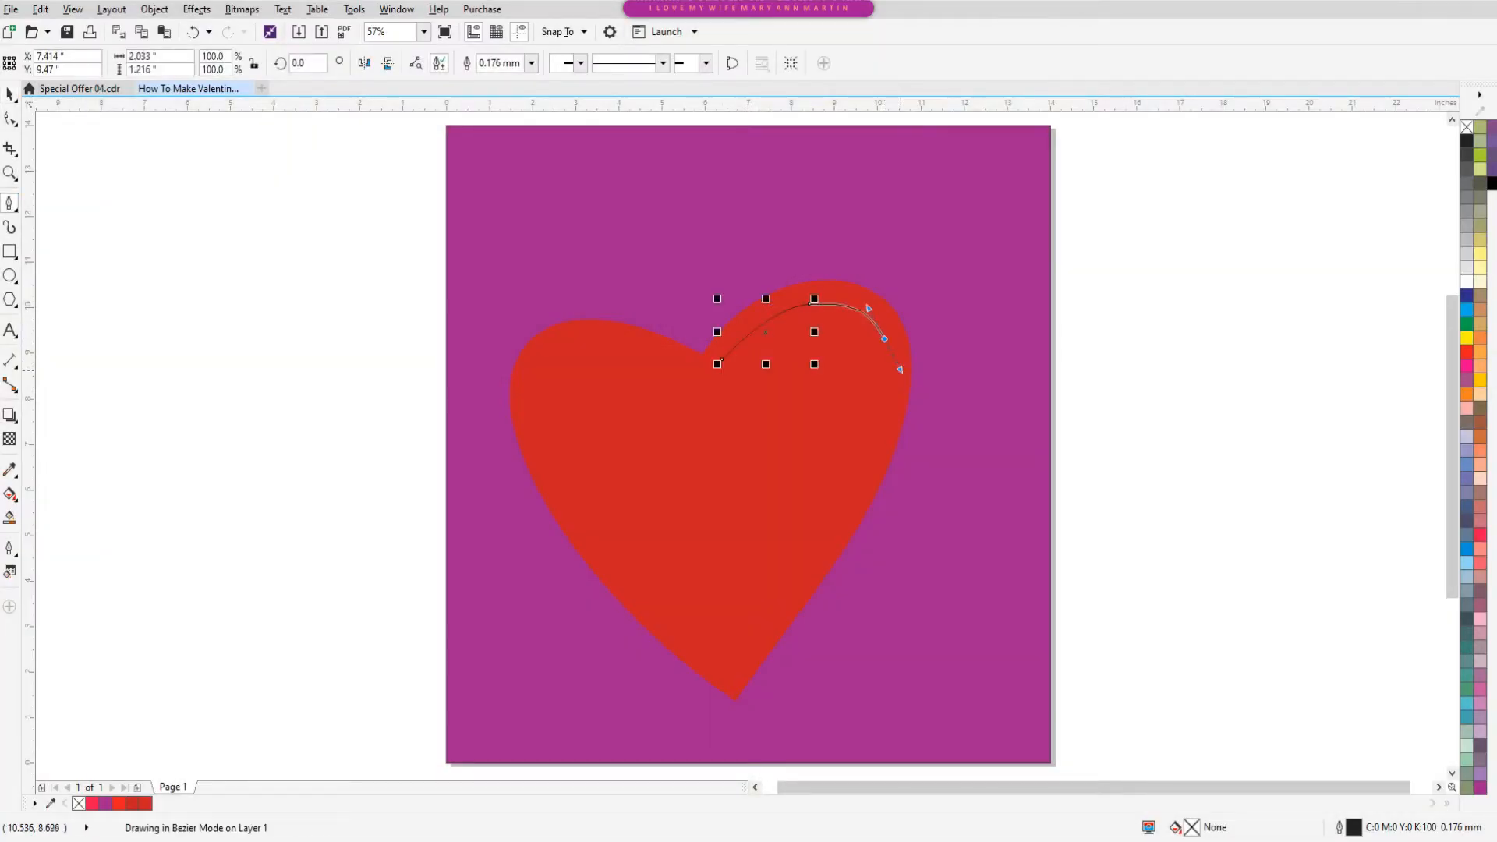
pyautogui.moveTo(886, 431); pyautogui.dragTo(876, 453)
pyautogui.moveTo(817, 553); pyautogui.dragTo(816, 556)
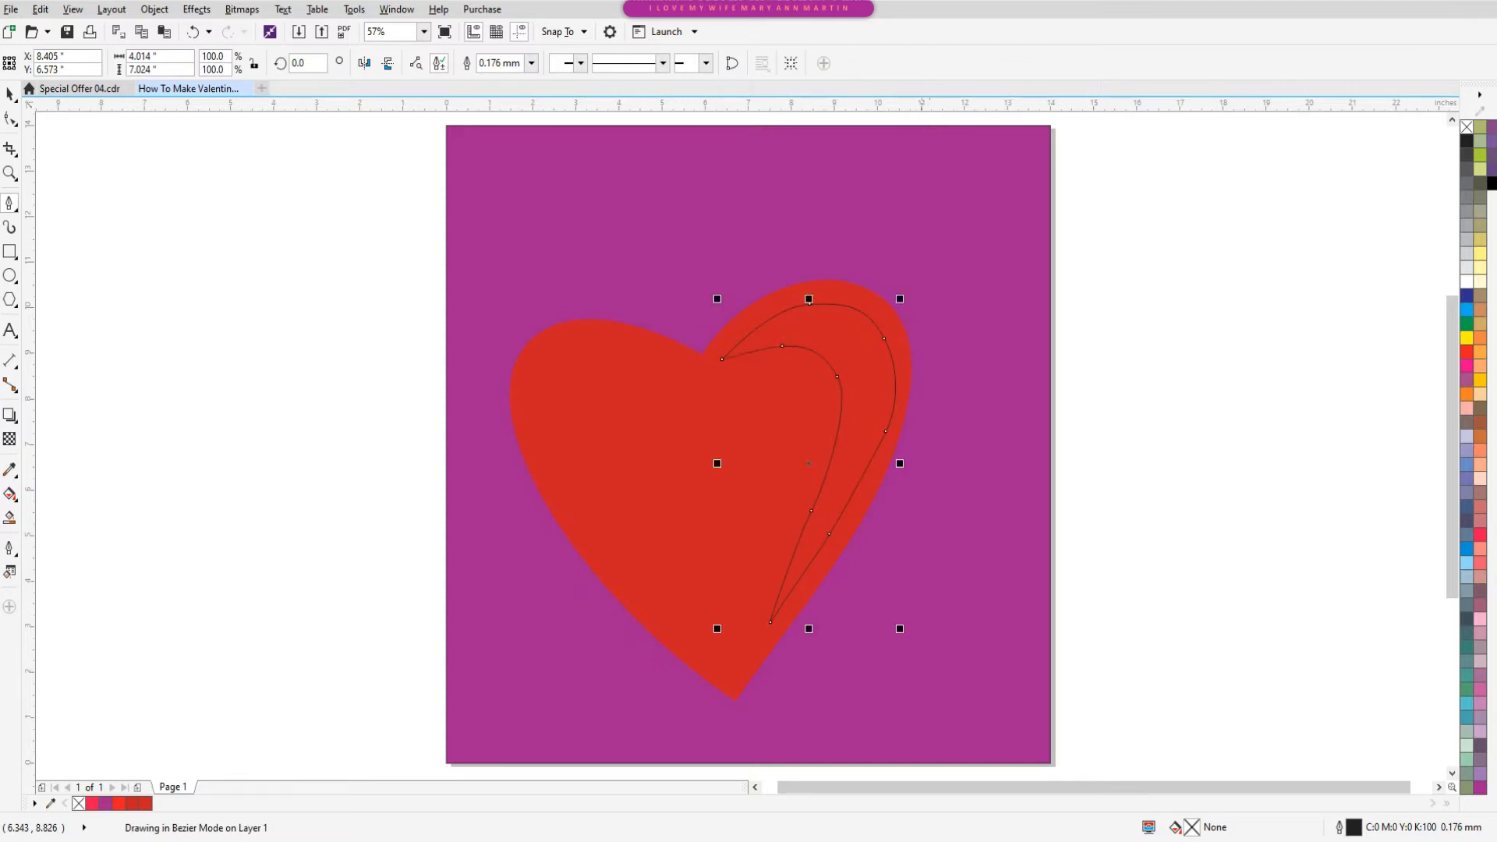
# - Fill the crescent with white and move it to the right of the heart
pyautogui.click(9, 94)
pyautogui.click(1466, 281)
pyautogui.moveTo(861, 367); pyautogui.dragTo(1071, 345)
# - Cast a drop shadow from the white crescent onto the heart's right lobe, redoing the first placement
pyautogui.click(9, 415)
pyautogui.moveTo(1016, 281); pyautogui.dragTo(750, 405)
pyautogui.hotkey('ctrl', 'z')
pyautogui.moveTo(1016, 441); pyautogui.dragTo(720, 463)
# - Make the crescent's shadow white with Normal merge mode, 100 opacity and 40 feathering
pyautogui.click(615, 64)
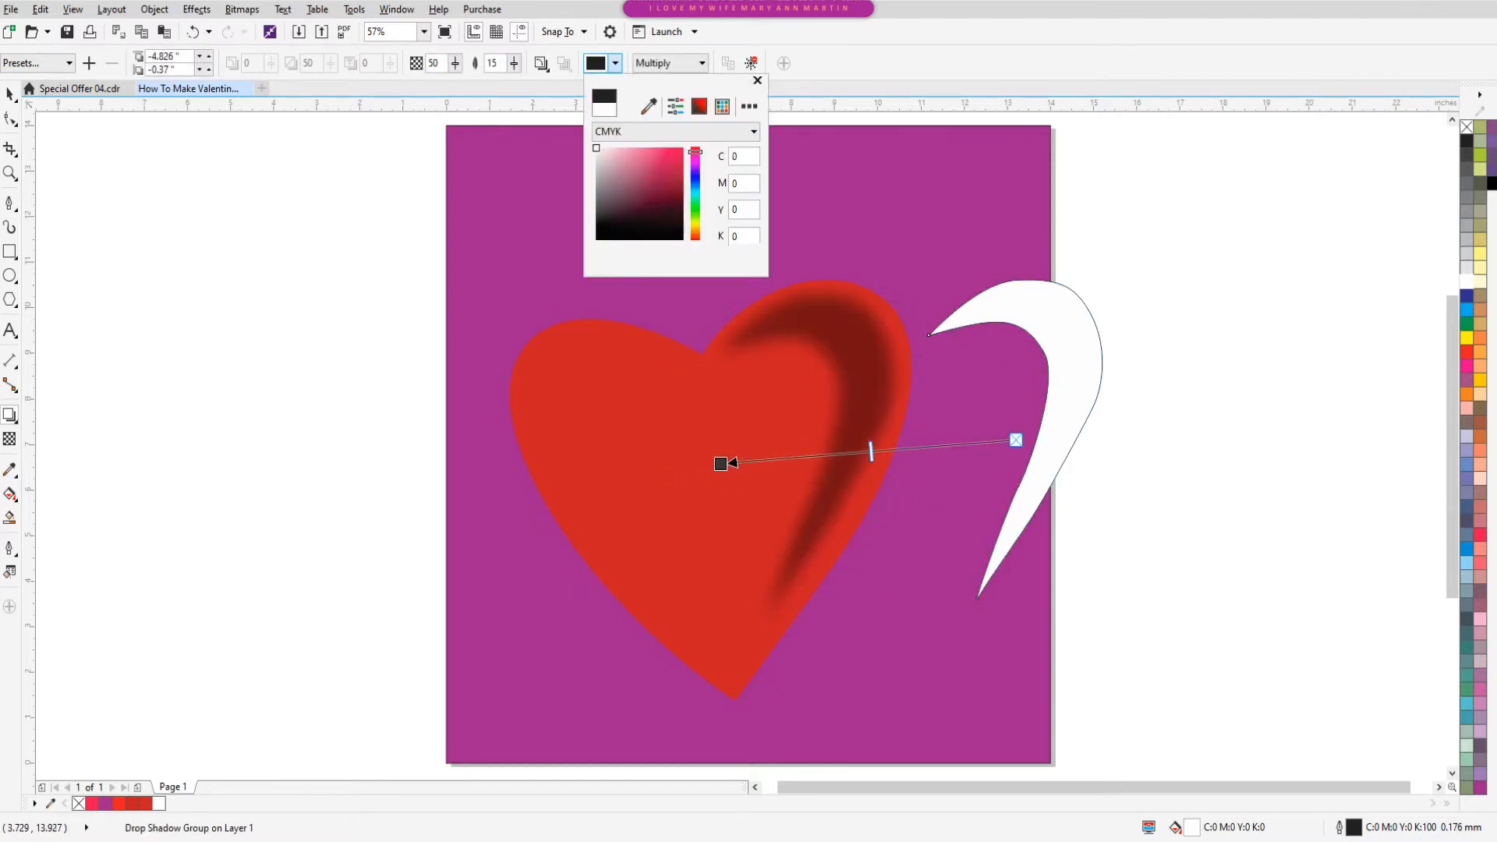
pyautogui.click(596, 148)
pyautogui.click(701, 63)
pyautogui.click(659, 82)
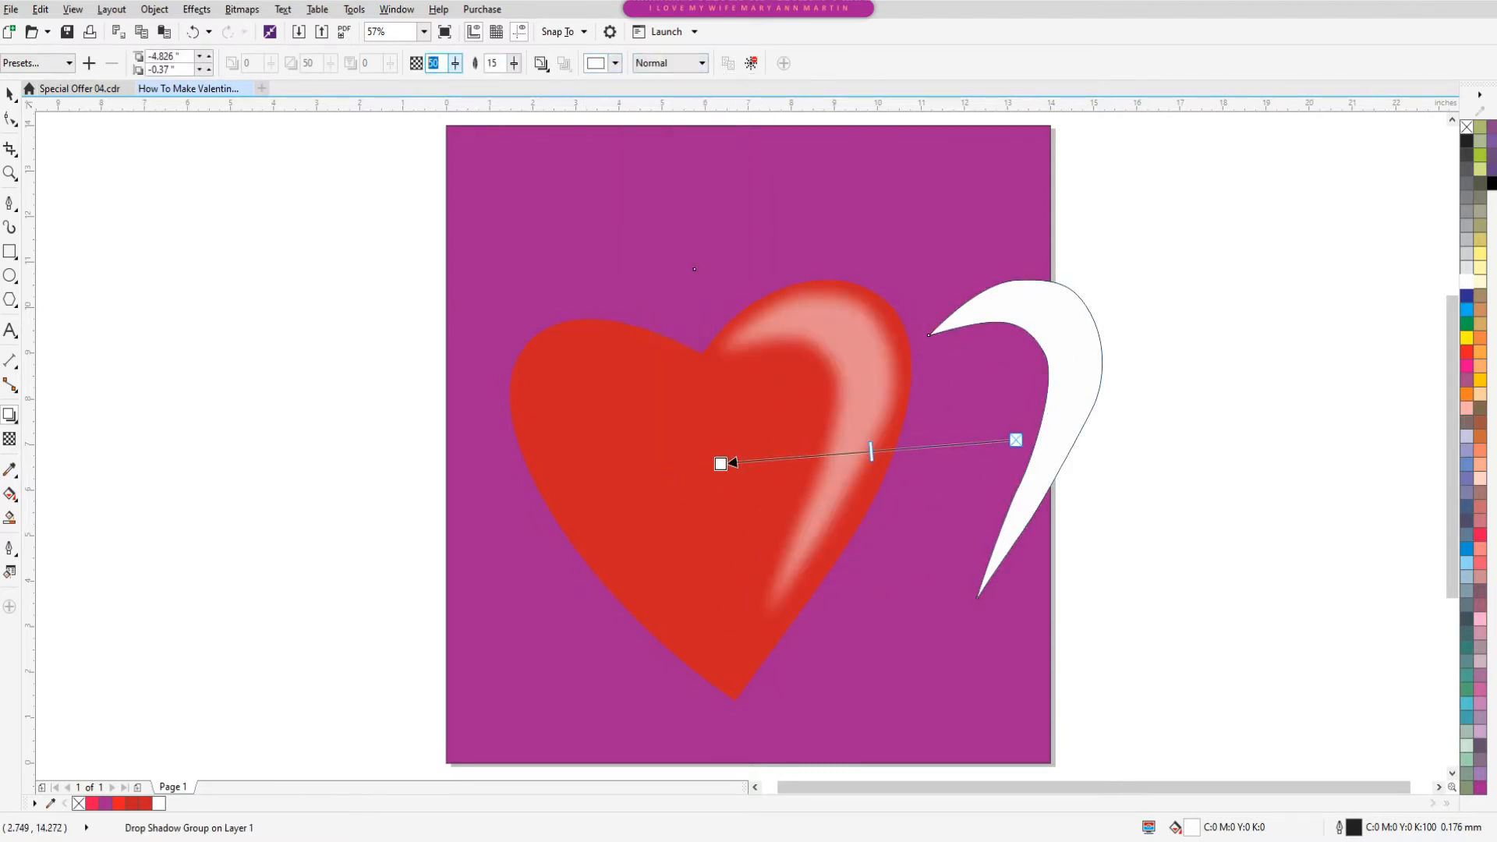
pyautogui.moveTo(872, 450); pyautogui.dragTo(725, 462)
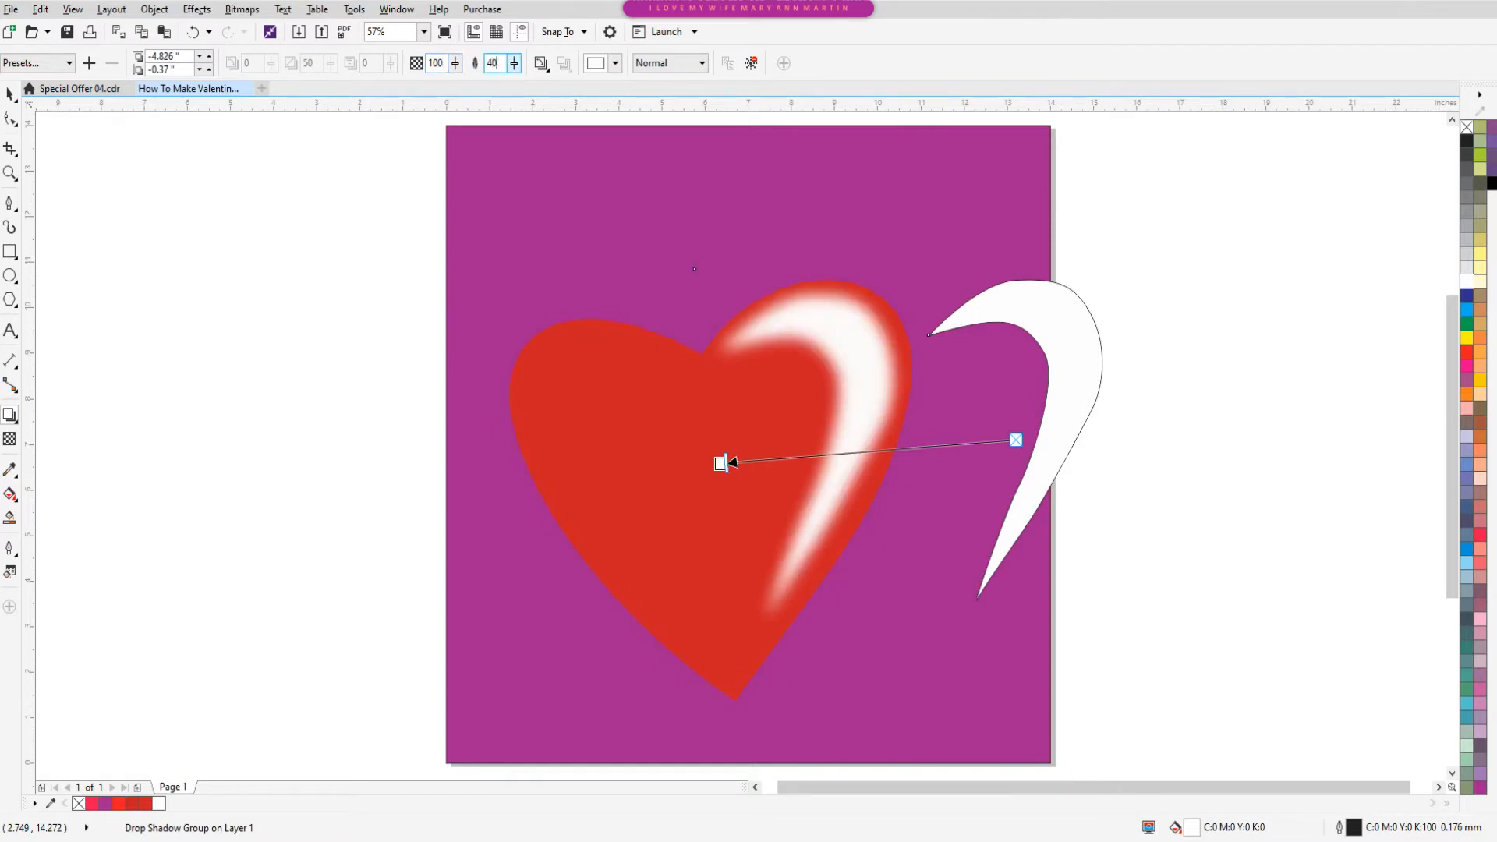
pyautogui.press('Return')
# - Break the drop shadow apart from the white crescent and delete the crescent
pyautogui.click(11, 94)
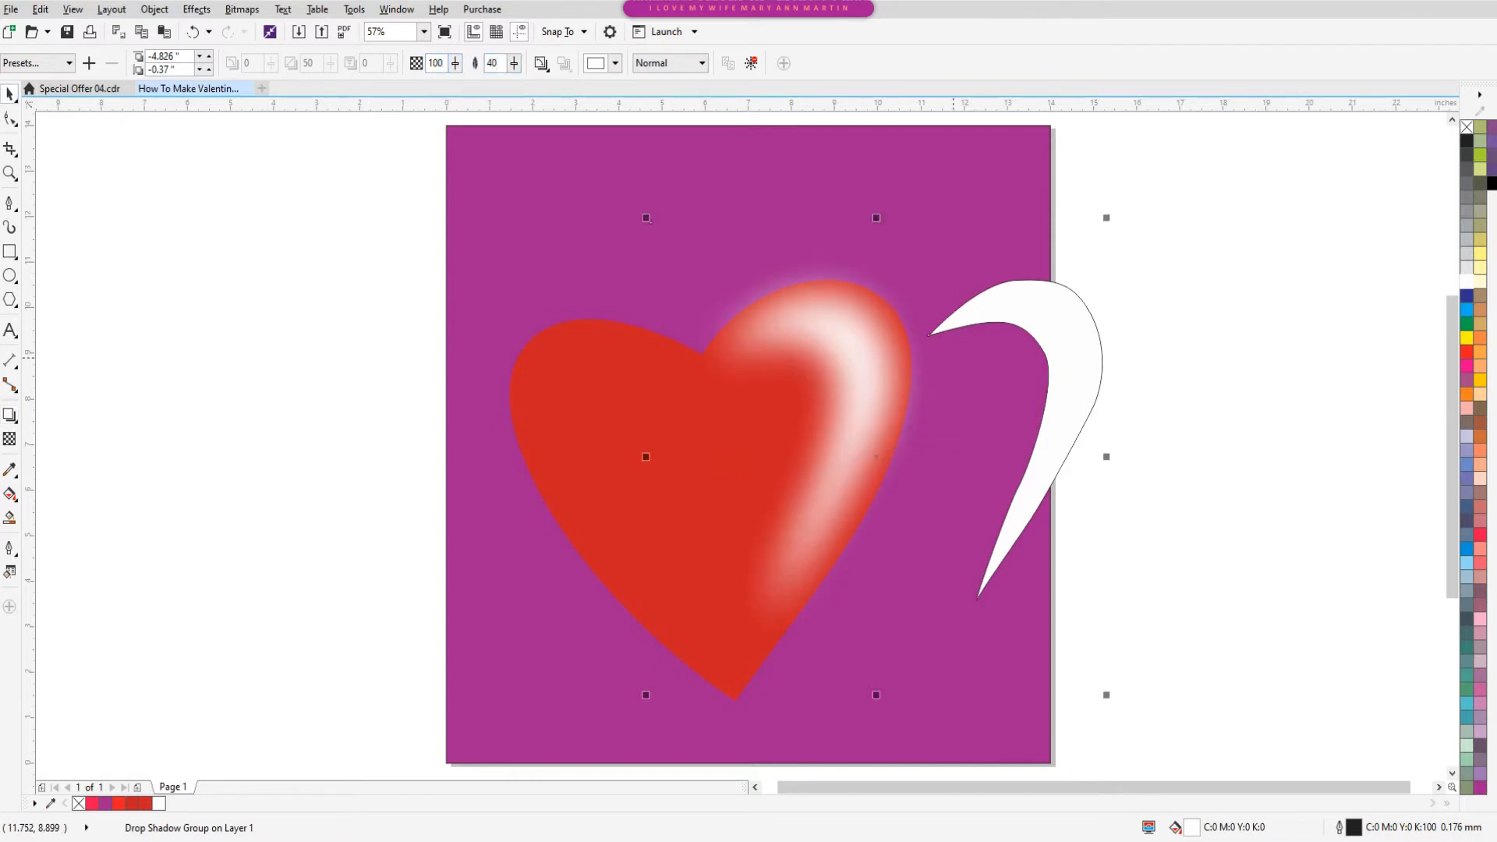
pyautogui.hotkey('ctrl', 'k')
pyautogui.click(1131, 350)
pyautogui.click(1068, 351)
pyautogui.press('Delete')
# - Nudge the white highlight into place on the right lobe and PowerClip it inside the heart
pyautogui.click(851, 350)
pyautogui.moveTo(851, 351); pyautogui.dragTo(847, 359)
pyautogui.click(153, 9)
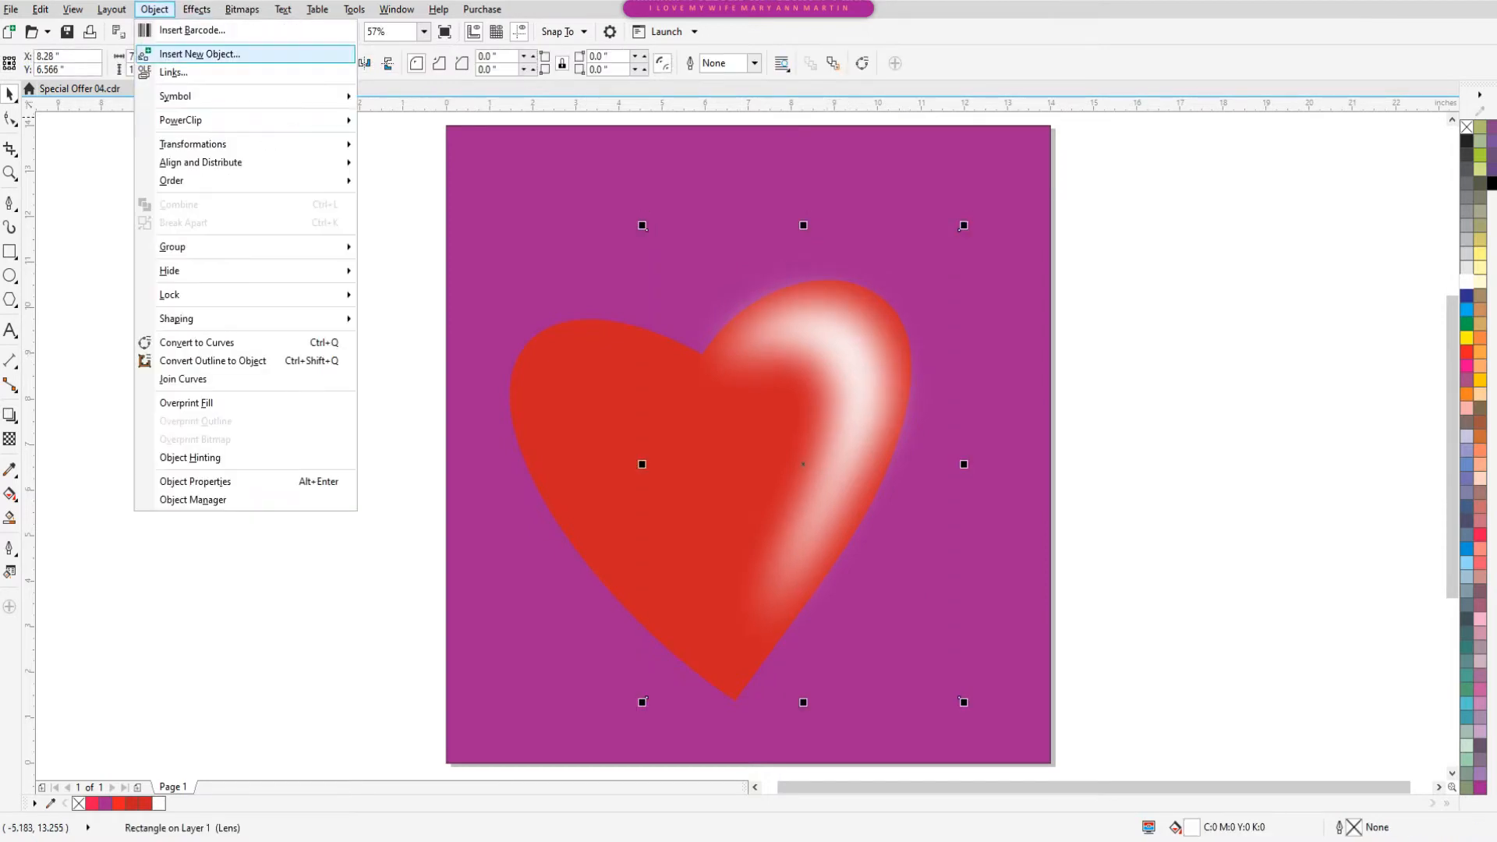
pyautogui.moveTo(168, 120)
pyautogui.click(413, 120)
pyautogui.click(534, 392)
pyautogui.click(382, 343)
pyautogui.click(10, 203)
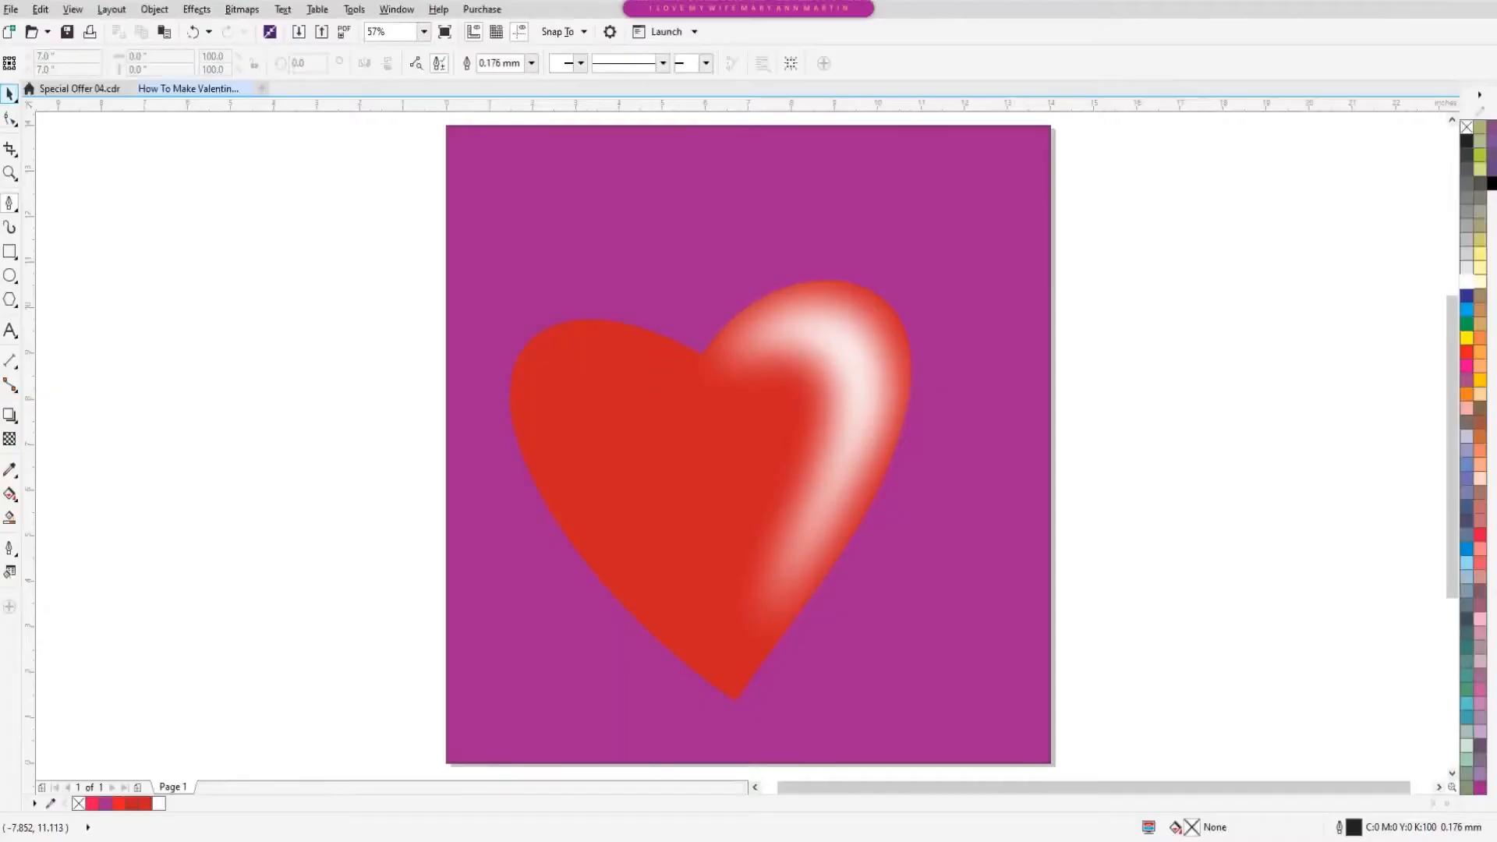
# - Make a slightly smaller copy of the highlighted heart and place it off the page to the left
pyautogui.click(9, 94)
pyautogui.click(593, 398)
pyautogui.moveTo(915, 275); pyautogui.dragTo(860, 333)
pyautogui.rightClick(860, 333)
pyautogui.moveTo(803, 444); pyautogui.dragTo(827, 432)
pyautogui.click(825, 429)
pyautogui.moveTo(887, 322); pyautogui.dragTo(889, 324)
pyautogui.moveTo(706, 509); pyautogui.dragTo(865, 519)
# - Cast a drop shadow from the heart copy onto the original heart, coloured C29 M100 Y69 K39 with 70 opacity
pyautogui.click(10, 415)
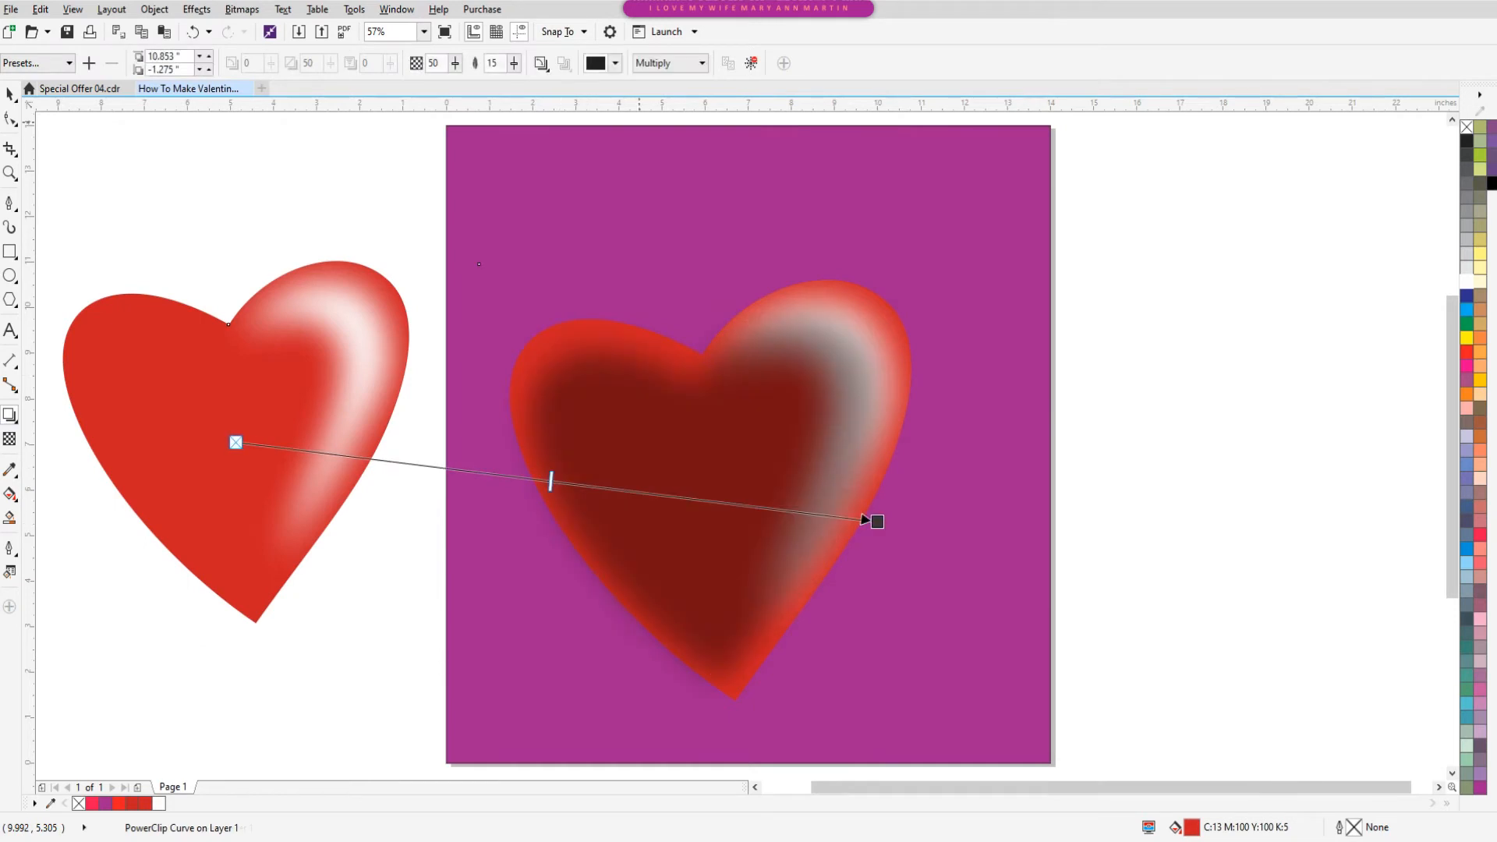
pyautogui.click(615, 63)
pyautogui.moveTo(683, 240)
pyautogui.mouseDown()
pyautogui.moveTo(678, 173)
pyautogui.moveTo(676, 194)
pyautogui.mouseUp()
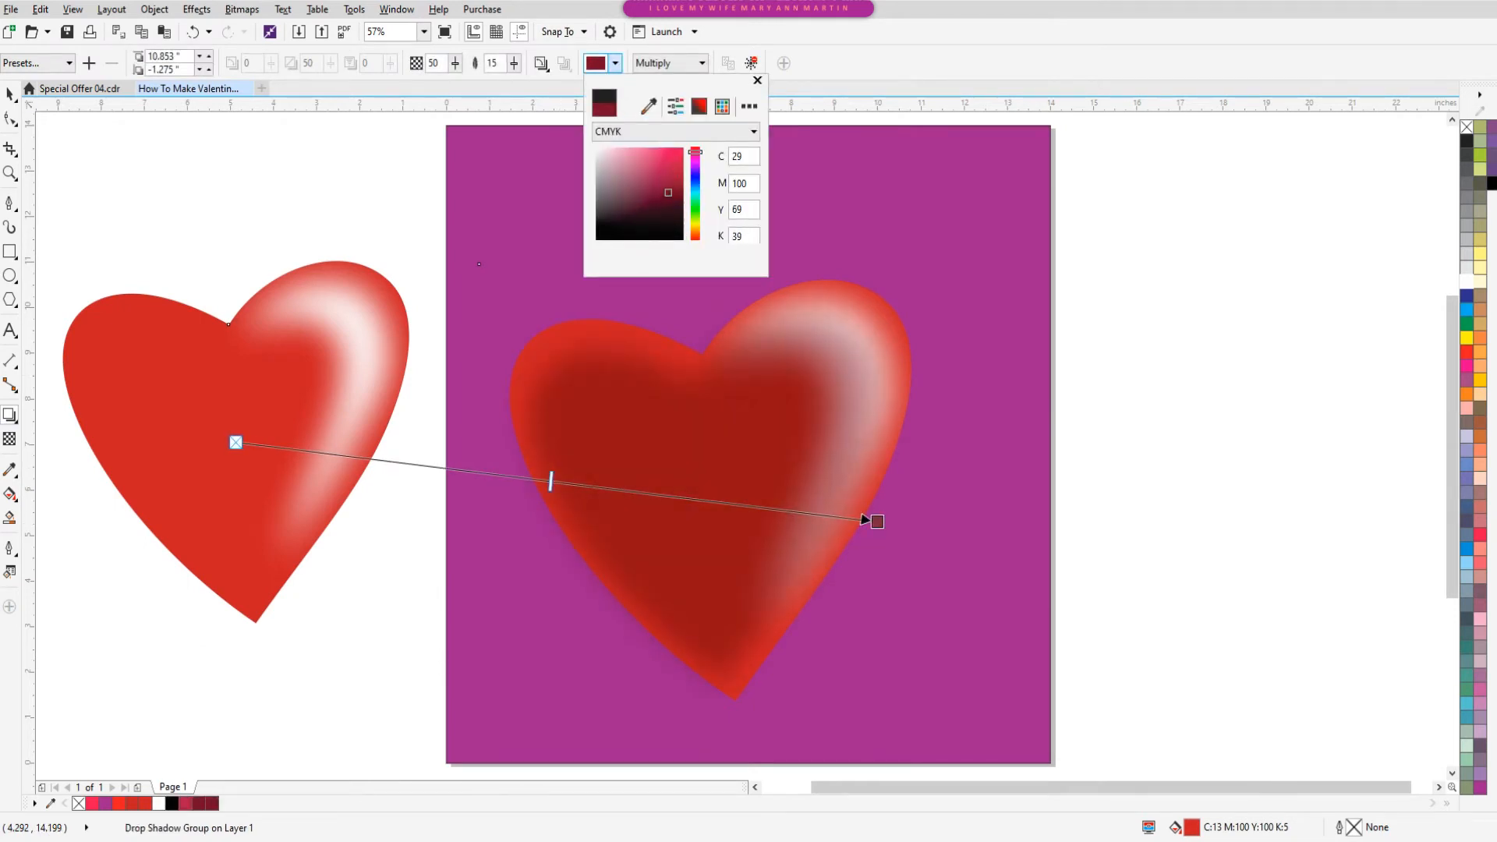
pyautogui.click(434, 63)
pyautogui.write('70')
pyautogui.press('Return')
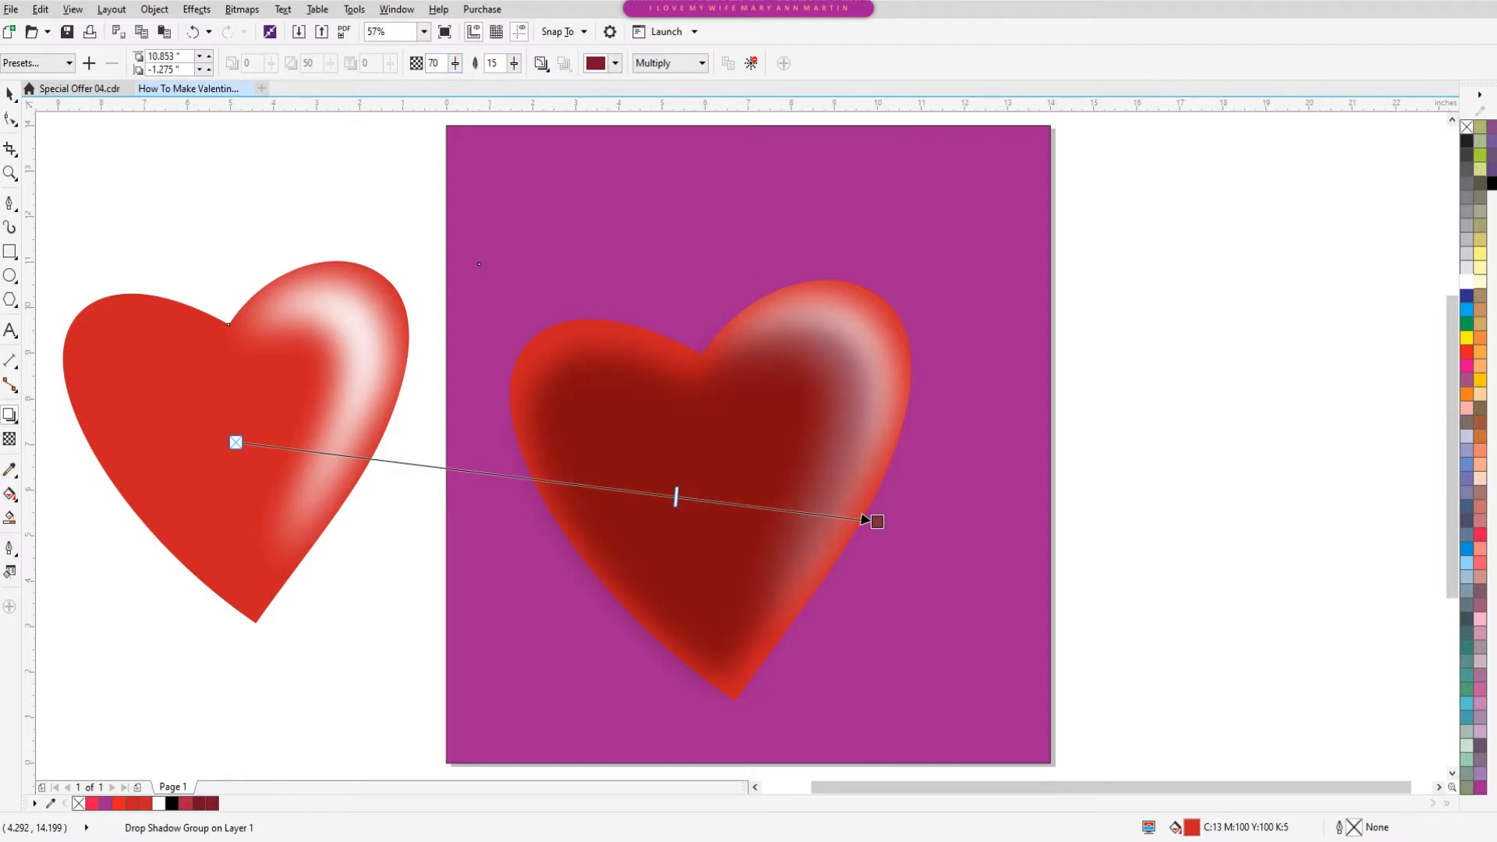
# - Try the Normal and Add merge modes on the dark red shadow, then restore Multiply
pyautogui.click(670, 63)
pyautogui.click(651, 82)
pyautogui.click(671, 63)
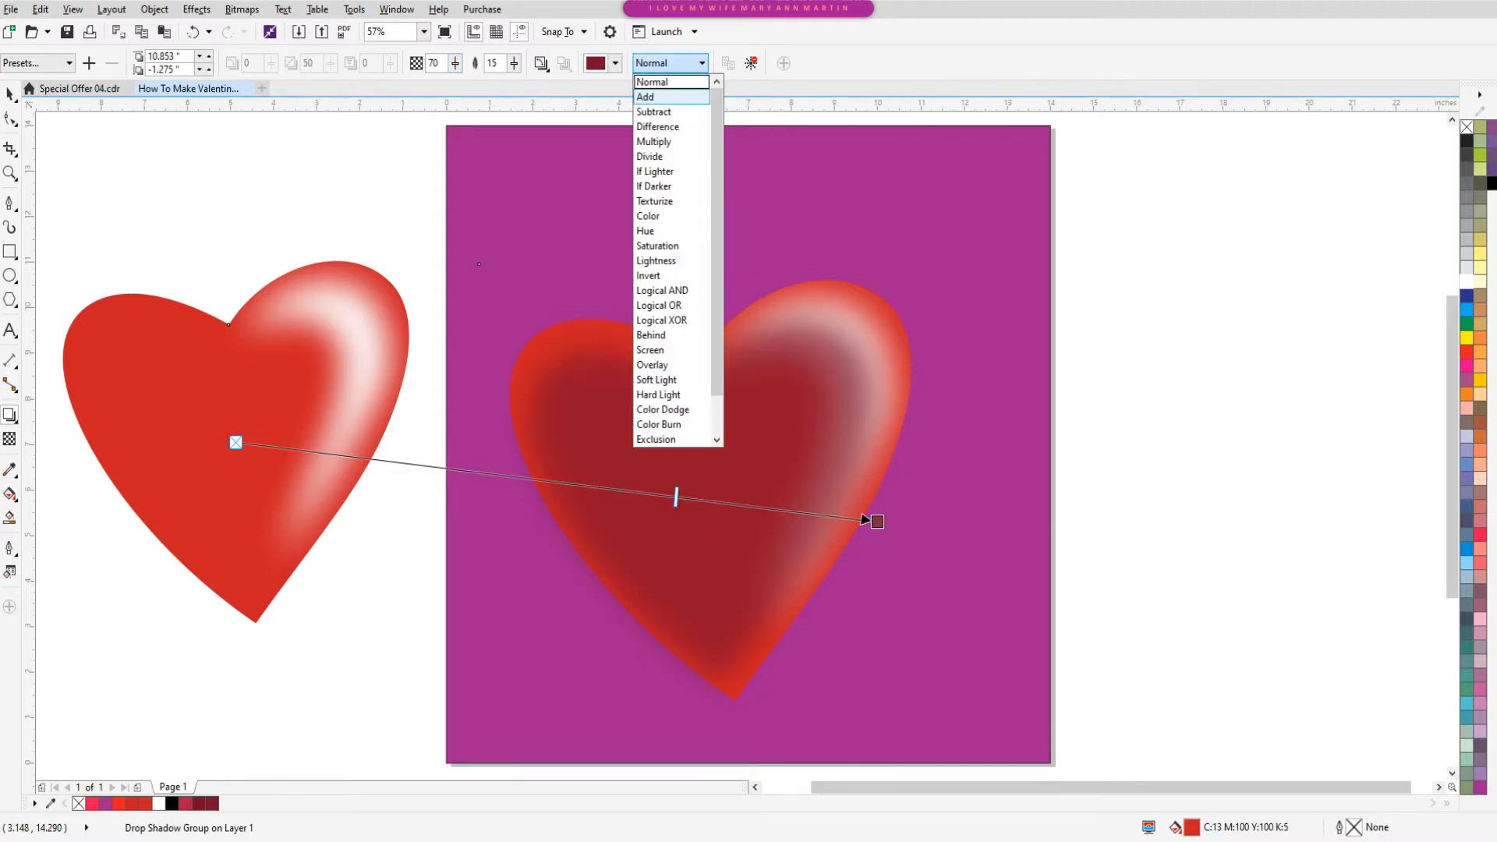
pyautogui.click(646, 97)
pyautogui.click(671, 63)
pyautogui.click(654, 142)
# - Break the dark red shadow apart from the heart copy and delete that copy
pyautogui.press('space')
pyautogui.rightClick(355, 358)
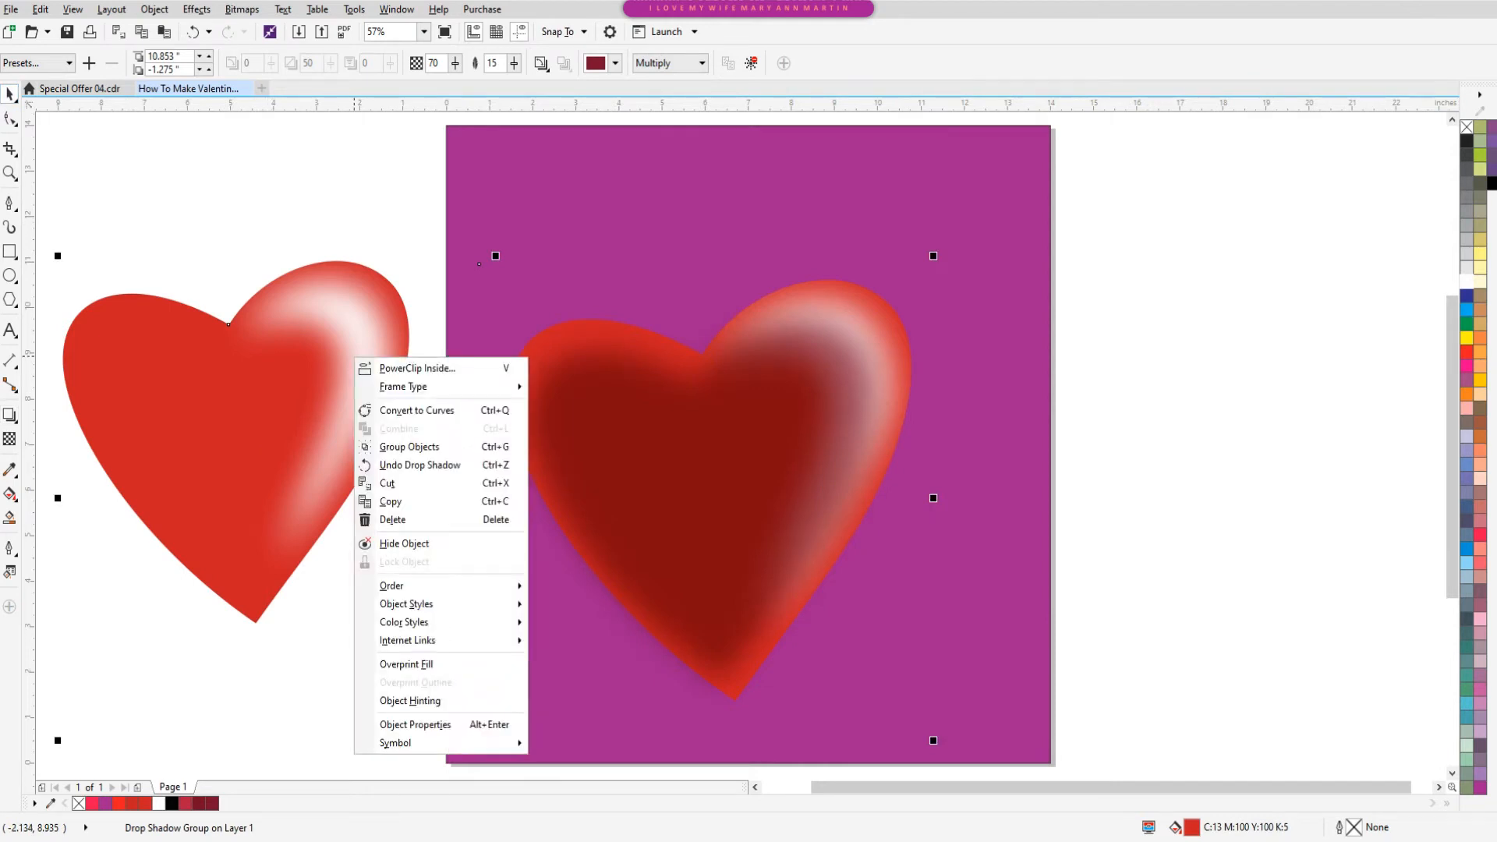
pyautogui.moveTo(413, 640)
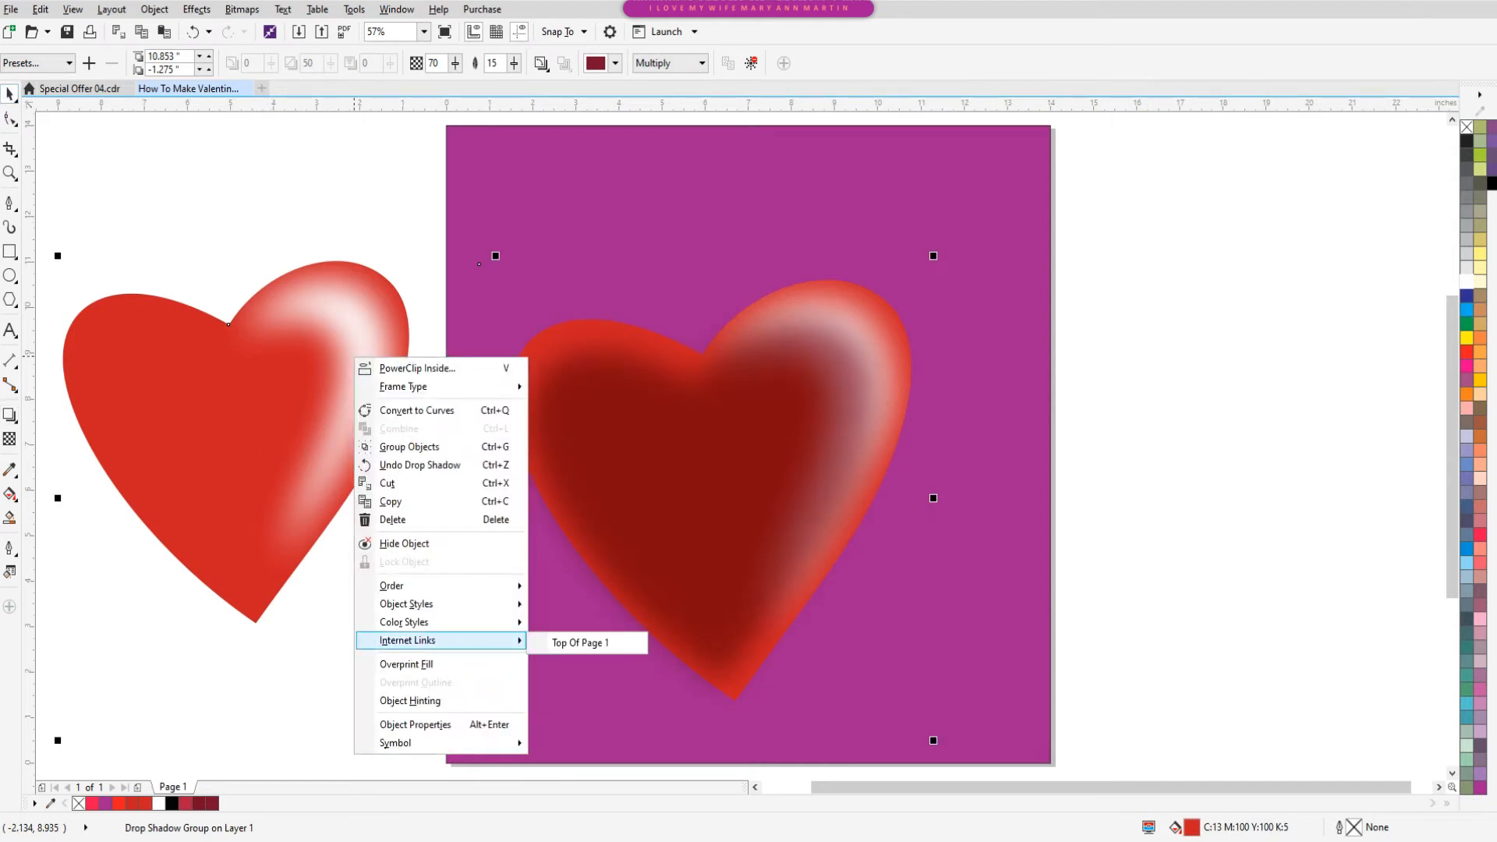
pyautogui.click(335, 376)
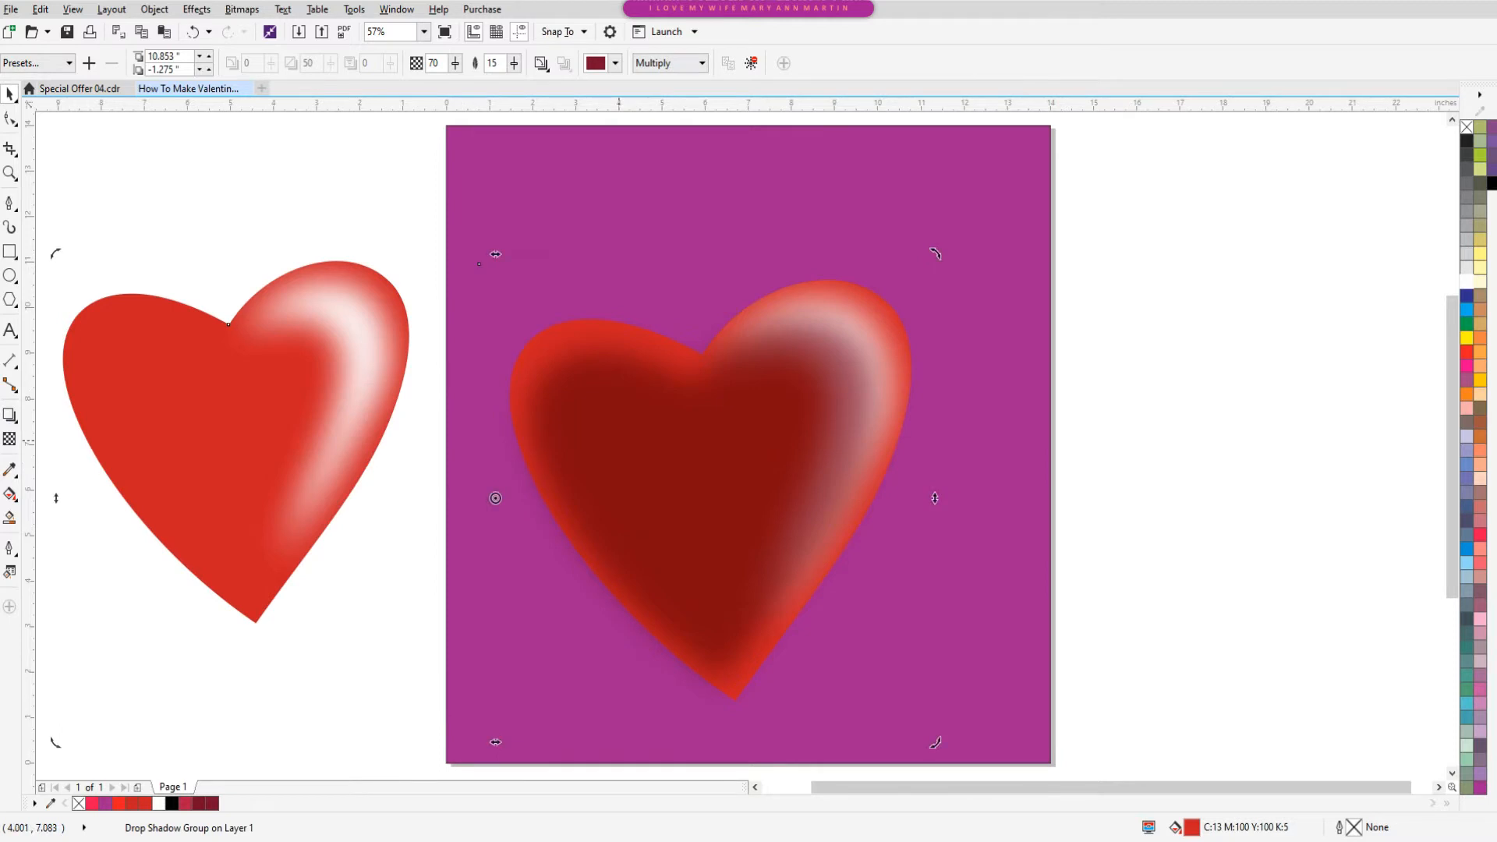
pyautogui.rightClick(619, 441)
pyautogui.click(686, 471)
pyautogui.click(300, 343)
pyautogui.press('Delete')
# - Shift the dark red shadow up and to the left over the heart and convert it to a 200 dpi CMYK bitmap
pyautogui.moveTo(547, 371); pyautogui.dragTo(513, 338)
pyautogui.click(241, 9)
pyautogui.click(284, 29)
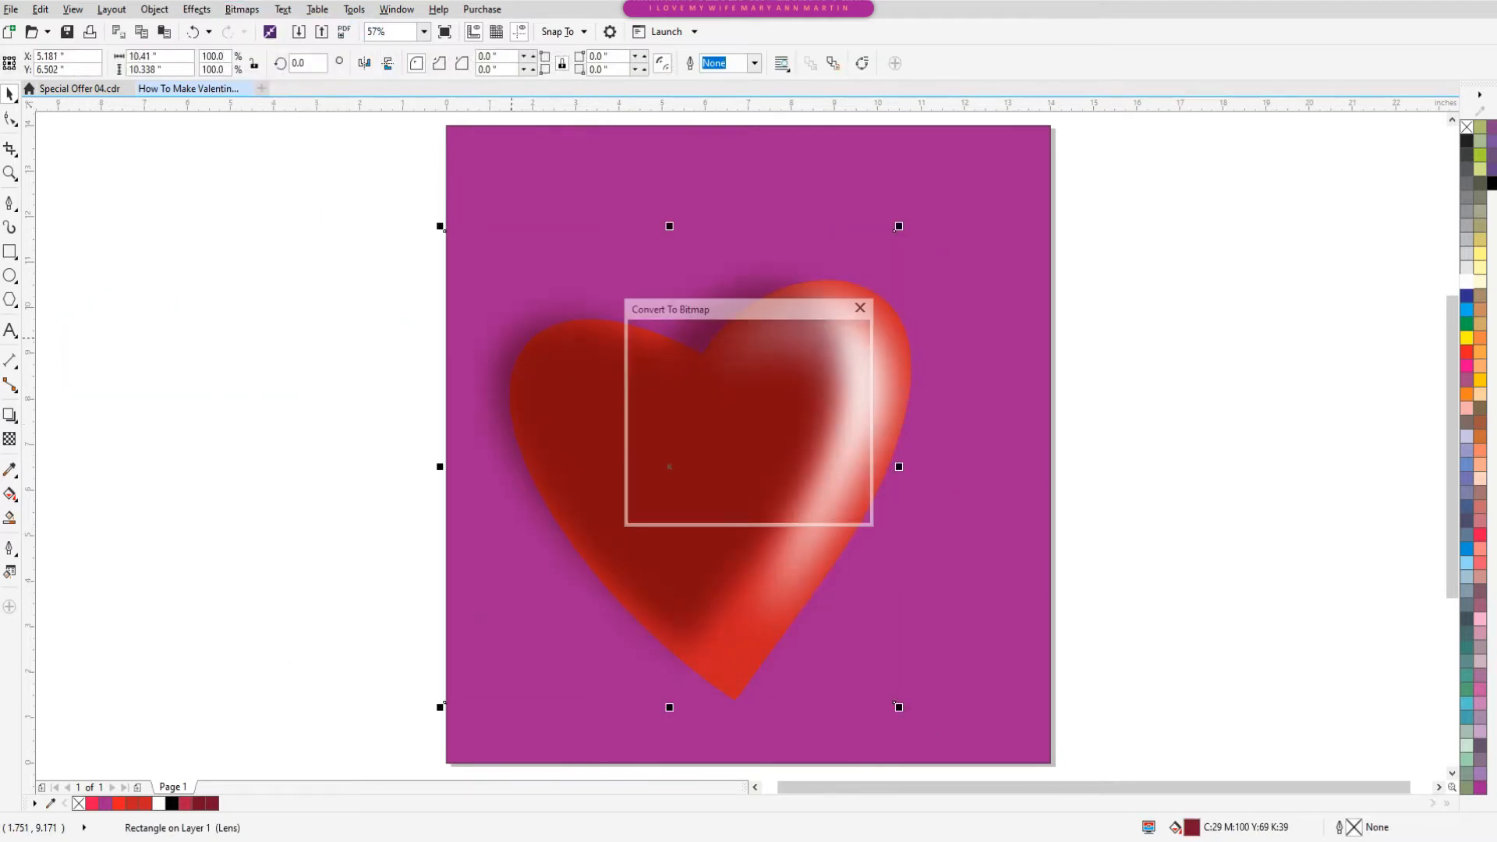
pyautogui.press('Return')
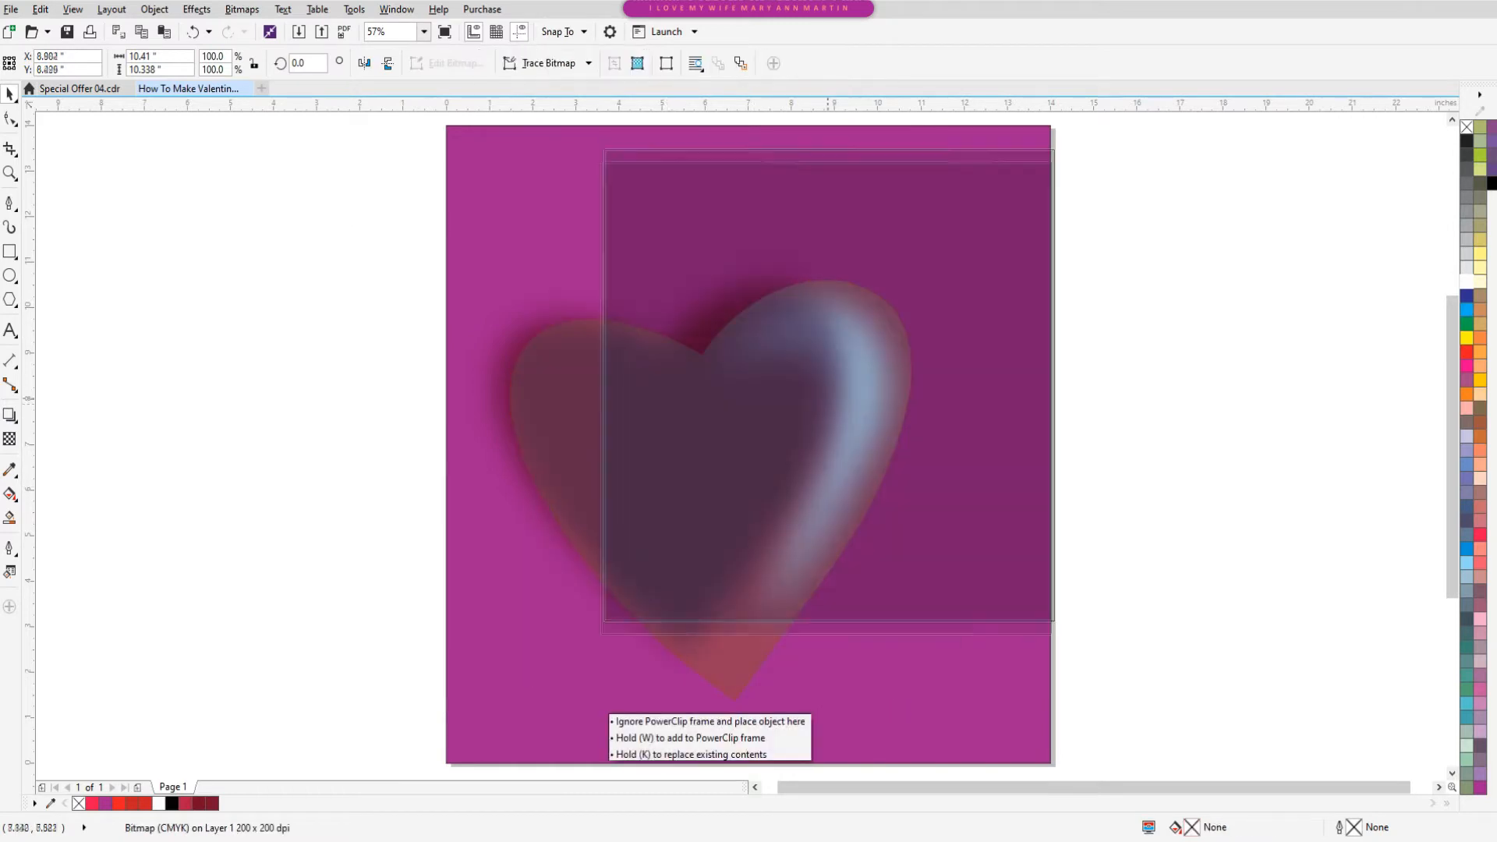
# - PowerClip the dark red shadow bitmap inside the heart and reposition it over the heart's centre within the clip
pyautogui.click(679, 648)
pyautogui.rightClick(828, 349)
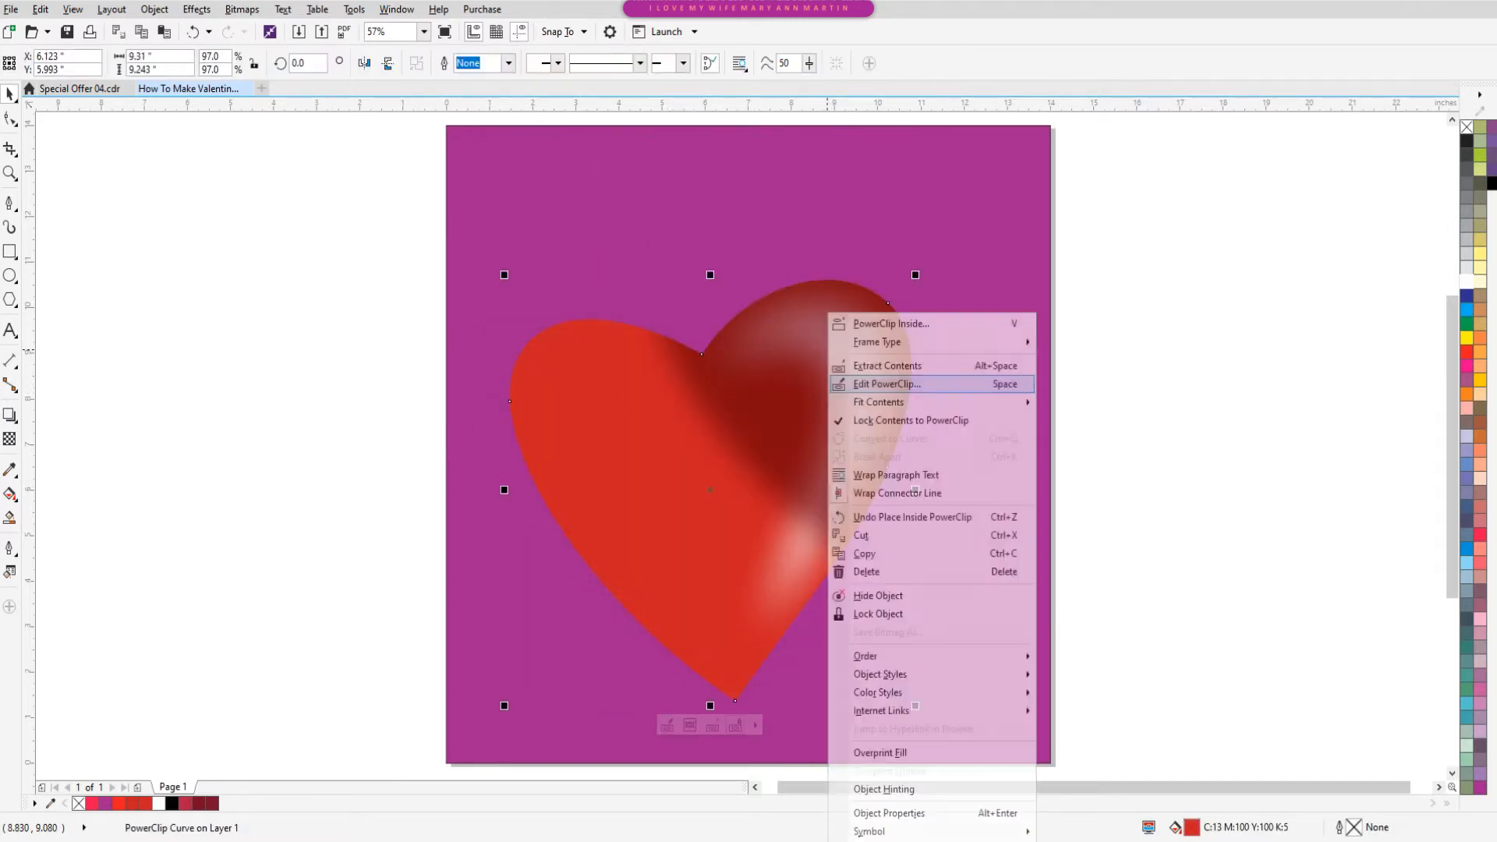
pyautogui.click(886, 383)
pyautogui.moveTo(752, 444); pyautogui.dragTo(752, 445)
pyautogui.moveTo(954, 264); pyautogui.dragTo(901, 320)
pyautogui.moveTo(809, 426); pyautogui.dragTo(816, 404)
# - Convert the clipped dark red shadow to a 200 dpi bitmap and fade it out toward the upper right with a linear transparency
pyautogui.click(242, 9)
pyautogui.click(296, 29)
pyautogui.press('Return')
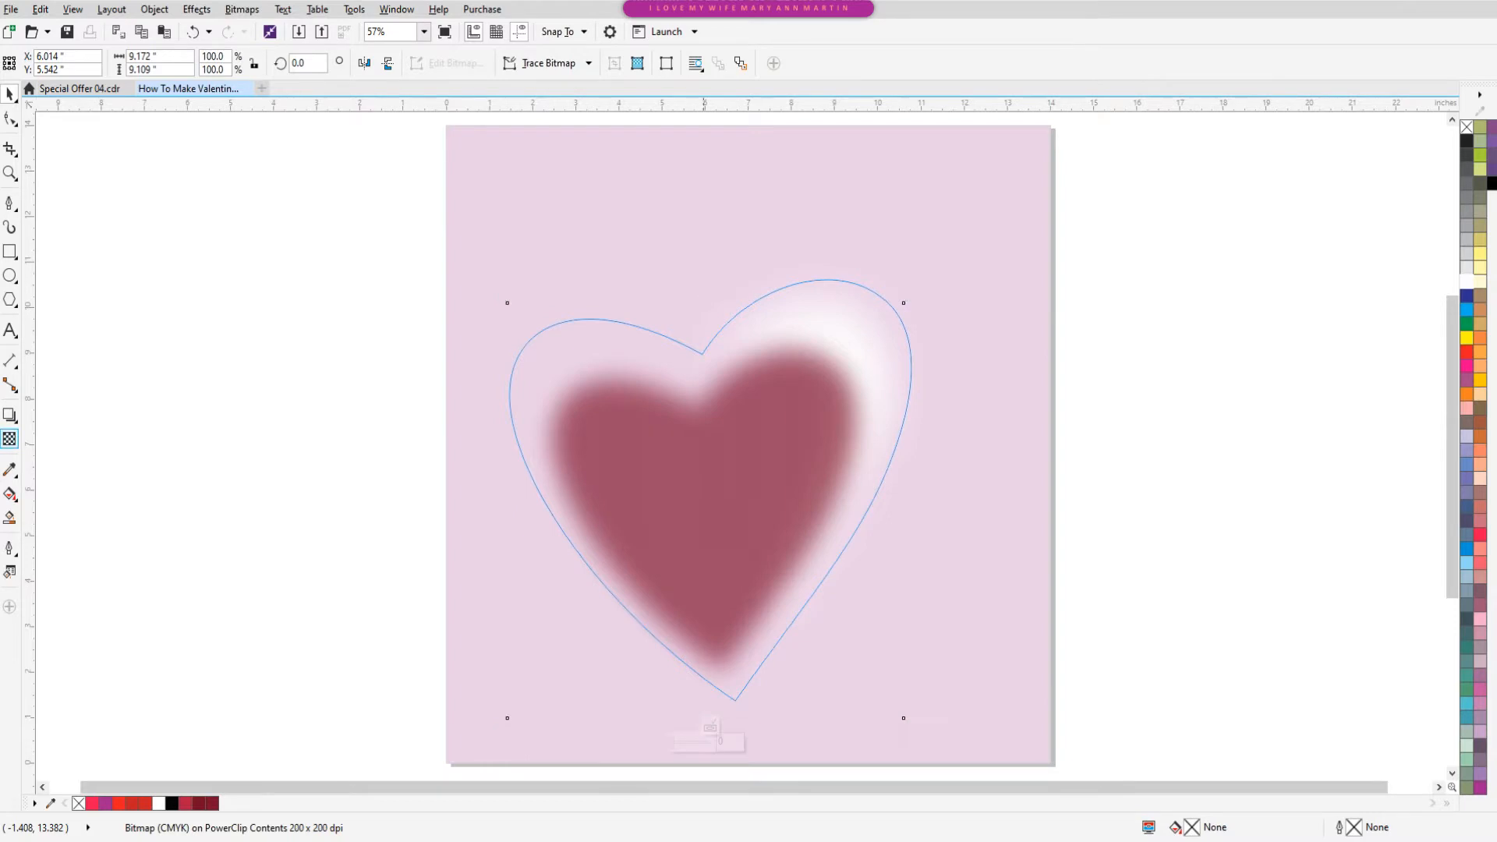
pyautogui.moveTo(665, 595); pyautogui.dragTo(778, 345)
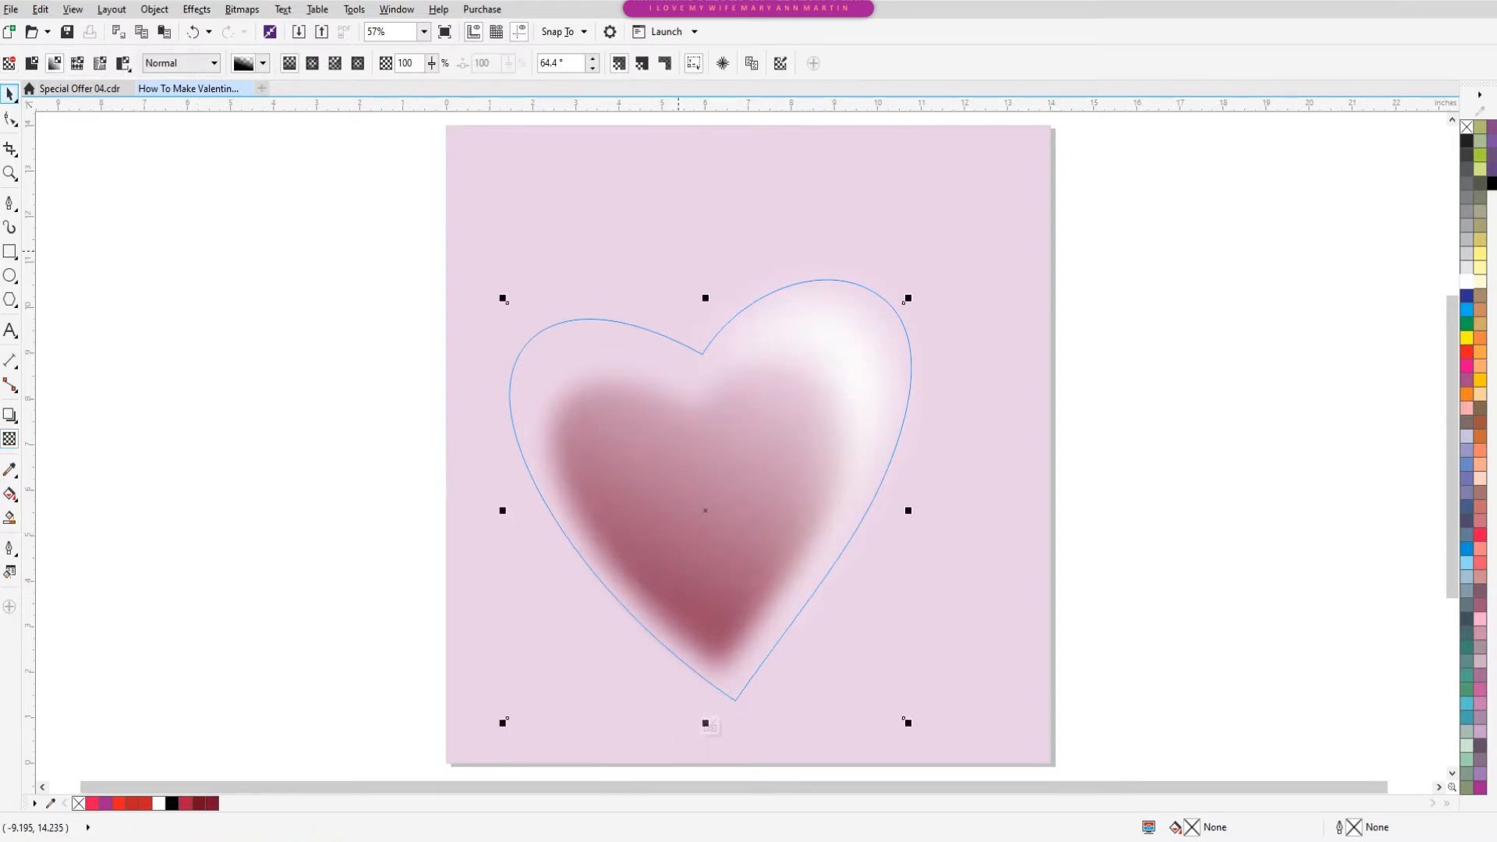
pyautogui.rightClick(679, 725)
pyautogui.click(748, 295)
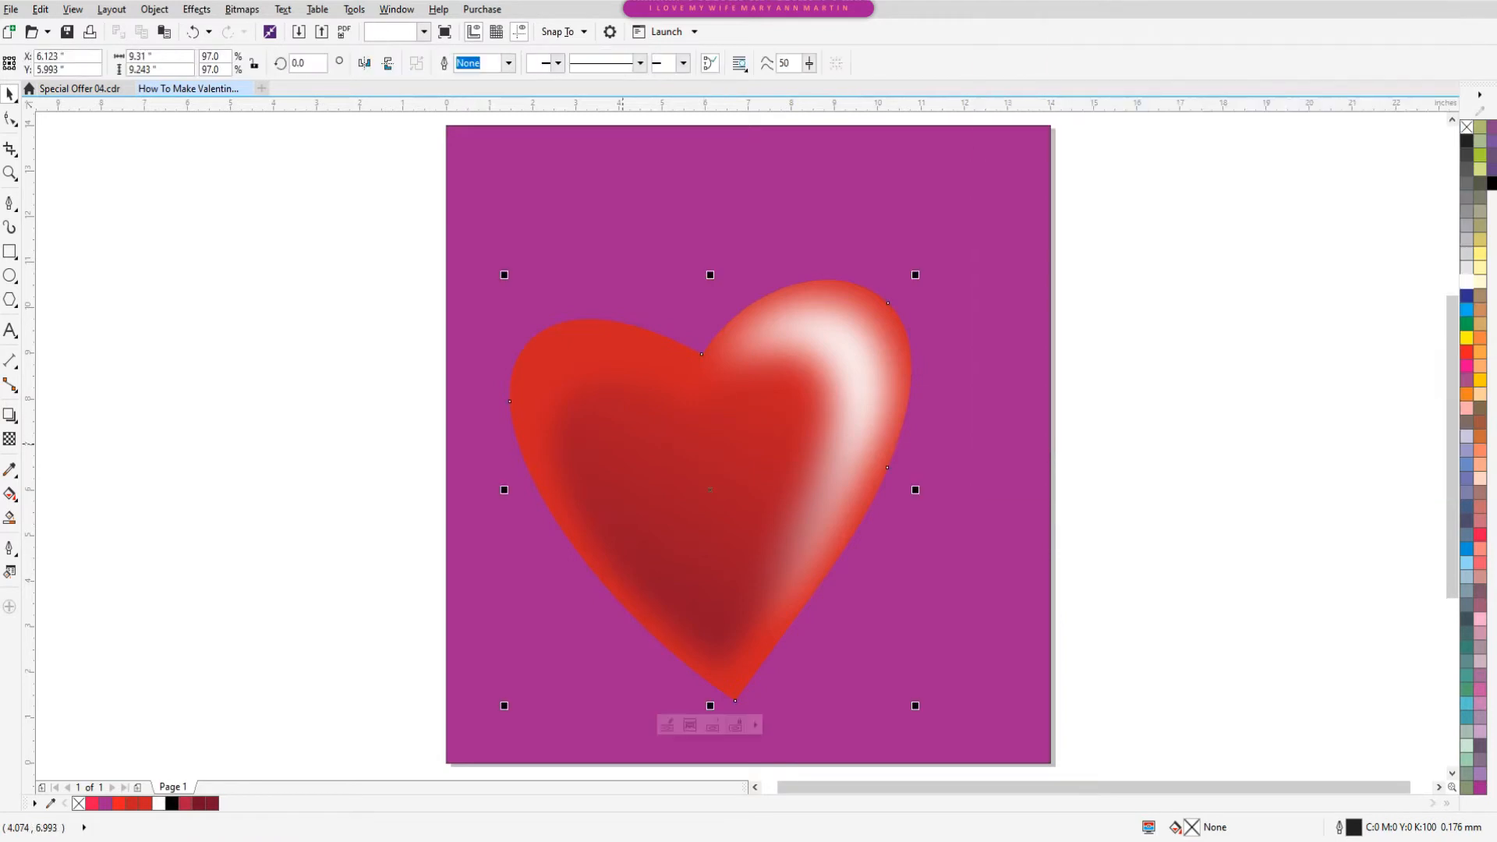
# - Place a small, tilted white ellipse without an outline on the highlight of the heart's right lobe
pyautogui.click(335, 343)
pyautogui.click(10, 275)
pyautogui.moveTo(223, 305); pyautogui.dragTo(869, 330)
pyautogui.press('space')
pyautogui.rightClick(1467, 127)
pyautogui.click(848, 336)
# - Fade the small white ellipse out toward its upper edge with a linear transparency
pyautogui.click(9, 439)
pyautogui.moveTo(808, 412); pyautogui.dragTo(856, 301)
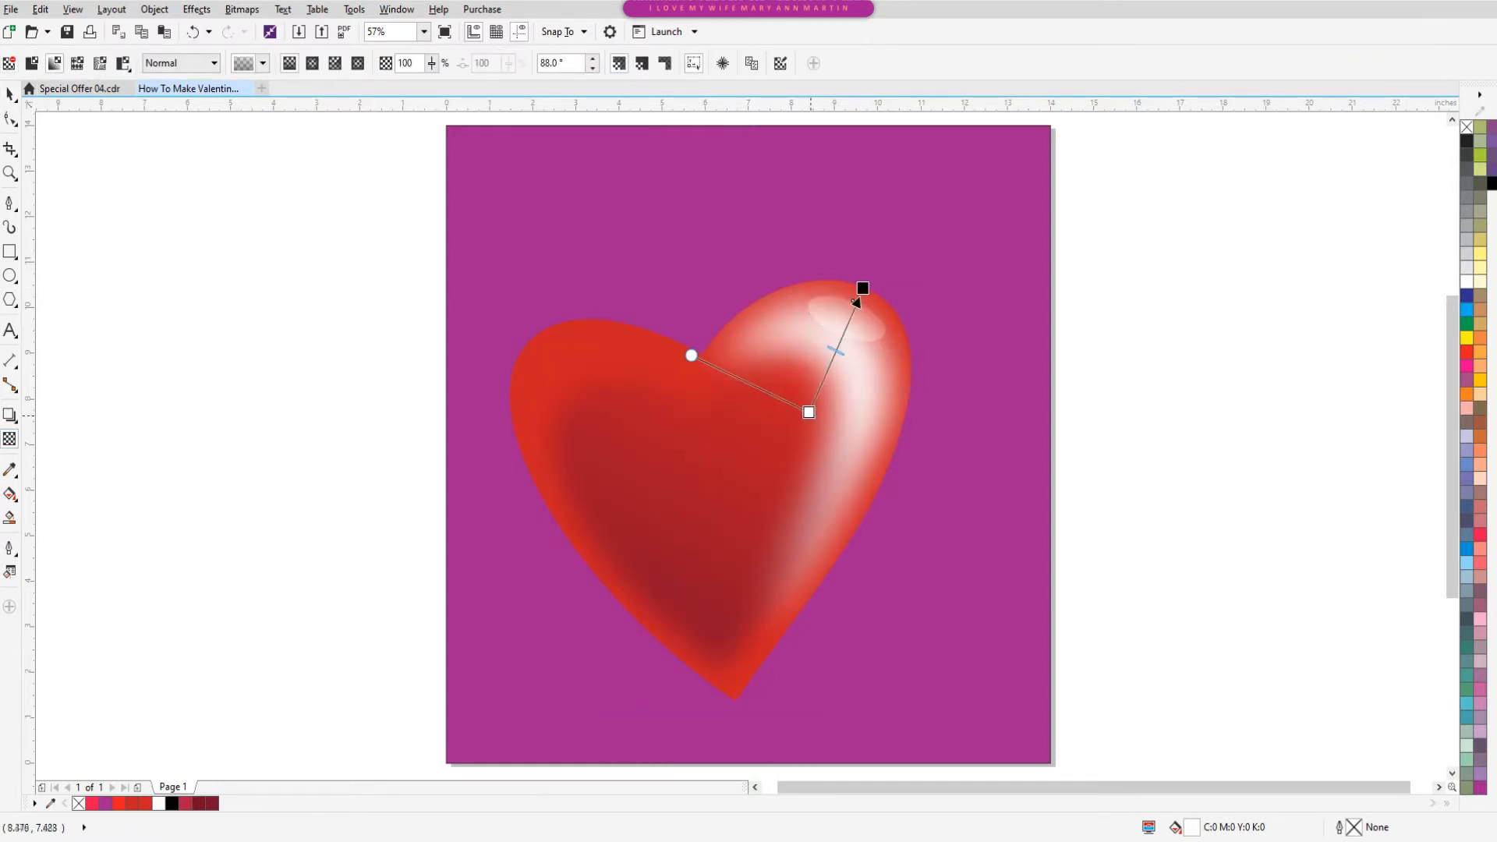
pyautogui.click(10, 95)
pyautogui.click(255, 320)
pyautogui.scroll(-1, 265, 297)
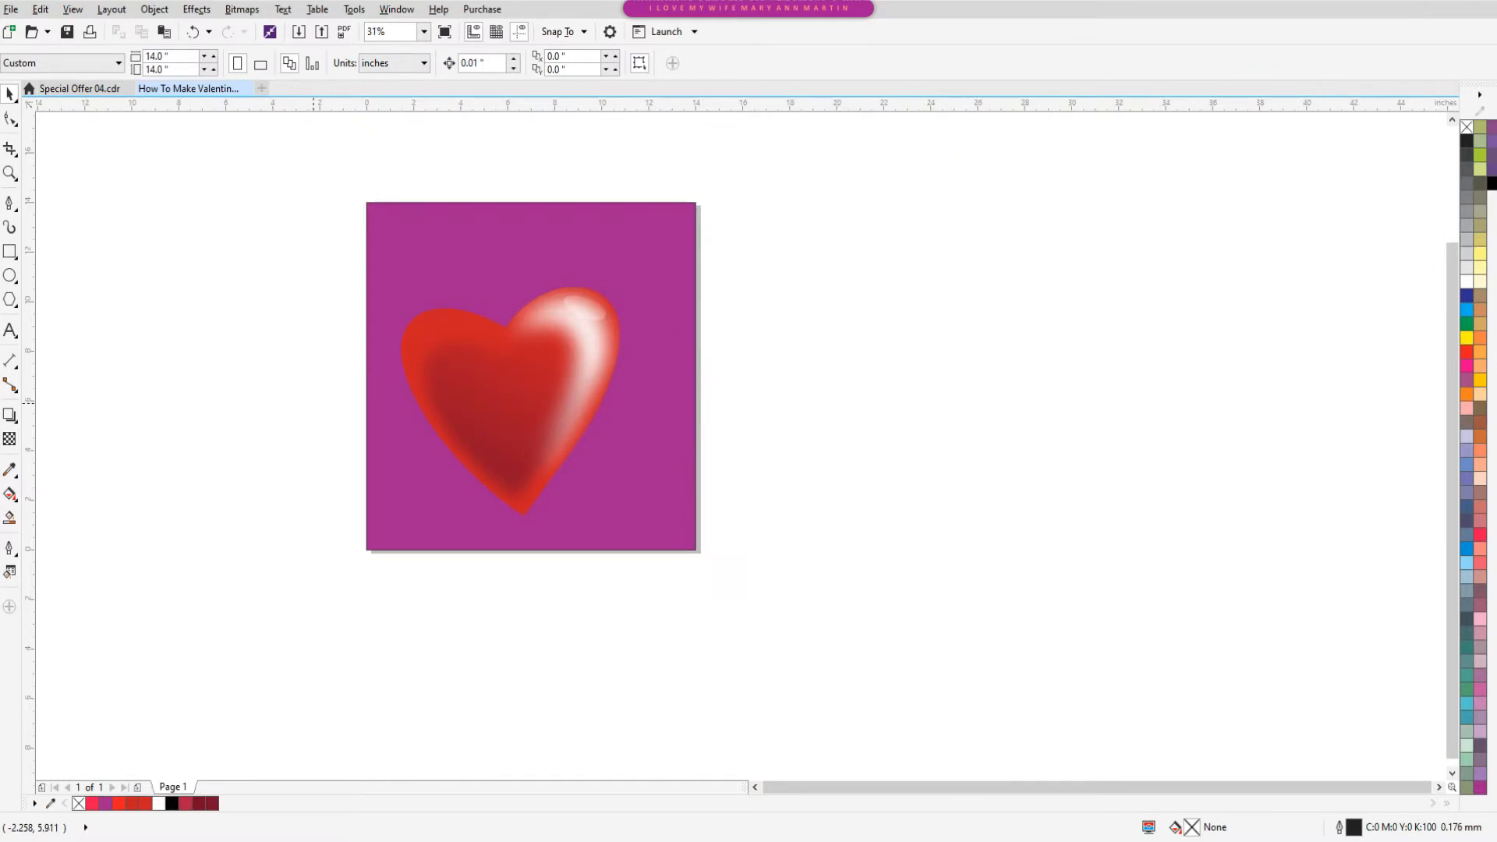
pyautogui.scroll(1, 211, 316)
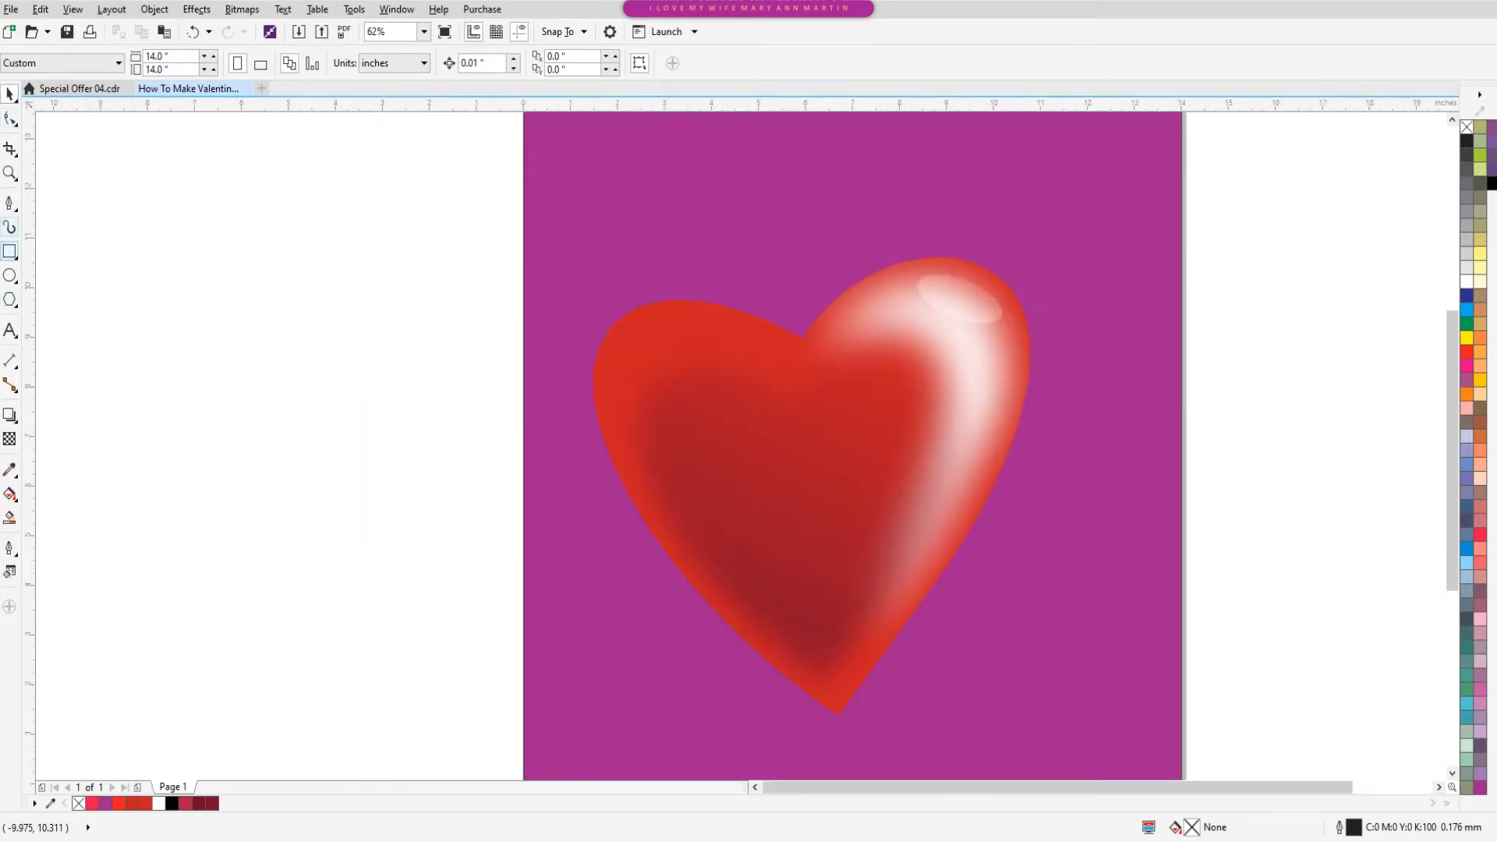
# - Draw a closed leaf-shaped curve about 3.1 by 0.8 inches along the left lobe's upper edge and fill it white
pyautogui.click(9, 204)
pyautogui.doubleClick(796, 342)
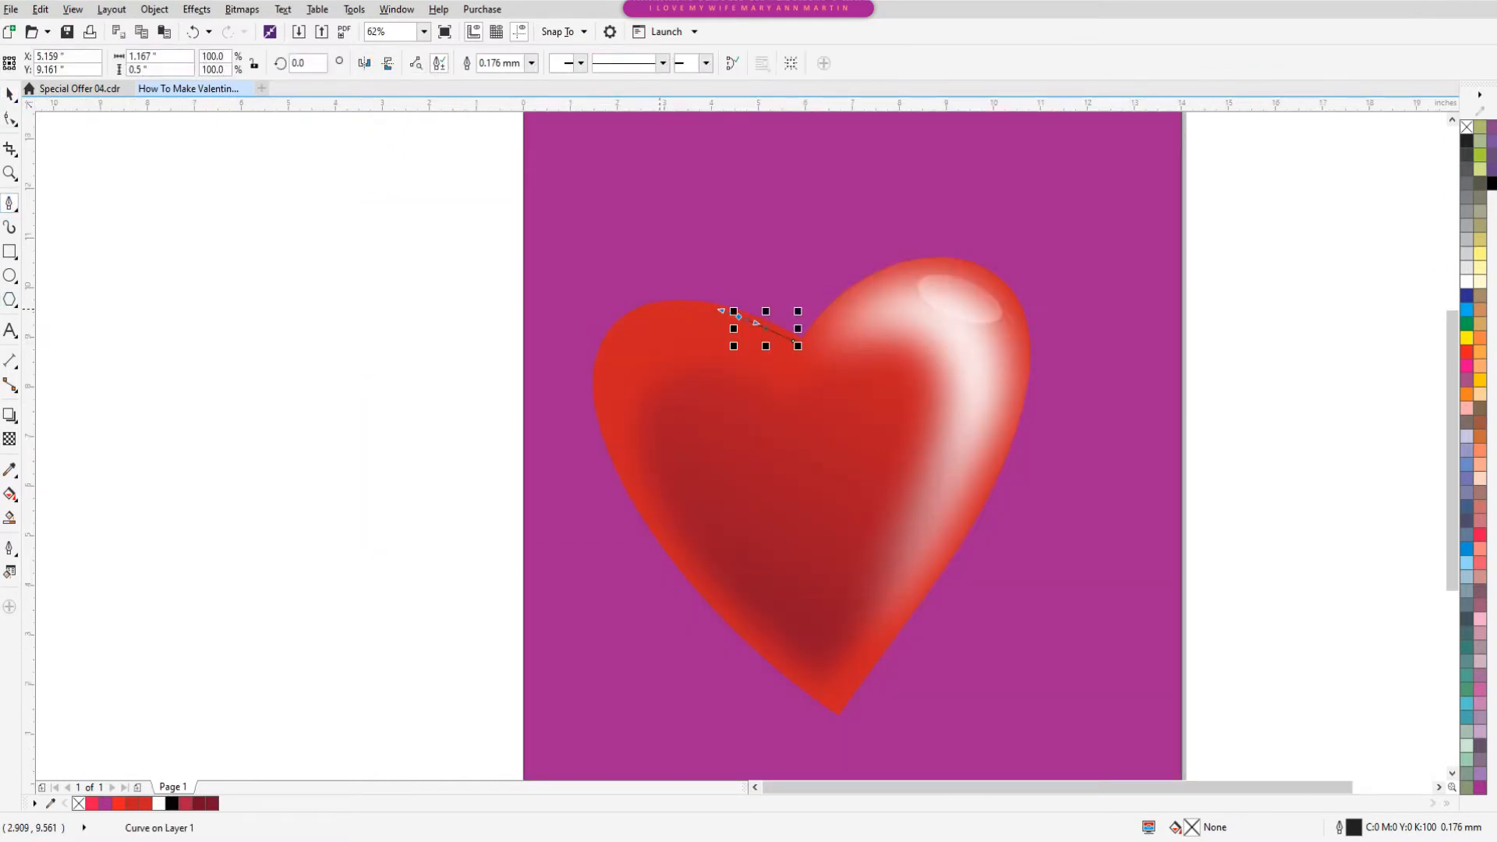
pyautogui.moveTo(640, 314); pyautogui.dragTo(640, 314)
pyautogui.moveTo(668, 331); pyautogui.dragTo(679, 339)
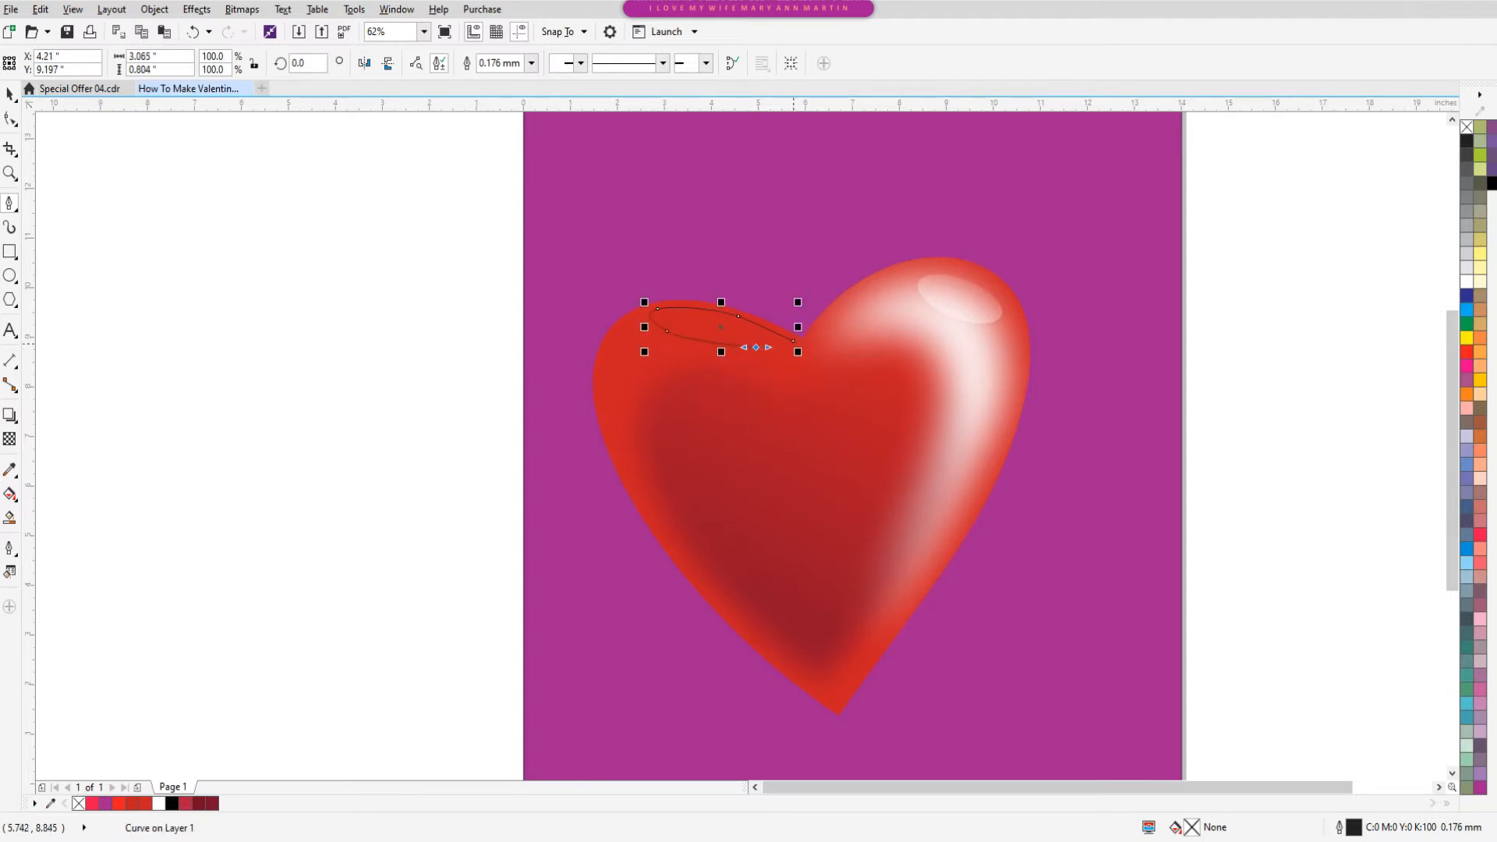
pyautogui.click(10, 94)
pyautogui.moveTo(721, 327)
pyautogui.mouseDown()
pyautogui.moveTo(685, 535)
pyautogui.moveTo(704, 334)
pyautogui.moveTo(734, 305)
pyautogui.mouseUp()
pyautogui.click(1466, 282)
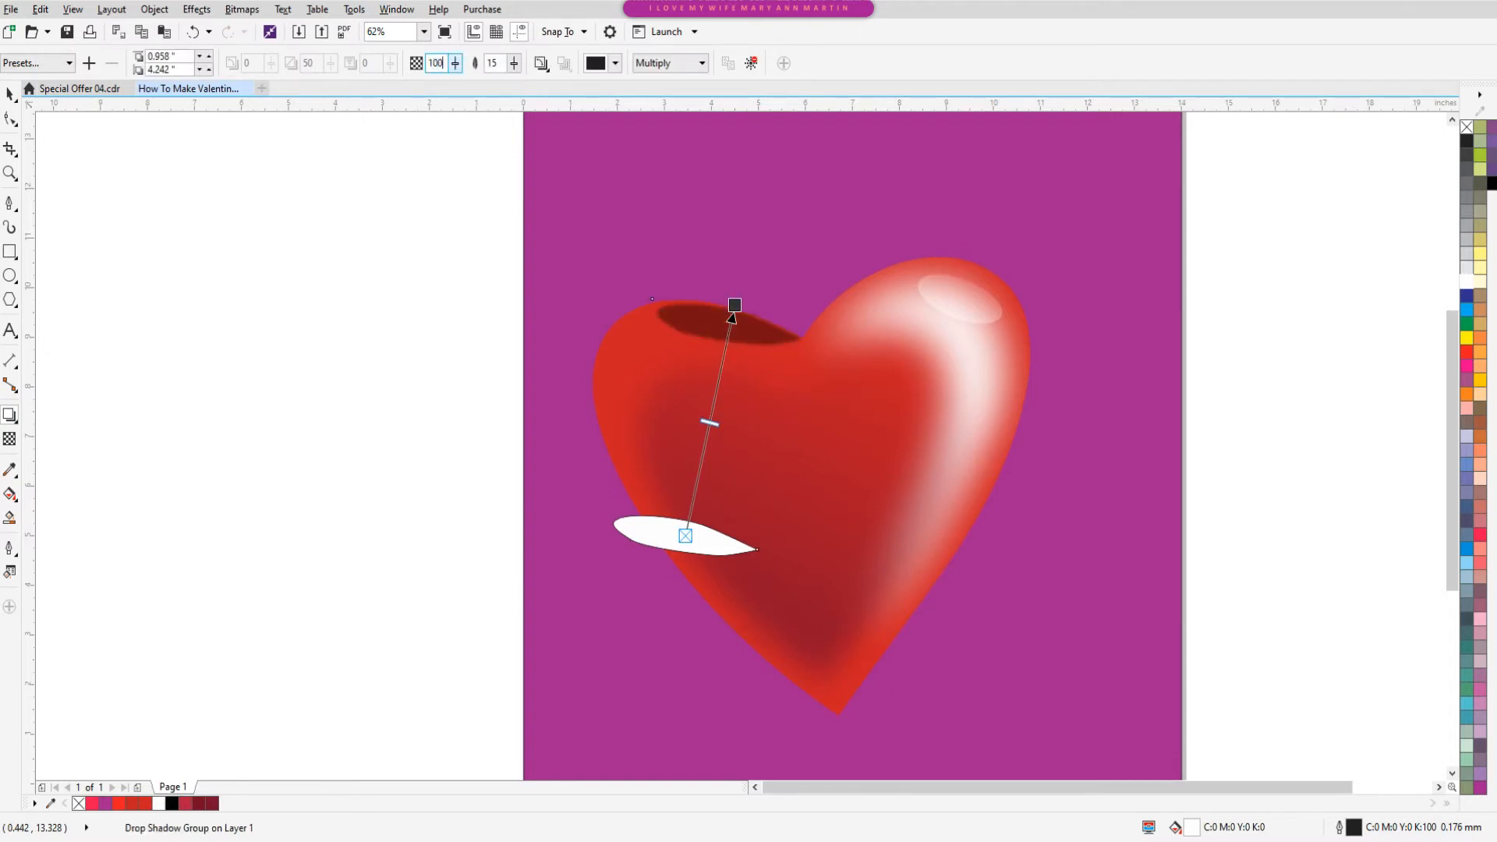
# - Cast a white Normal-mode drop shadow from the leaf shape onto the left lobe, with 70 opacity and 70 feathering
pyautogui.press('Tab')
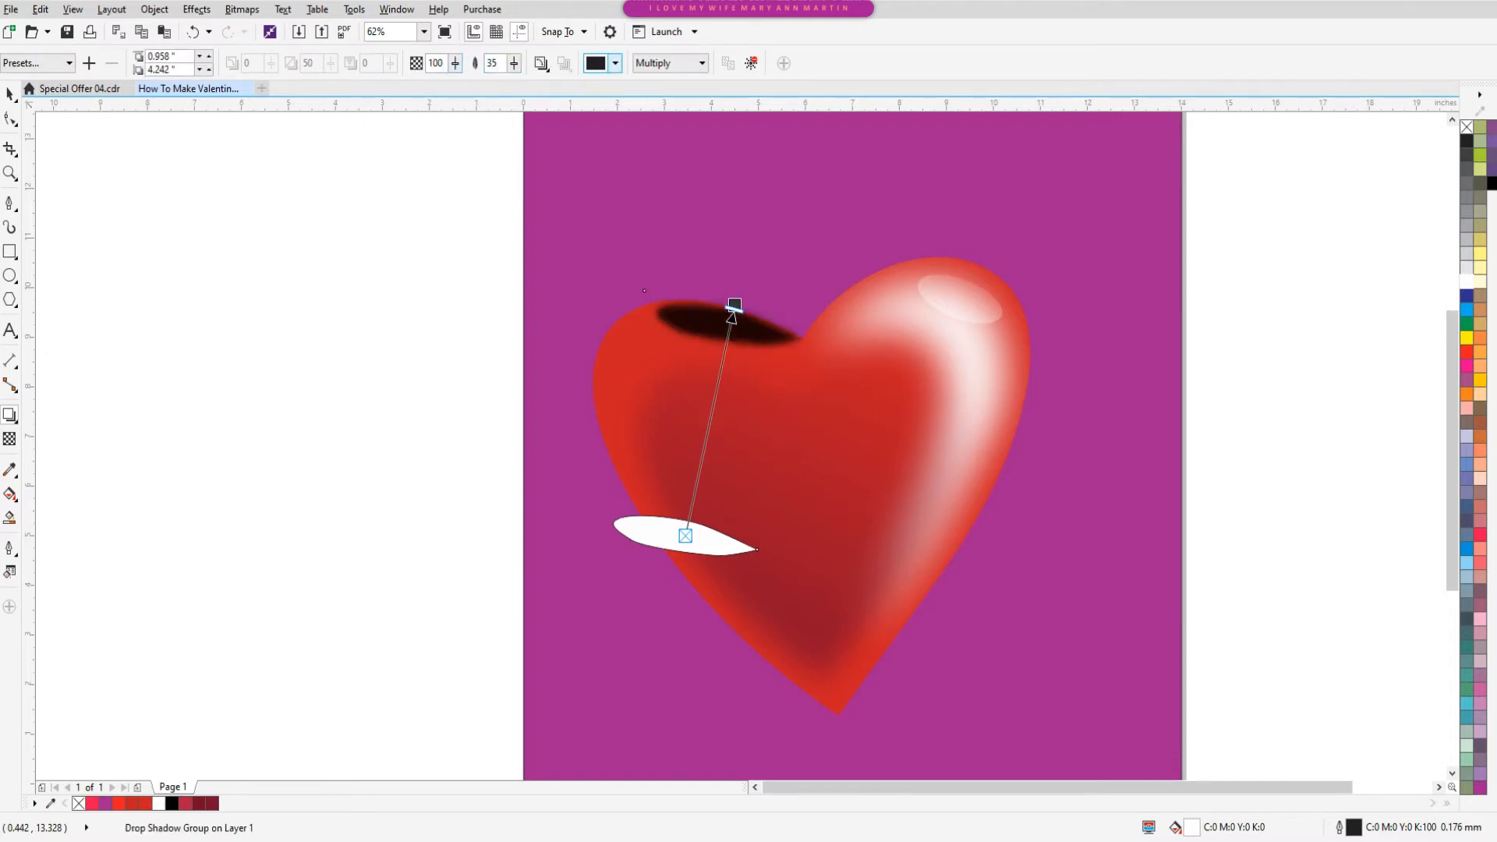
pyautogui.click(615, 63)
pyautogui.click(599, 149)
pyautogui.click(702, 63)
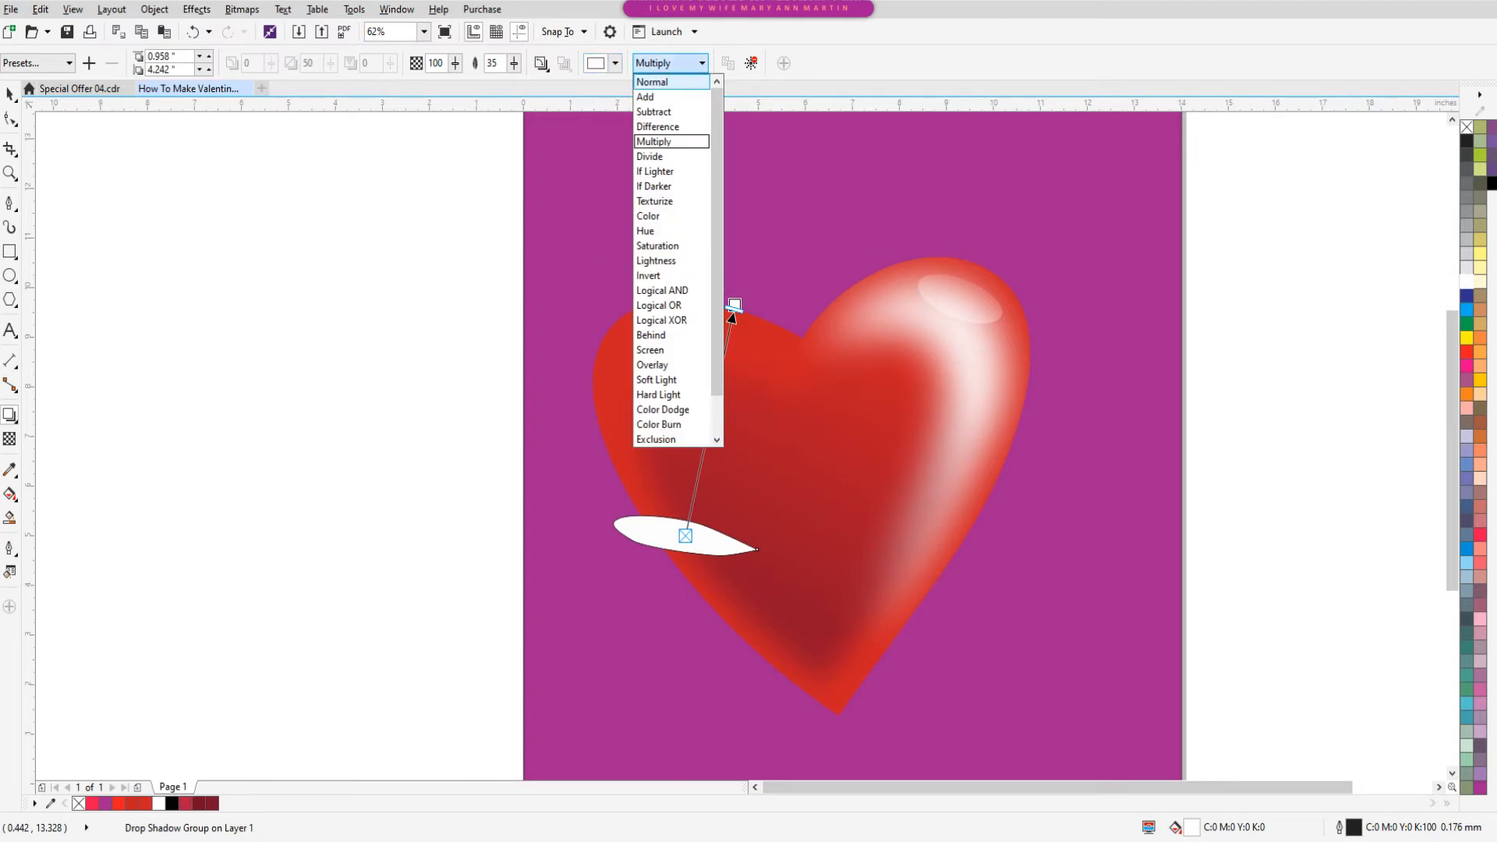
pyautogui.click(652, 81)
pyautogui.write('7')
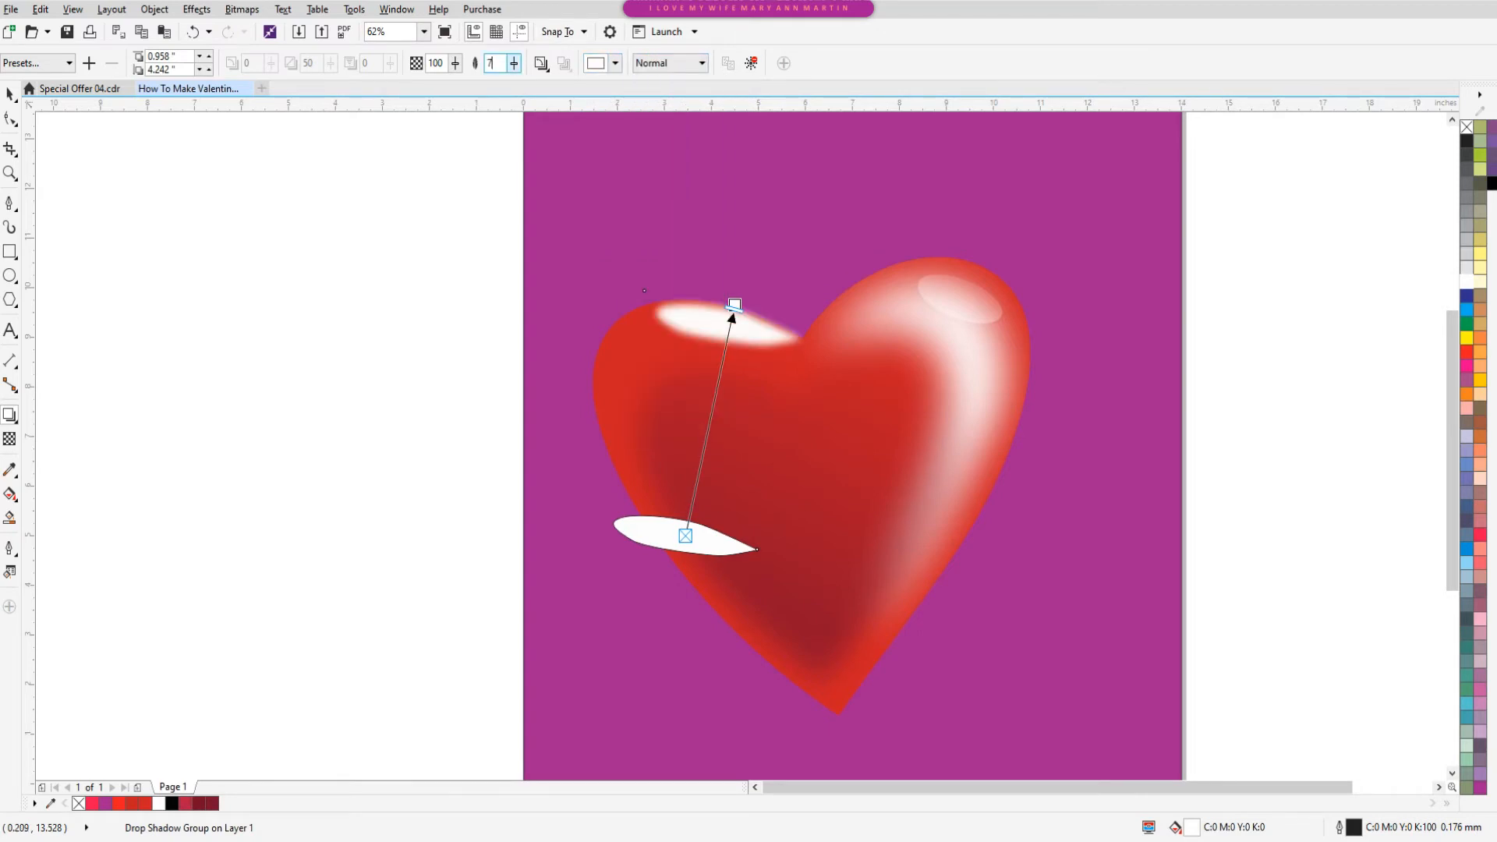
pyautogui.write('0')
pyautogui.press('Return')
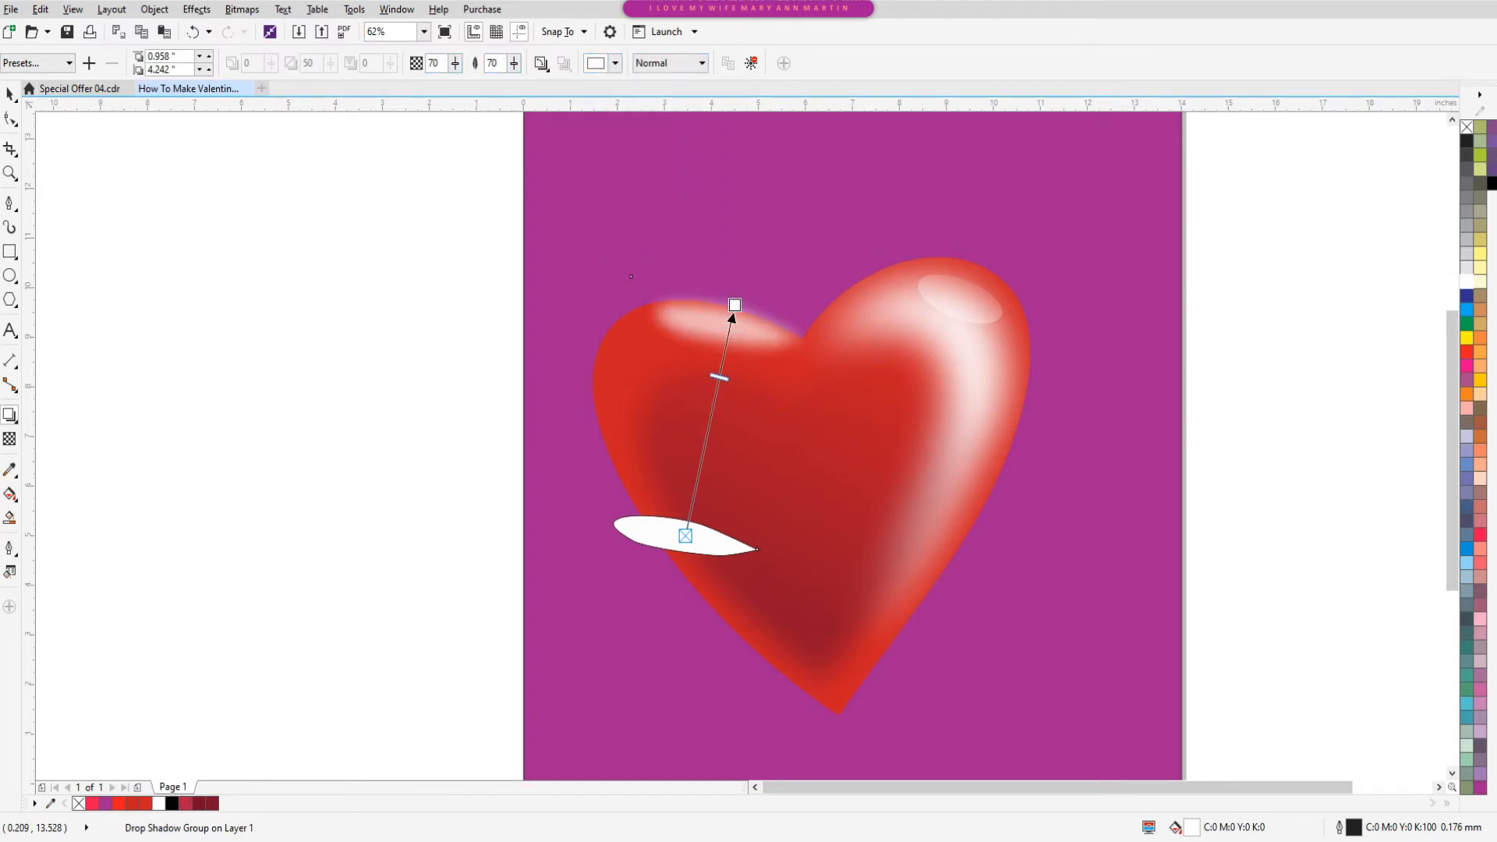
# - Break the white drop shadow apart from the leaf shape and delete the leaf shape
pyautogui.rightClick(684, 304)
pyautogui.click(740, 331)
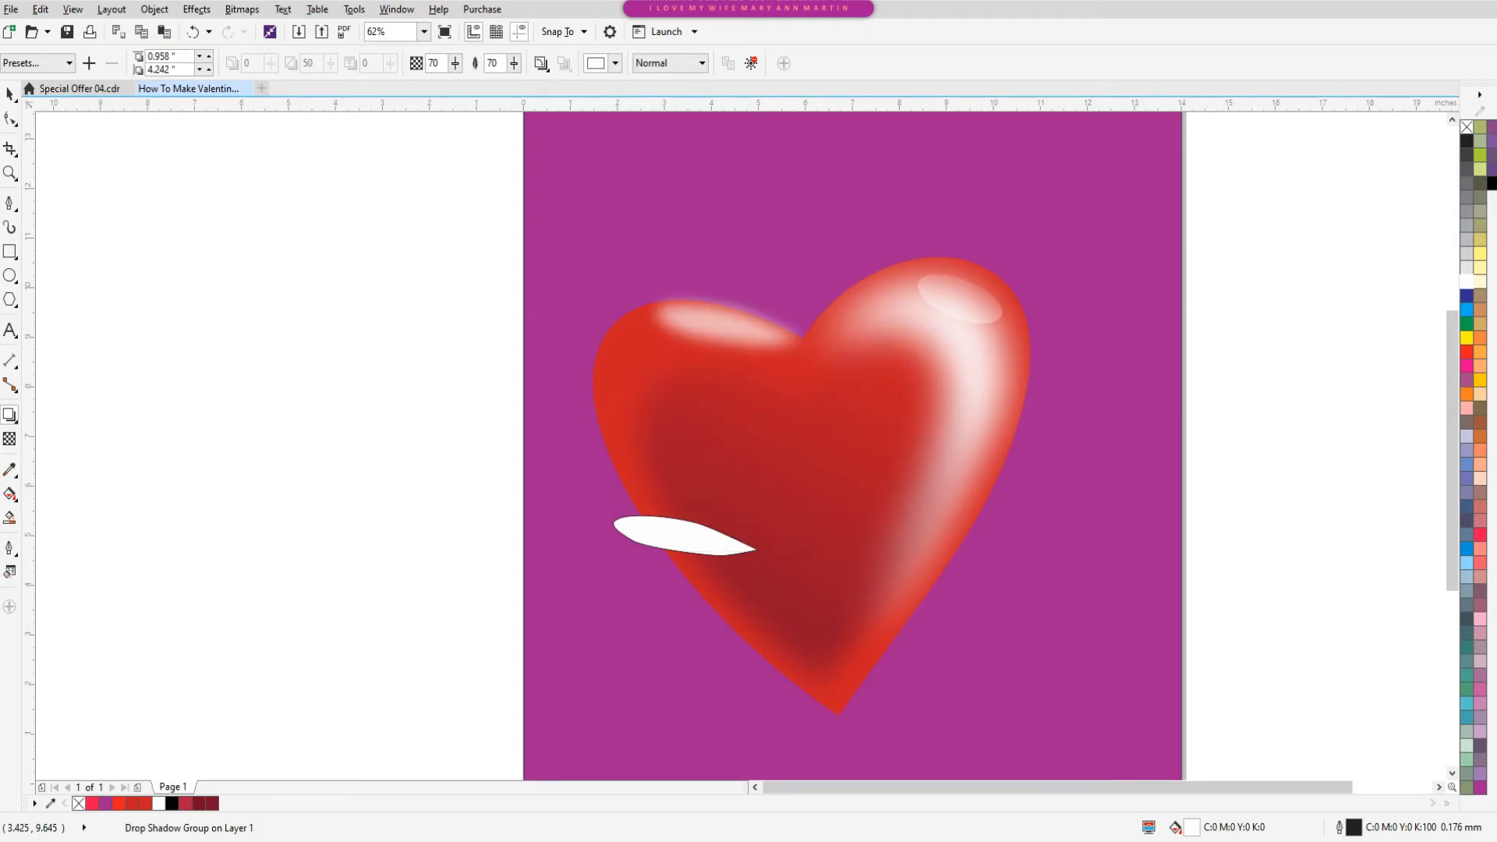
pyautogui.click(9, 94)
pyautogui.click(558, 445)
pyautogui.click(657, 535)
pyautogui.press('Delete')
# - Move the soft white highlight slightly down so it sits inside the left lobe's upper edge
pyautogui.click(730, 333)
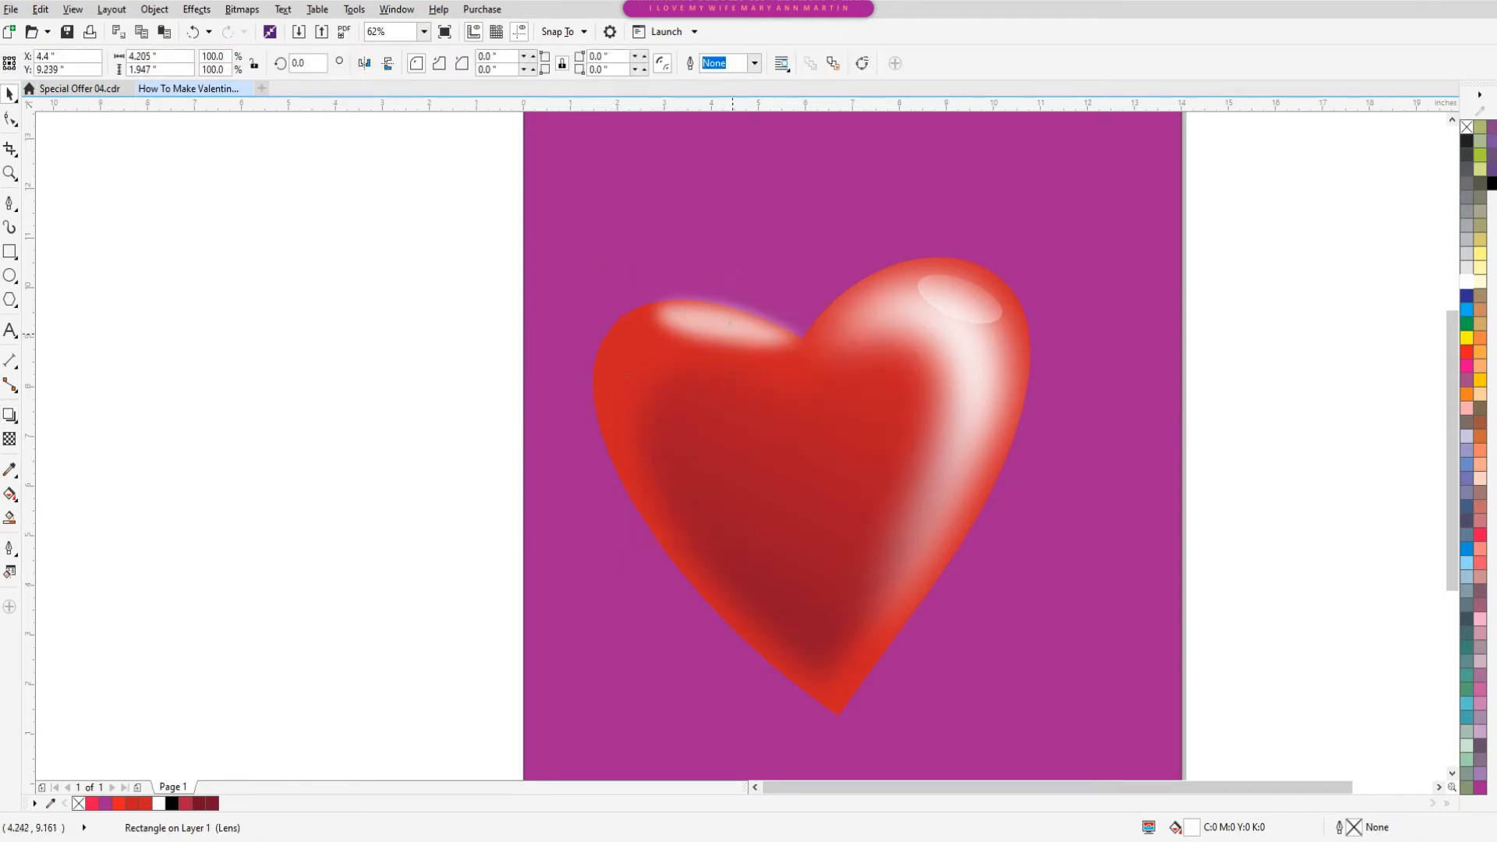
pyautogui.moveTo(730, 333); pyautogui.dragTo(733, 342)
pyautogui.click(800, 514)
pyautogui.scroll(-1, 794, 512)
pyautogui.scroll(1, 794, 512)
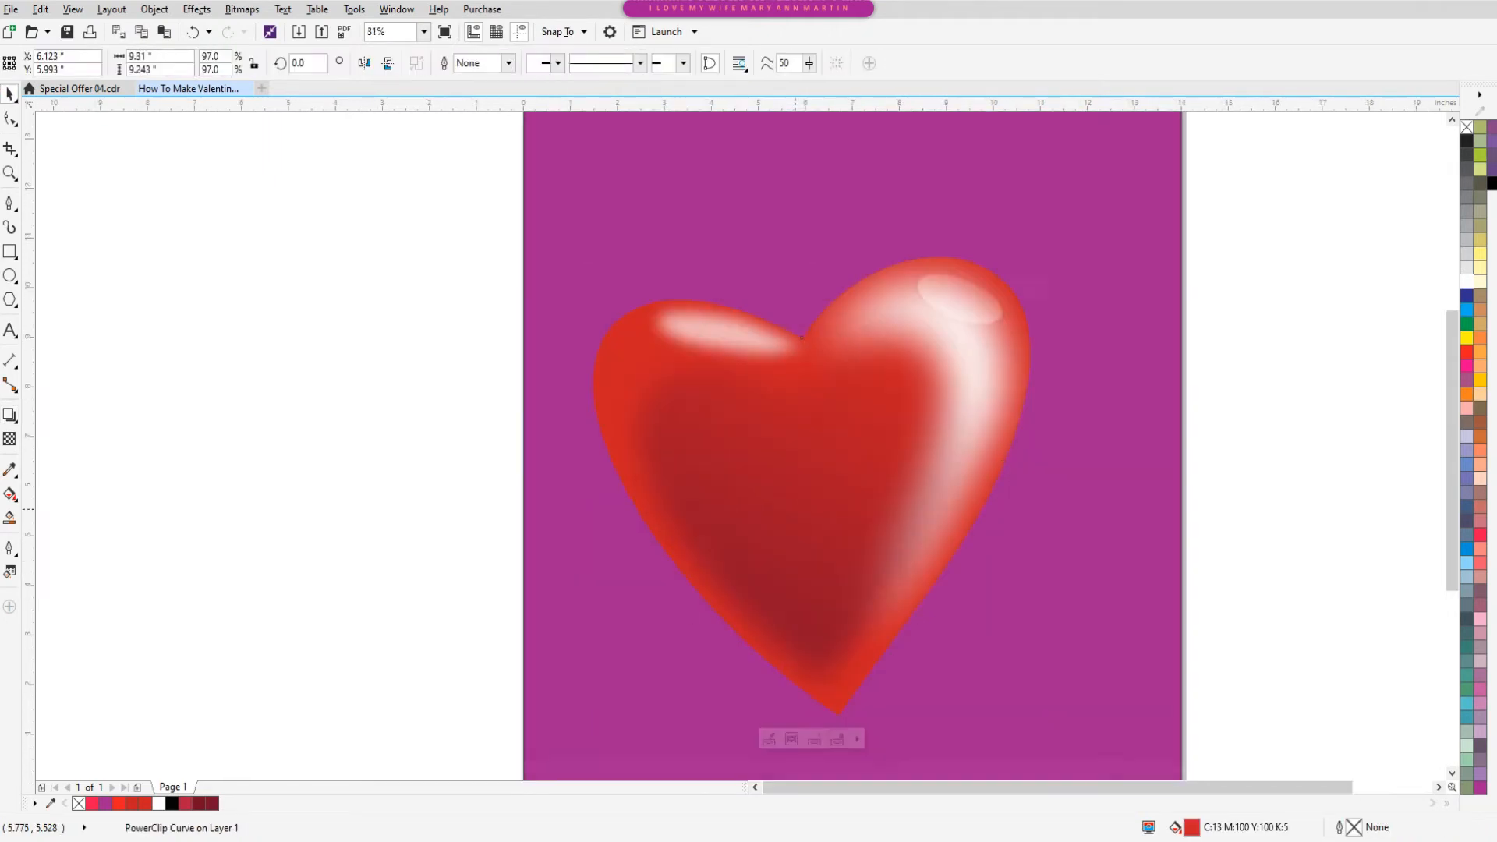
pyautogui.press('Escape')
pyautogui.scroll(-1, 1013, 409)
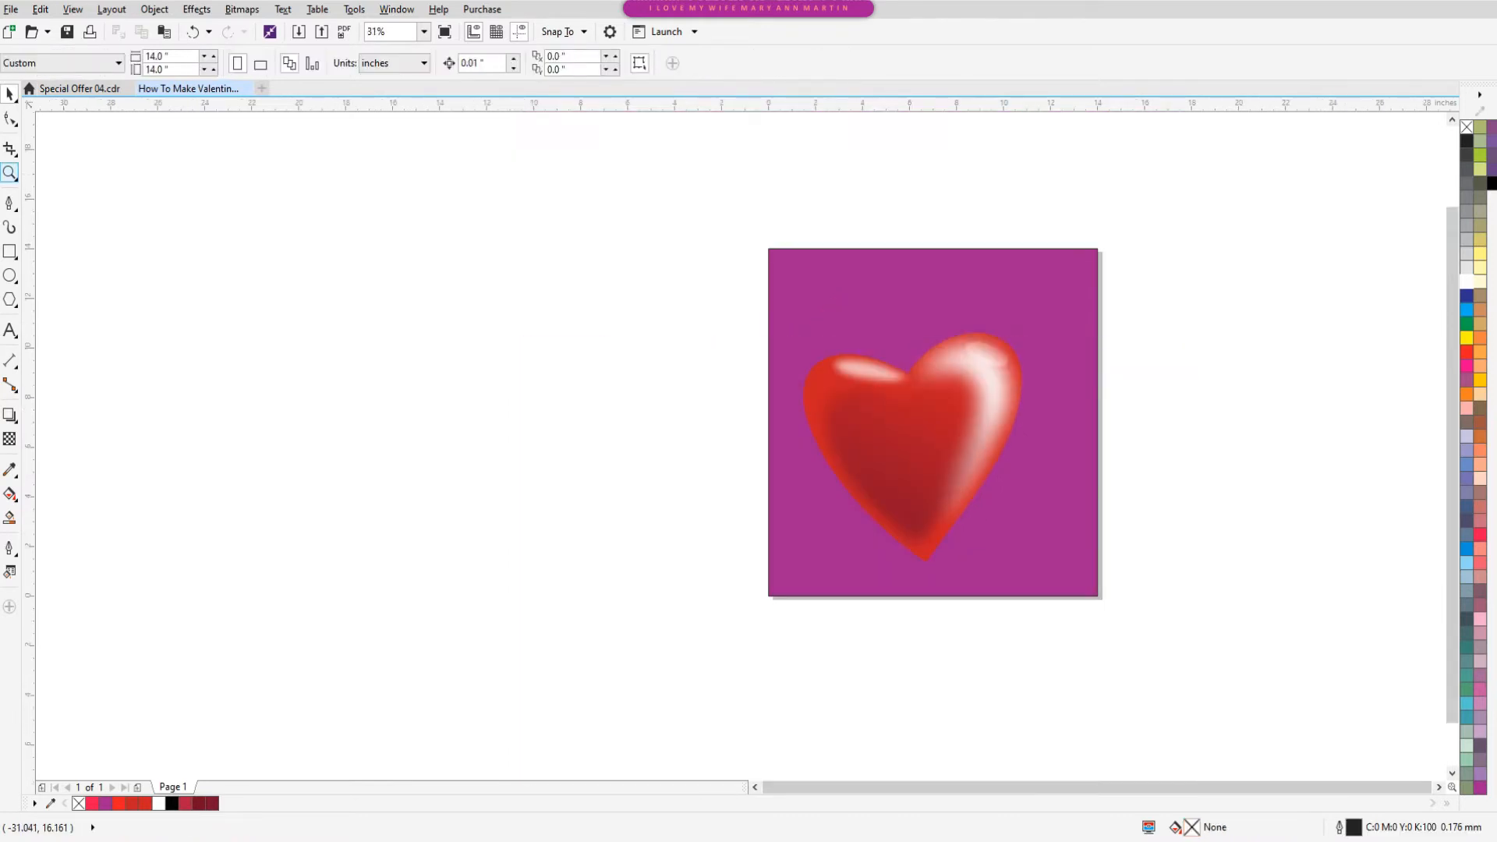
# - Cast a Multiply drop shadow from the heart toward its lower left onto the purple background
pyautogui.click(10, 173)
pyautogui.moveTo(796, 296); pyautogui.dragTo(1129, 631)
pyautogui.click(9, 94)
pyautogui.click(618, 371)
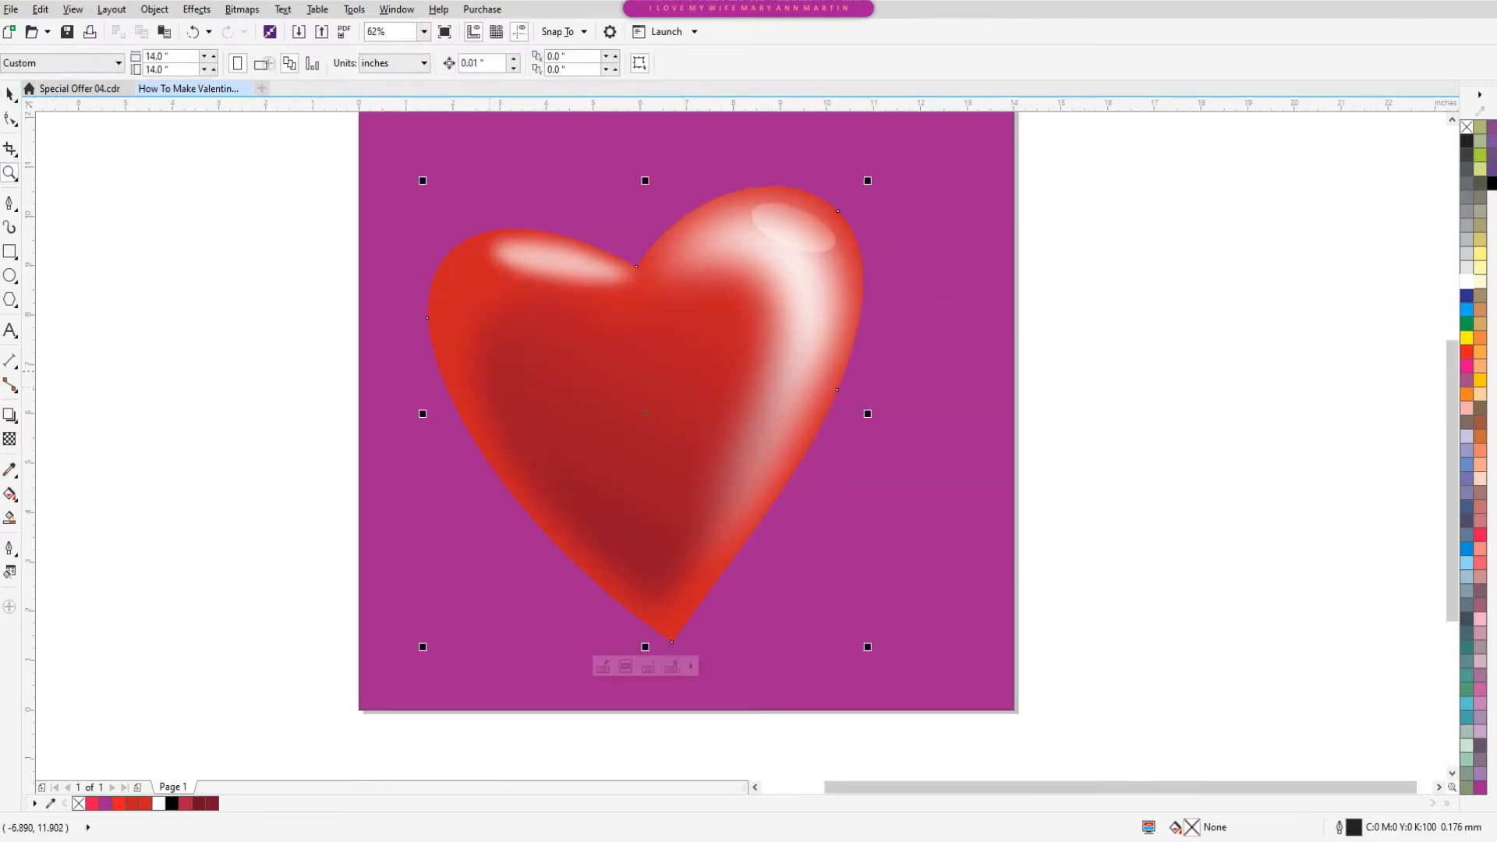
pyautogui.click(9, 415)
pyautogui.moveTo(645, 414)
pyautogui.mouseDown()
pyautogui.moveTo(821, 595)
pyautogui.moveTo(868, 677)
pyautogui.moveTo(798, 655)
pyautogui.moveTo(535, 668)
pyautogui.moveTo(446, 644)
pyautogui.moveTo(387, 605)
pyautogui.moveTo(511, 682)
pyautogui.moveTo(586, 656)
pyautogui.mouseUp()
pyautogui.click(9, 94)
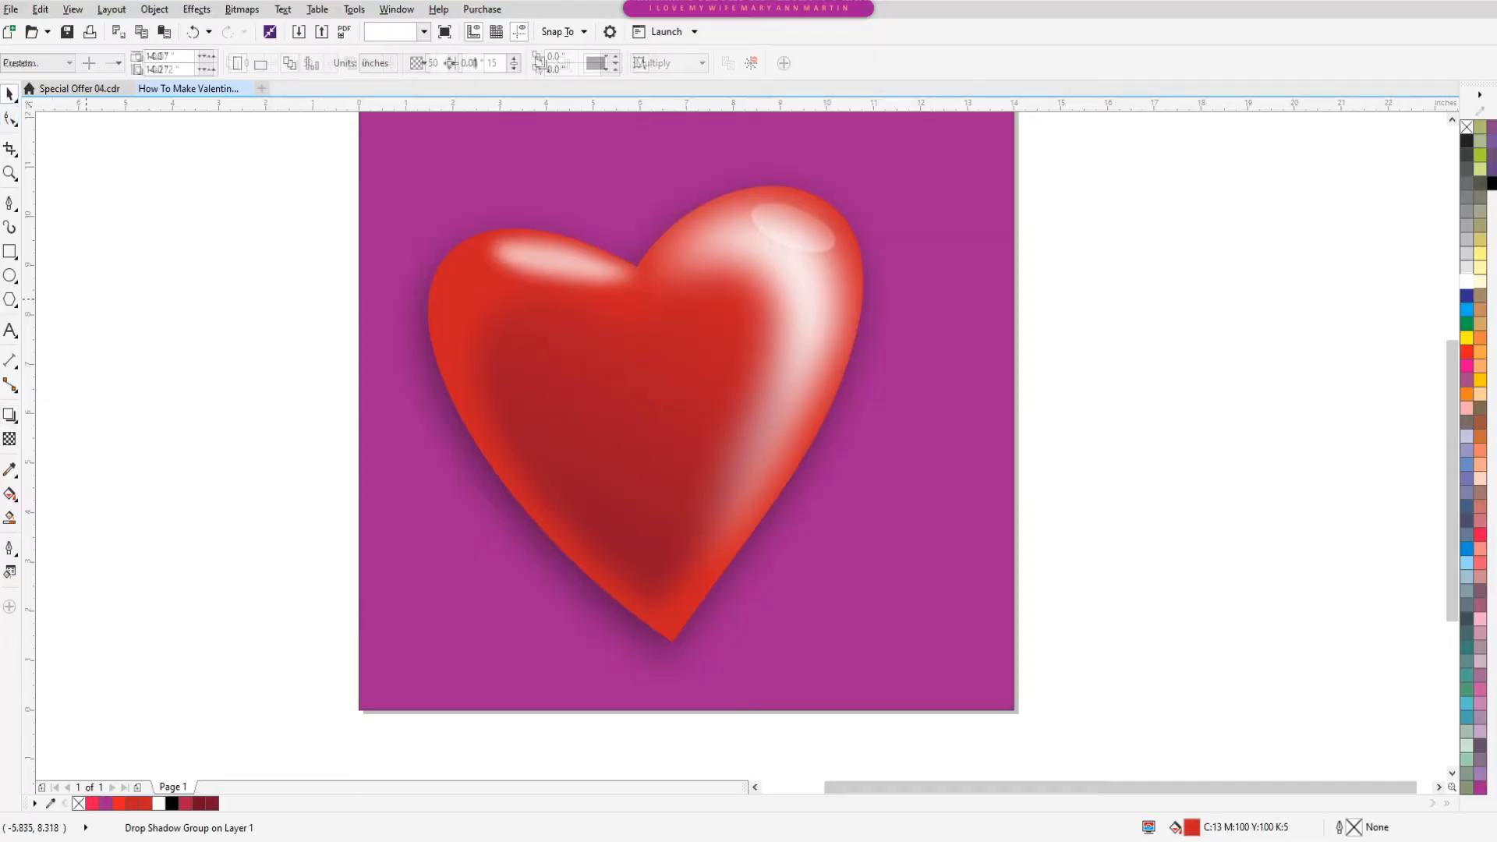
pyautogui.click(234, 351)
pyautogui.click(754, 840)
pyautogui.click(1423, 35)
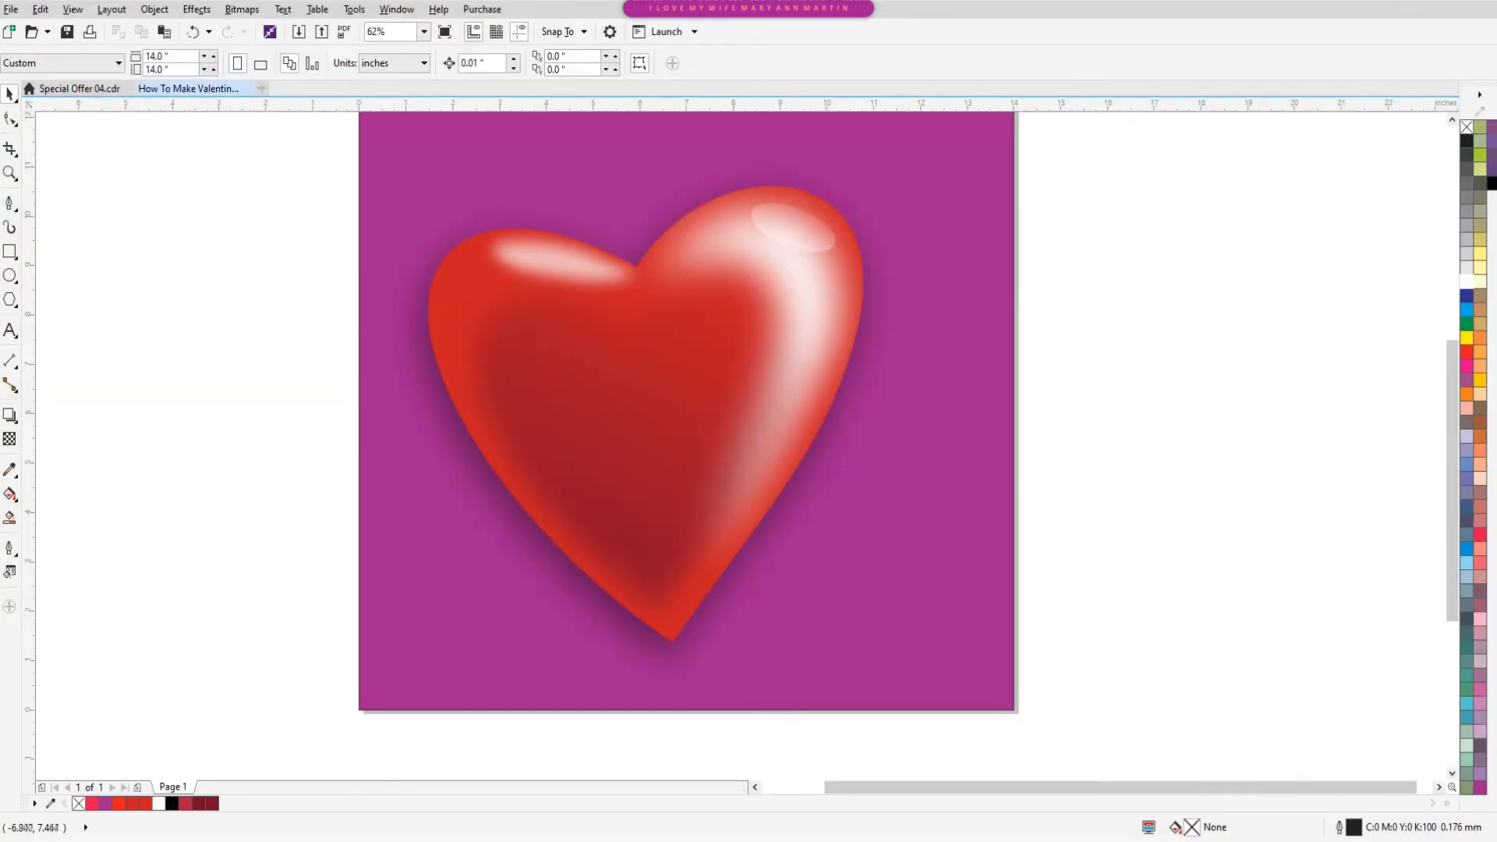
# - Draw a flat ellipse filled with black K100 and cast a Multiply drop shadow from it under the heart's tip
pyautogui.click(9, 275)
pyautogui.moveTo(468, 617)
pyautogui.mouseDown()
pyautogui.moveTo(607, 672)
pyautogui.moveTo(619, 655)
pyautogui.moveTo(191, 609)
pyautogui.moveTo(705, 649)
pyautogui.mouseUp()
pyautogui.press('space')
pyautogui.click(1466, 141)
pyautogui.click(9, 414)
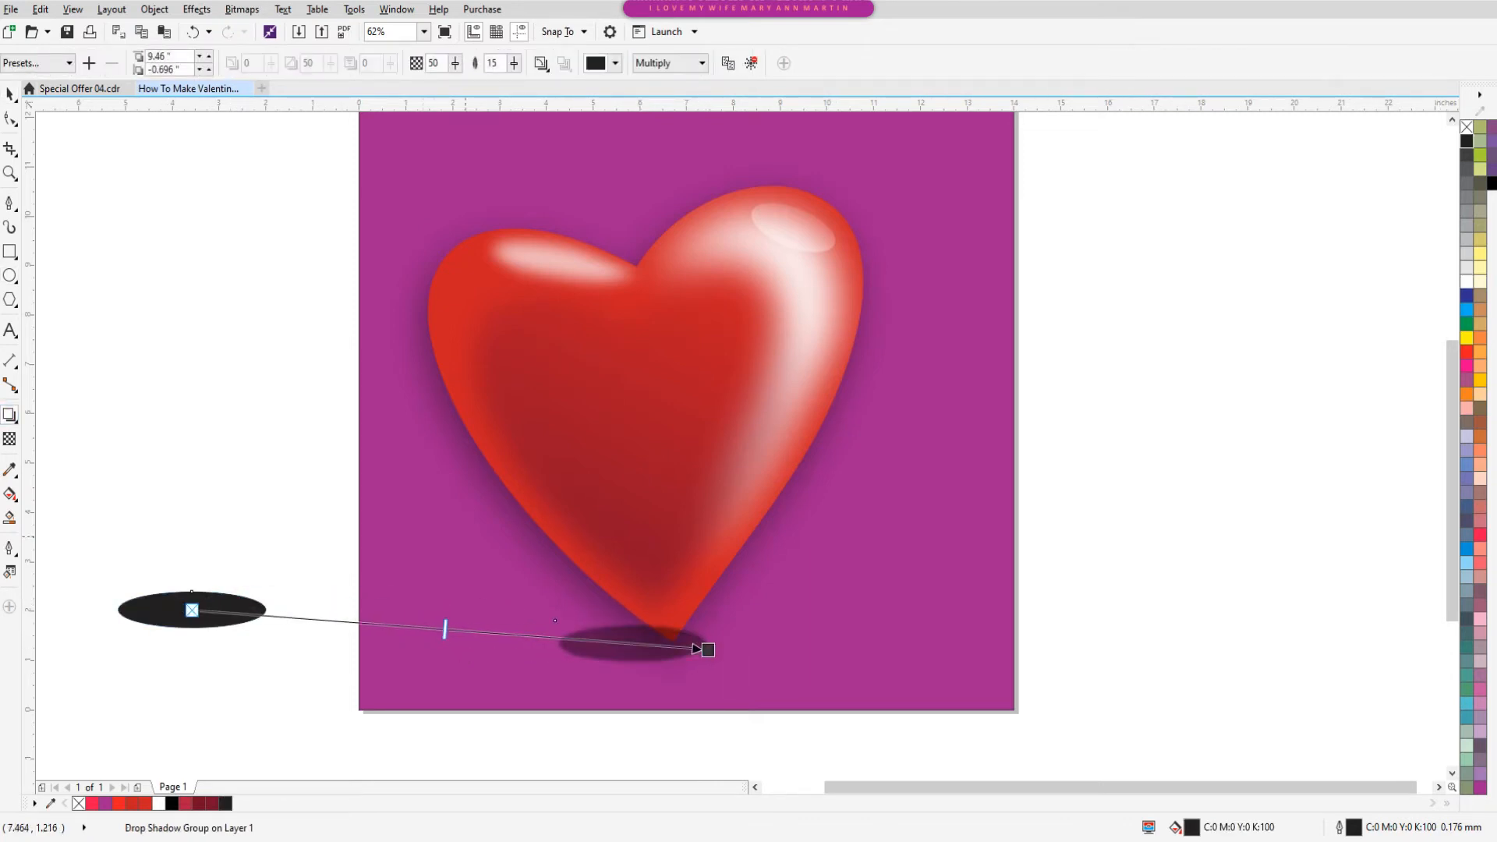
pyautogui.press('Return')
pyautogui.press('space')
# - Break the ground shadow apart from the black ellipse and delete the ellipse
pyautogui.rightClick(609, 643)
pyautogui.click(678, 425)
pyautogui.click(186, 606)
pyautogui.press('Delete')
# - Adjust the position and height of the ground shadow beneath the heart's tip and group its two shadow objects
pyautogui.click(721, 654)
pyautogui.moveTo(743, 645)
pyautogui.mouseDown()
pyautogui.moveTo(763, 646)
pyautogui.moveTo(718, 654)
pyautogui.moveTo(743, 653)
pyautogui.mouseUp()
pyautogui.moveTo(632, 709); pyautogui.dragTo(632, 686)
pyautogui.moveTo(213, 518)
pyautogui.mouseDown()
pyautogui.moveTo(852, 699)
pyautogui.moveTo(864, 725)
pyautogui.mouseUp()
pyautogui.rightClick(631, 639)
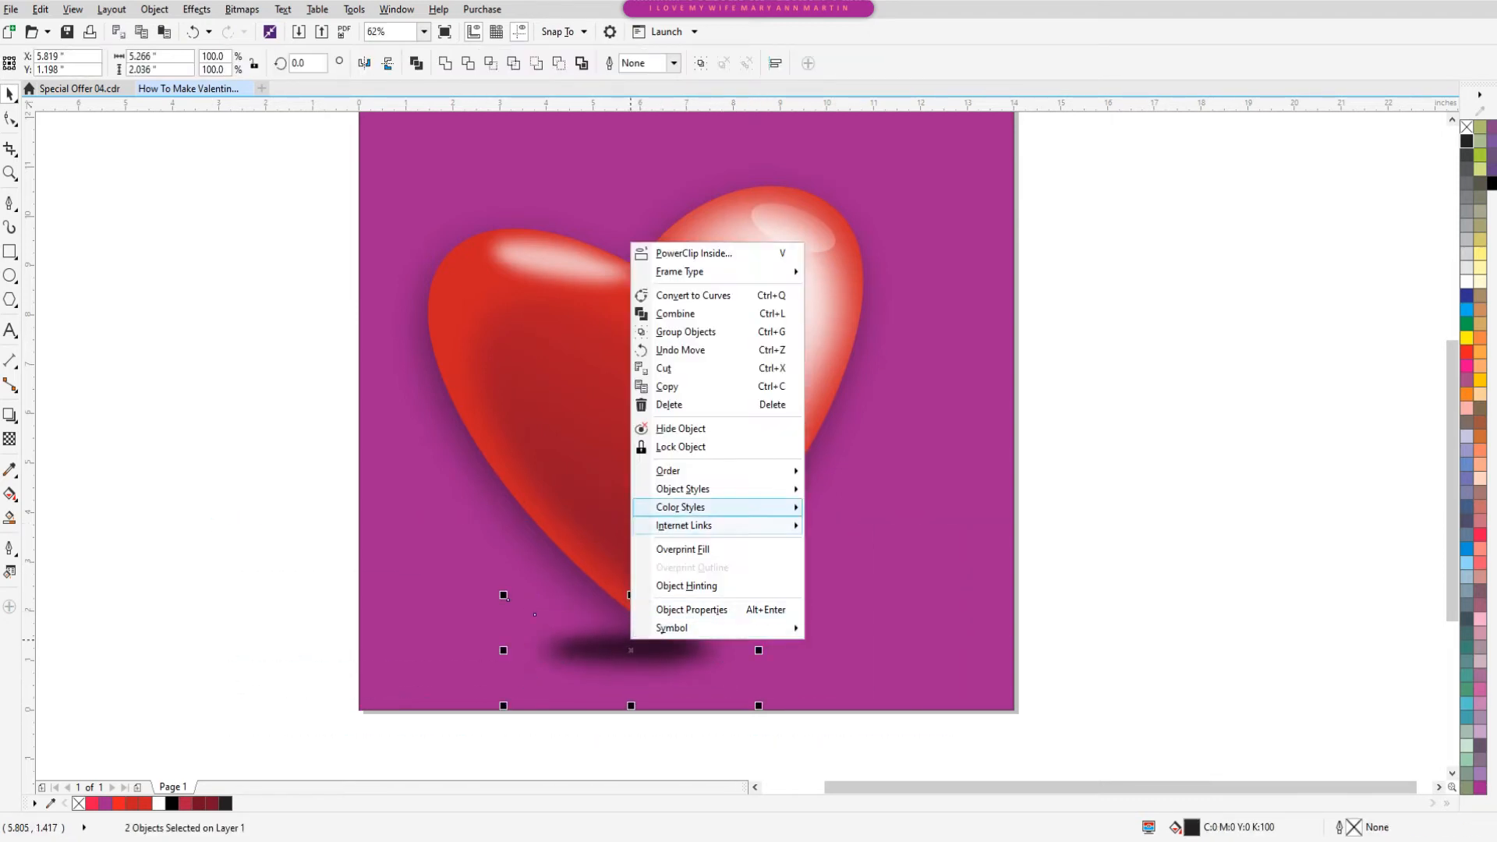
pyautogui.click(686, 331)
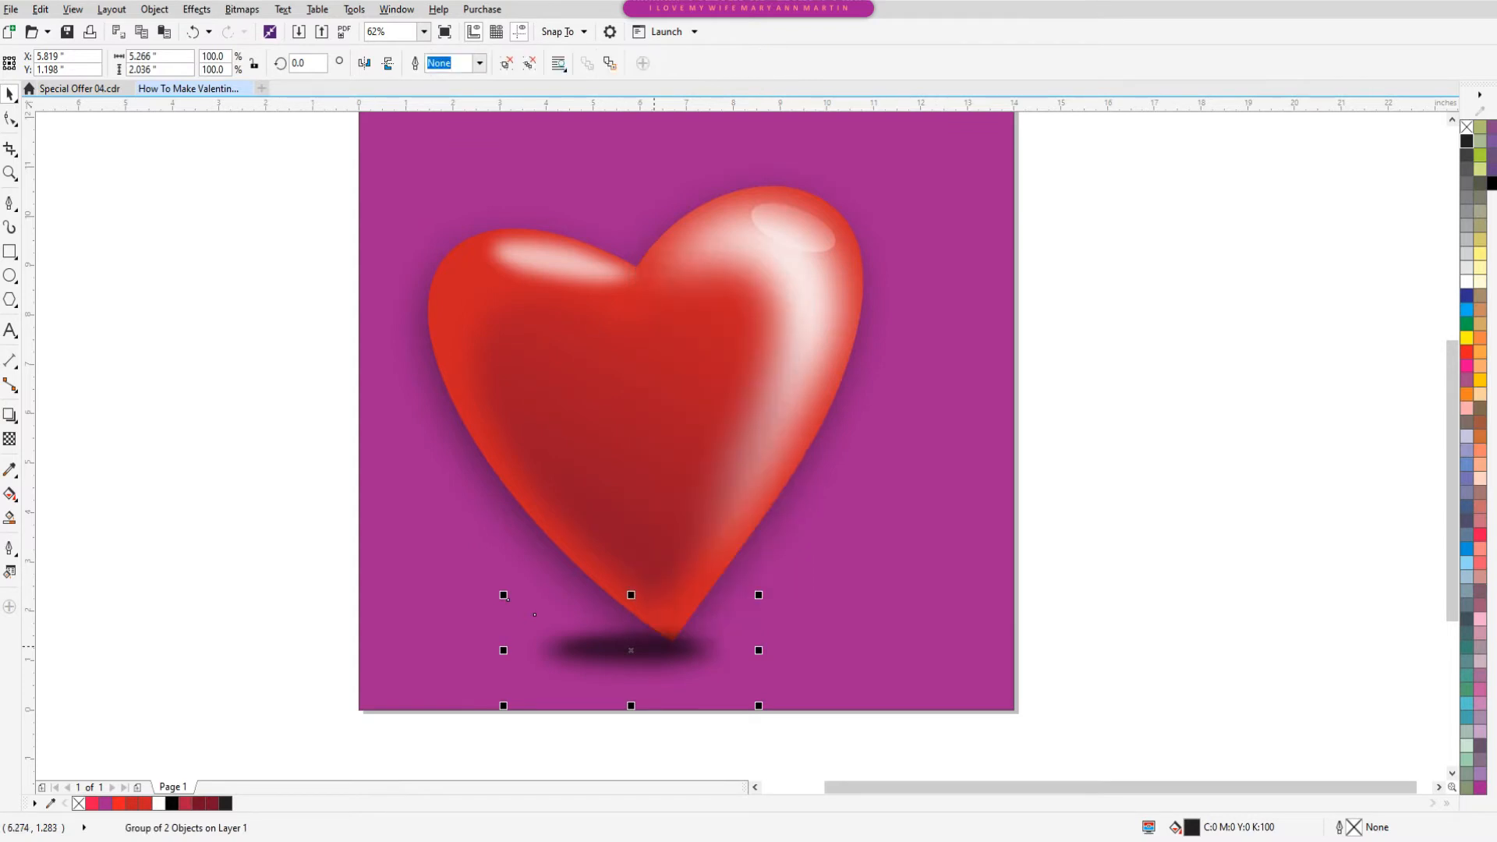
# - PowerClip the grouped ground shadow inside the purple background
pyautogui.rightClick(654, 646)
pyautogui.click(711, 219)
pyautogui.click(893, 617)
pyautogui.click(799, 471)
pyautogui.rightClick(603, 648)
pyautogui.click(675, 219)
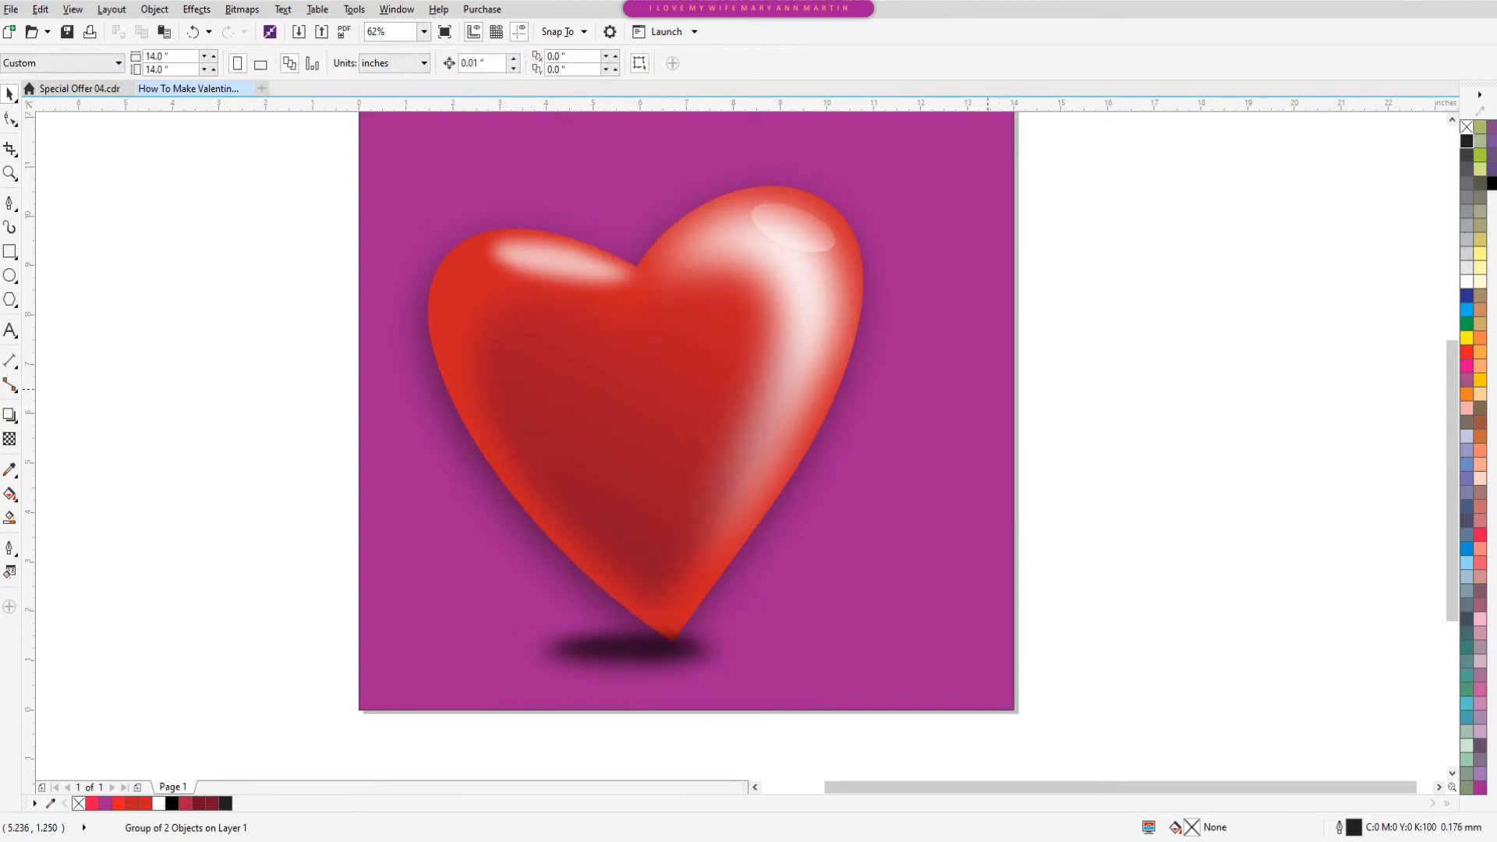
pyautogui.click(988, 389)
pyautogui.click(1098, 499)
pyautogui.click(9, 173)
pyautogui.rightClick(304, 408)
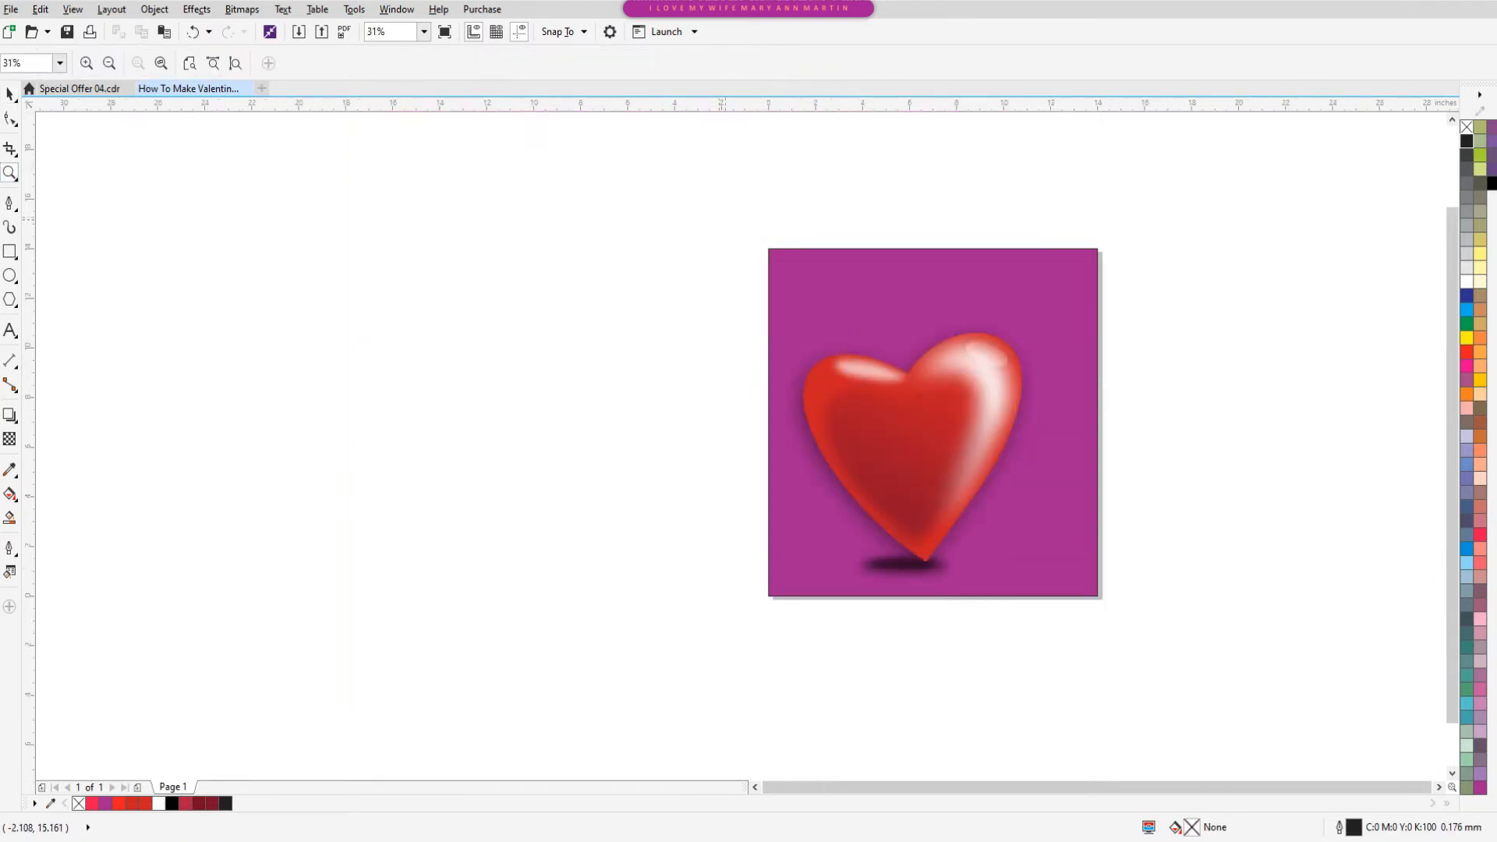
pyautogui.moveTo(719, 217); pyautogui.dragTo(1254, 647)
pyautogui.click(9, 94)
pyautogui.click(471, 382)
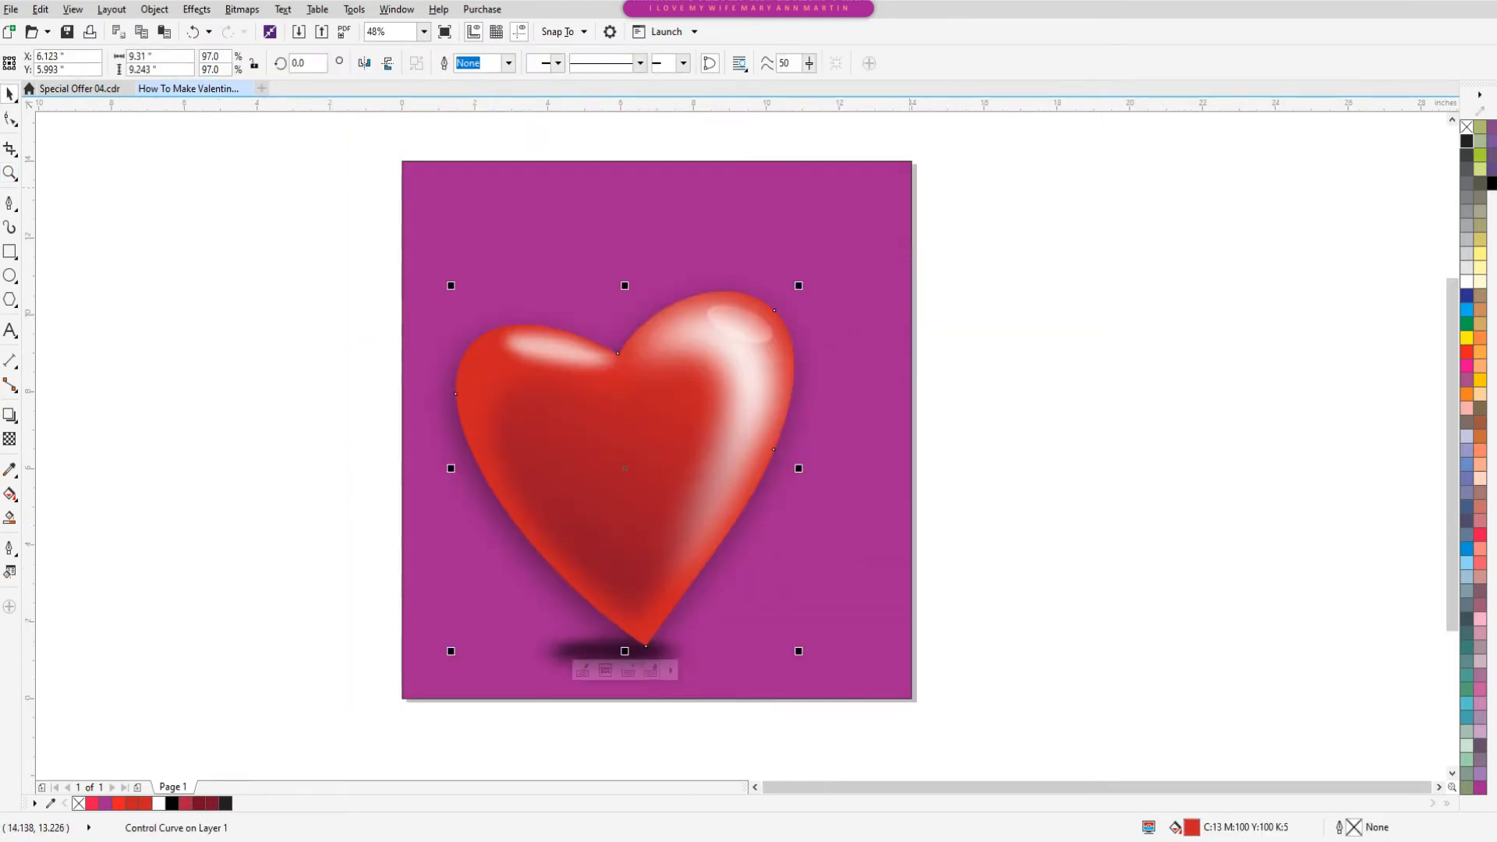
pyautogui.click(909, 195)
pyautogui.click(222, 316)
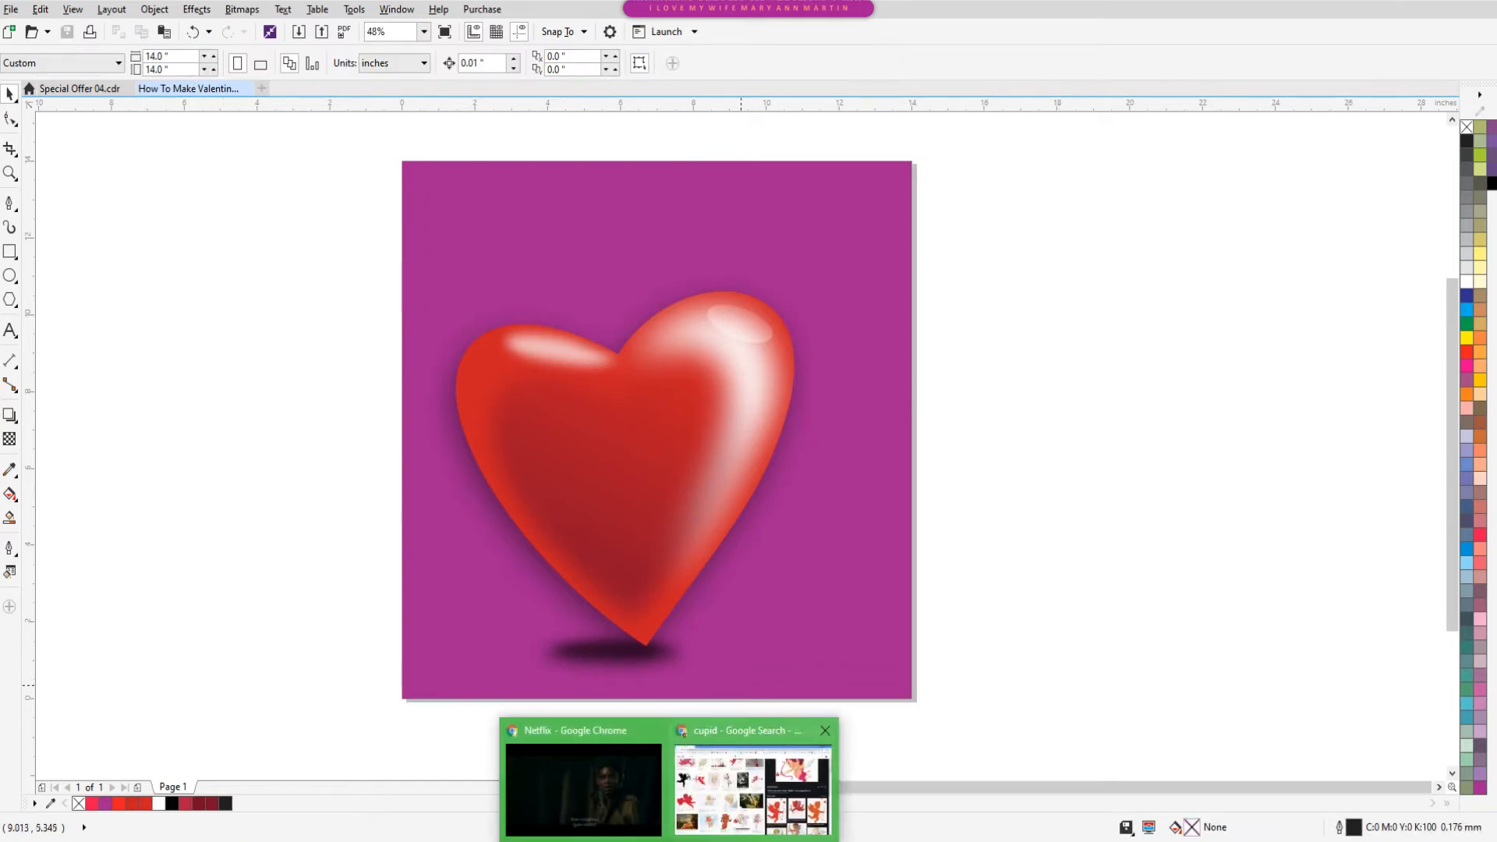
# - Switch to the cupid image search in Chrome and copy the enlarged picture of the red-haired cupid with a bow
pyautogui.click(752, 786)
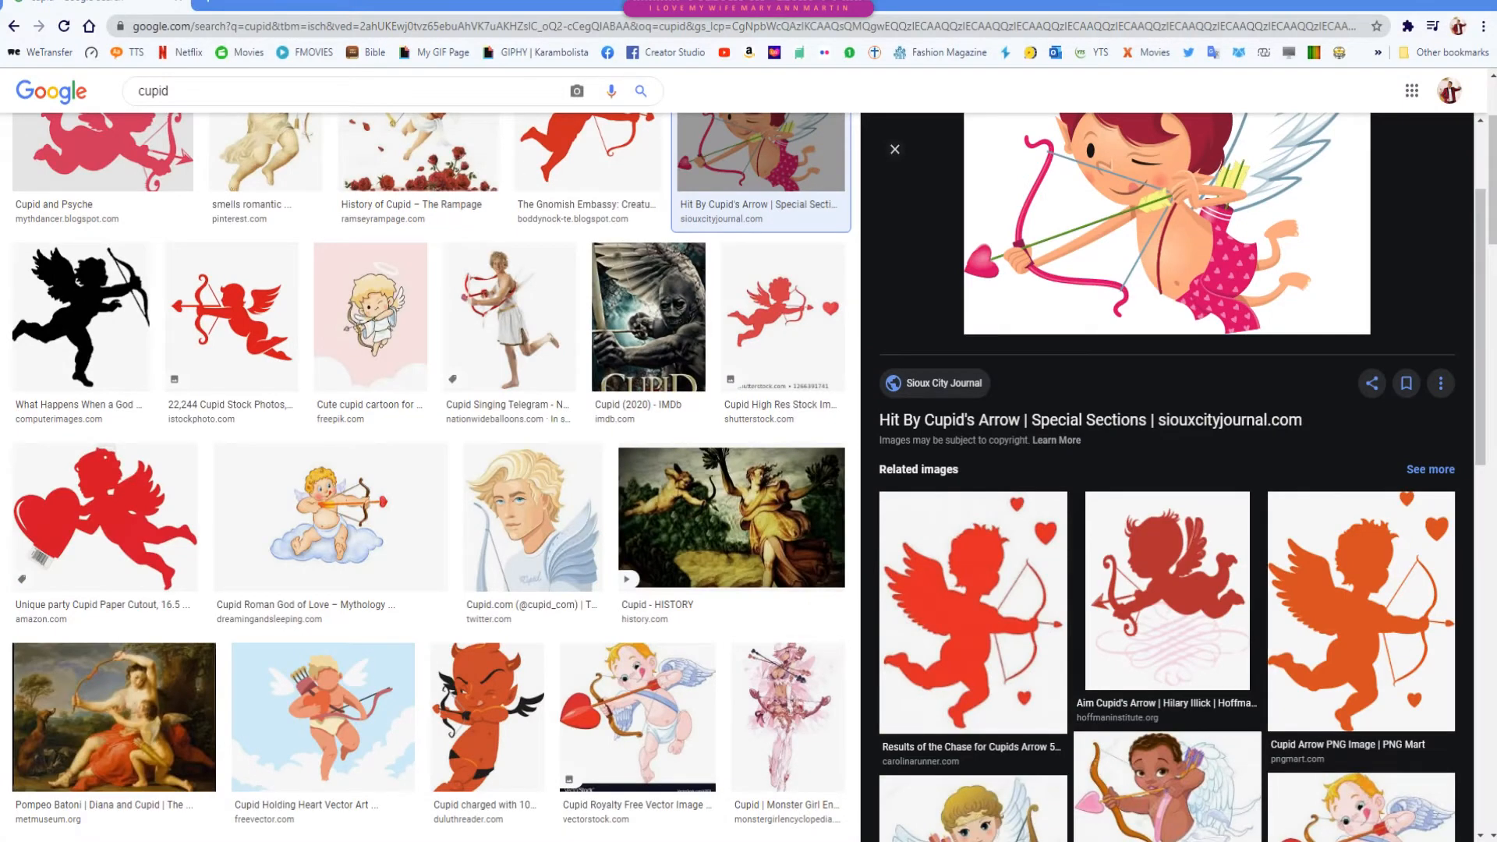
pyautogui.rightClick(1132, 191)
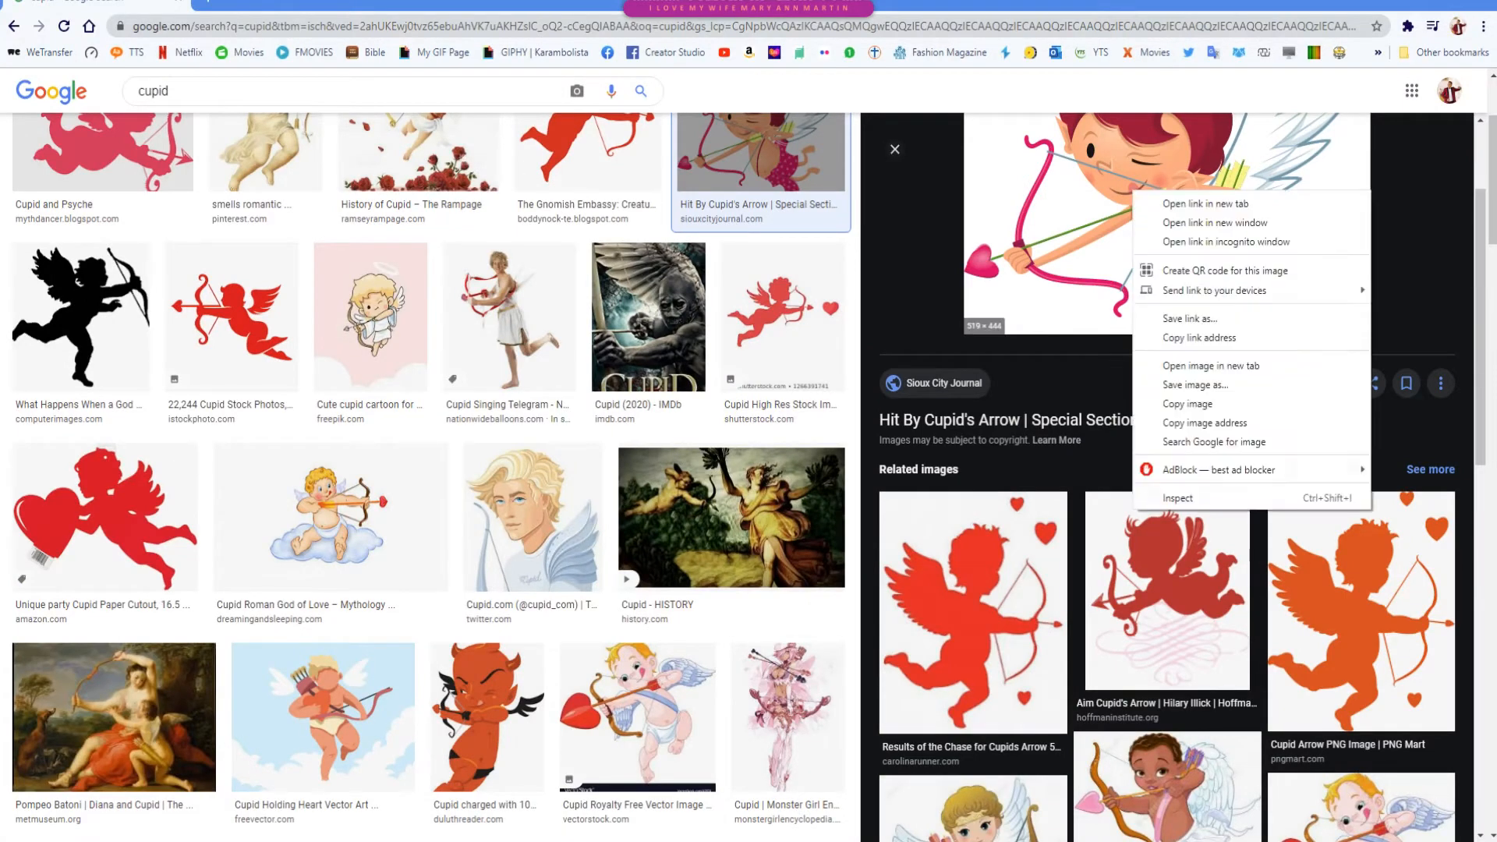
pyautogui.click(1187, 404)
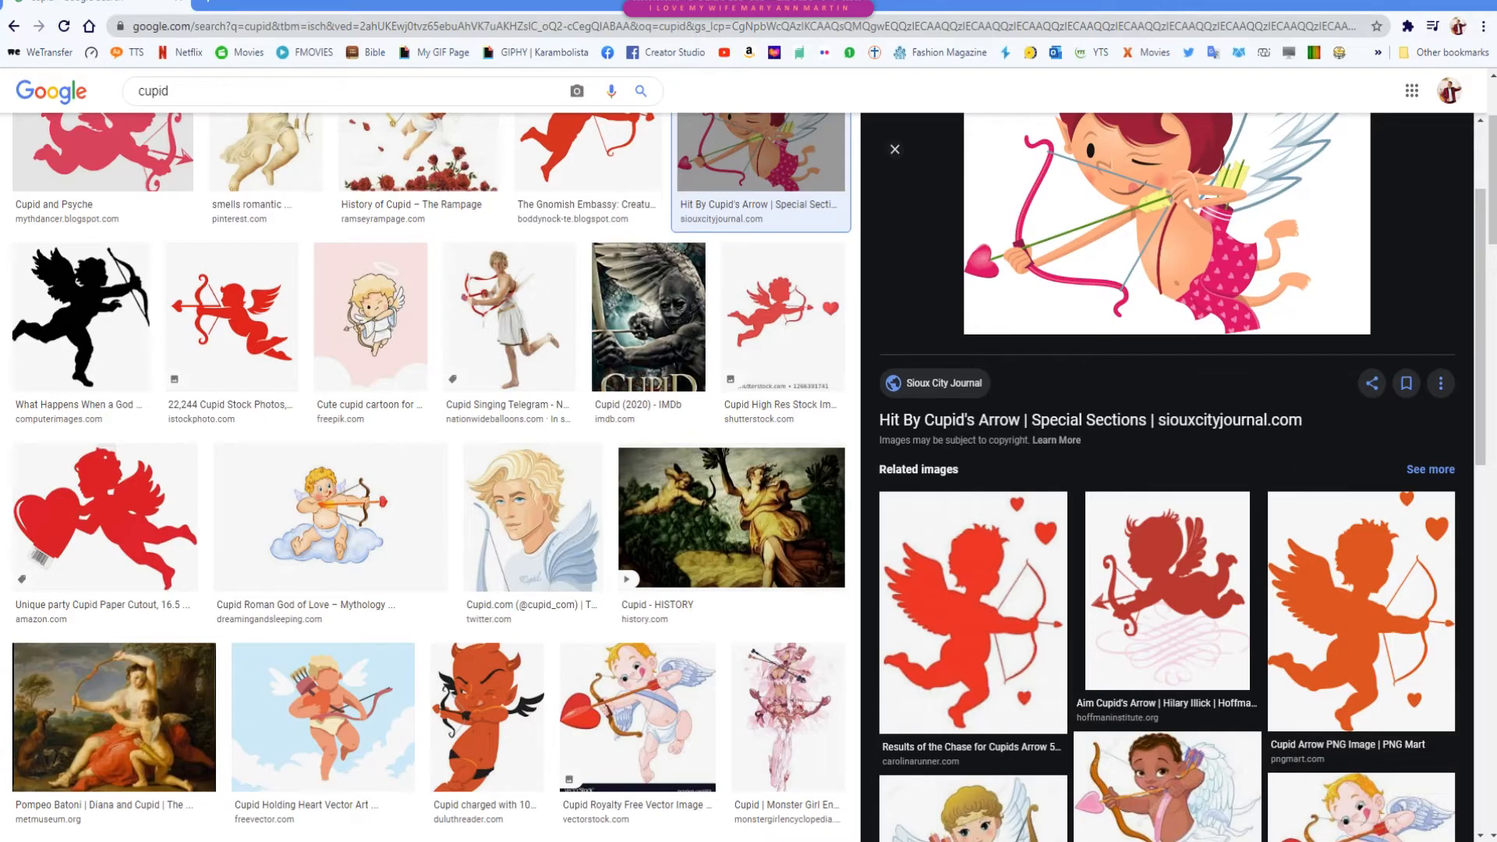
# - Switch back to CorelDRAW, paste the cupid picture over the heart and enlarge it to 126.9%
pyautogui.moveTo(478, 841)
pyautogui.click(565, 787)
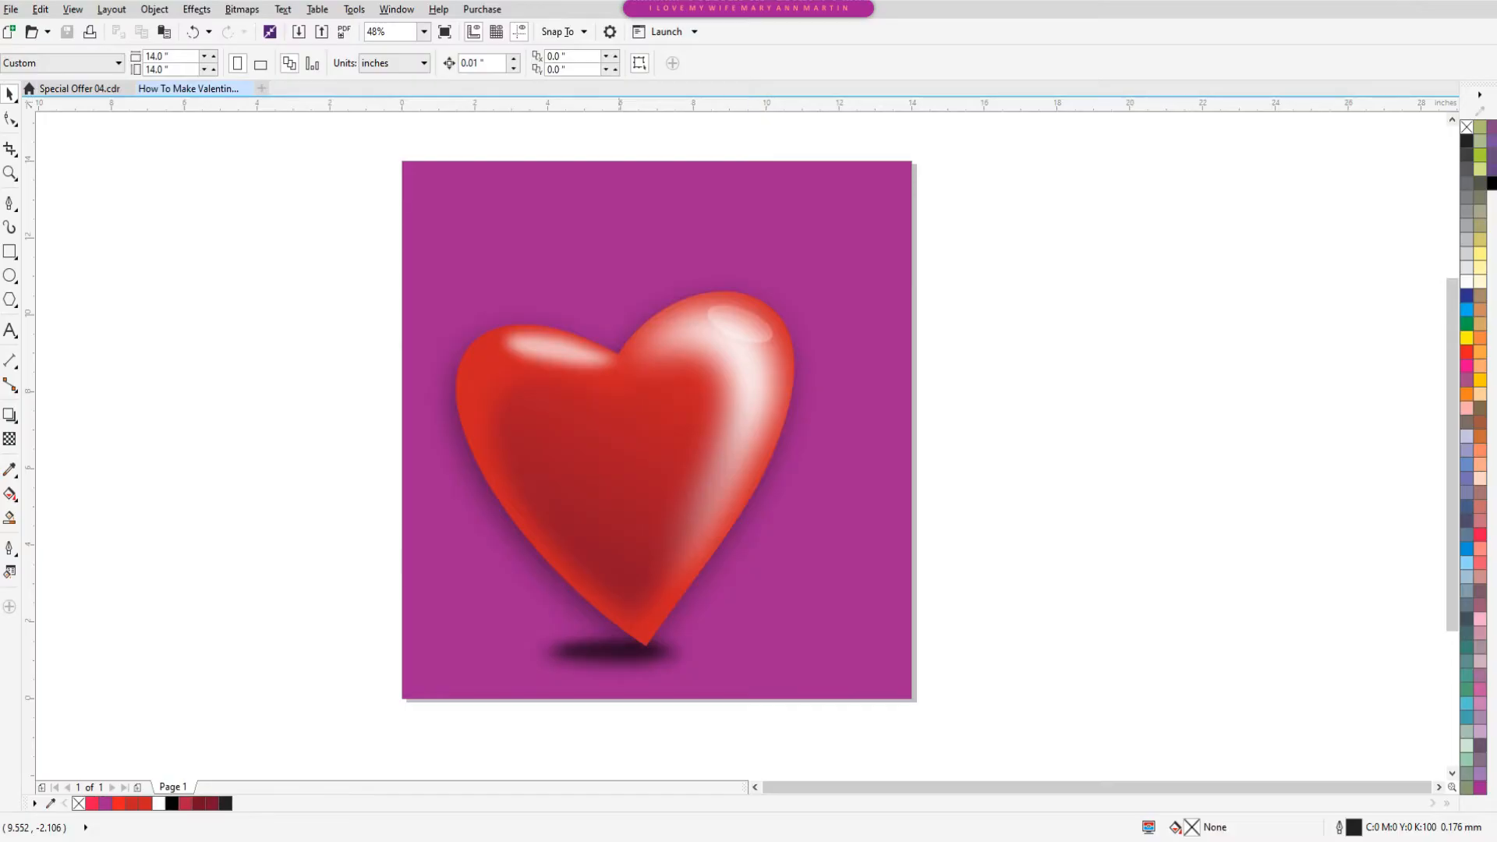
pyautogui.hotkey('ctrl', 'v')
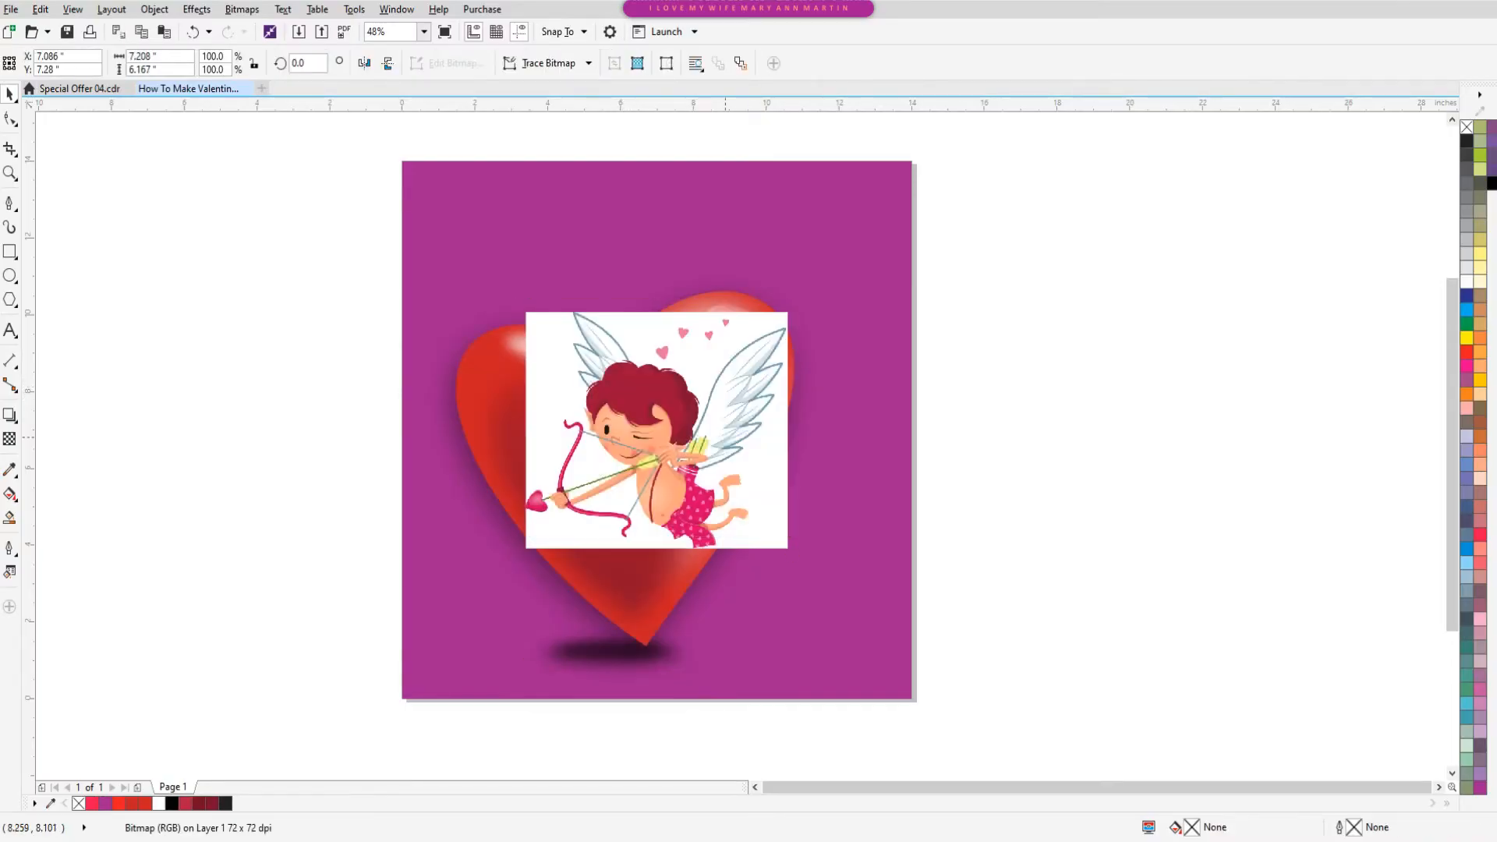
pyautogui.moveTo(798, 544); pyautogui.dragTo(868, 607)
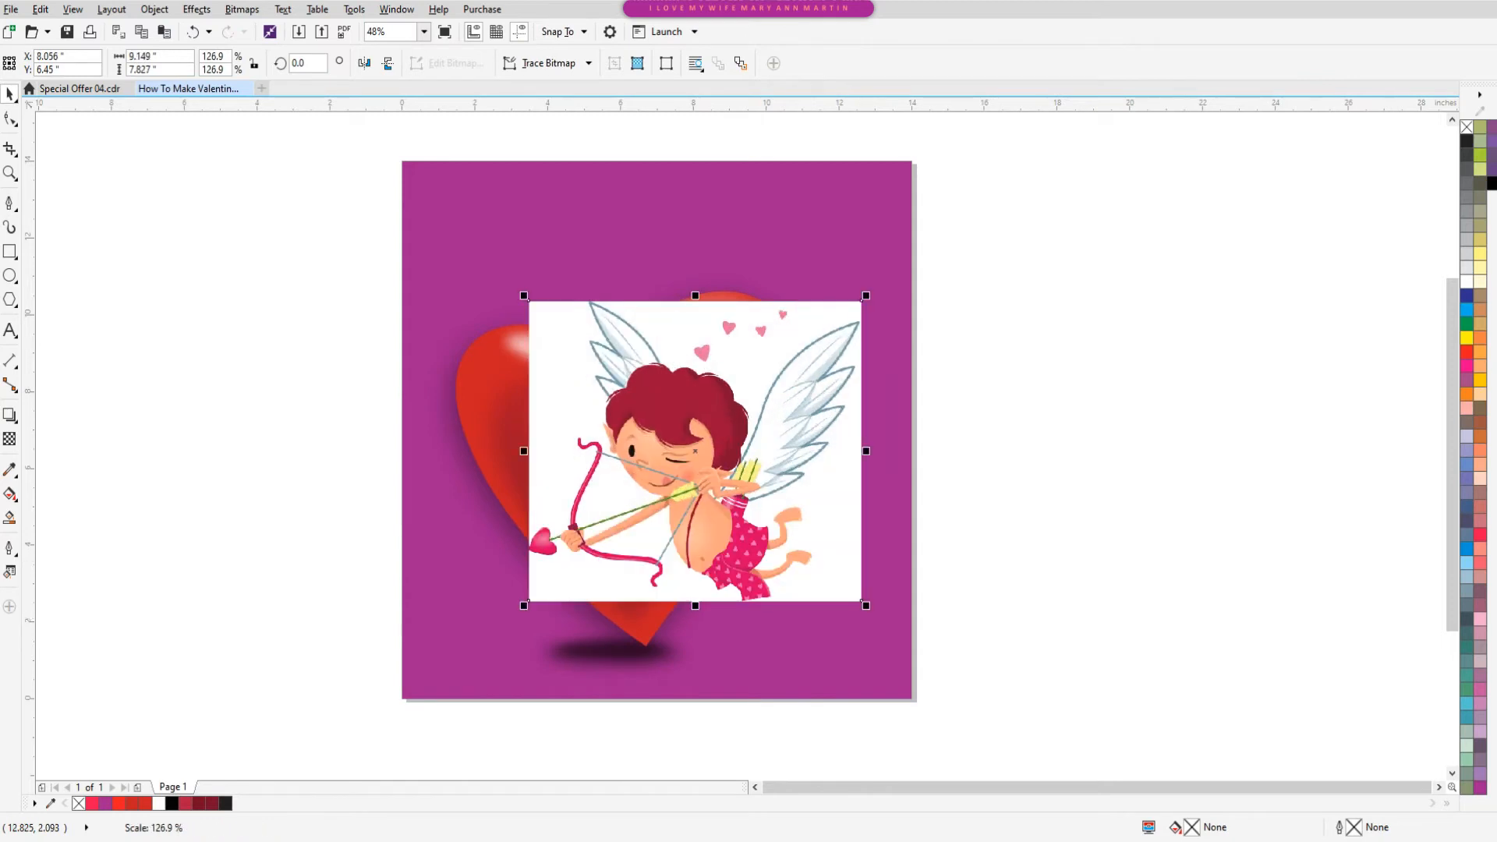
# - Try an outline trace of the cupid picture with its background removed, and undo it
pyautogui.click(545, 63)
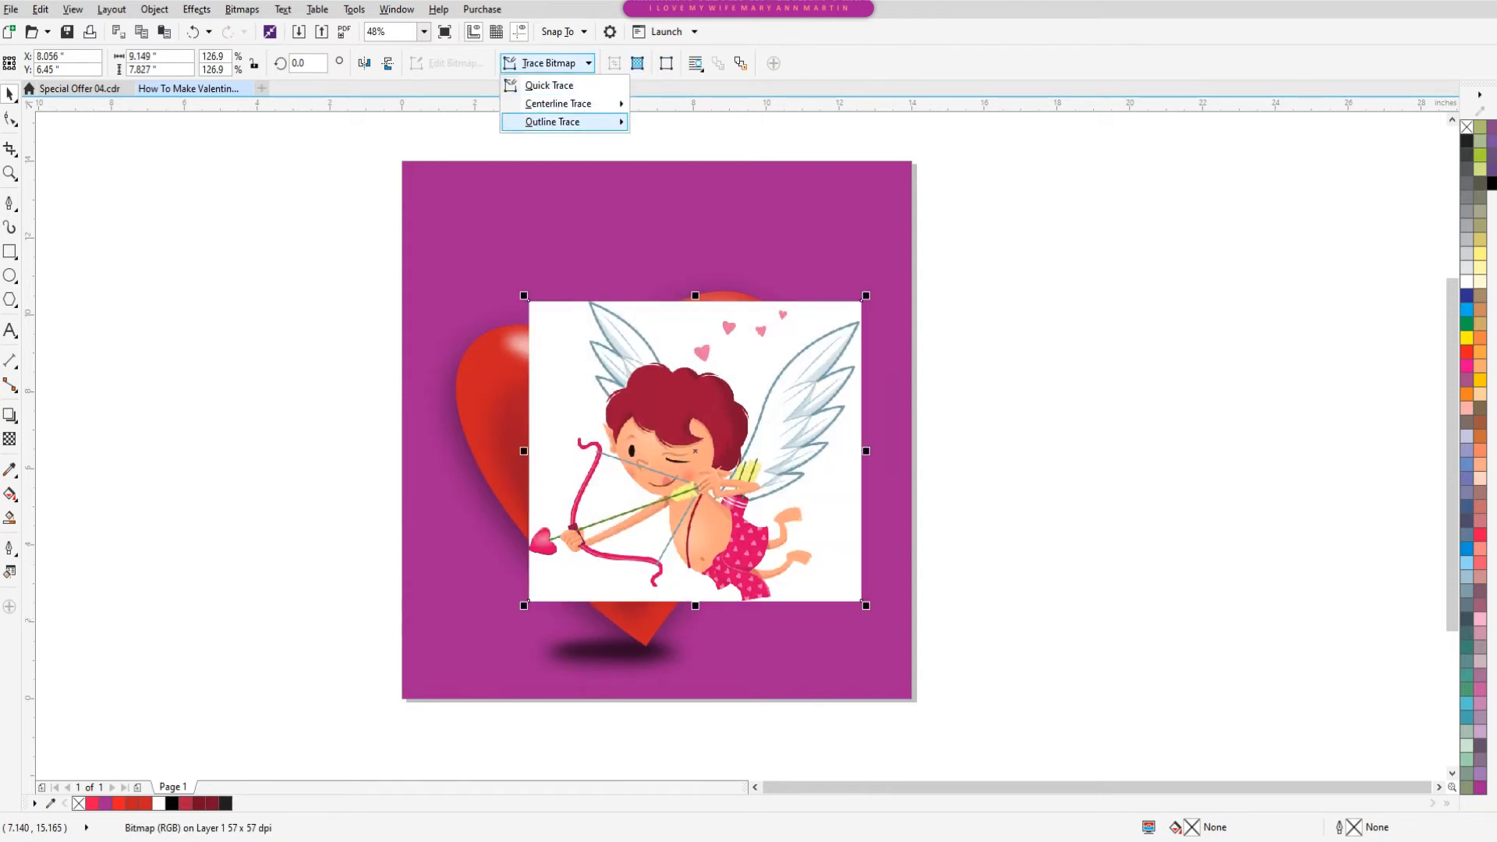
pyautogui.moveTo(562, 122)
pyautogui.click(667, 141)
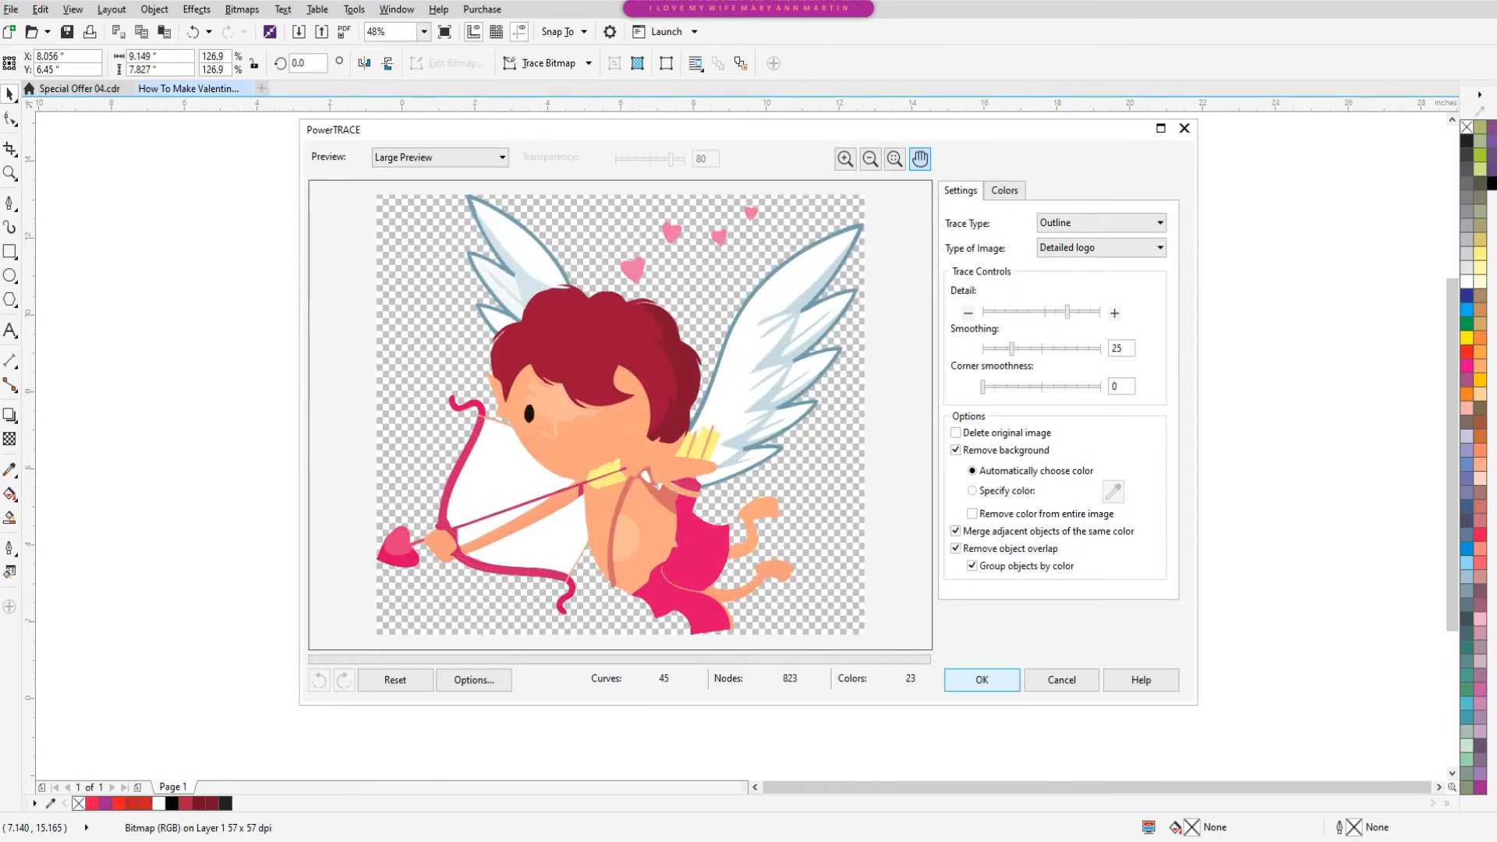
pyautogui.press('Return')
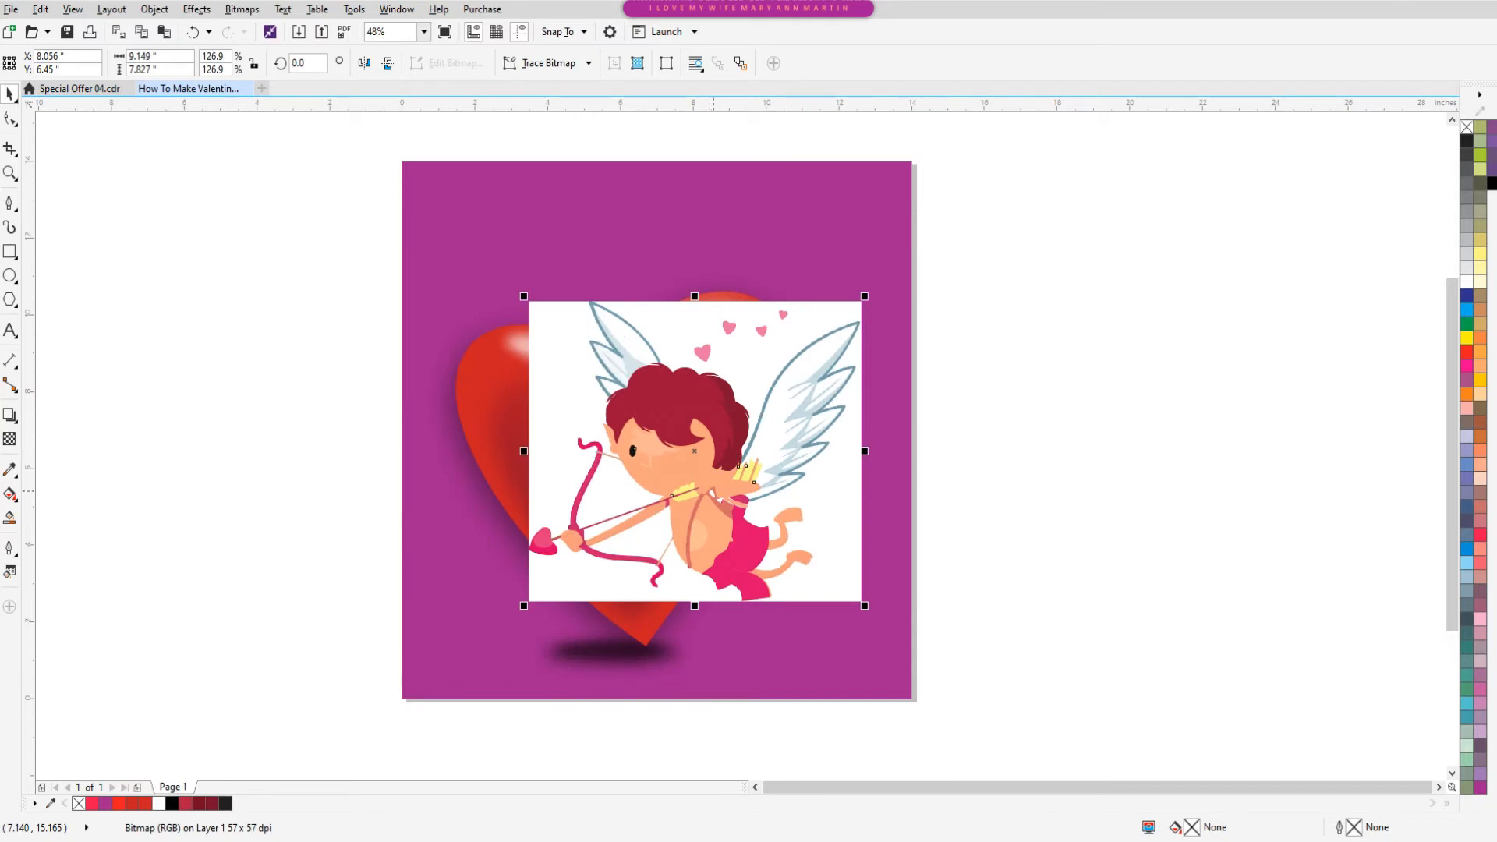
pyautogui.hotkey('ctrl', 'z')
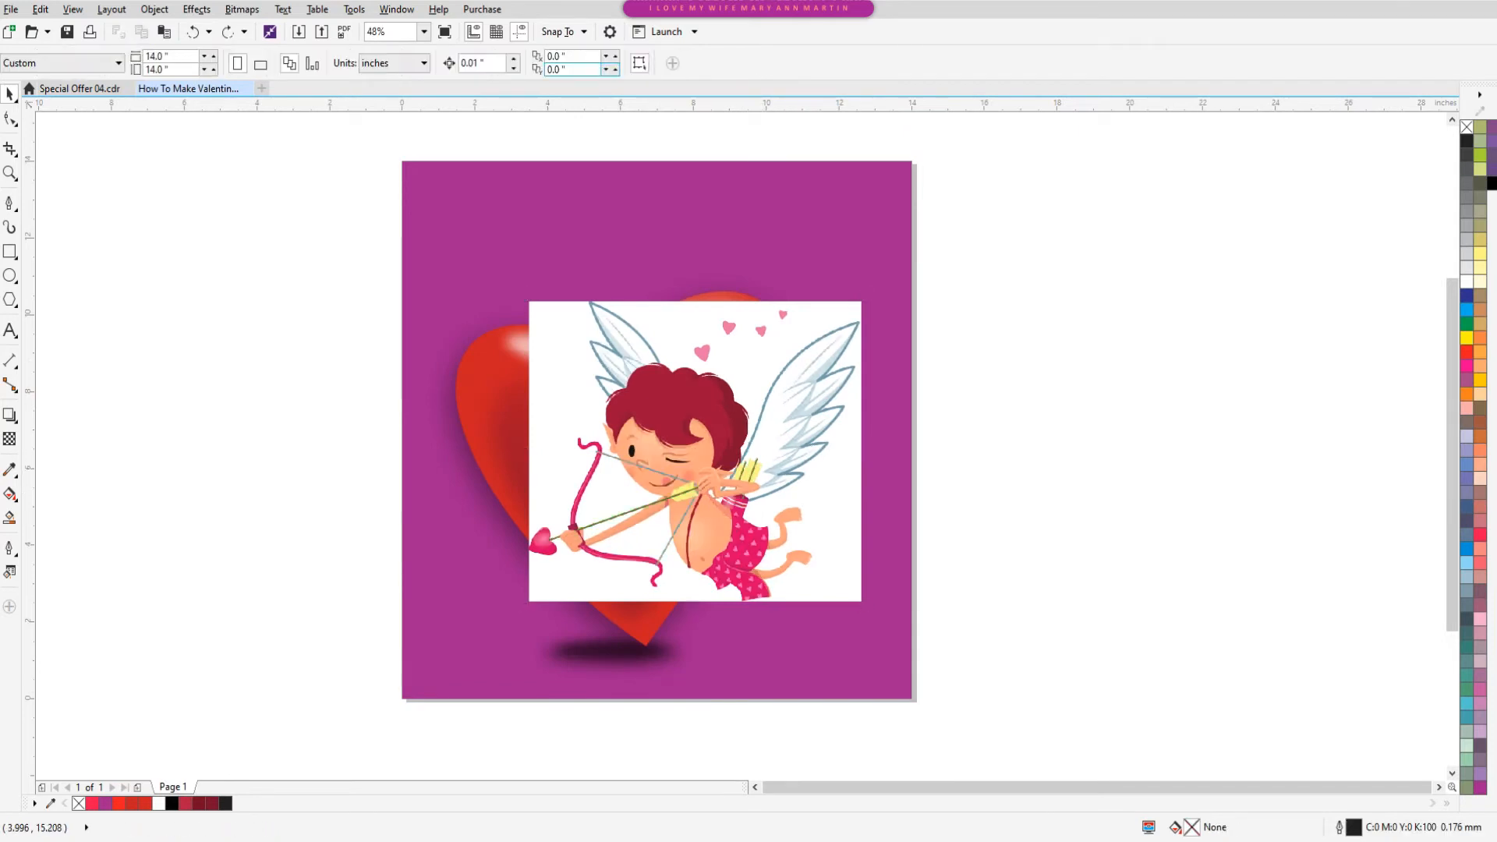
pyautogui.click(699, 411)
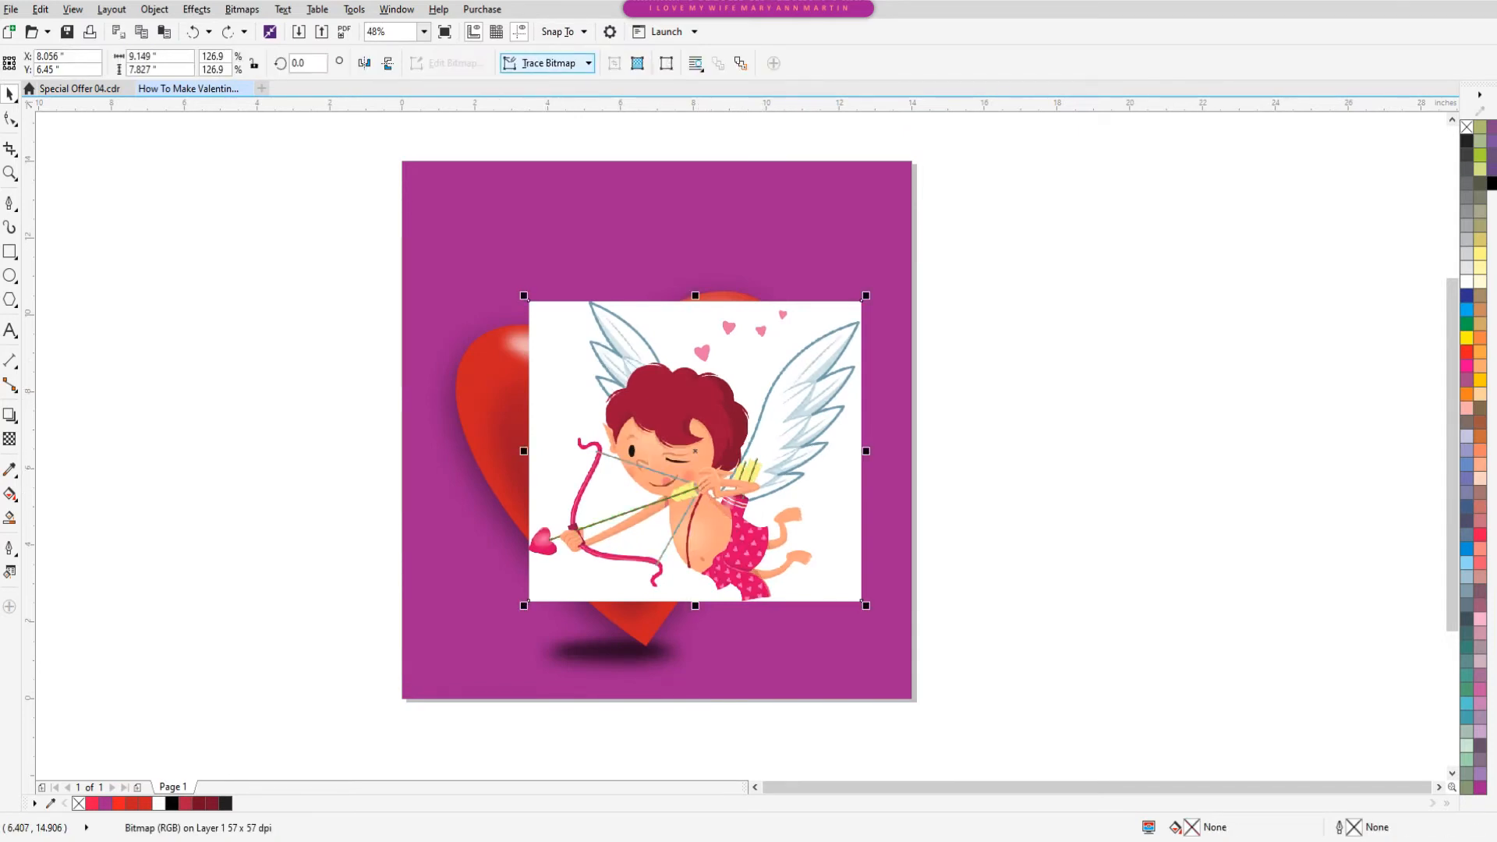
pyautogui.click(548, 62)
pyautogui.moveTo(561, 122)
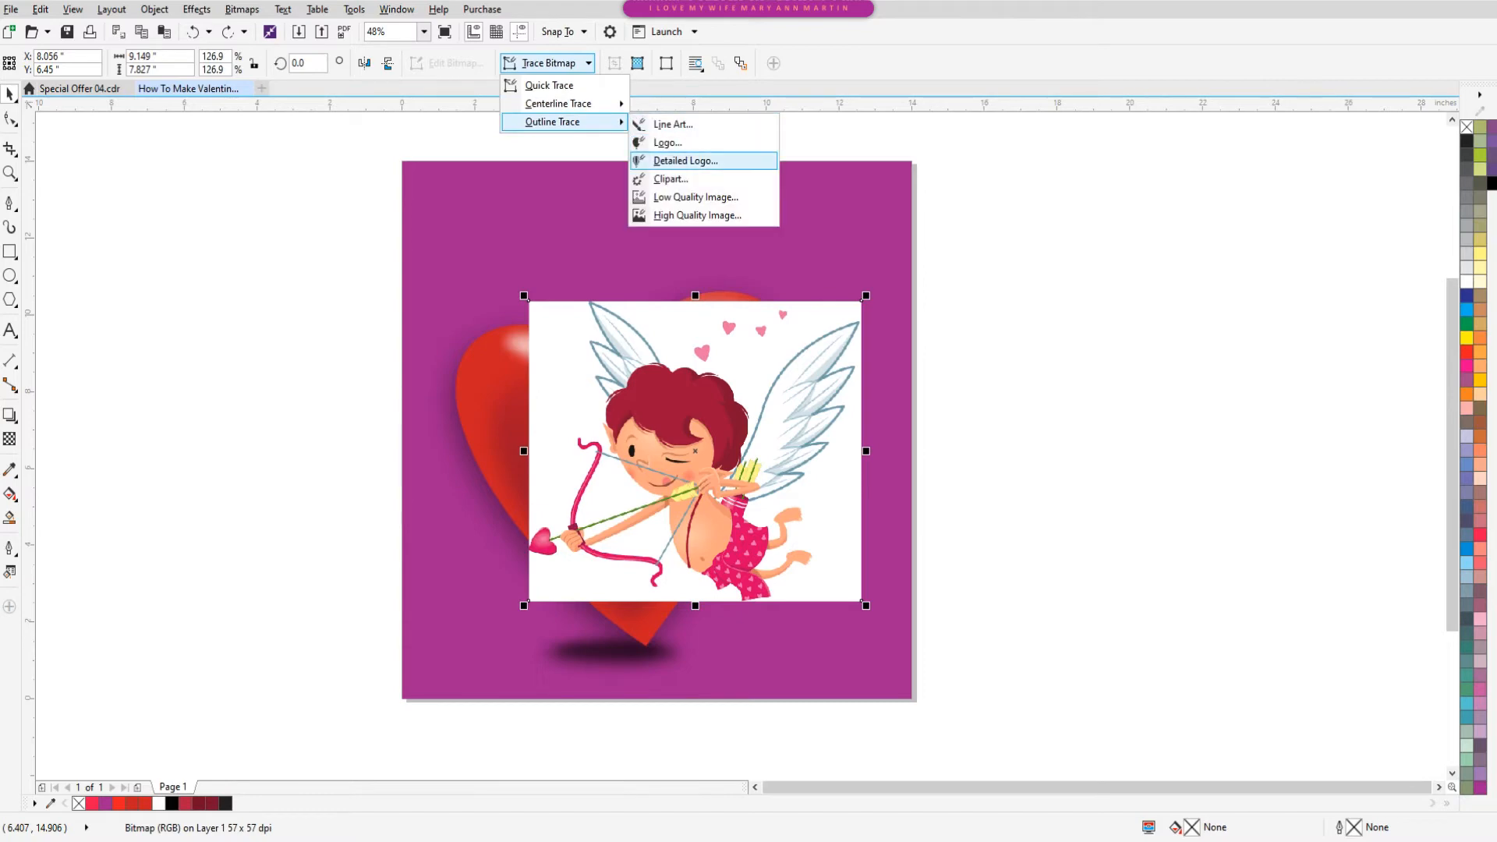
pyautogui.click(670, 160)
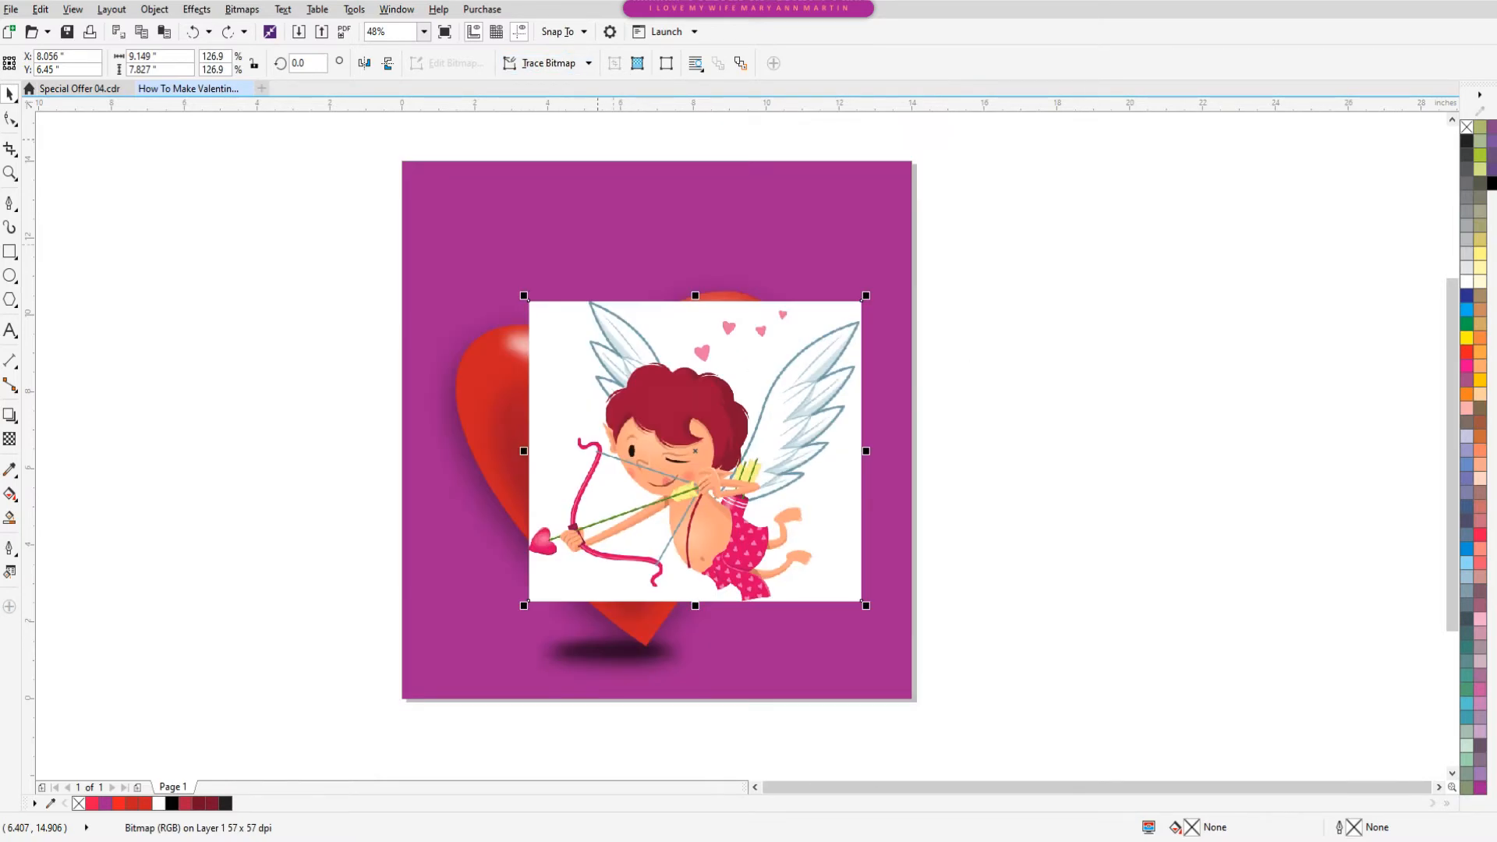
# - Resample the cupid bitmap to a resolution of 350 dpi
pyautogui.click(637, 365)
pyautogui.click(637, 63)
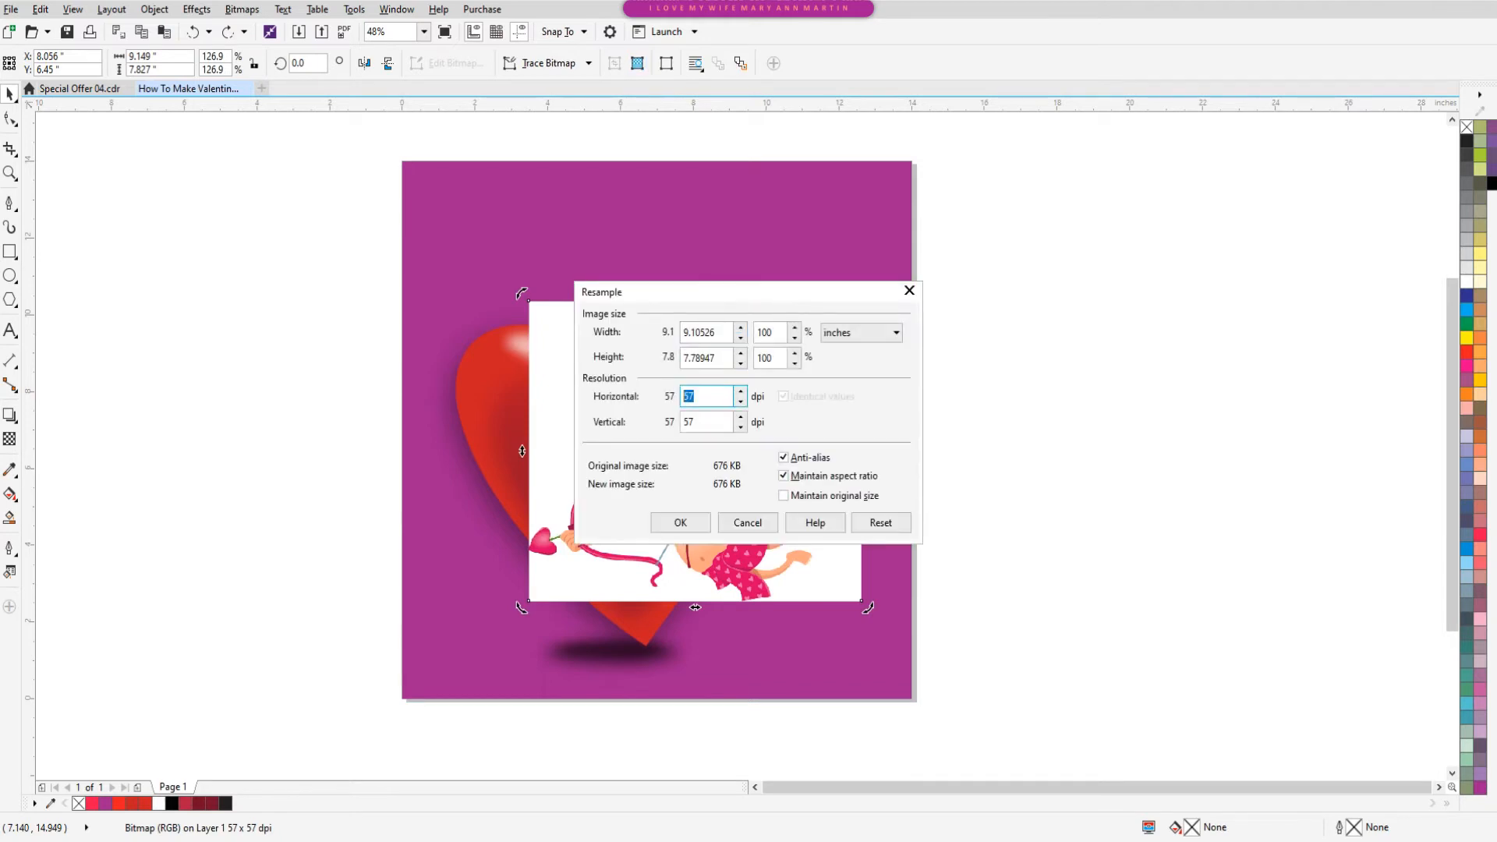
pyautogui.press('Return')
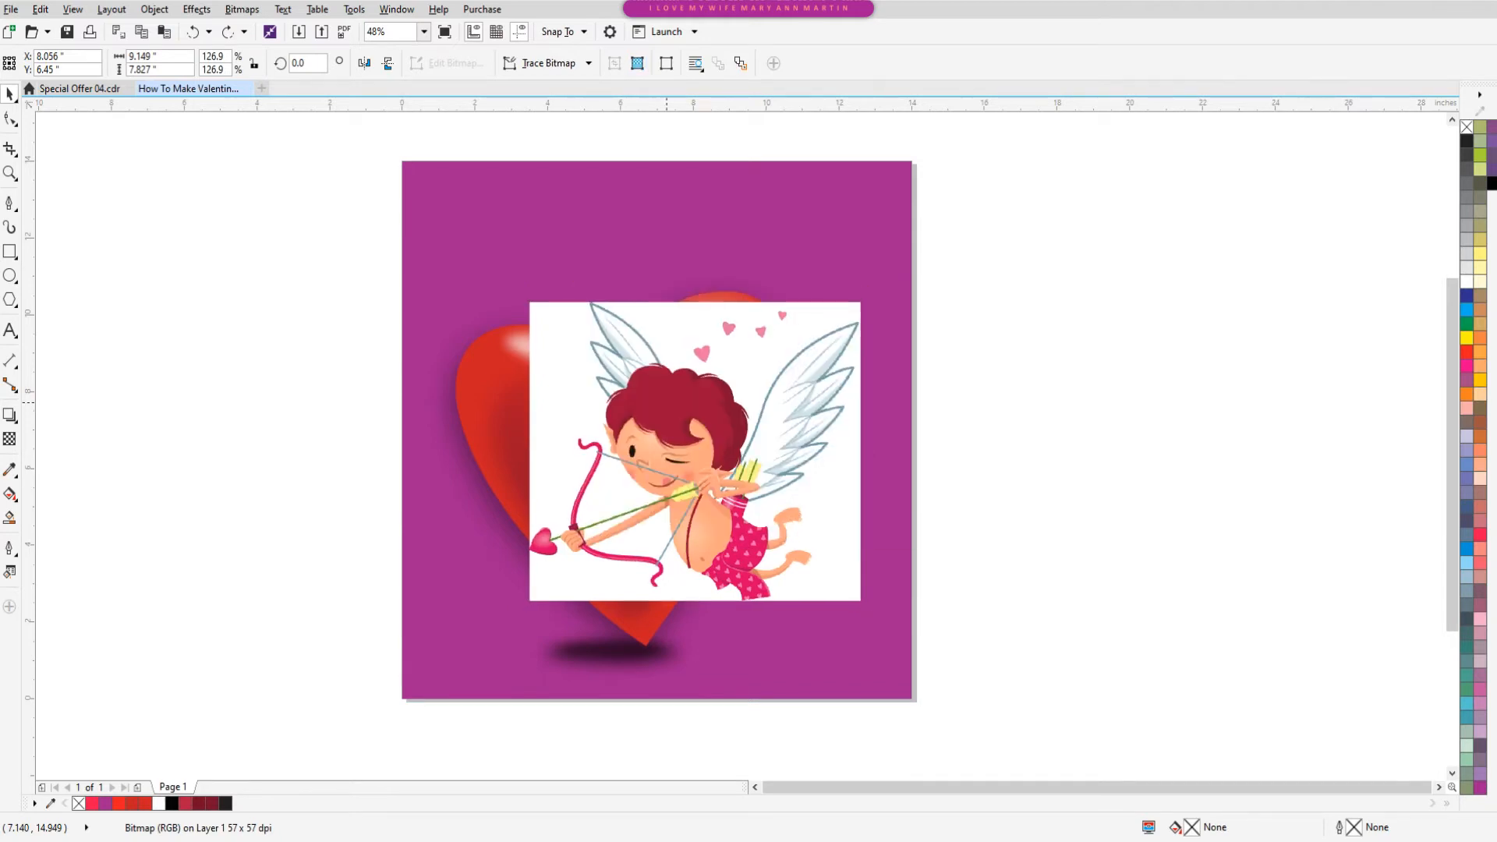
# - Outline-trace the cupid bitmap as a detailed logo with the background removed, and delete the original bitmap
pyautogui.click(548, 63)
pyautogui.moveTo(561, 121)
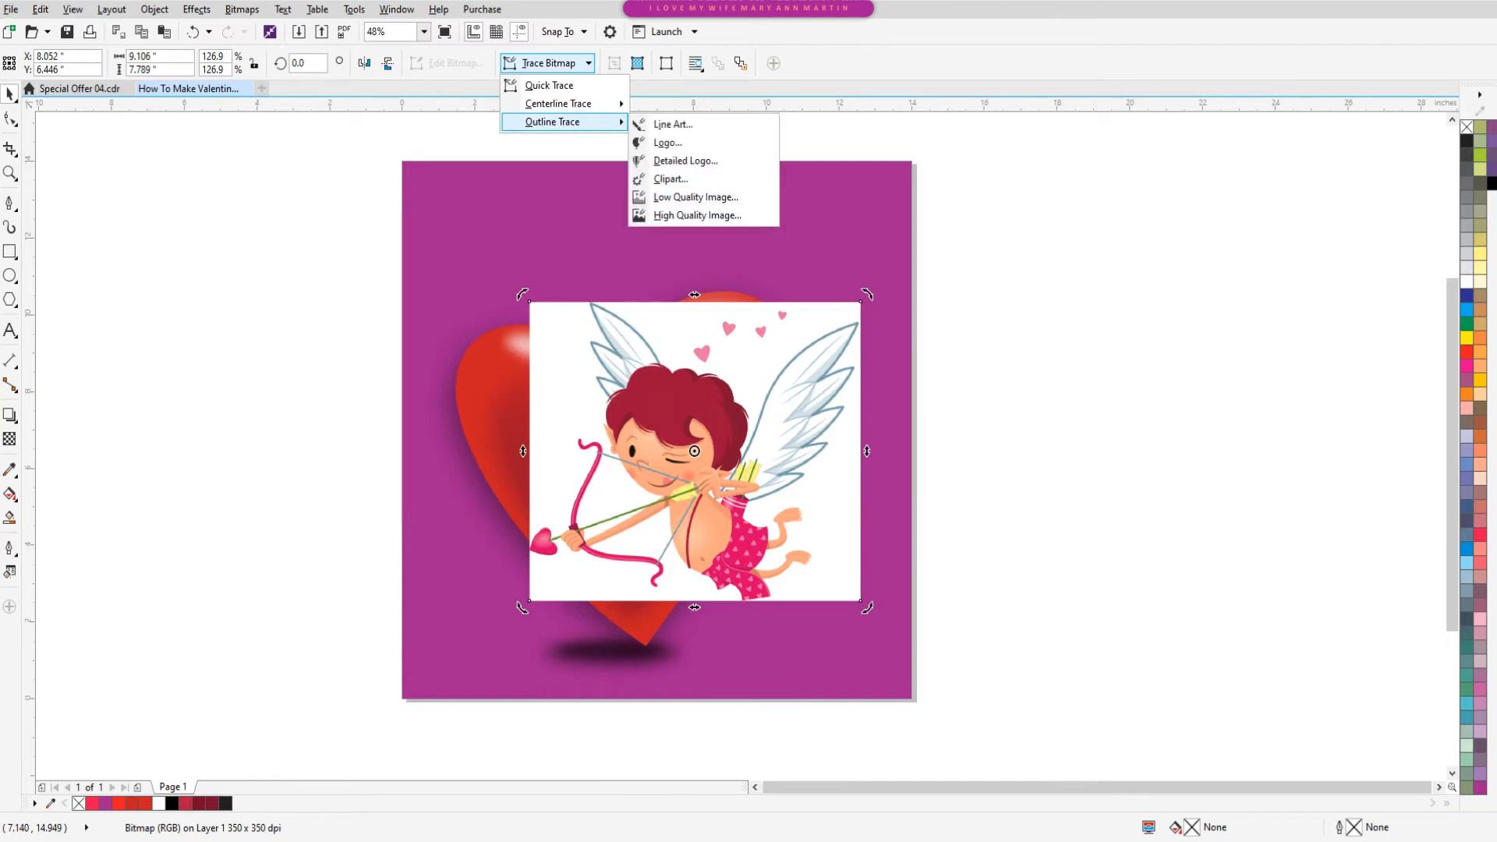
pyautogui.click(683, 159)
pyautogui.press('Return')
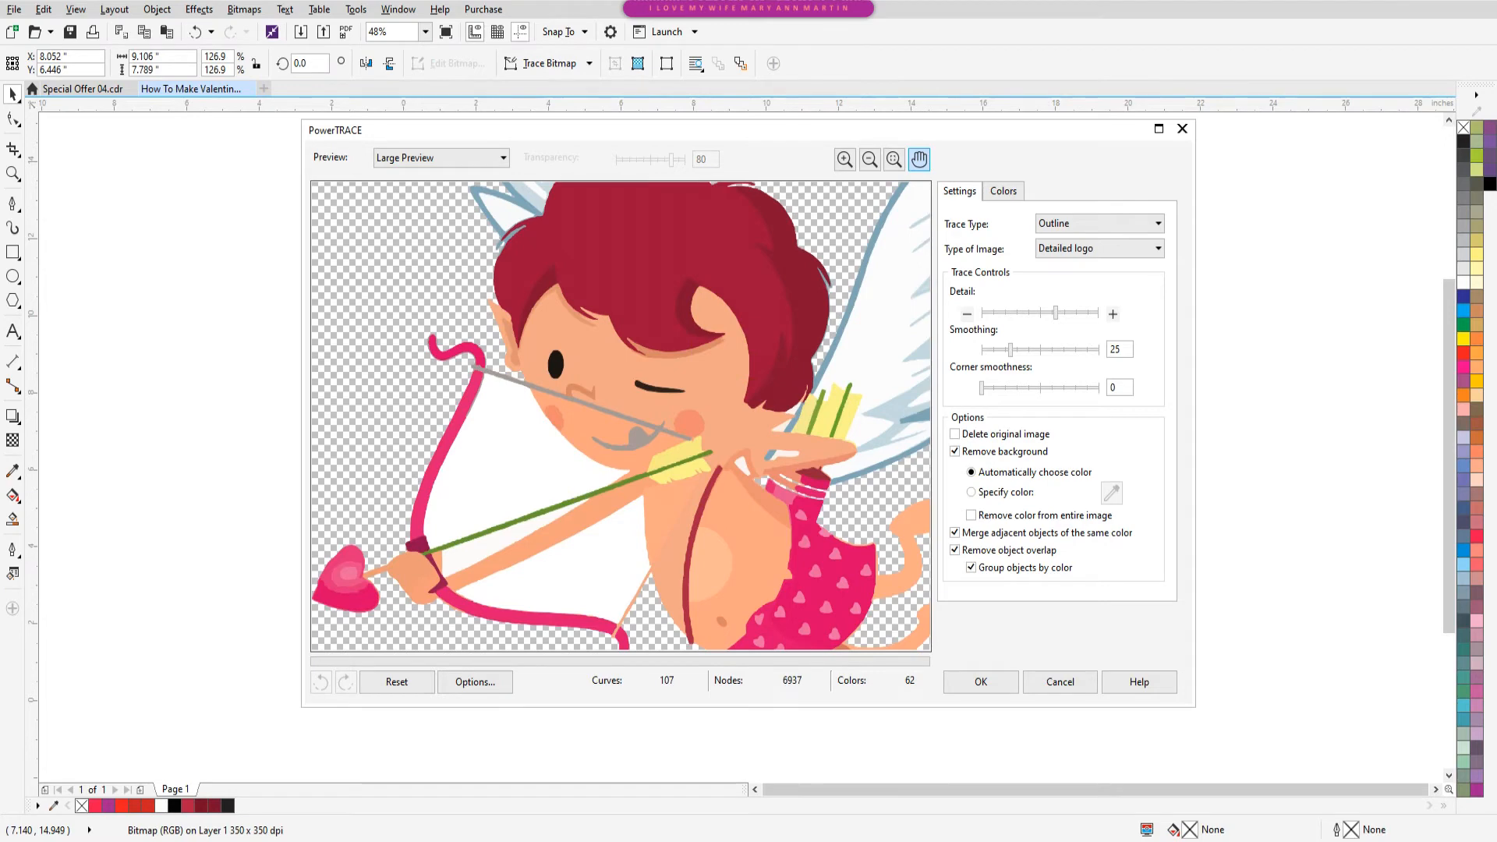
pyautogui.click(980, 681)
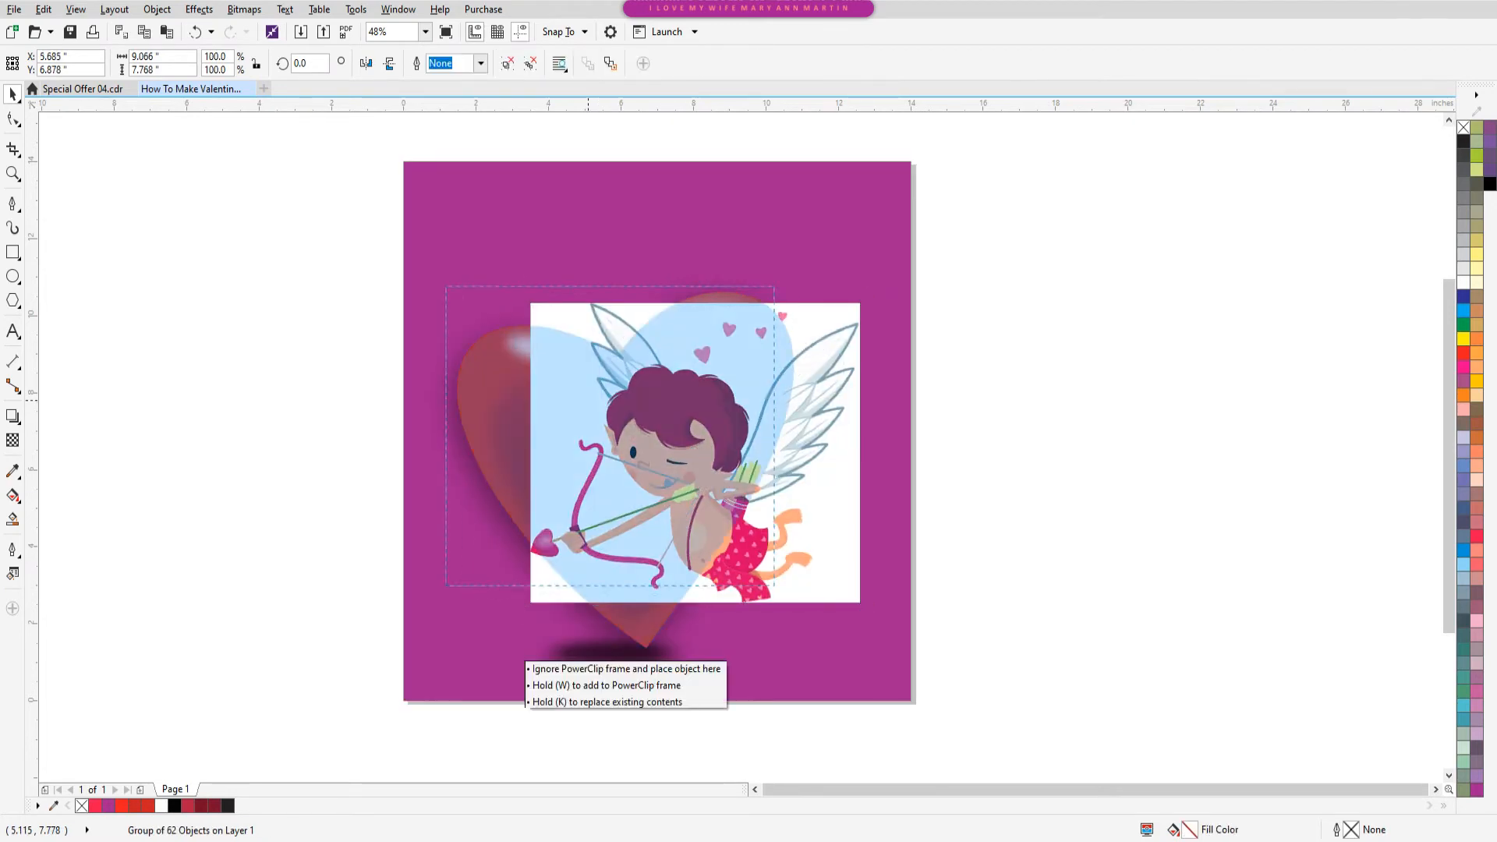
pyautogui.moveTo(824, 391); pyautogui.dragTo(1087, 353)
pyautogui.press('Delete')
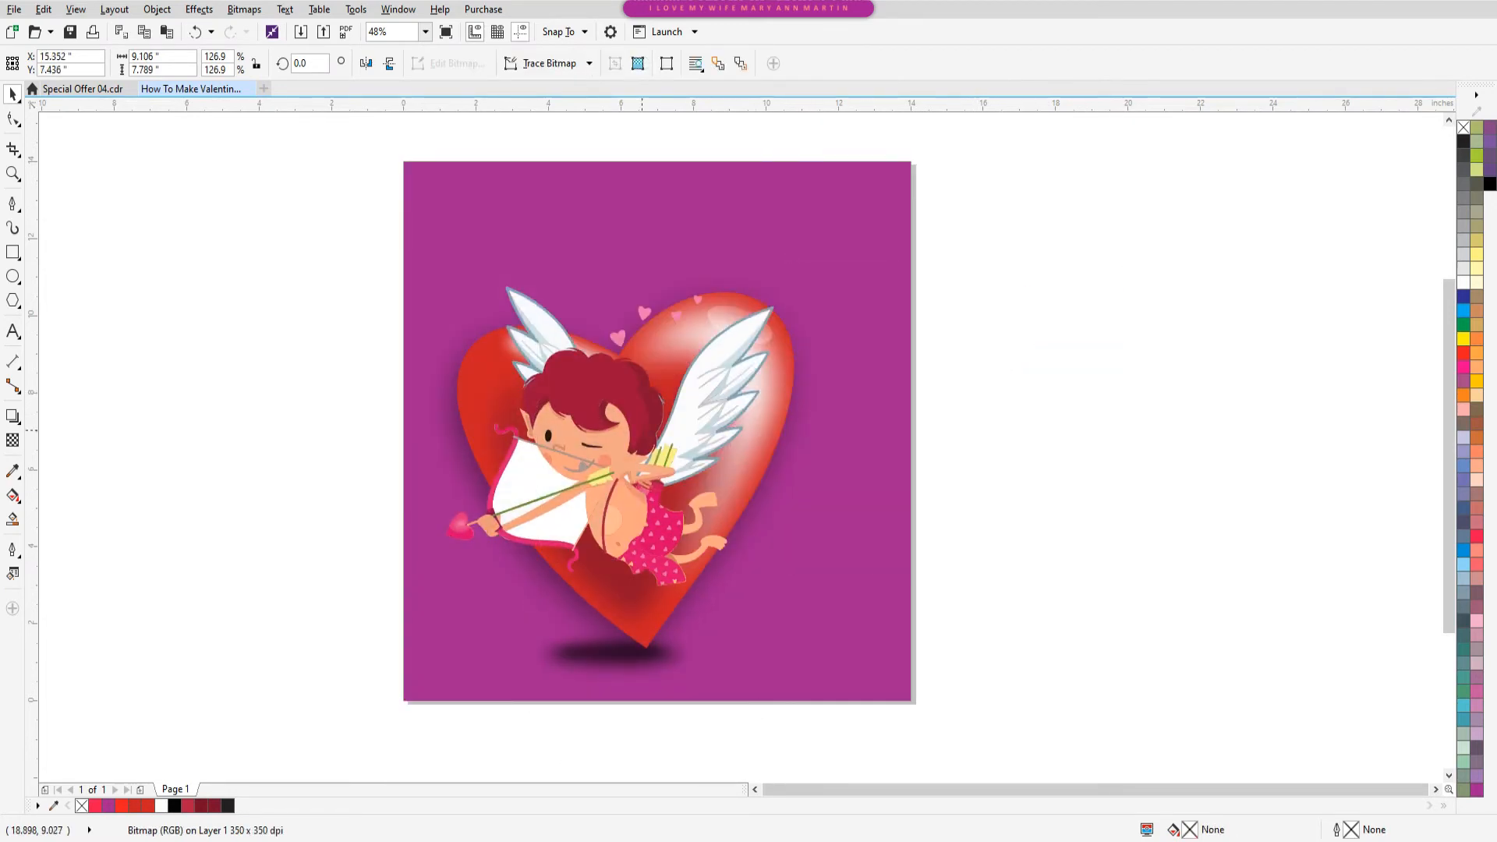
# - Move the traced cupid toward the heart's right half, ungroup it and delete the white areas inside the bow
pyautogui.moveTo(681, 425); pyautogui.dragTo(759, 419)
pyautogui.press('Escape')
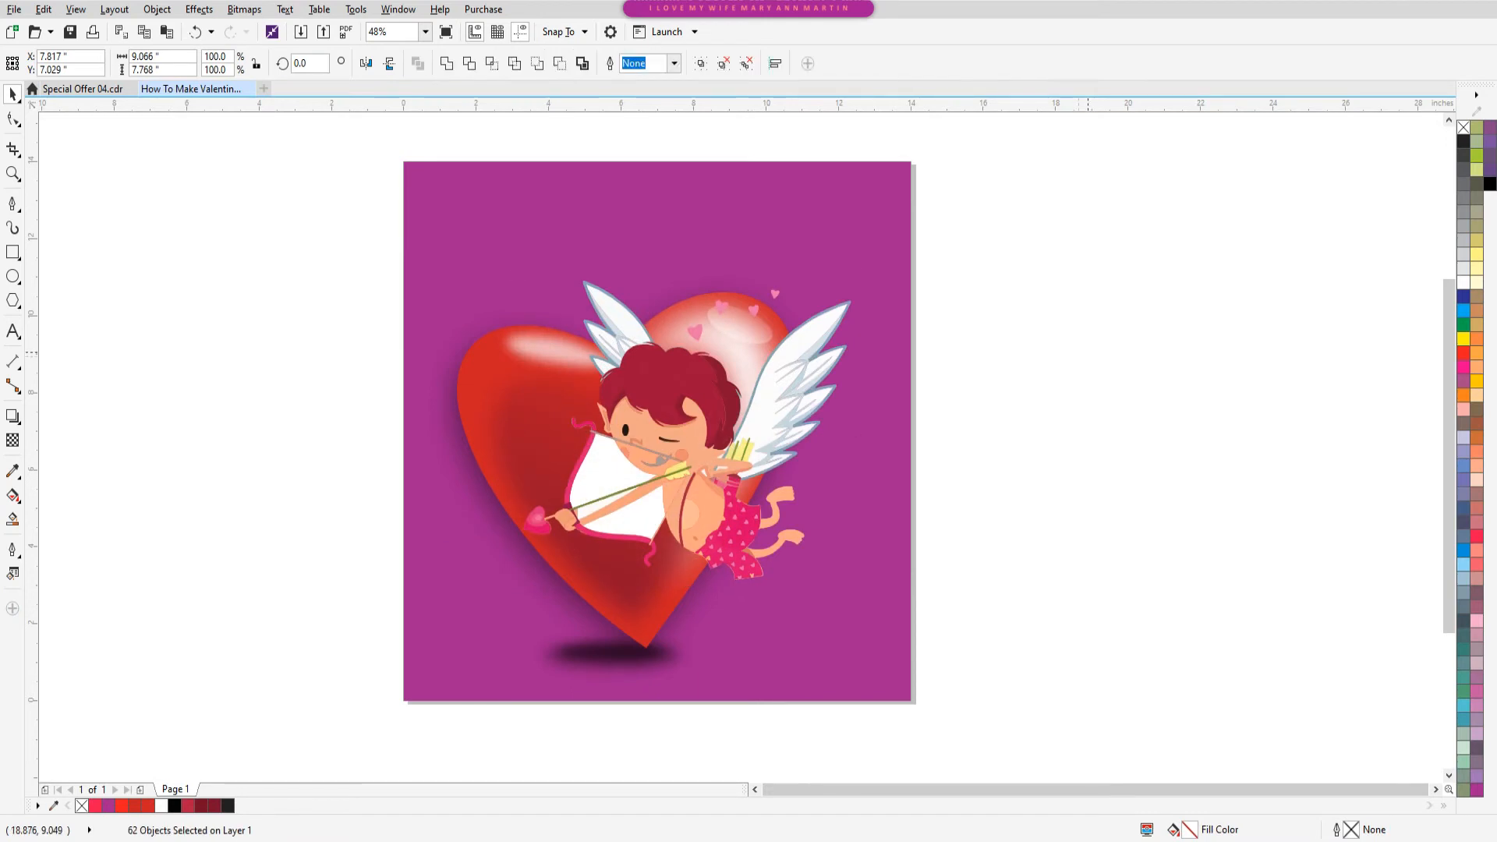
pyautogui.click(624, 515)
pyautogui.click(620, 503)
pyautogui.click(640, 520)
pyautogui.press('Delete')
pyautogui.click(592, 506)
pyautogui.press('Delete')
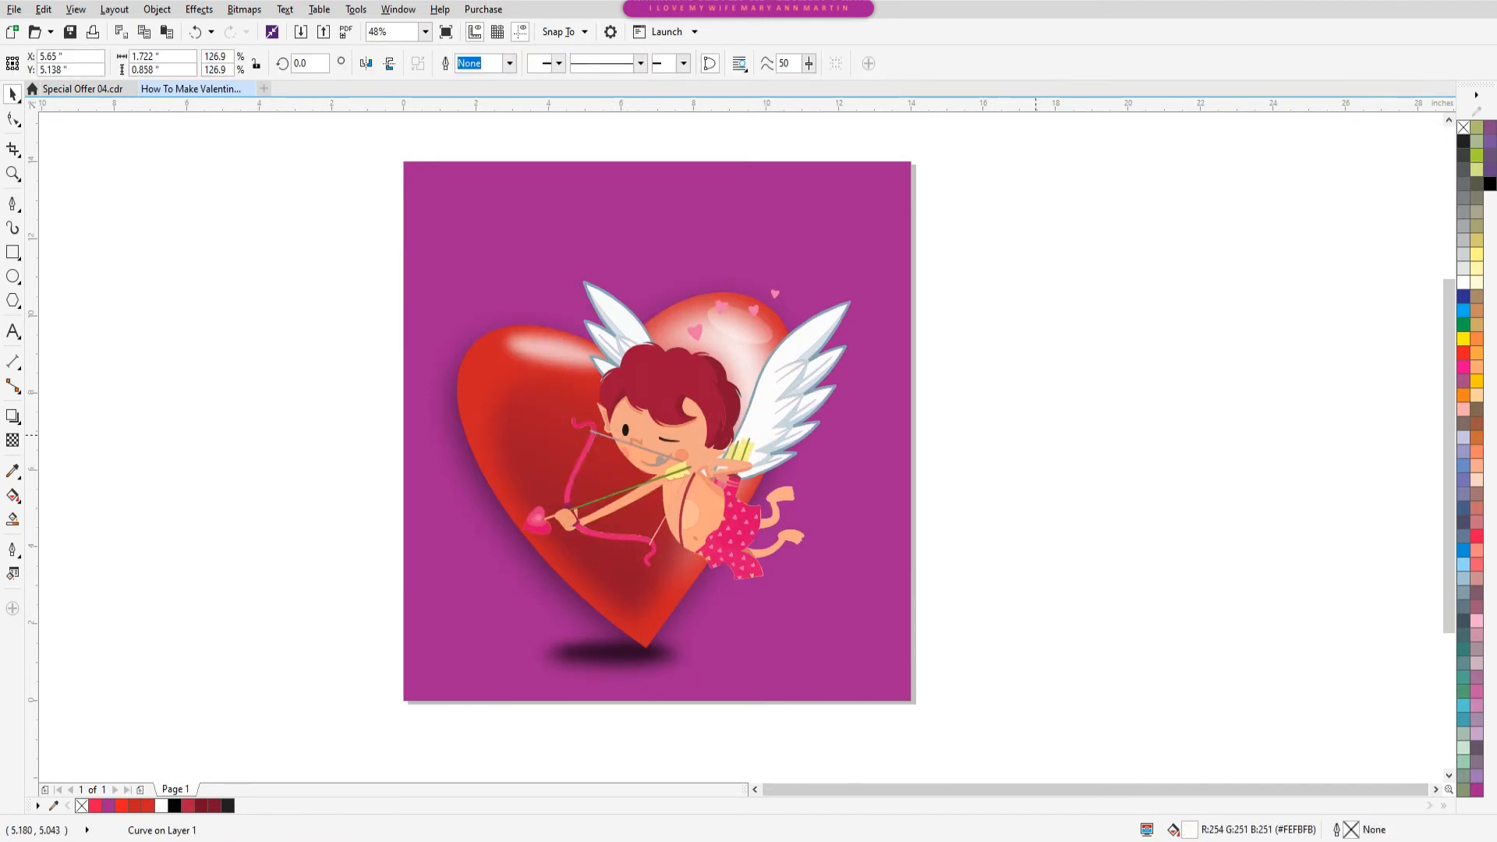
# - Group all the cupid pieces, shrink the group and move it above the heart's right lobe
pyautogui.moveTo(1096, 207); pyautogui.dragTo(478, 655)
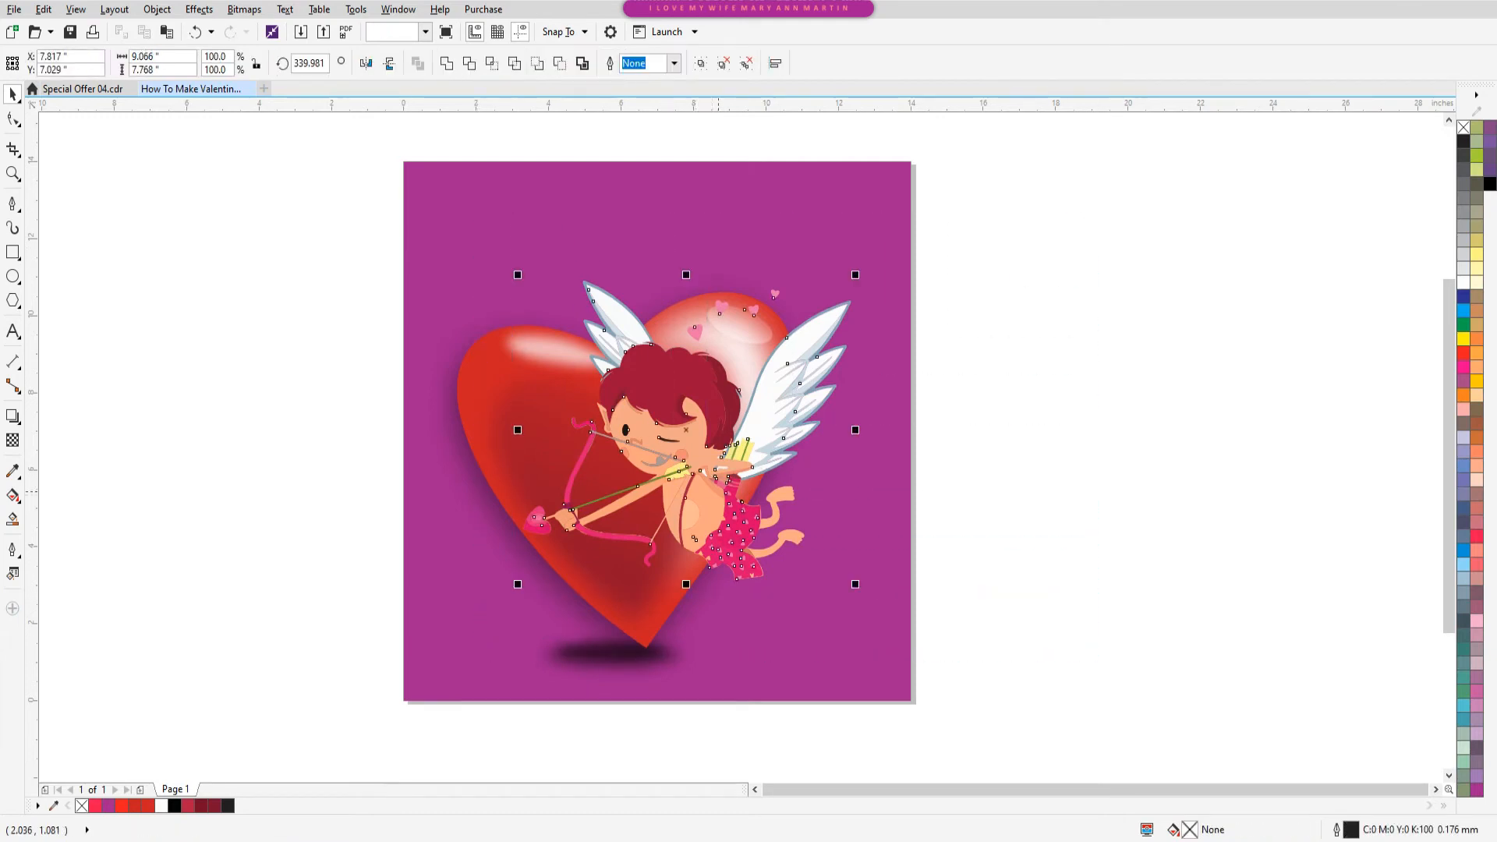
pyautogui.hotkey('ctrl', 'g')
pyautogui.click(719, 492)
pyautogui.moveTo(855, 274); pyautogui.dragTo(795, 291)
pyautogui.moveTo(737, 527); pyautogui.dragTo(837, 388)
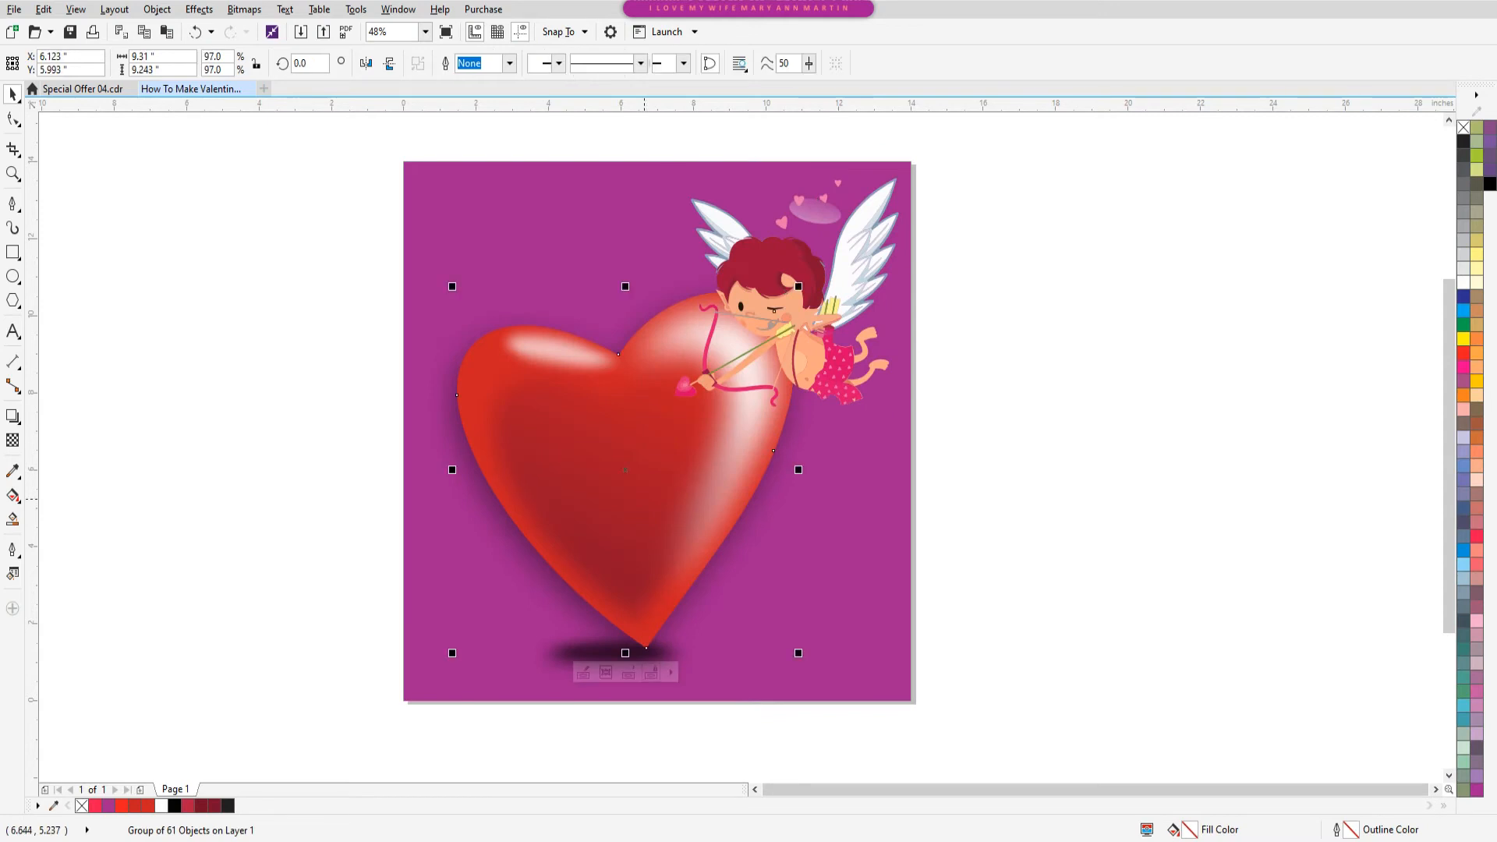
# - Scale the heart to 97.8% and rotate it to 4.108°
pyautogui.click(650, 490)
pyautogui.click(451, 285)
pyautogui.click(451, 285)
pyautogui.click(450, 285)
pyautogui.moveTo(451, 285); pyautogui.dragTo(425, 294)
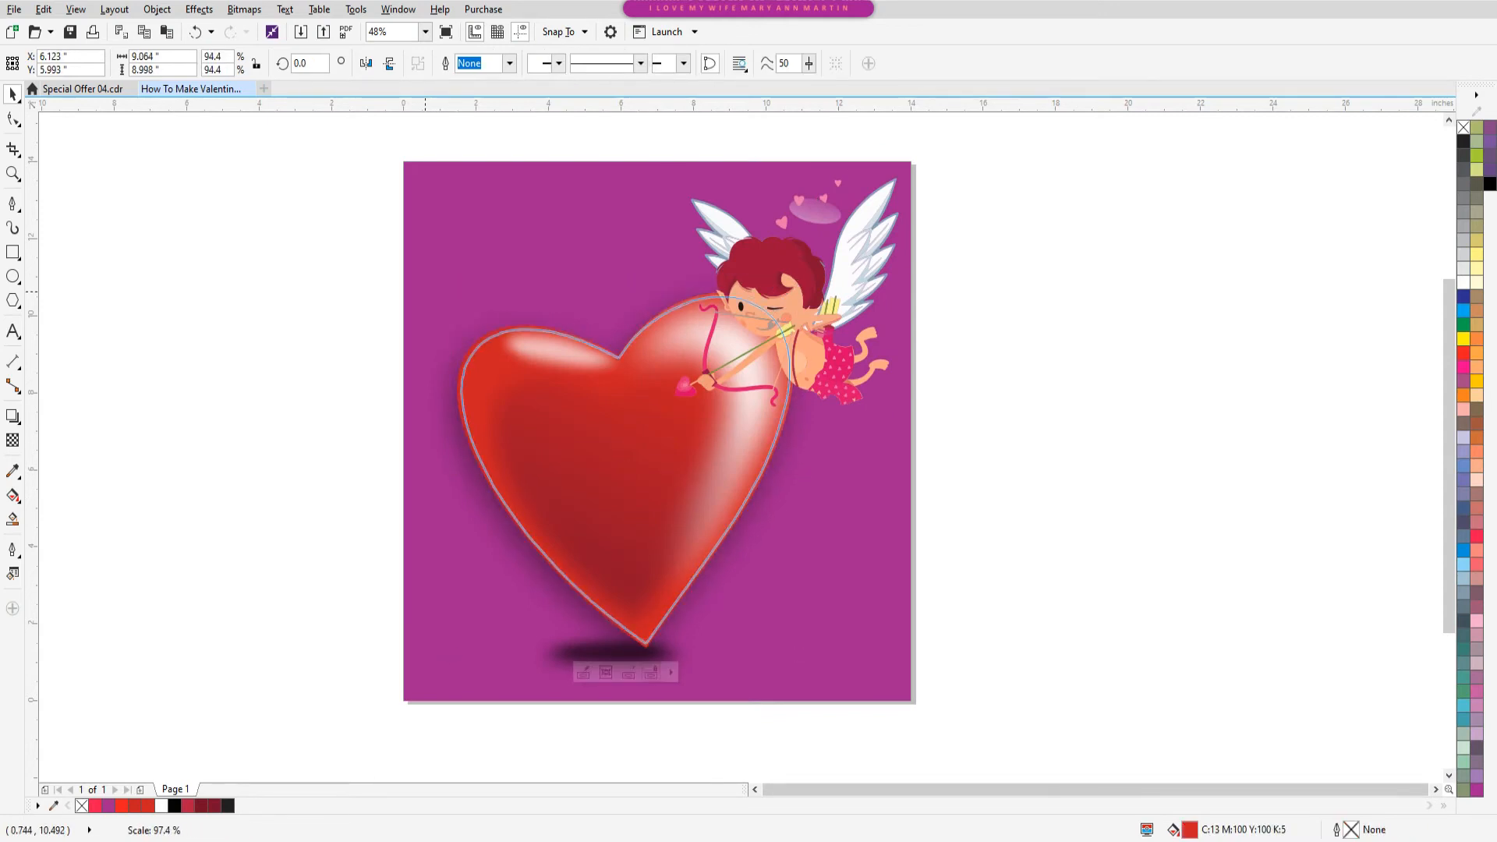
pyautogui.click(504, 363)
pyautogui.moveTo(454, 290); pyautogui.dragTo(437, 297)
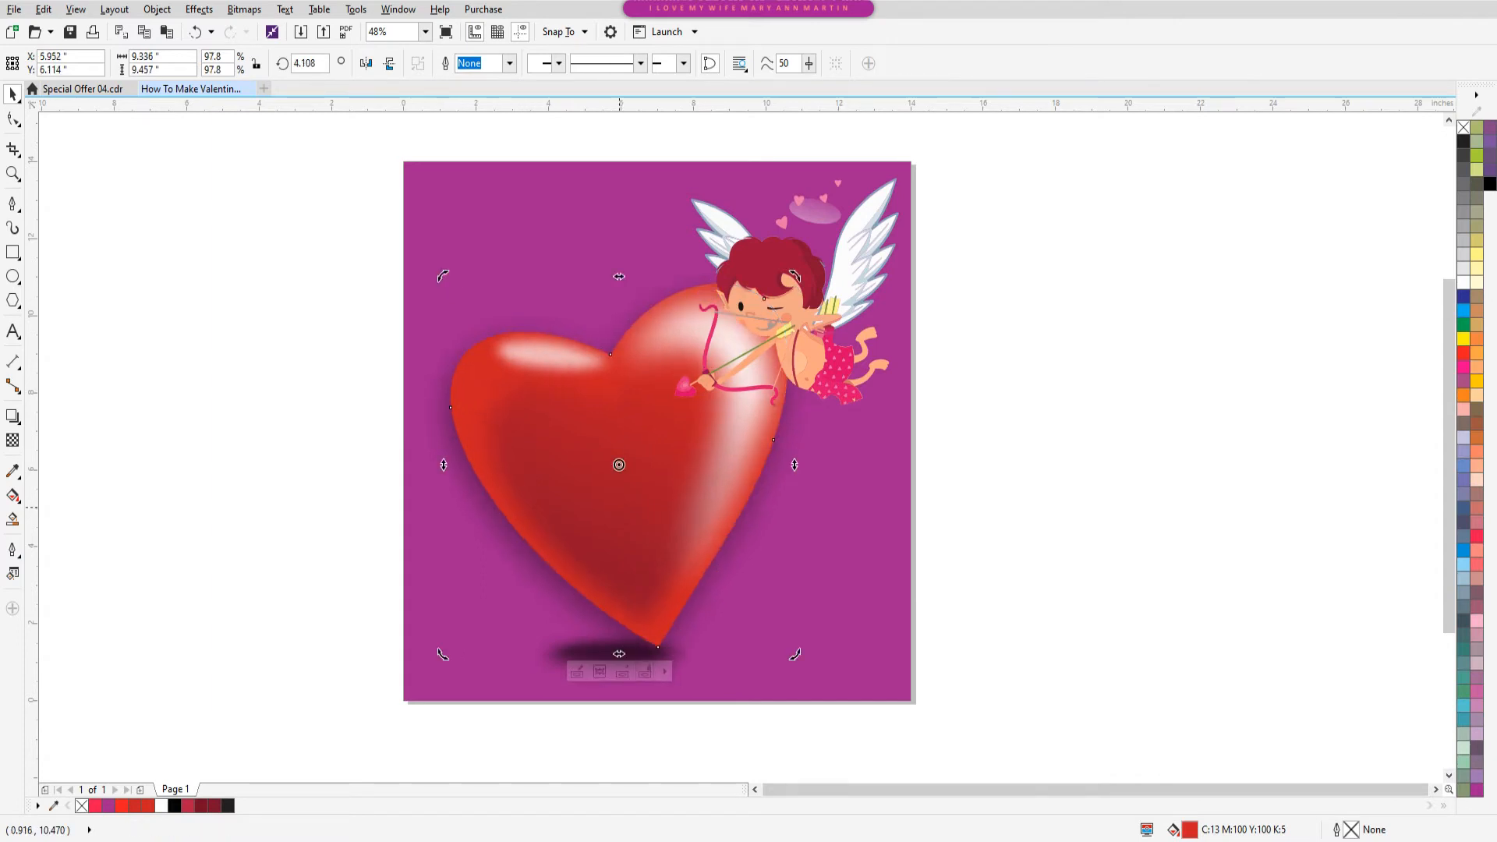
# - Shrink the cupid group further and move it to the right, beside the heart's right lobe
pyautogui.click(761, 331)
pyautogui.moveTo(903, 173); pyautogui.dragTo(881, 198)
pyautogui.moveTo(797, 335); pyautogui.dragTo(871, 333)
# - Ungroup the cupid and move the stray elliptical highlight back onto the heart's right lobe
pyautogui.hotkey('ctrl', 'u')
pyautogui.click(874, 245)
pyautogui.moveTo(874, 248); pyautogui.dragTo(747, 318)
pyautogui.rightClick(747, 319)
# - Combine the elliptical highlight and the heart into one group
pyautogui.click(795, 331)
pyautogui.click(731, 317)
pyautogui.click(798, 472)
pyautogui.click(636, 396)
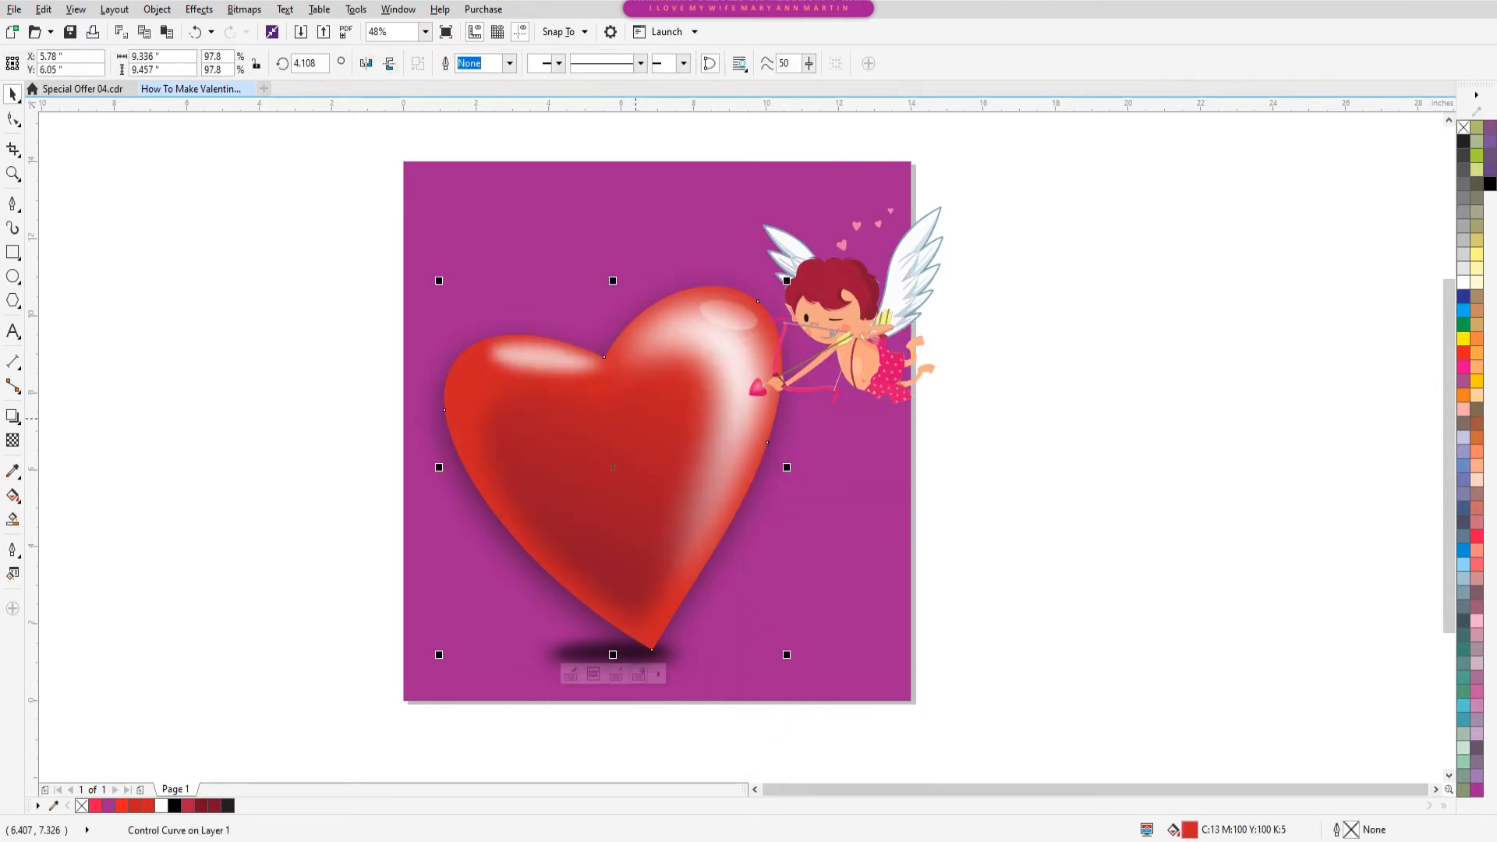
pyautogui.press('Escape')
pyautogui.click(730, 318)
pyautogui.keyDown('shift'); pyautogui.click(632, 385); pyautogui.keyUp('shift')
# - Group the cupid pieces again, scale the group to 85.4% and place it in the background's upper-right corner
pyautogui.click(851, 347)
pyautogui.moveTo(1089, 147); pyautogui.dragTo(679, 463)
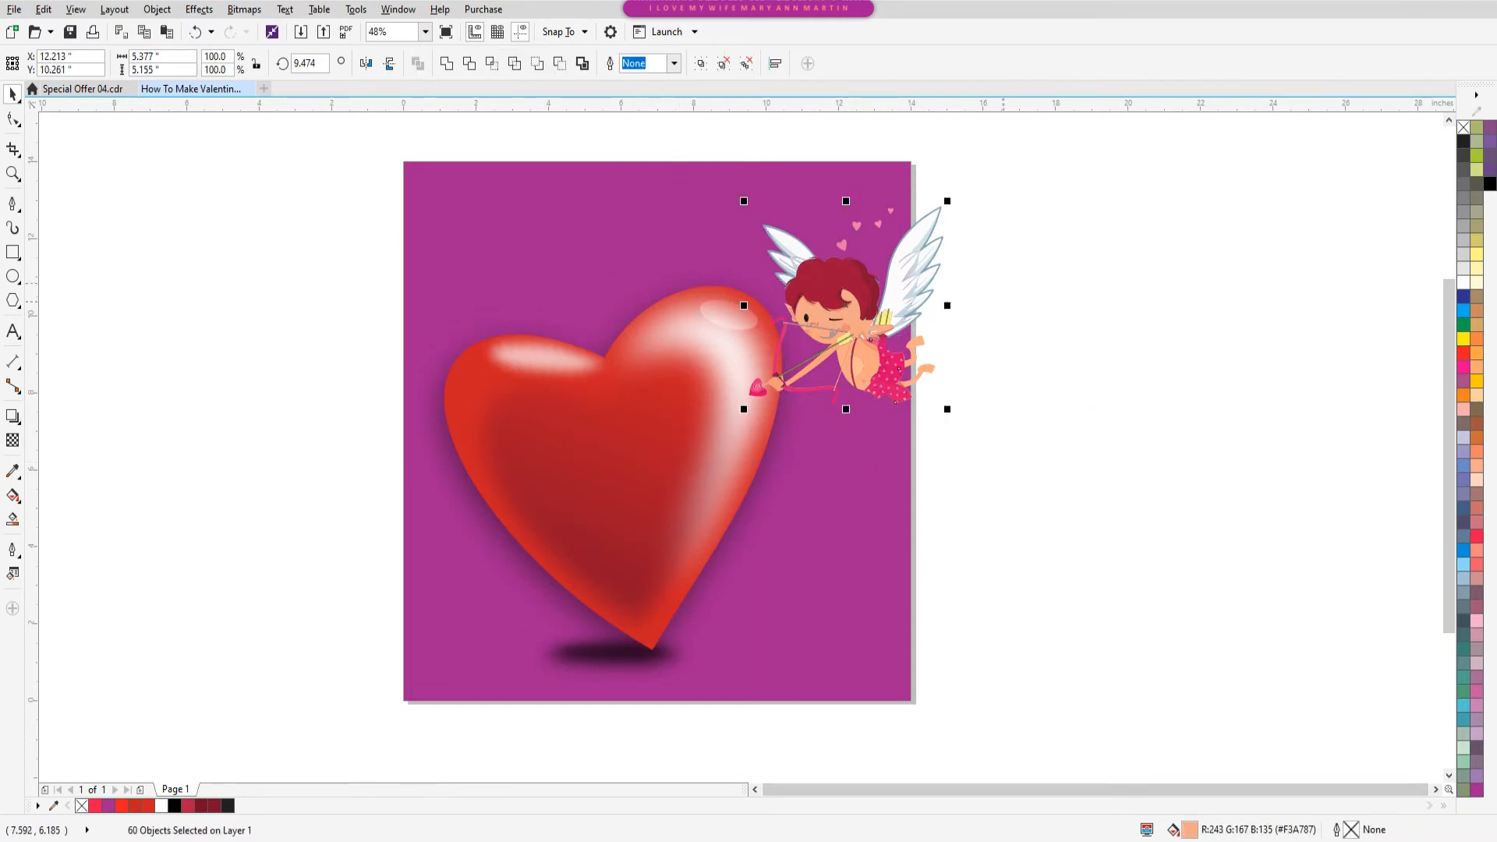
pyautogui.hotkey('ctrl', 'g')
pyautogui.moveTo(948, 201); pyautogui.dragTo(918, 232)
pyautogui.moveTo(856, 335); pyautogui.dragTo(841, 291)
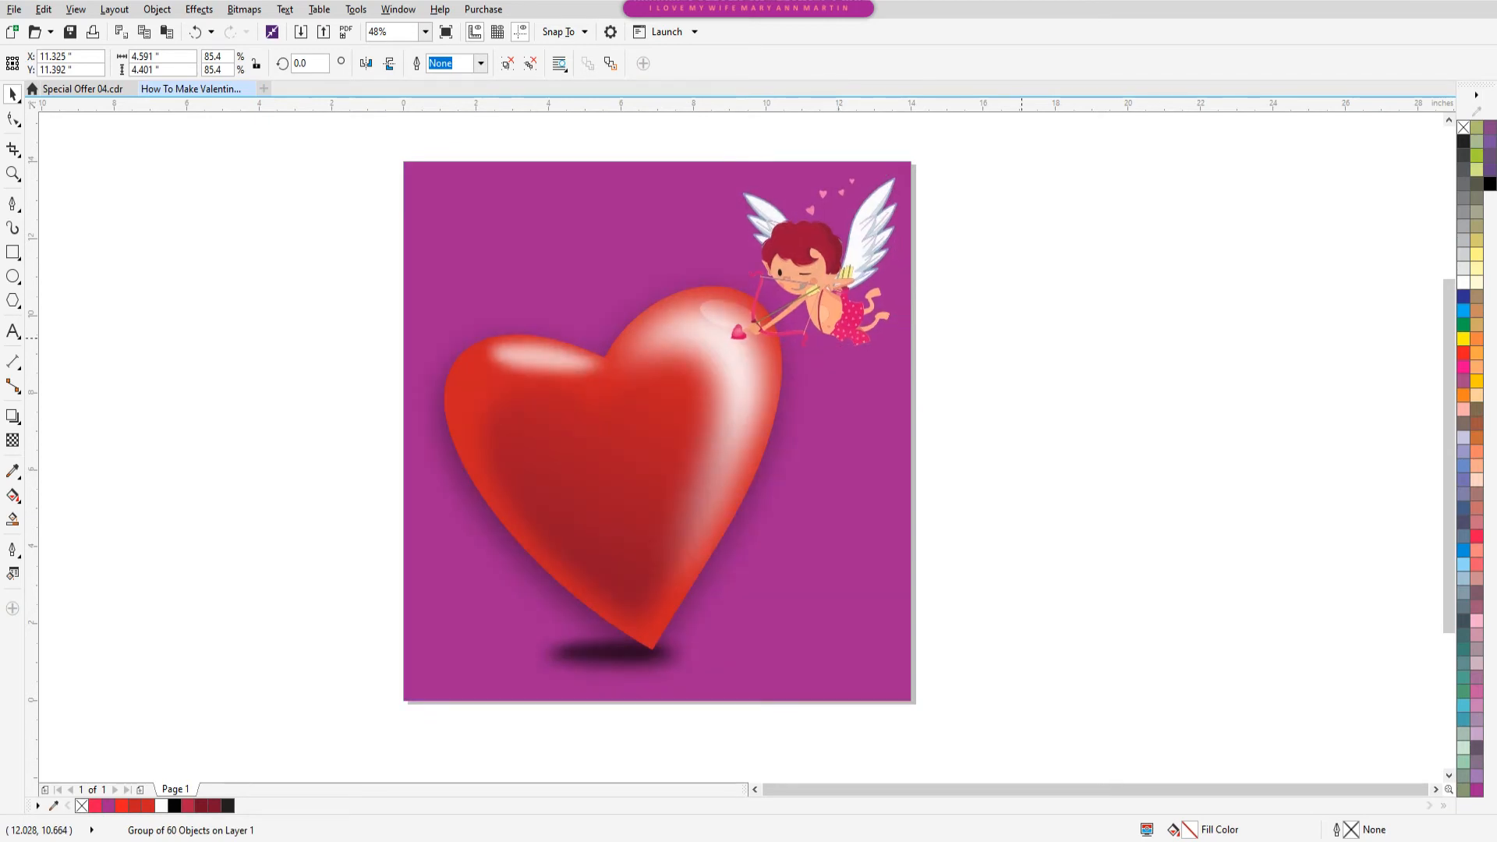
pyautogui.click(1021, 335)
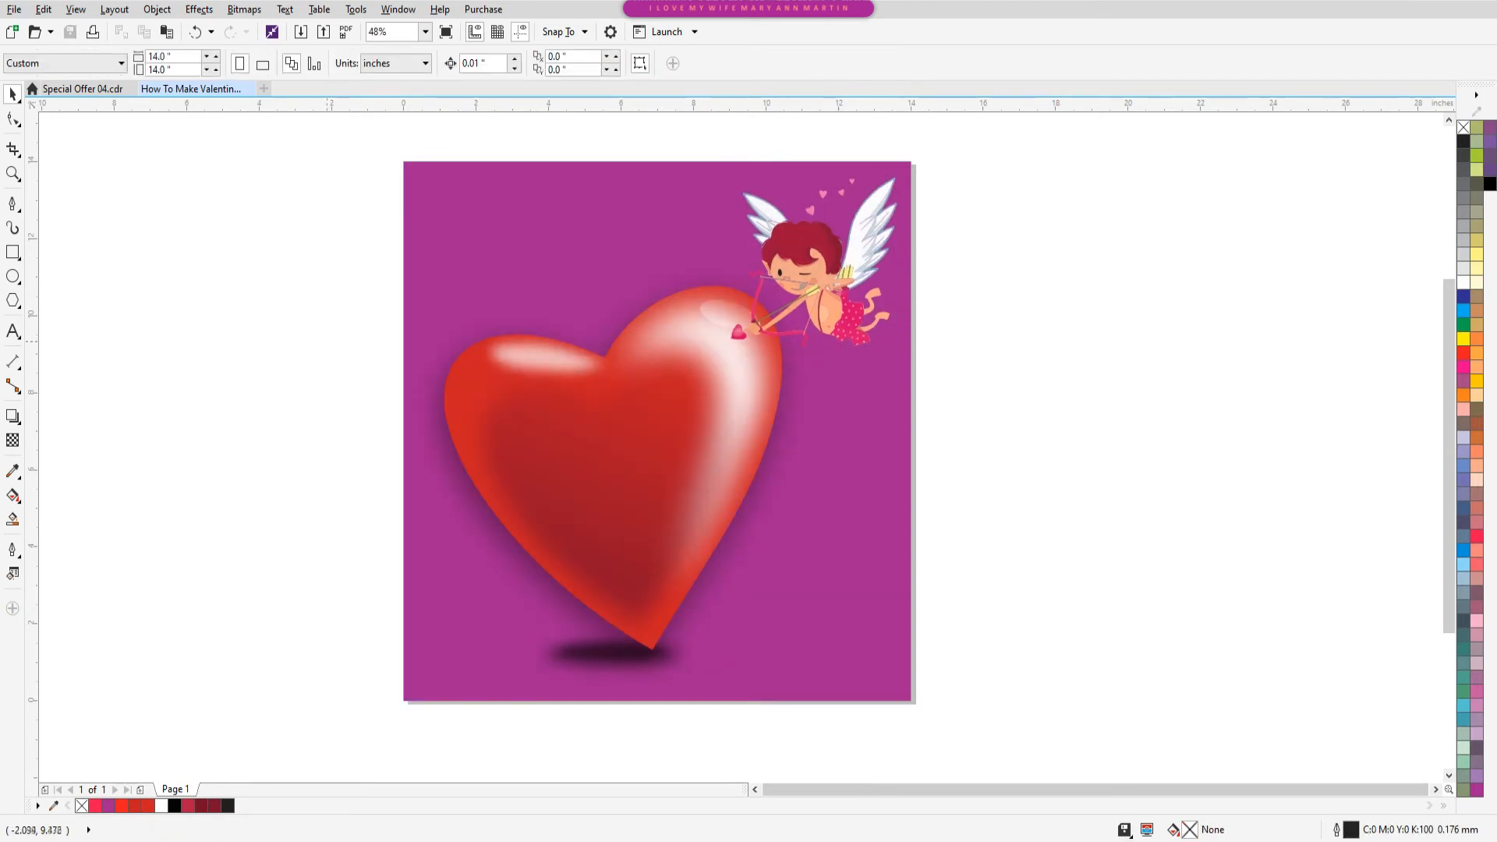
# - Duplicate the heart group straight down so the copy lies below the original heart
pyautogui.click(623, 441)
pyautogui.scroll(-2, 623, 440)
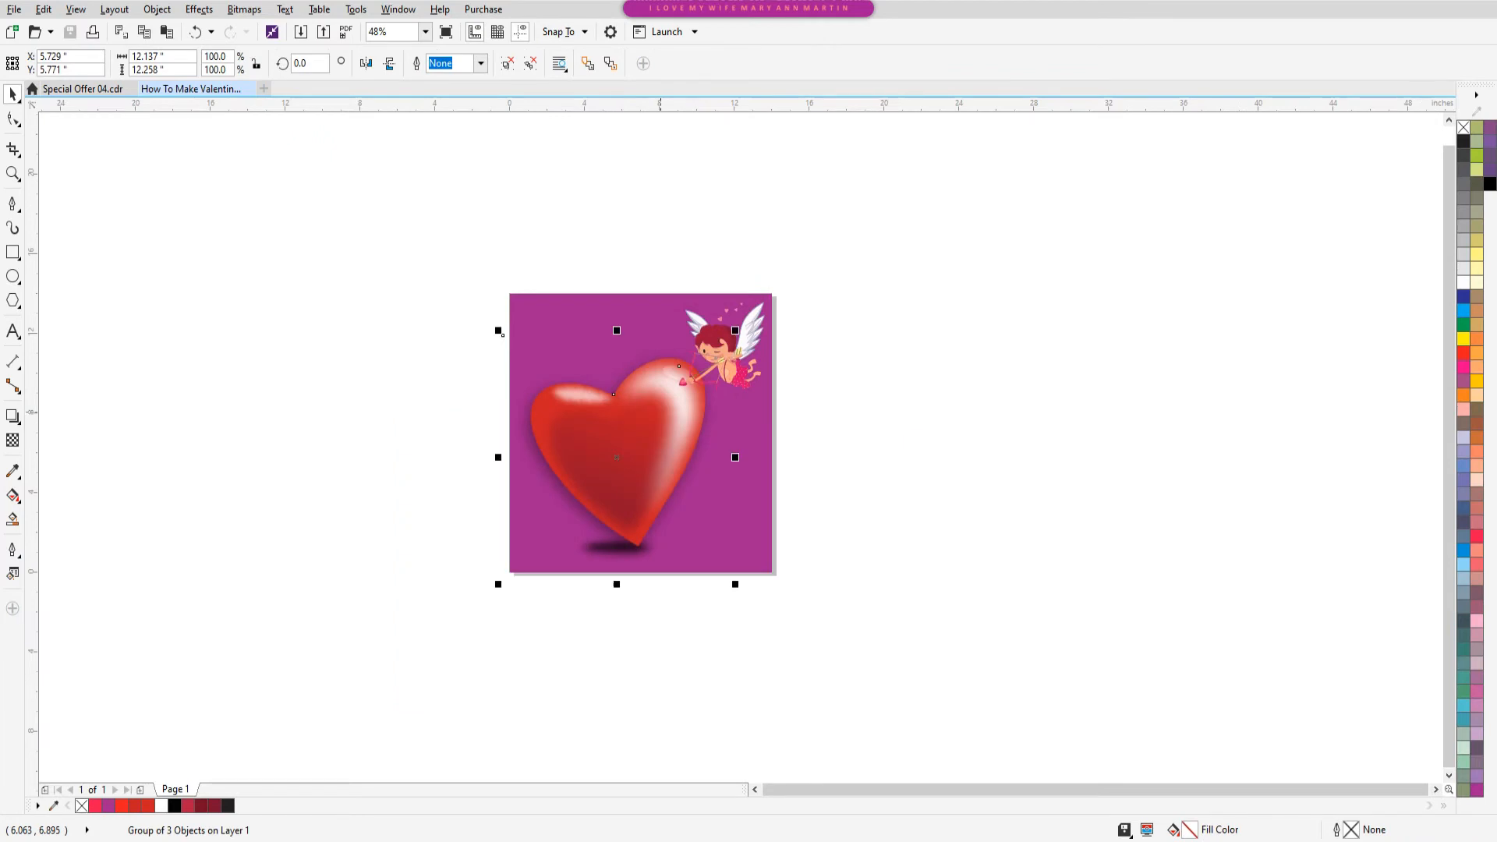
pyautogui.moveTo(501, 334); pyautogui.dragTo(501, 523)
pyautogui.rightClick(501, 523)
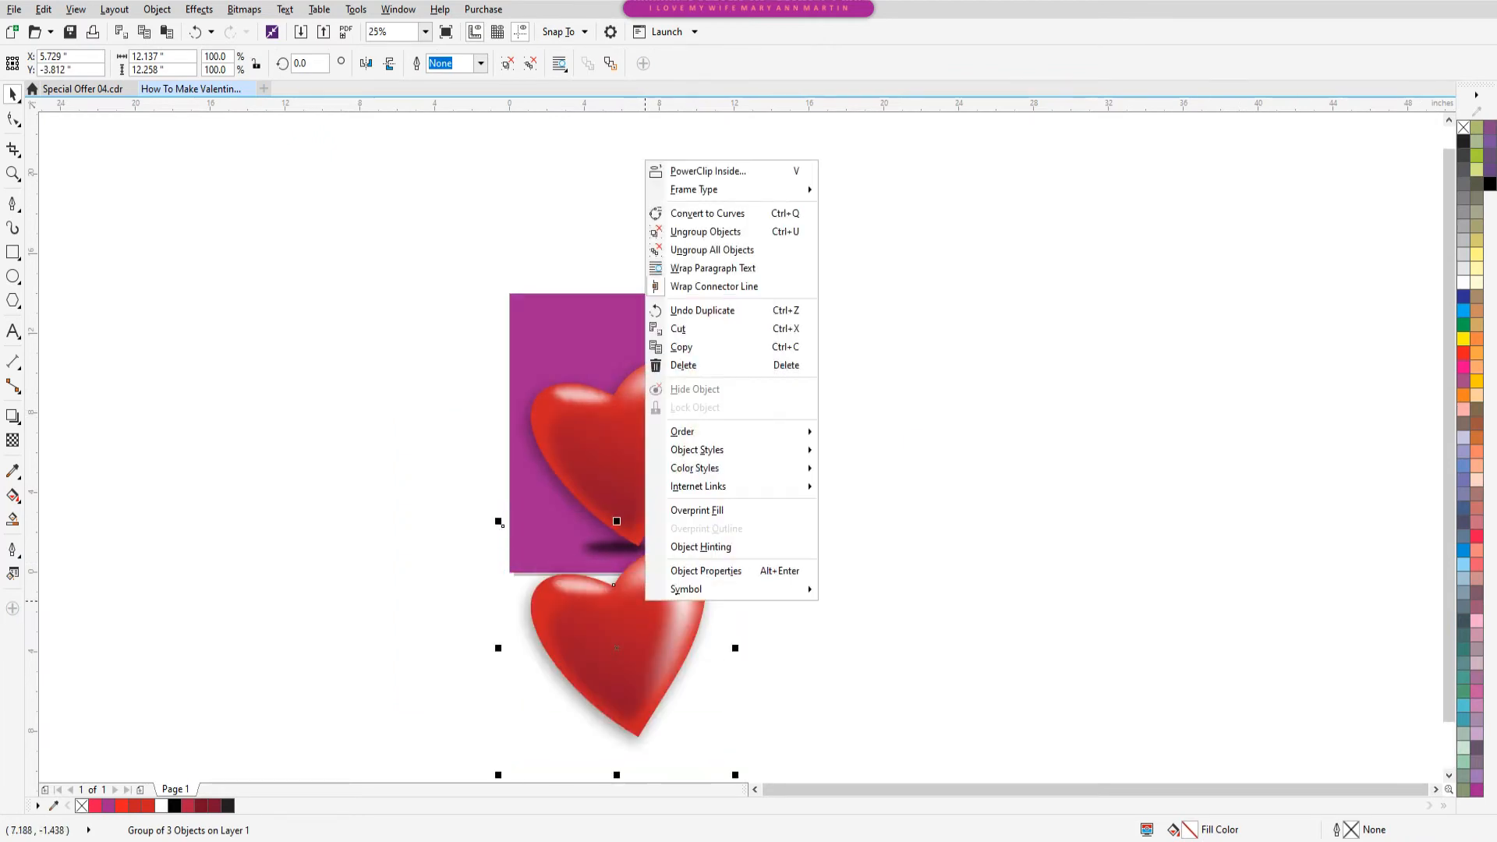
pyautogui.press('Escape')
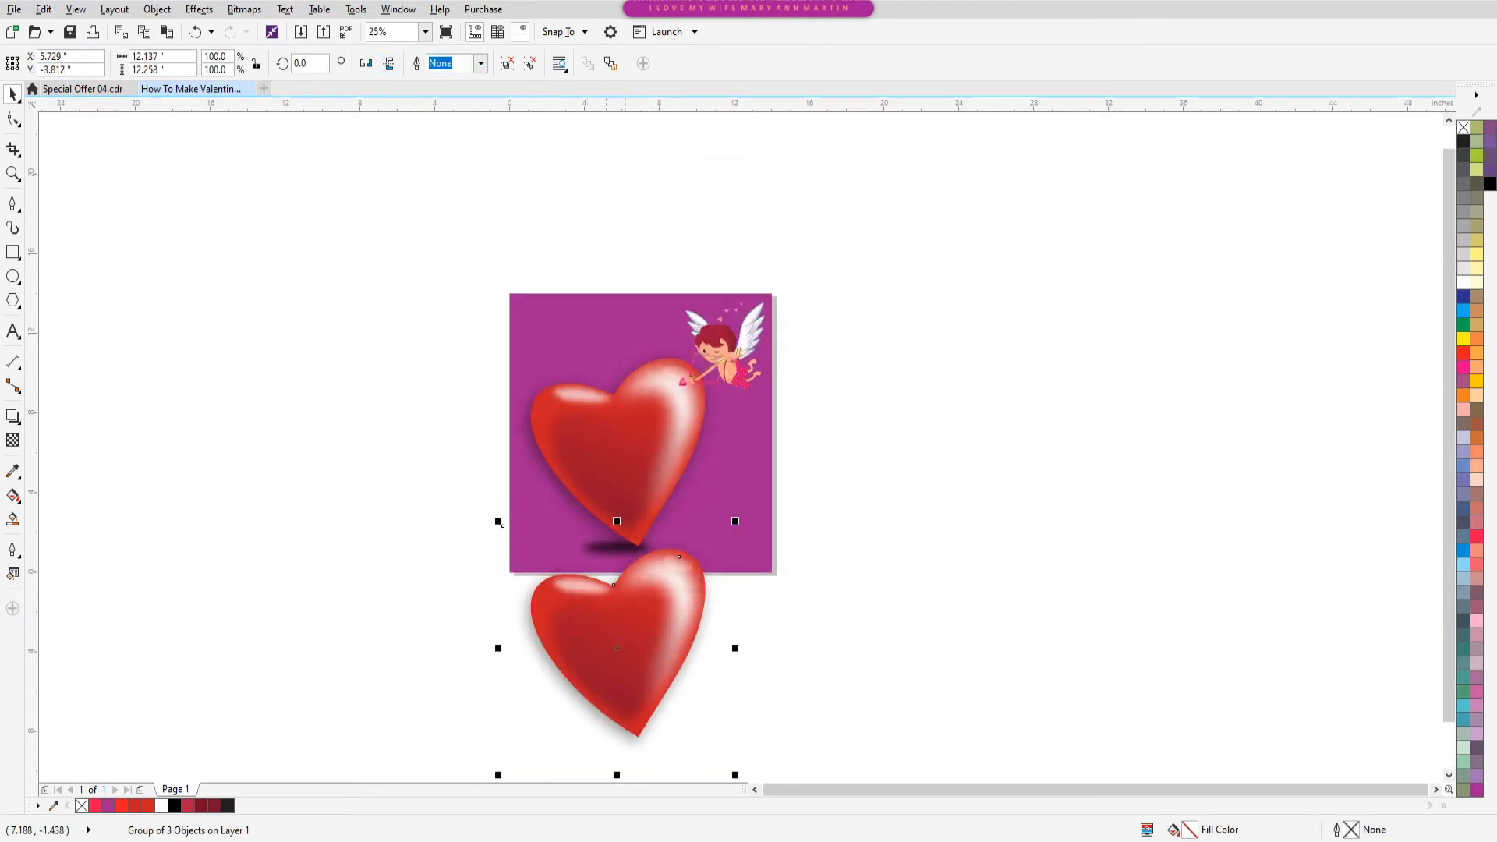
# - Clear the drop shadow from the duplicated heart
pyautogui.click(553, 695)
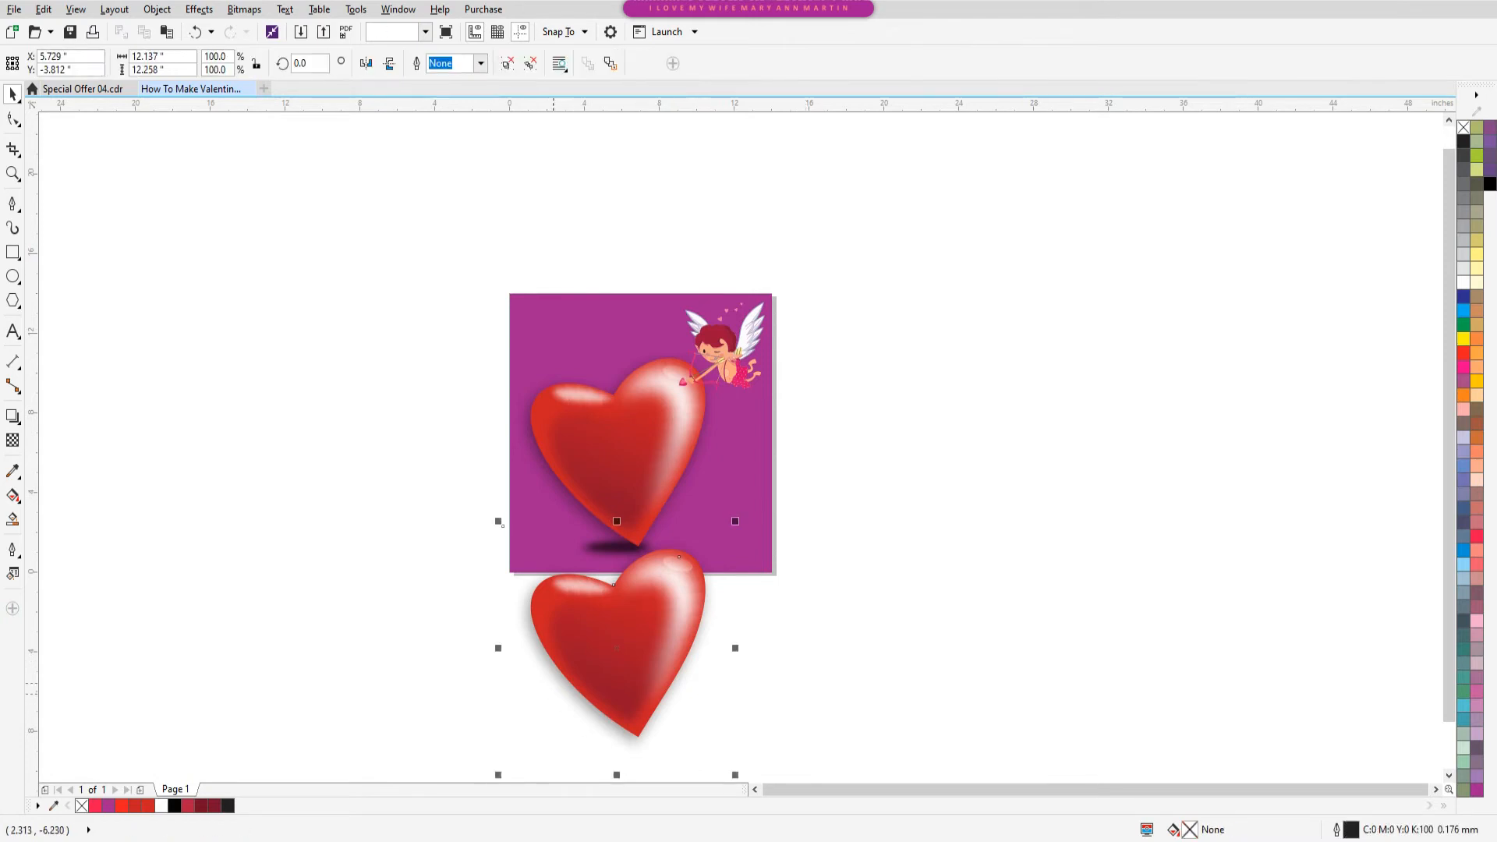
pyautogui.click(677, 560)
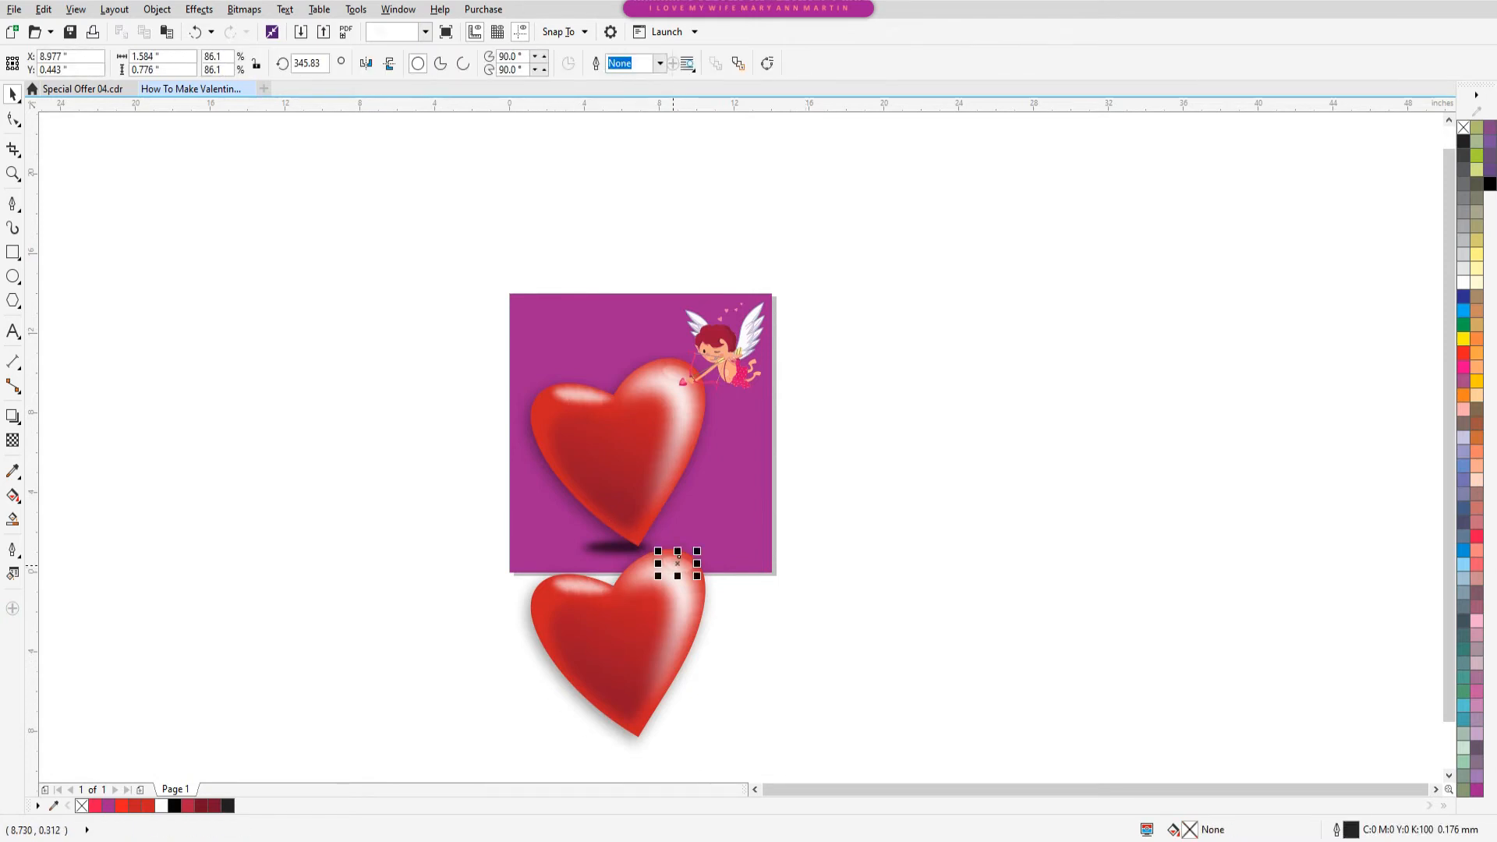
pyautogui.click(570, 684)
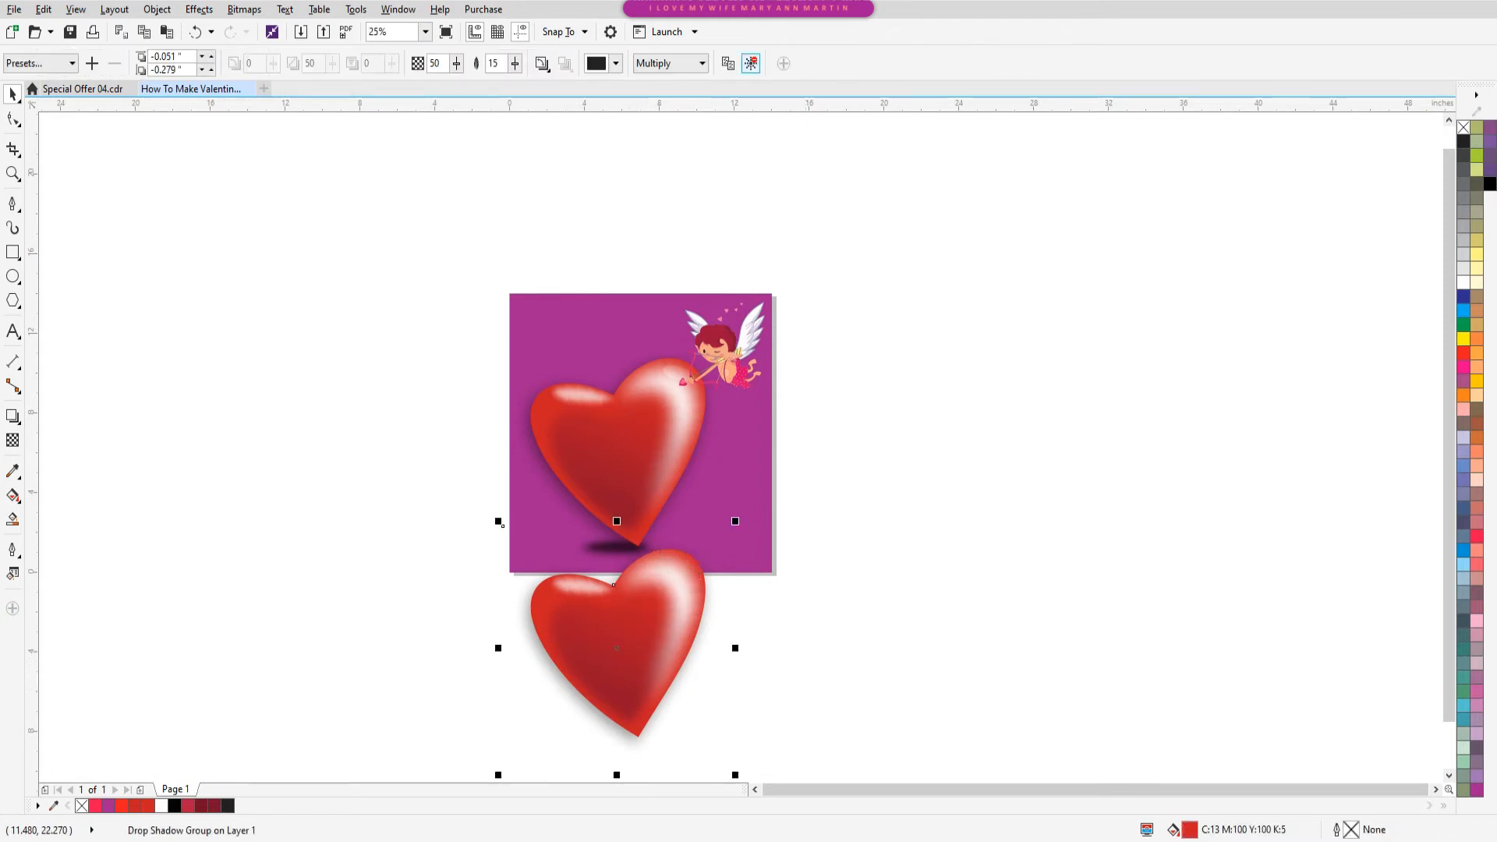
pyautogui.click(753, 63)
# - Mirror the duplicated heart vertically under the original's tip and convert it to a 200 dpi CMYK bitmap
pyautogui.click(633, 647)
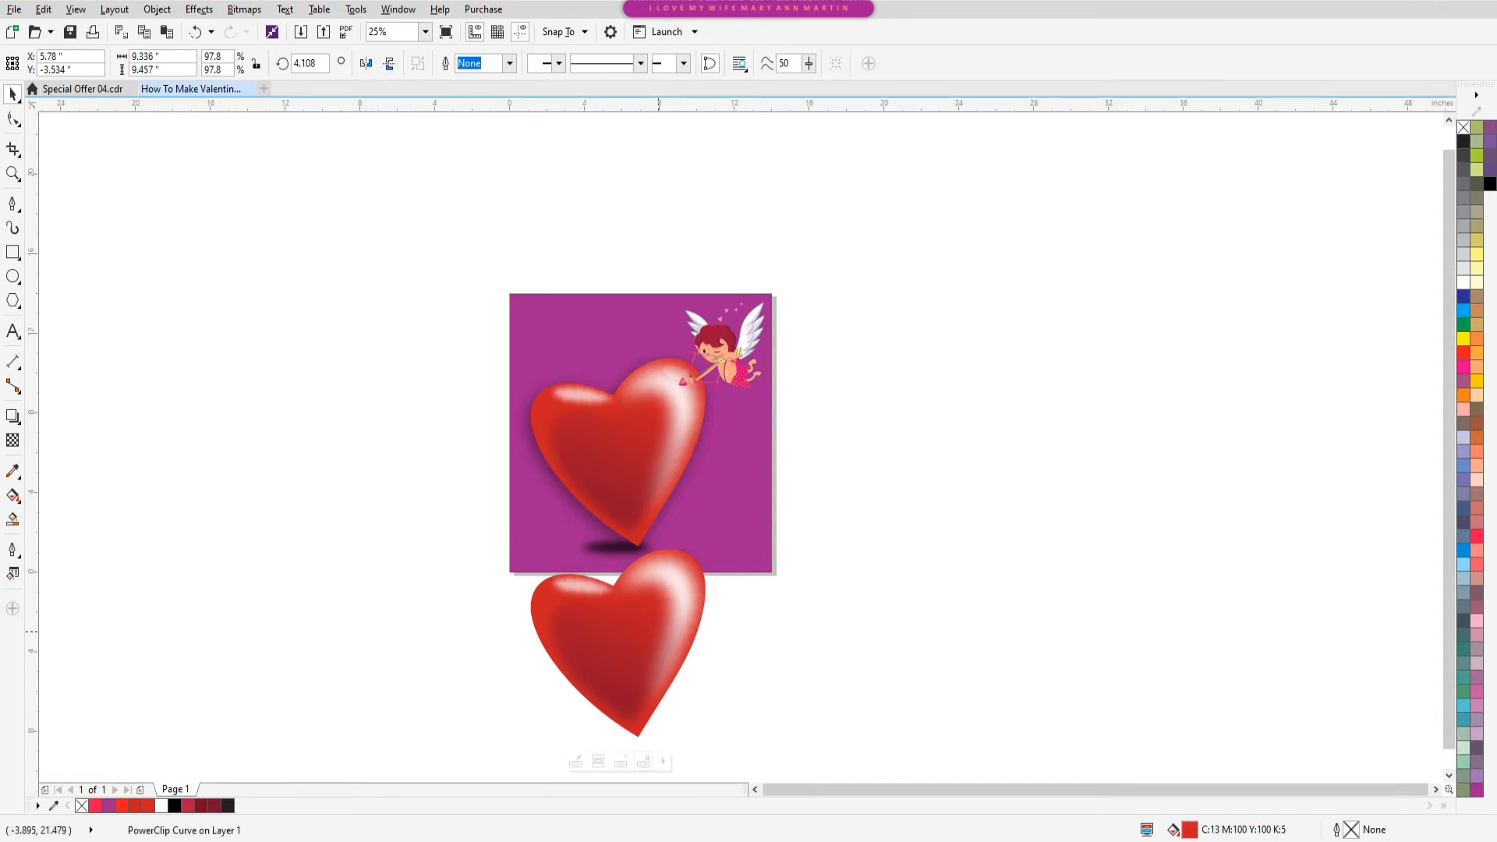
pyautogui.click(389, 64)
pyautogui.moveTo(637, 588)
pyautogui.mouseDown()
pyautogui.moveTo(638, 636)
pyautogui.moveTo(639, 588)
pyautogui.mouseUp()
pyautogui.click(244, 9)
pyautogui.click(301, 27)
pyautogui.press('Return')
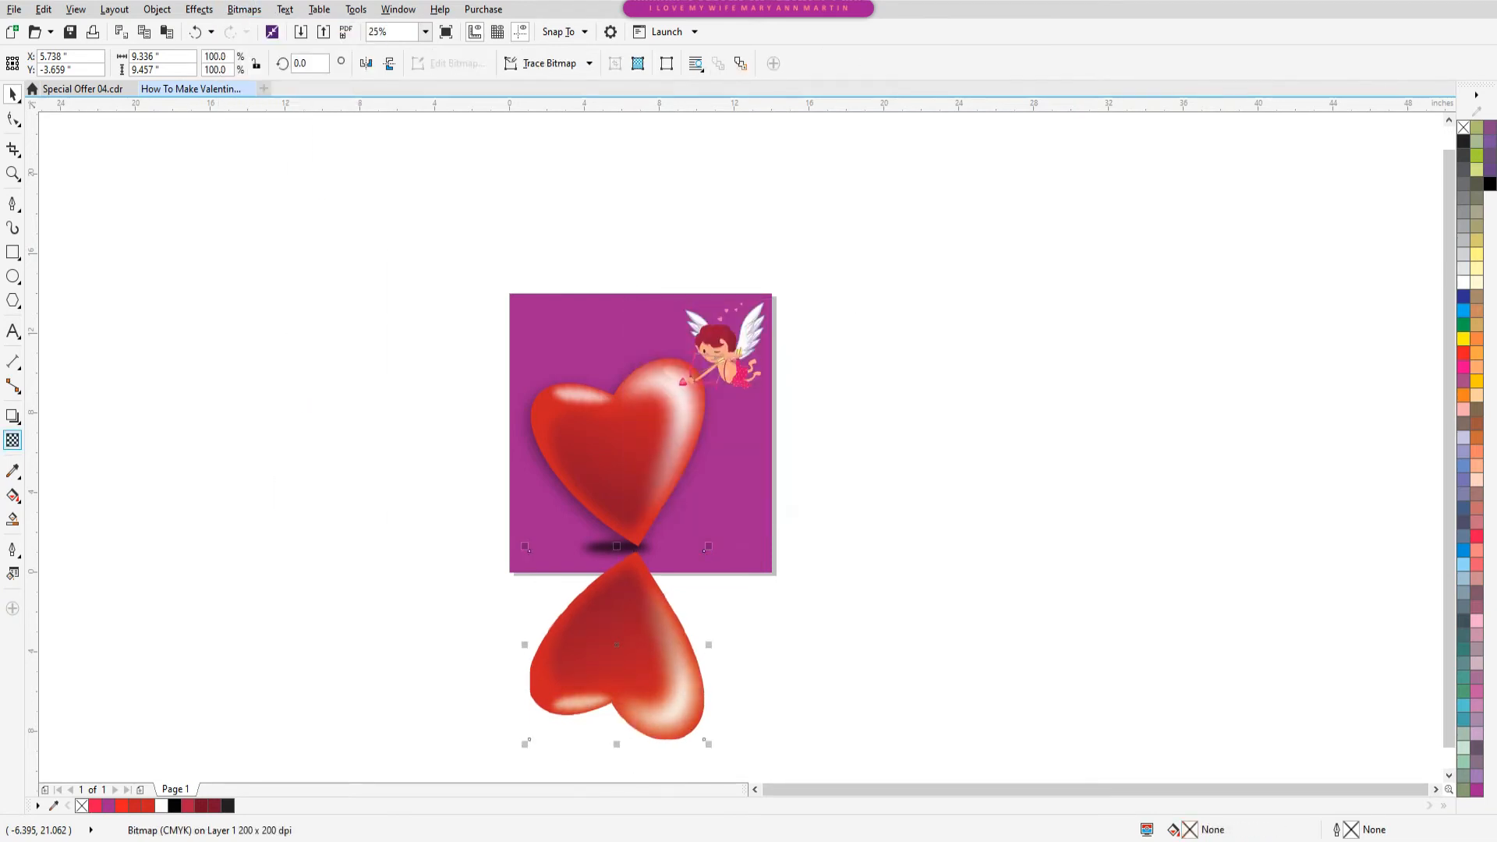
# - Apply a short linear transparency to the mirrored heart, fading the reflection out just below the original heart's tip
pyautogui.click(13, 440)
pyautogui.moveTo(635, 525); pyautogui.dragTo(628, 622)
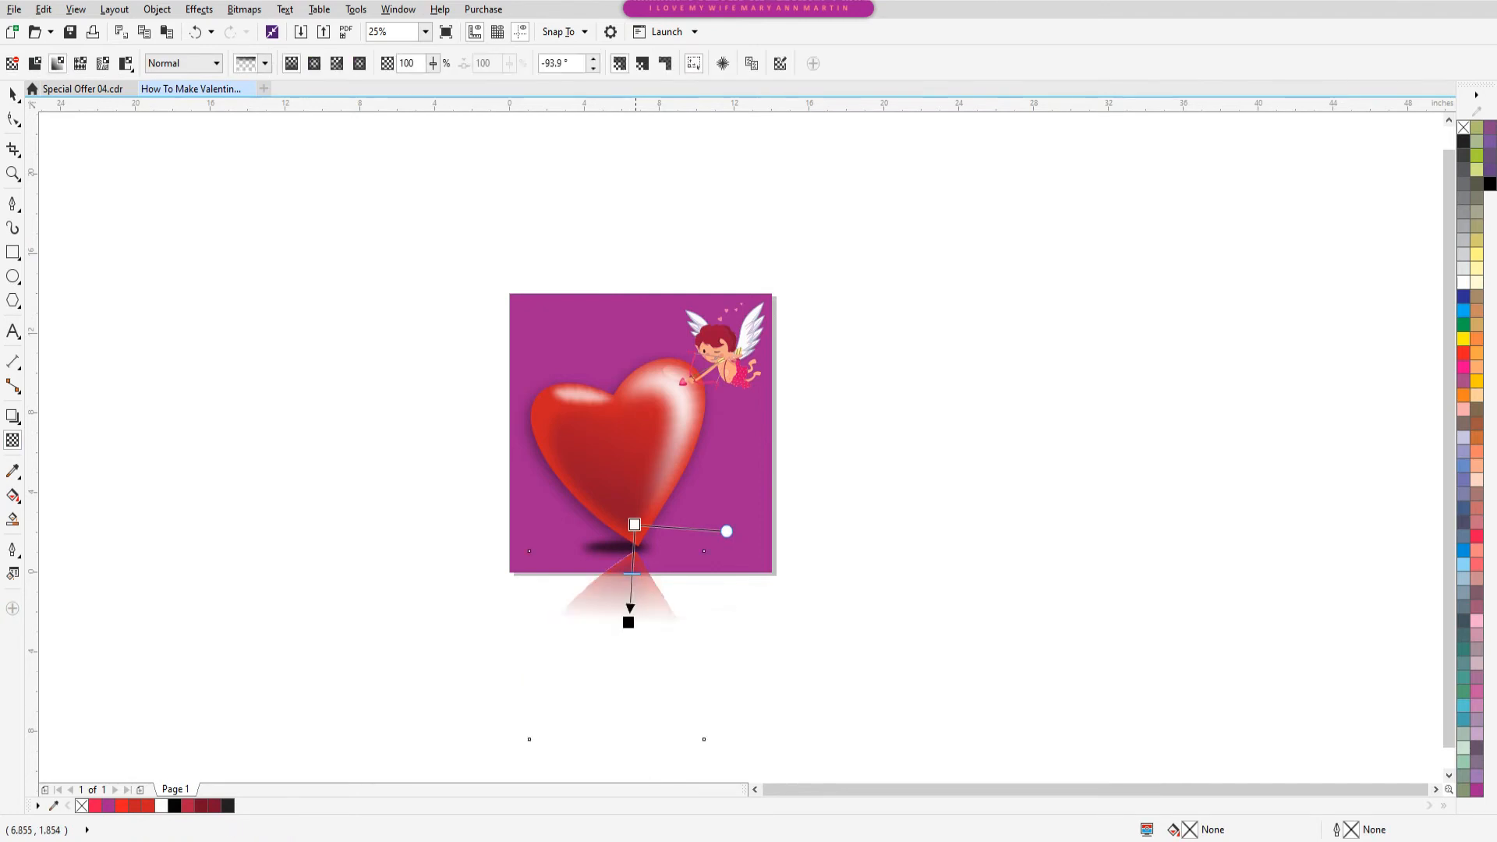
pyautogui.moveTo(635, 525); pyautogui.dragTo(639, 491)
pyautogui.moveTo(628, 622); pyautogui.dragTo(629, 580)
pyautogui.moveTo(634, 491); pyautogui.dragTo(636, 538)
pyautogui.click(13, 95)
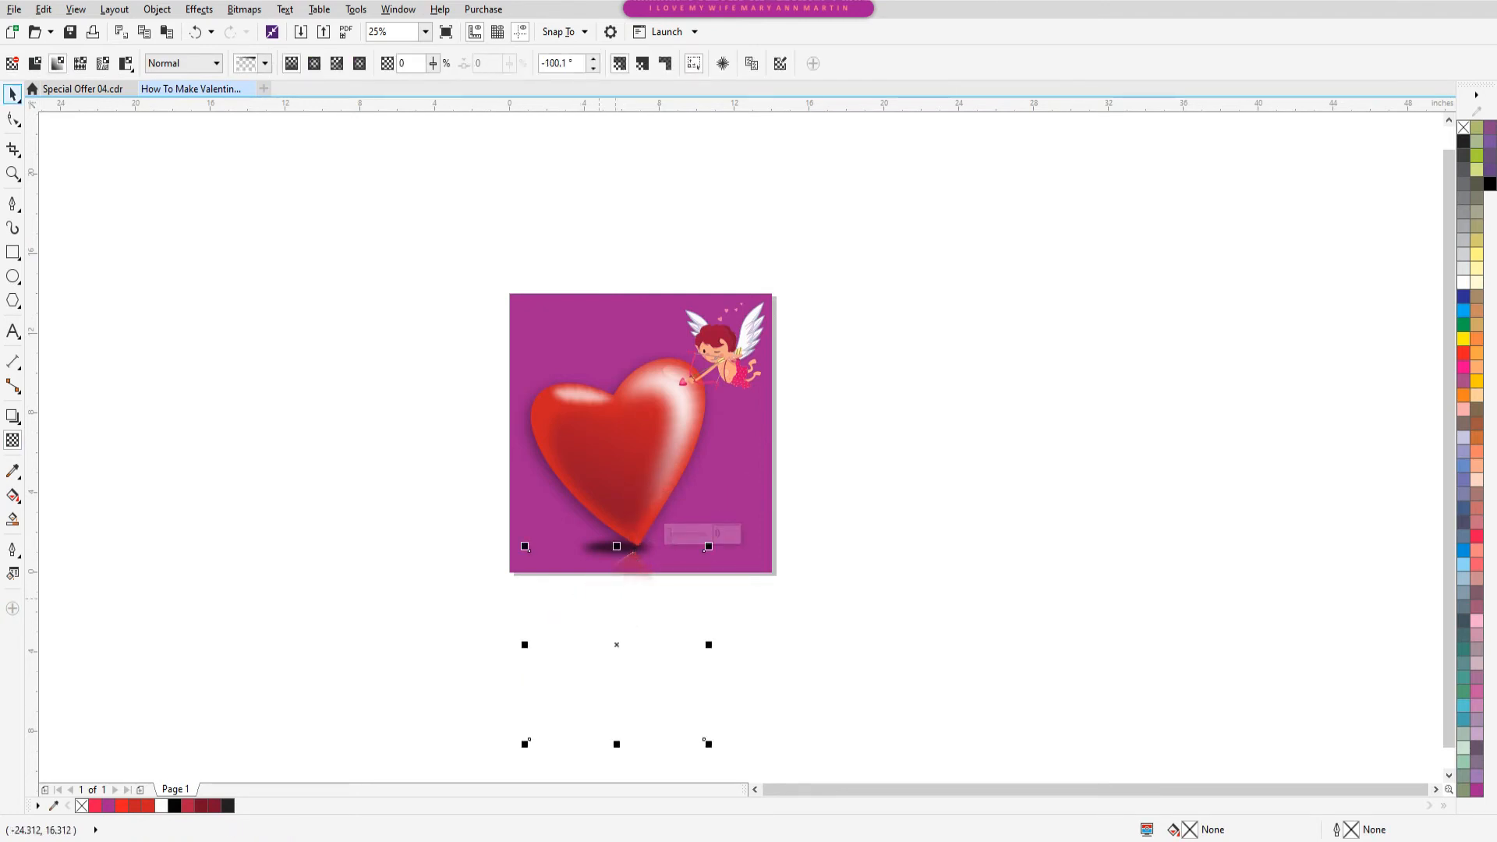
# - PowerClip the faded heart reflection inside the purple background
pyautogui.rightClick(624, 606)
pyautogui.click(679, 141)
pyautogui.click(533, 302)
pyautogui.press('Escape')
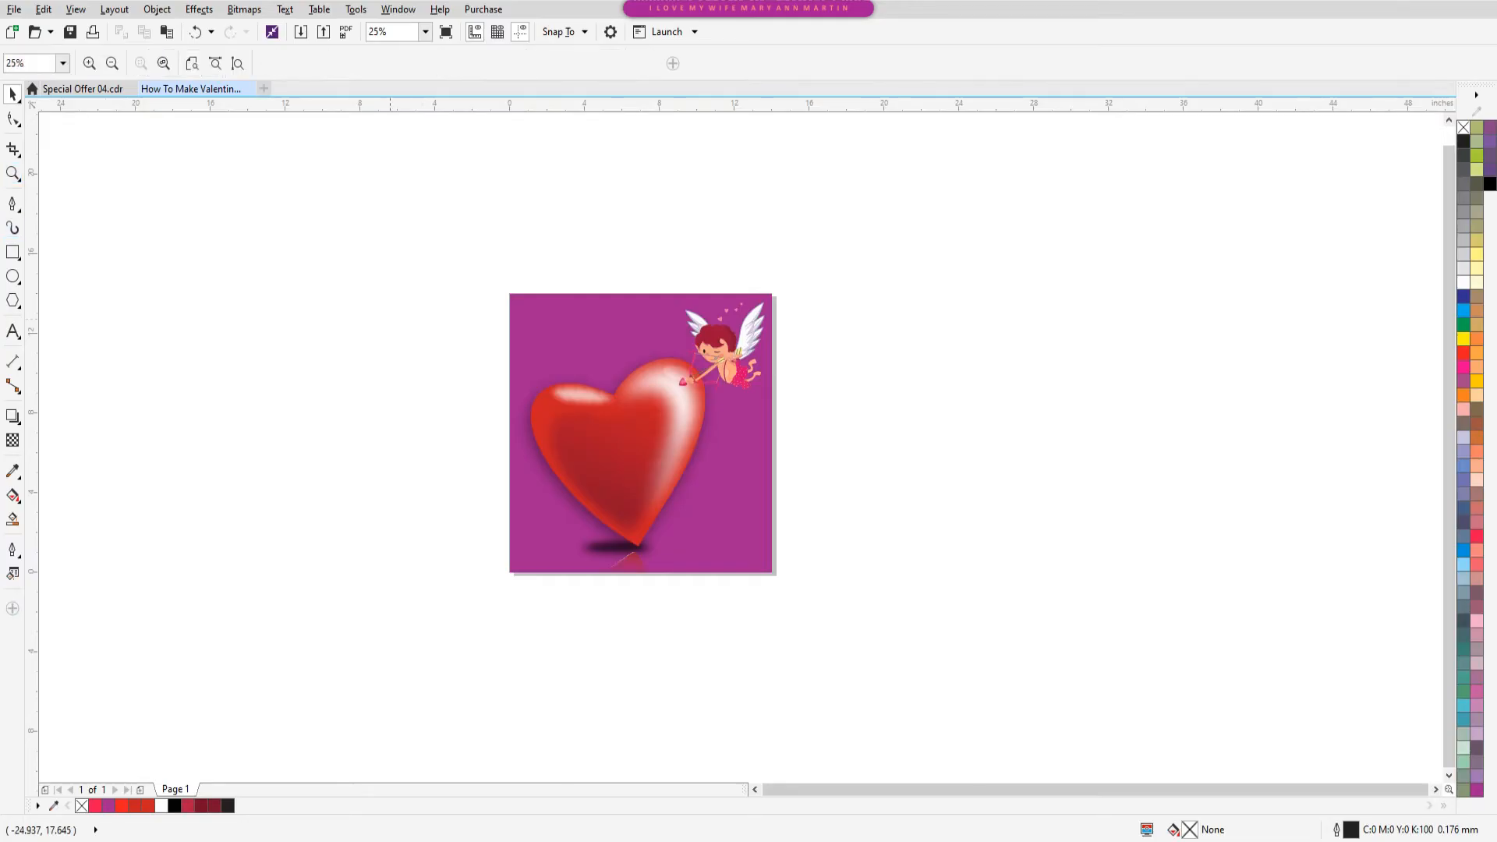
pyautogui.moveTo(389, 247); pyautogui.dragTo(976, 645)
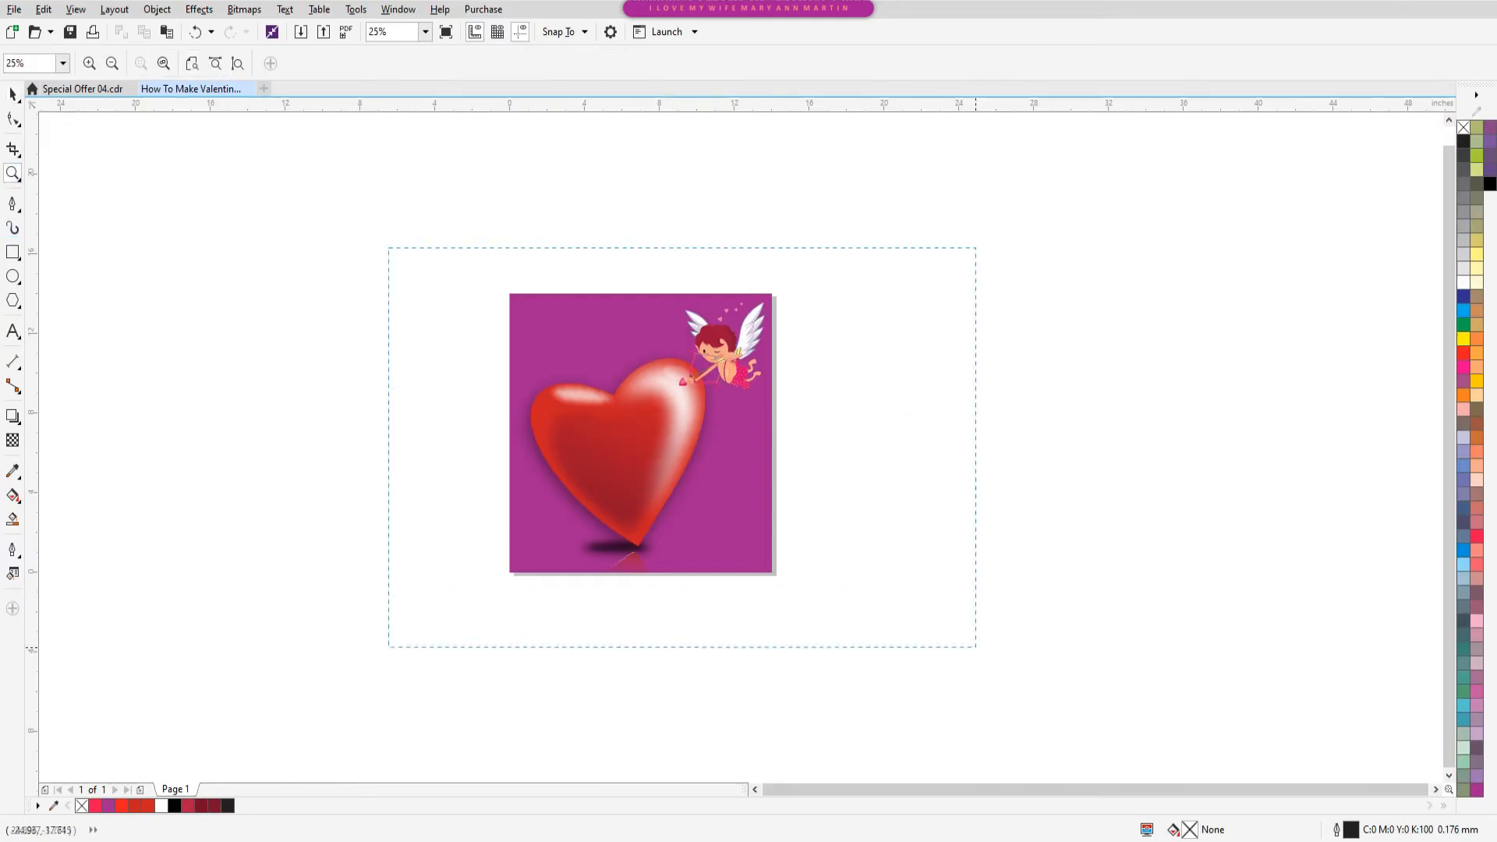
# - Add the artistic text "HAPPY VALENTINE'S" in the empty area beside the page
pyautogui.click(13, 94)
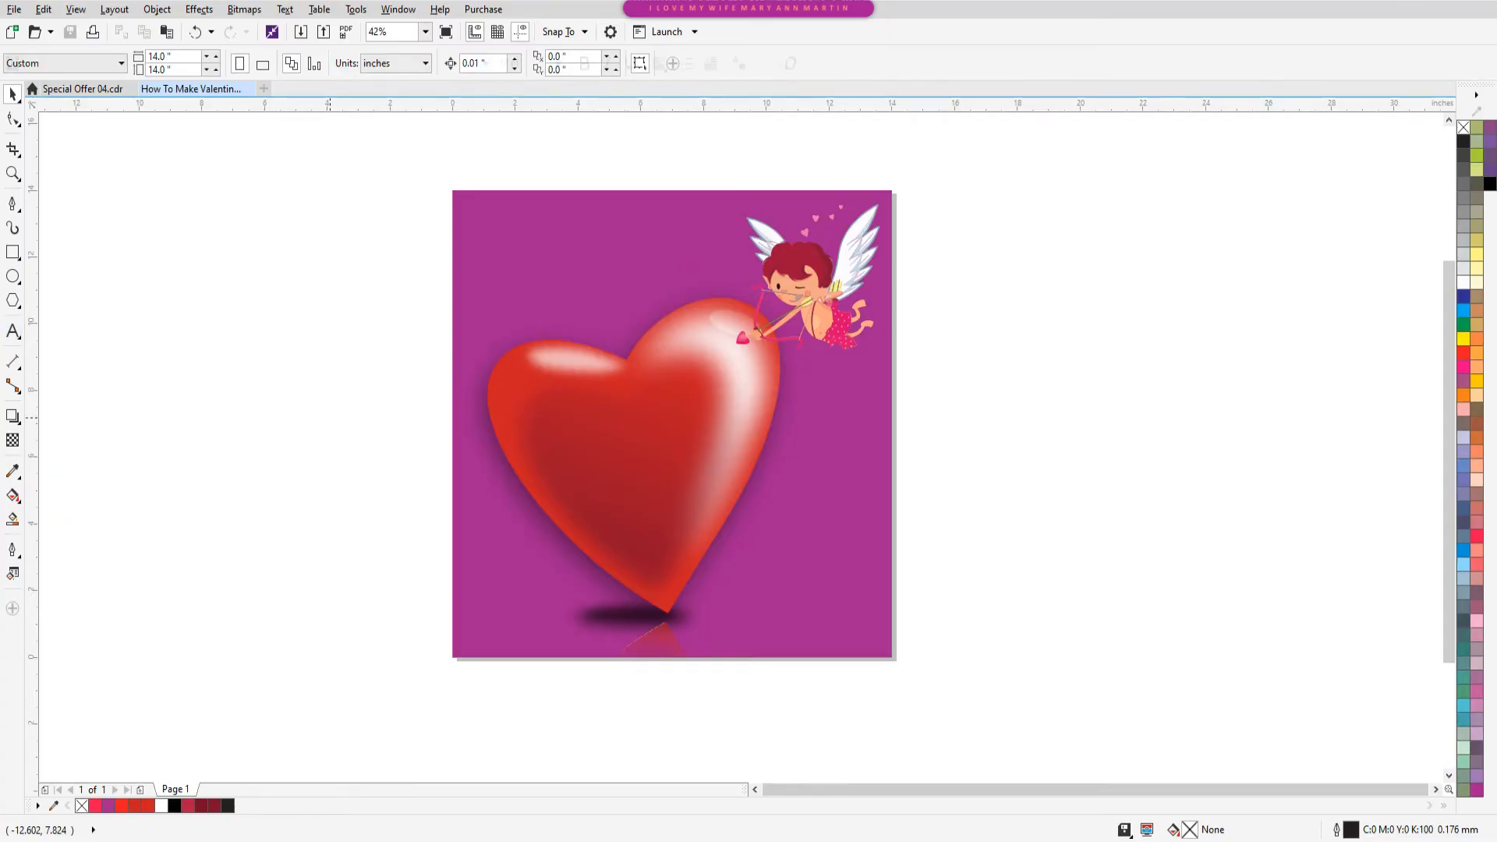
pyautogui.press('F8')
pyautogui.click(332, 412)
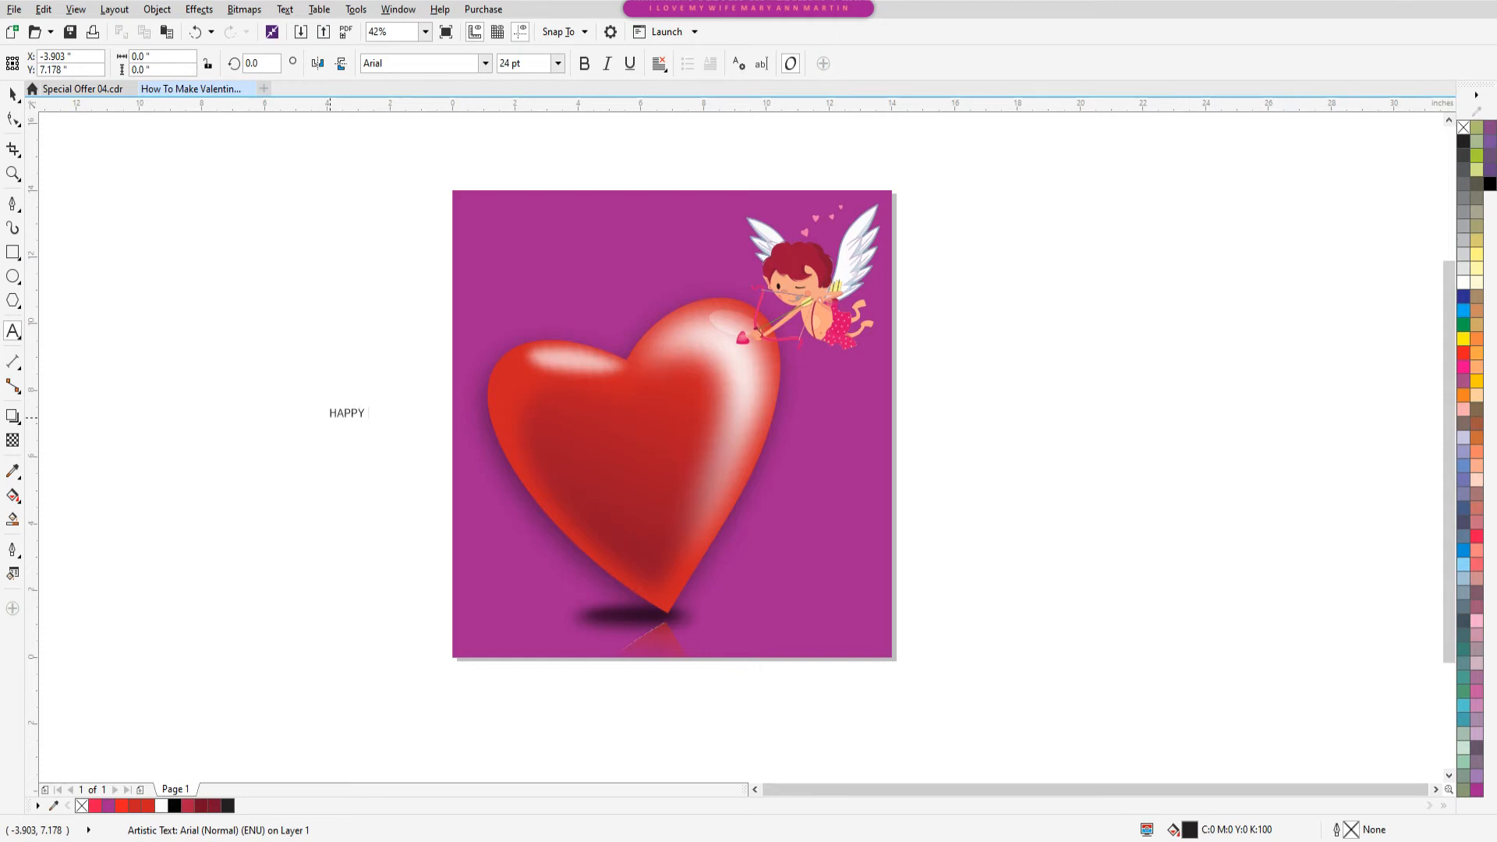
pyautogui.write("HAPPY VALENTINE'S")
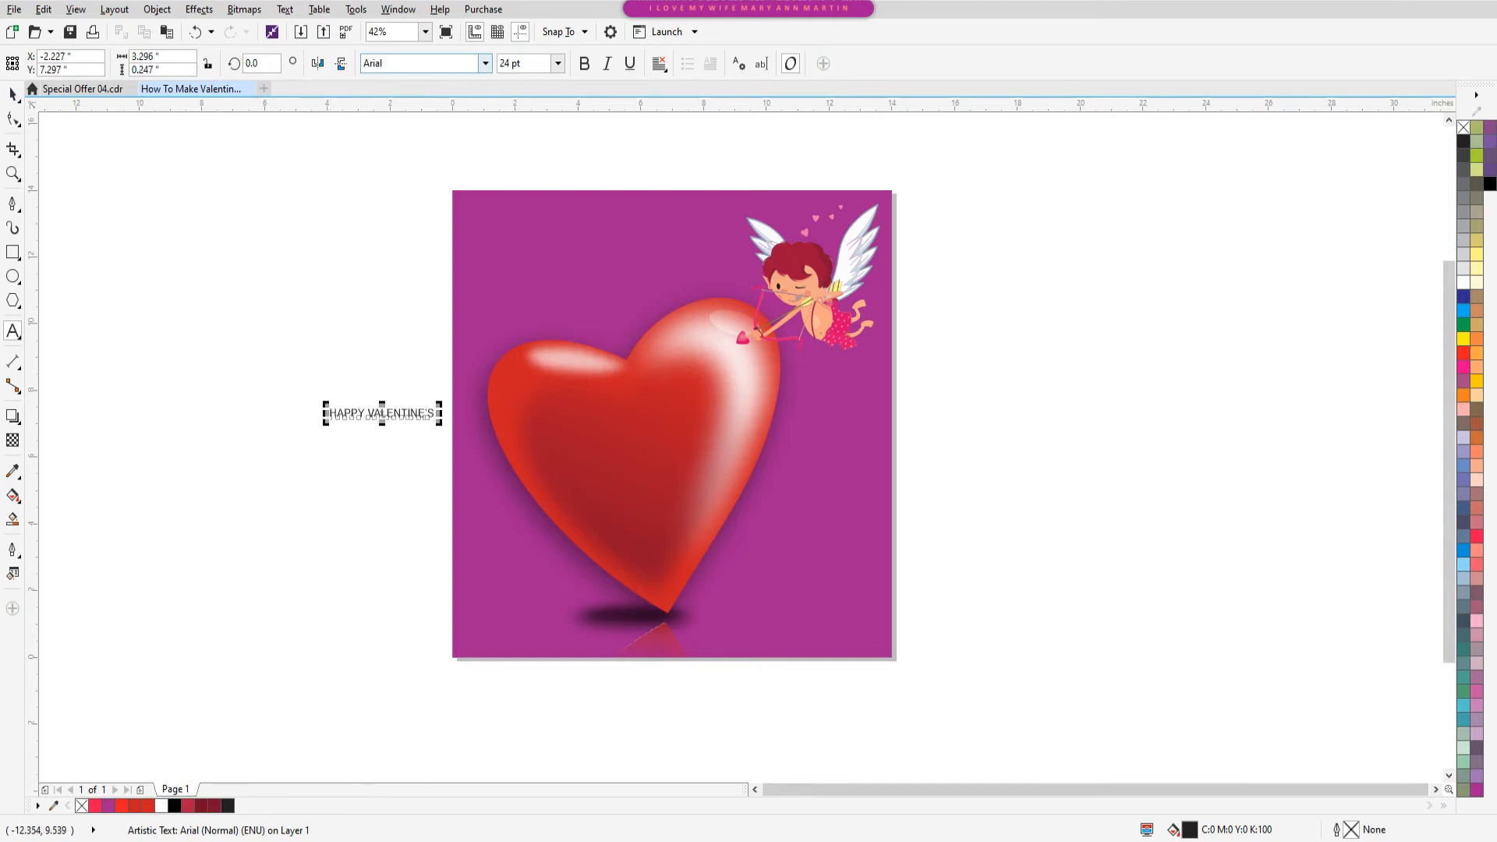
pyautogui.hotkey('ctrl', 'space')
# - Set the greeting text in Bickham Script Pro Regular and move it onto the lower part of the heart
pyautogui.click(485, 63)
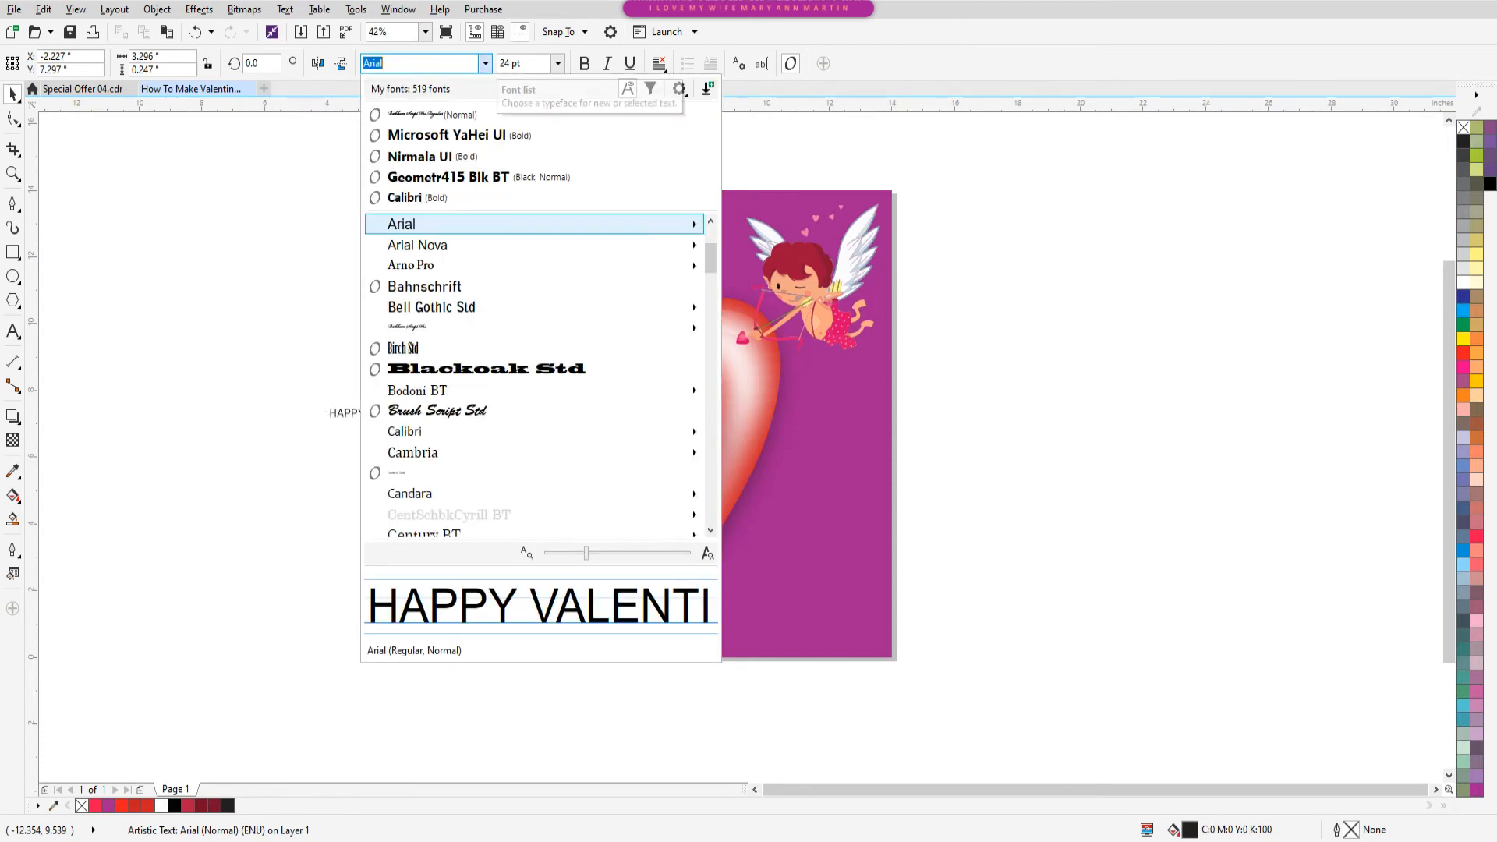
pyautogui.scroll(-15, 534, 374)
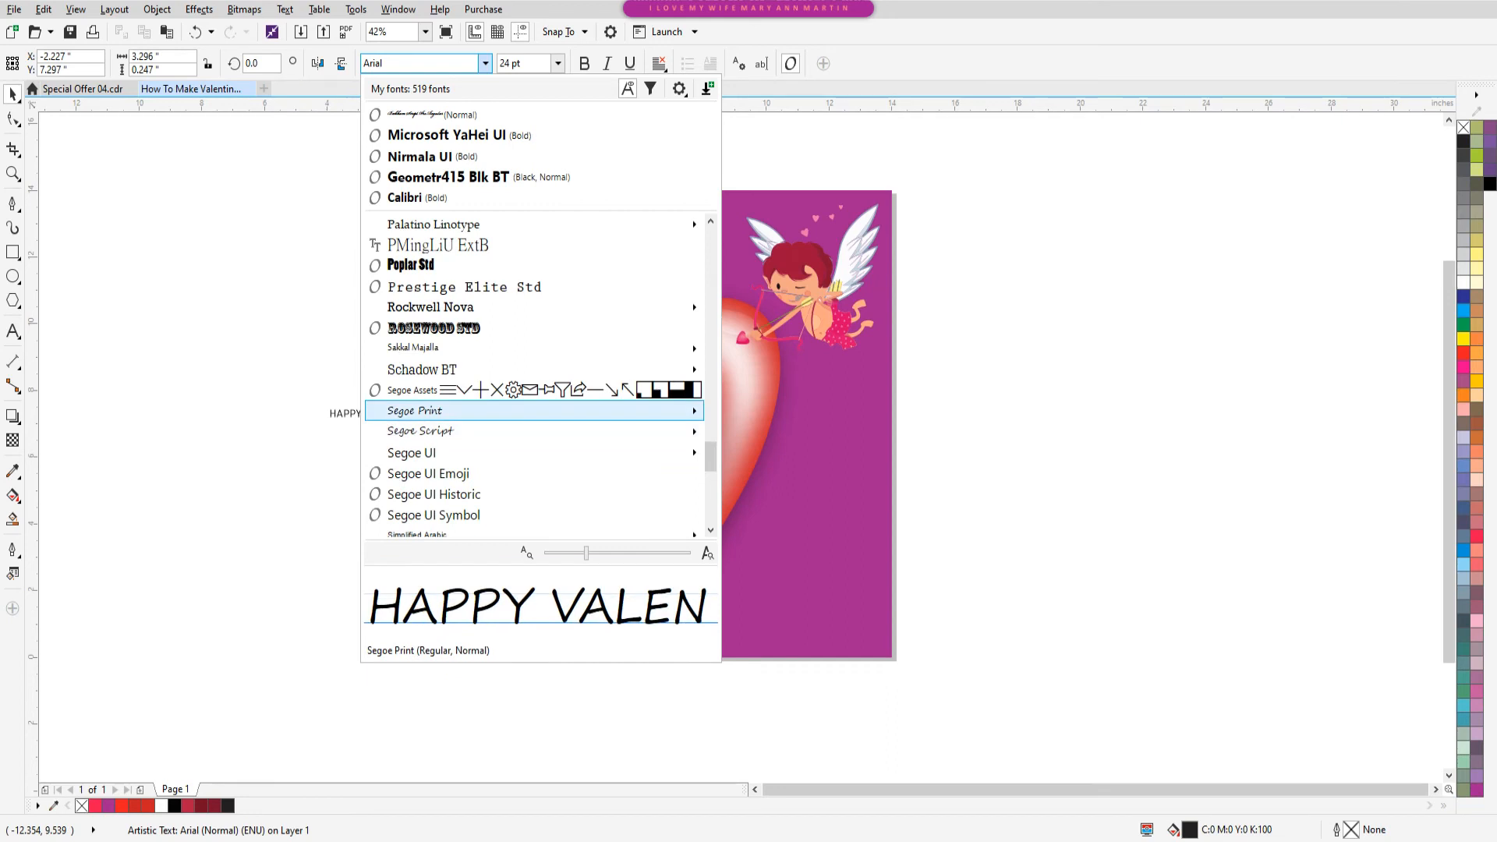
pyautogui.scroll(8, 436, 411)
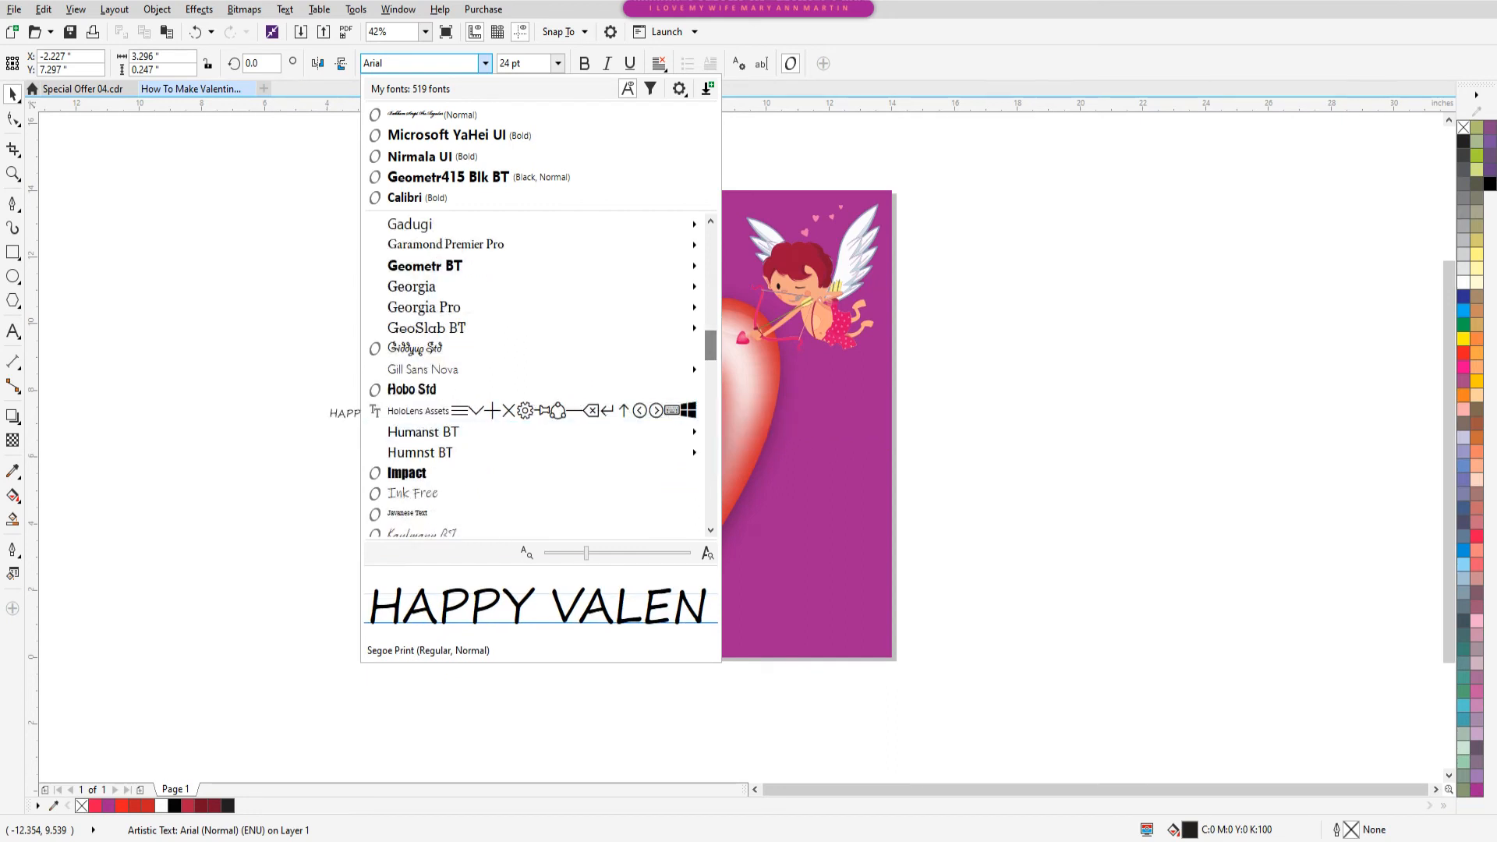
pyautogui.scroll(2, 468, 287)
pyautogui.click(433, 115)
pyautogui.moveTo(419, 417); pyautogui.dragTo(700, 535)
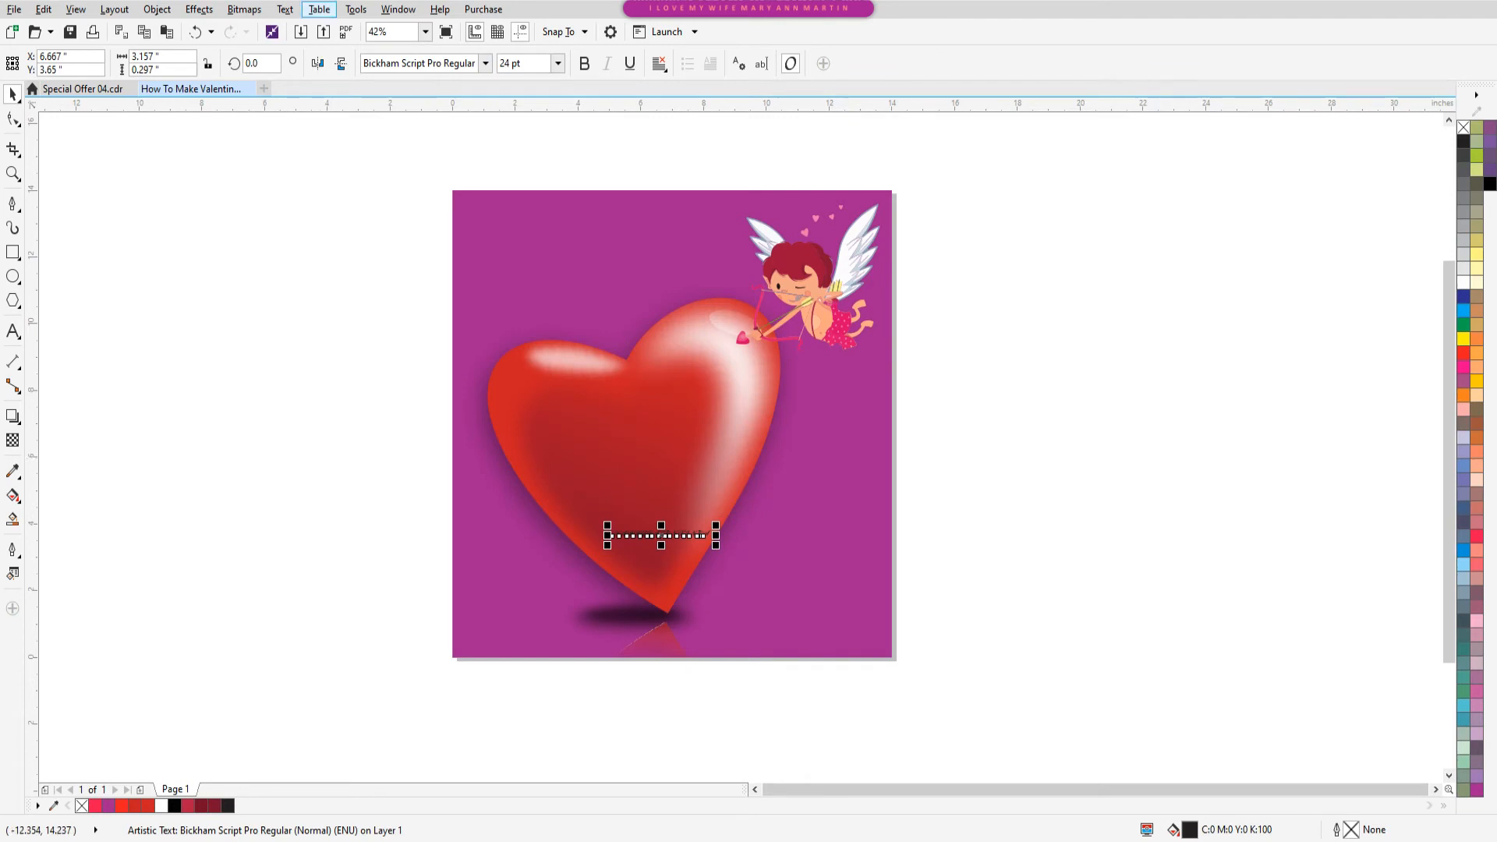
# - Change the case of the greeting text to Title Case
pyautogui.click(285, 9)
pyautogui.click(327, 411)
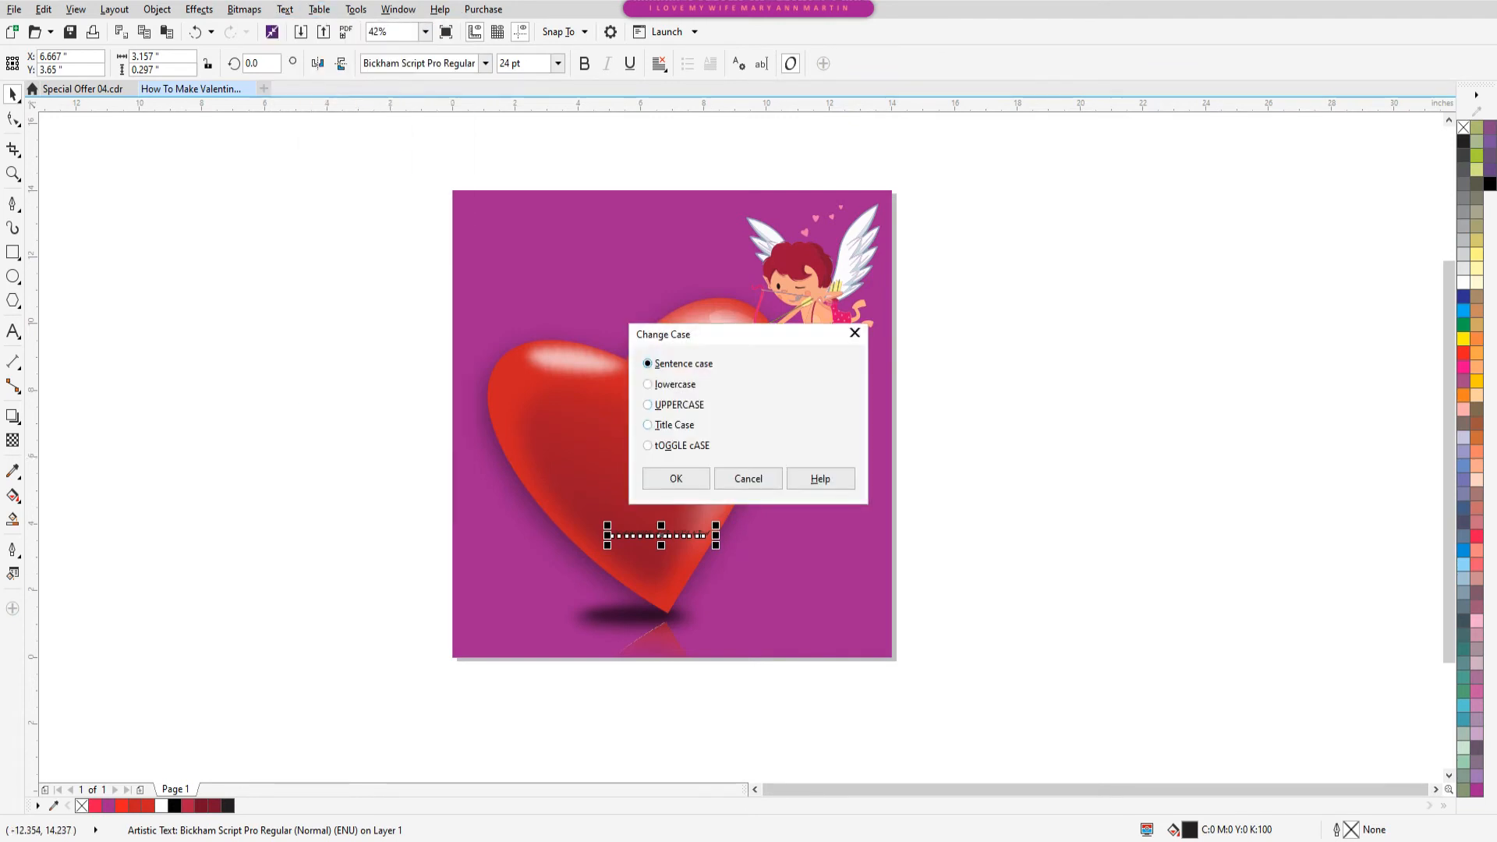
pyautogui.click(673, 425)
pyautogui.click(676, 479)
# - Break the greeting into two lines, "Happy" above "Valentine's", and tighten the line spacing
pyautogui.moveTo(739, 545); pyautogui.dragTo(1068, 639)
pyautogui.press('F8')
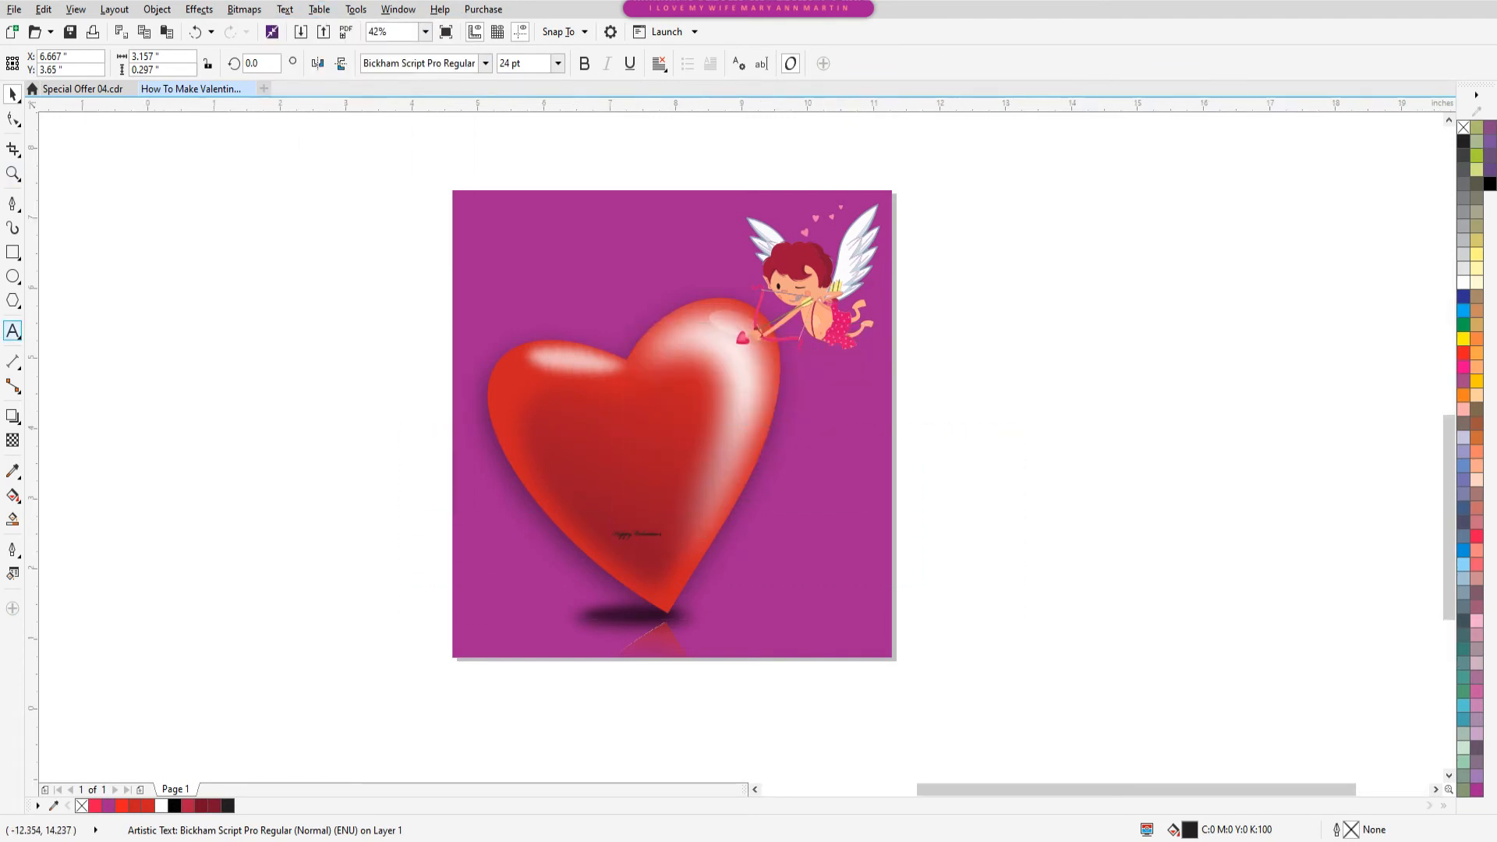
pyautogui.click(588, 452)
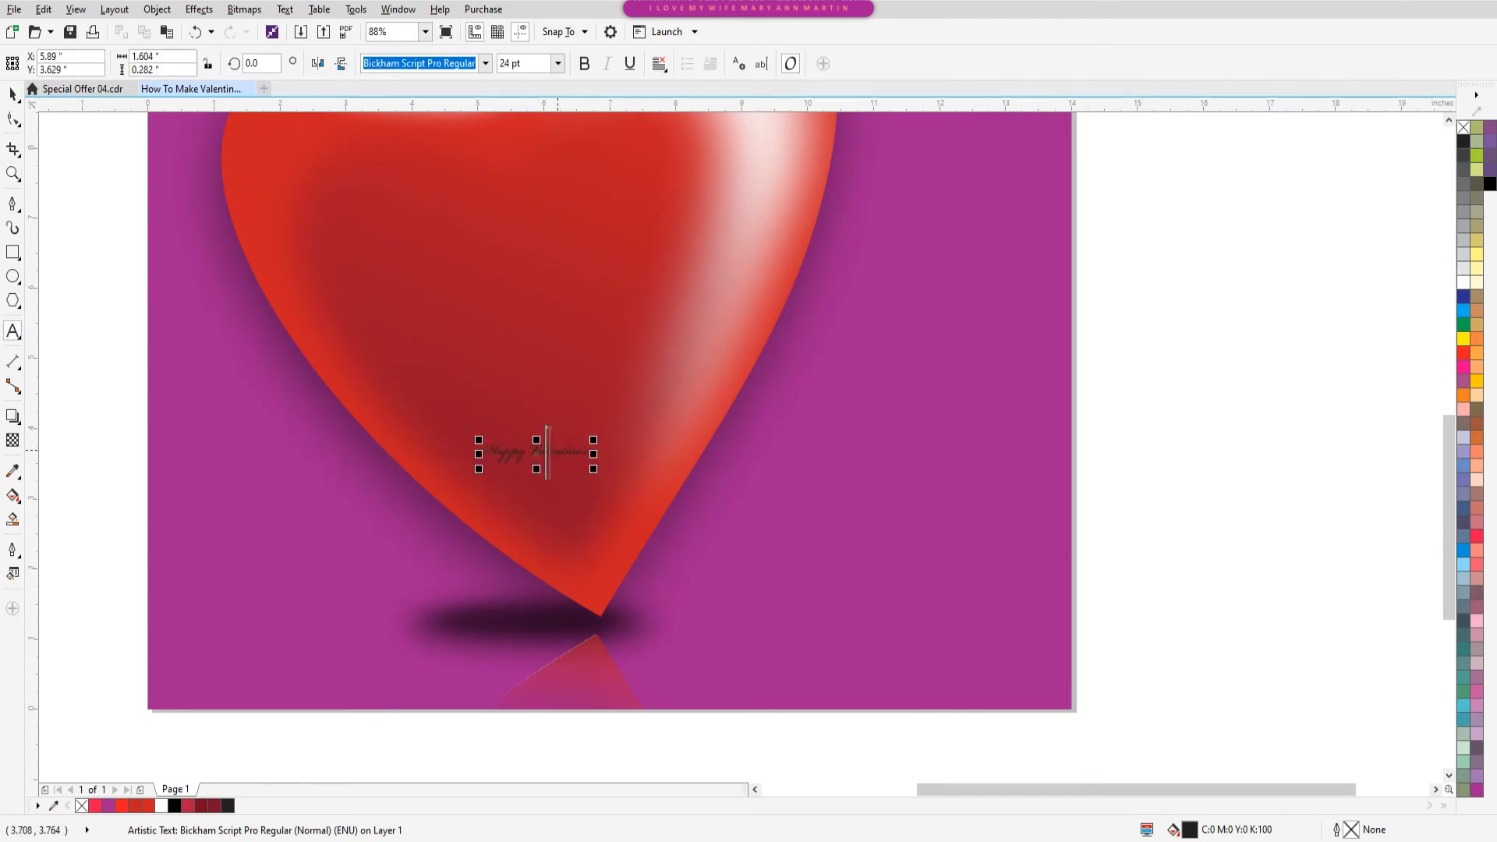
pyautogui.click(13, 118)
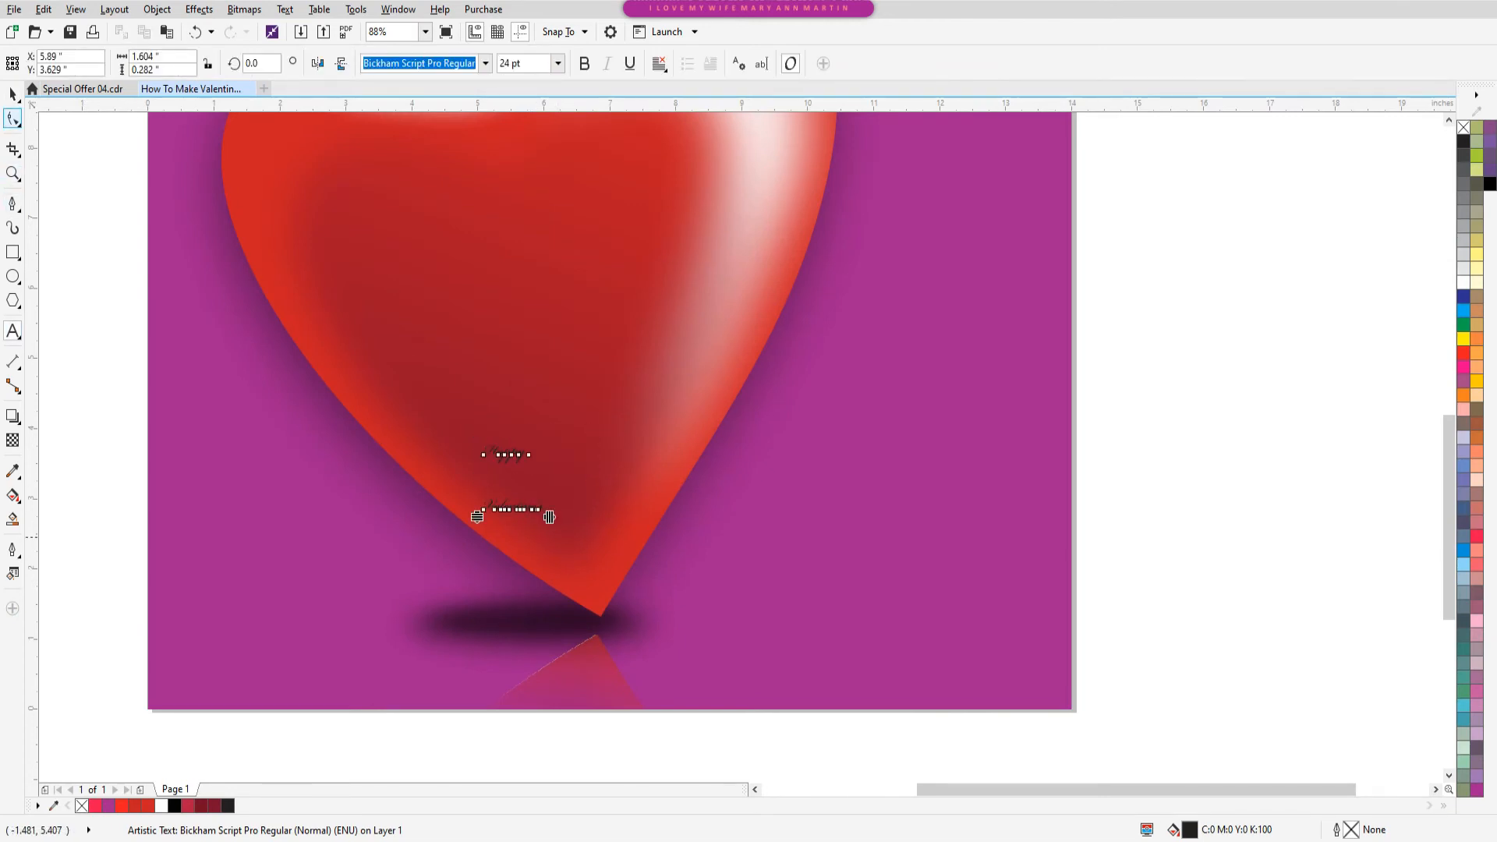
pyautogui.moveTo(478, 515); pyautogui.dragTo(478, 476)
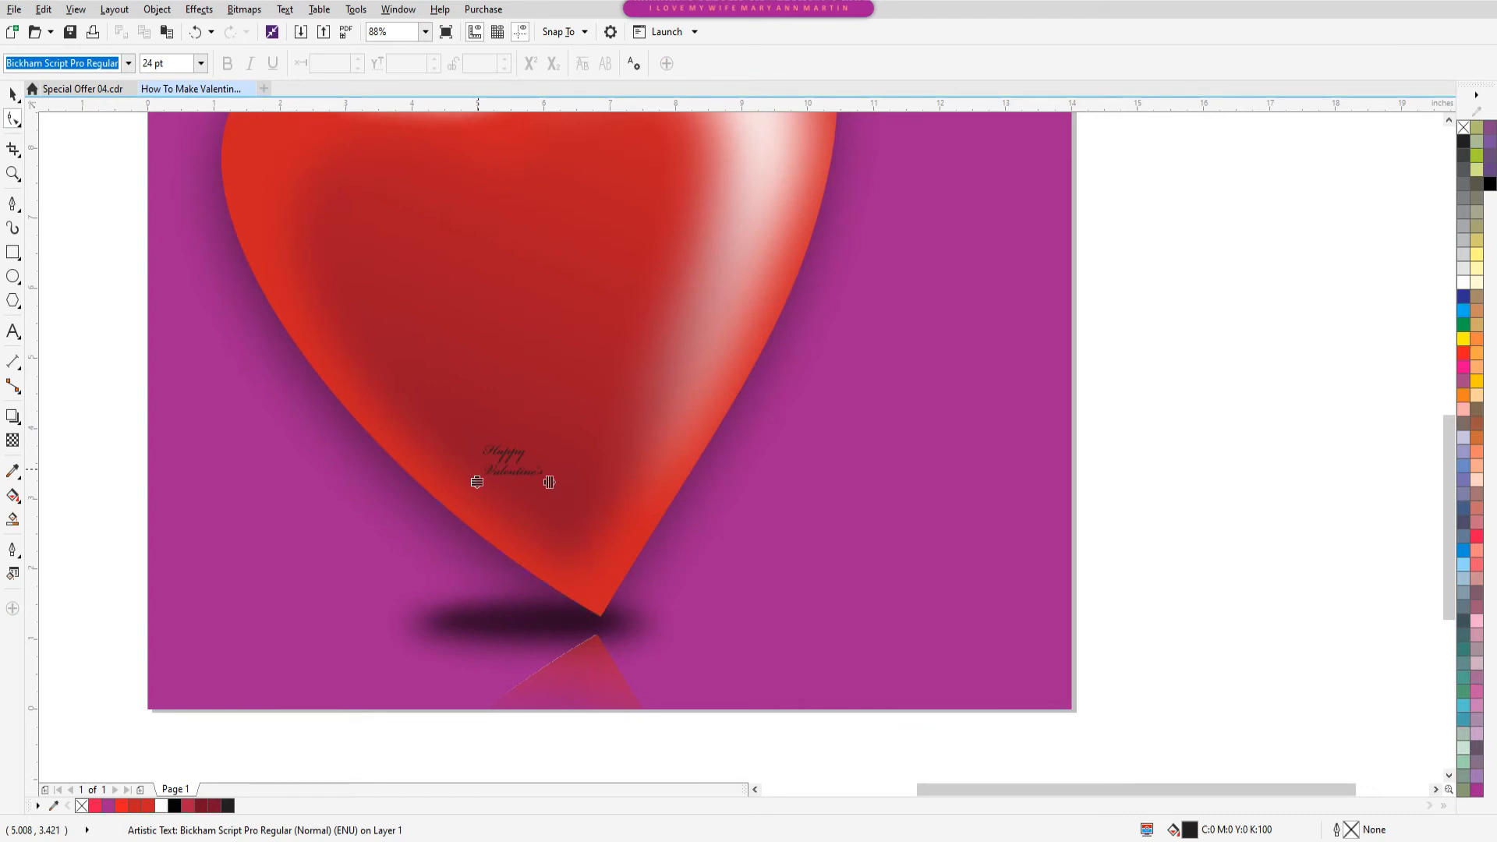
pyautogui.click(13, 94)
# - Enlarge the greeting to about 89 pt, rotate it about 12.7 degrees and place it beside the heart's lower right edge
pyautogui.scroll(-2, 303, 280)
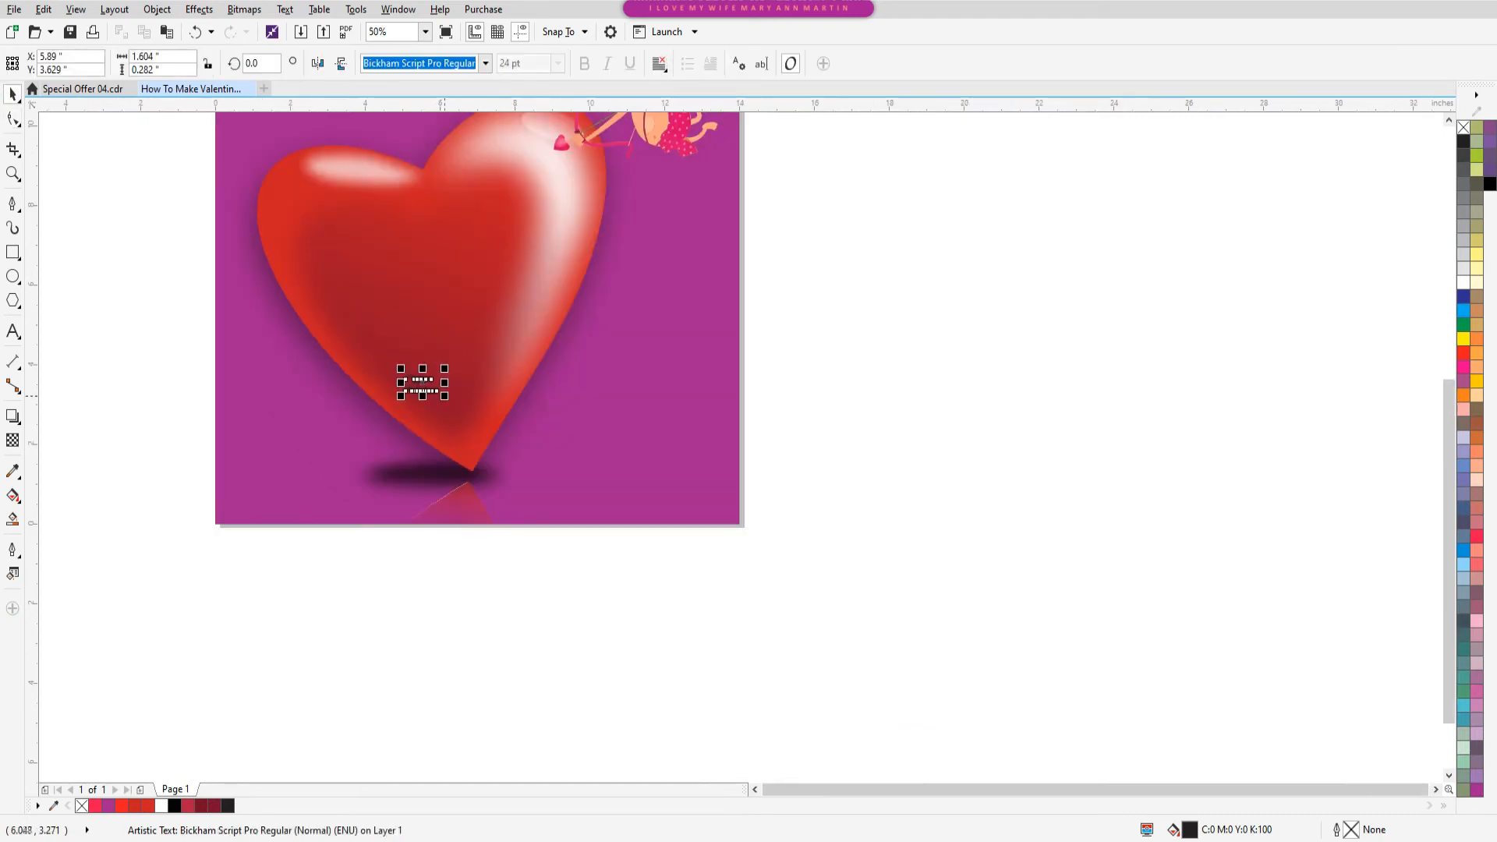
pyautogui.moveTo(446, 397)
pyautogui.mouseDown()
pyautogui.moveTo(523, 438)
pyautogui.moveTo(689, 363)
pyautogui.mouseUp()
pyautogui.click(622, 393)
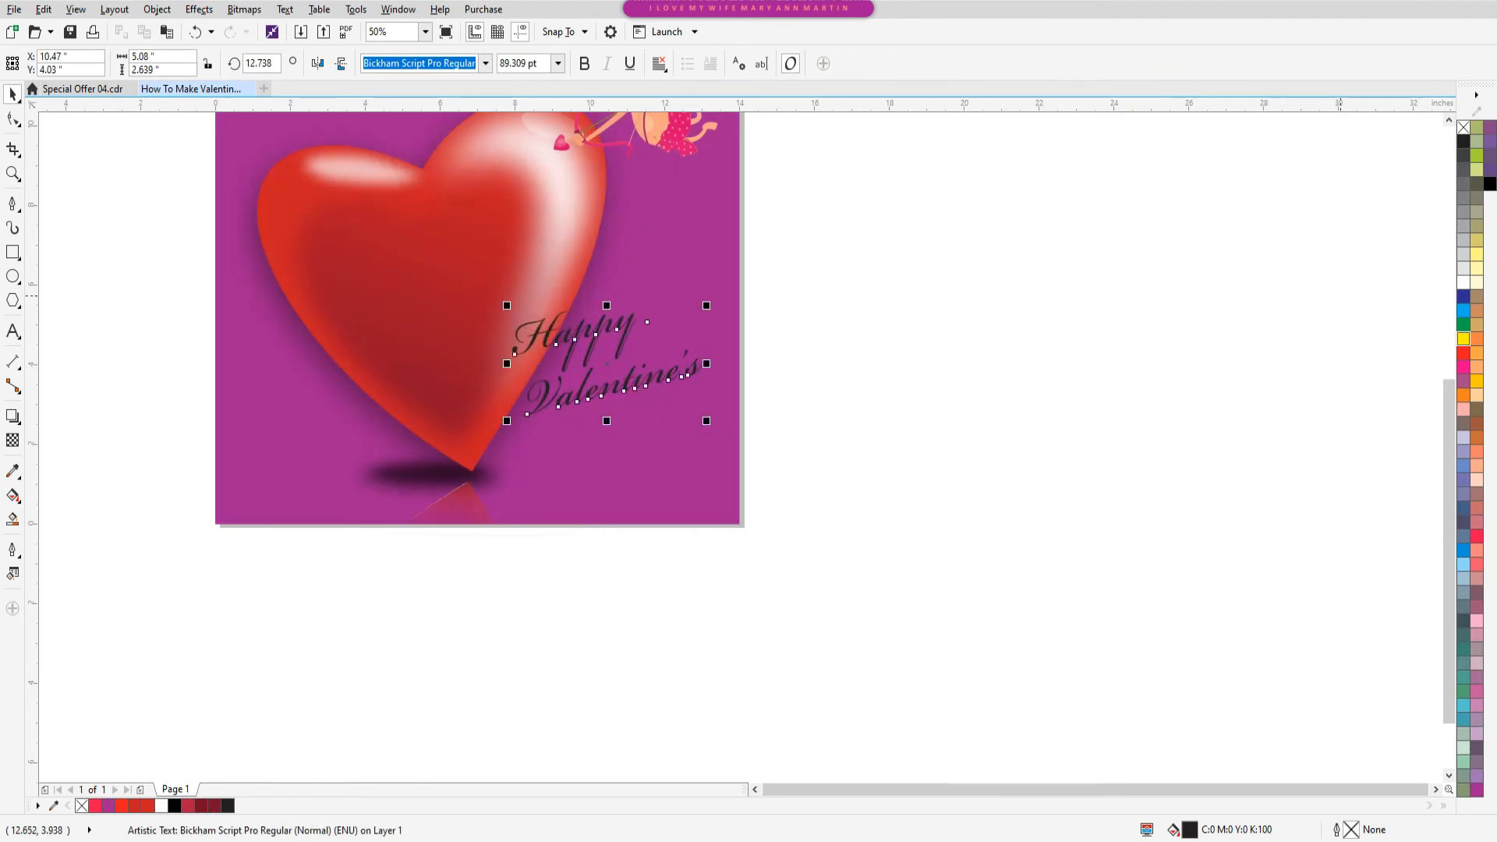
# - Fill the "Happy Valentine's" text white and give it a short, soft black drop shadow
pyautogui.click(1464, 338)
pyautogui.click(1477, 382)
pyautogui.click(1463, 282)
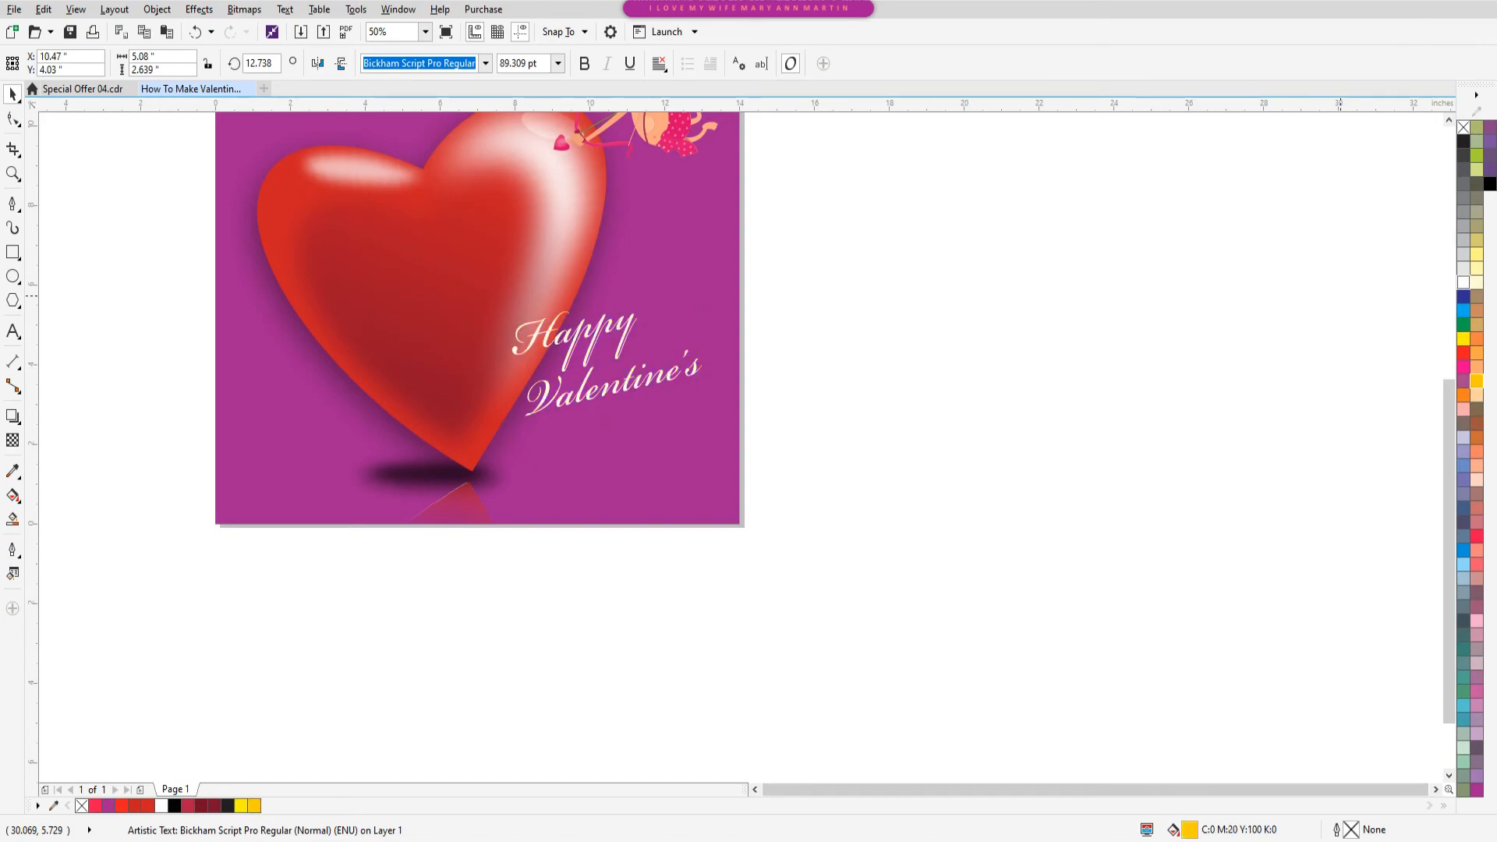
pyautogui.click(13, 416)
pyautogui.moveTo(607, 364); pyautogui.dragTo(652, 418)
pyautogui.click(12, 94)
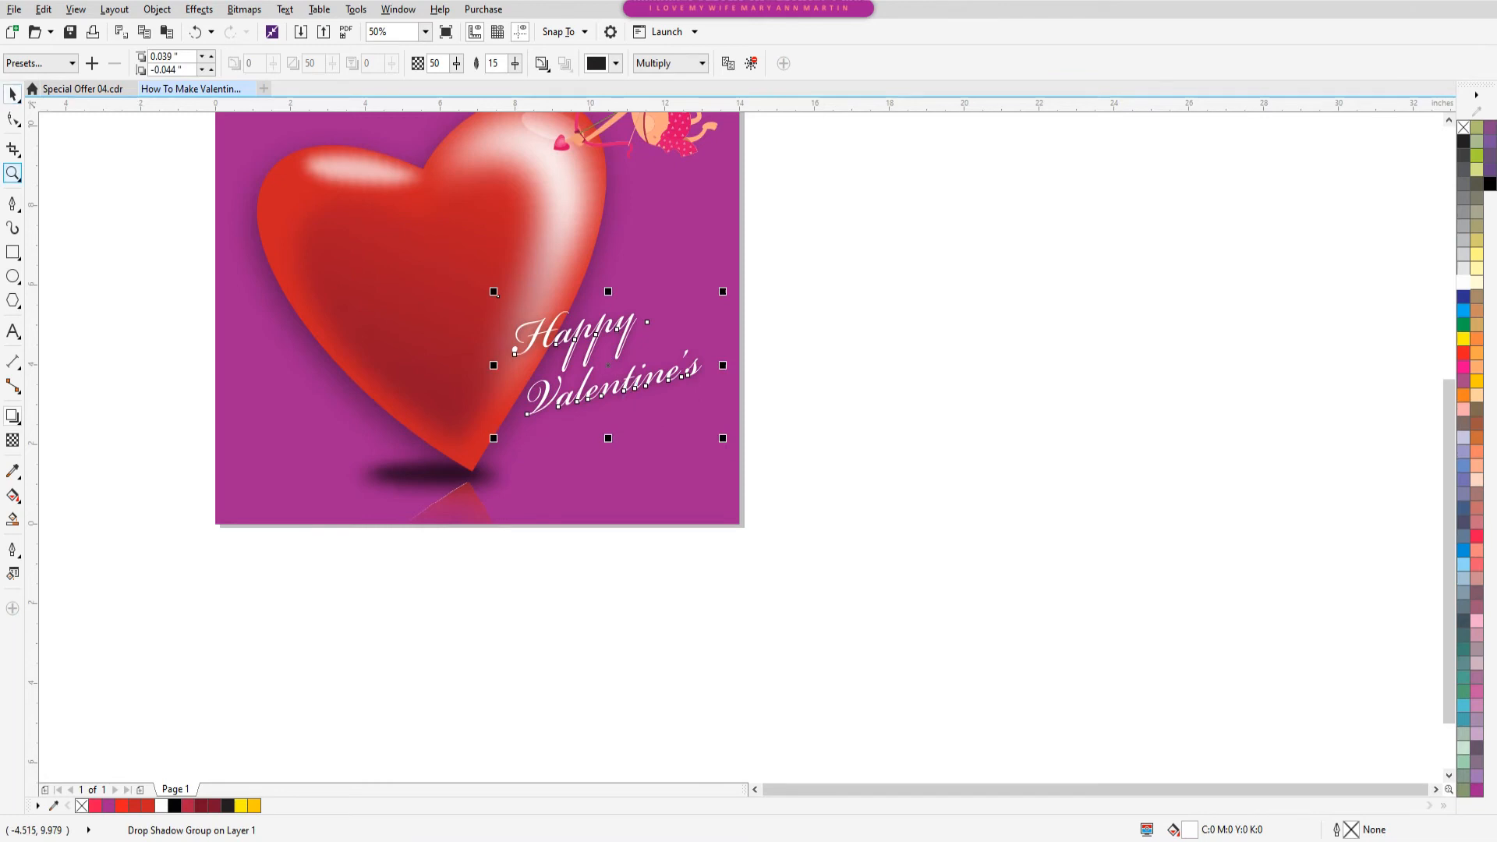
# - Add the text "Day" in Bickham Script Pro Regular, enlarge it to about 195 pt and place it just below "Valentine's"
pyautogui.click(104, 324)
pyautogui.write('dAY')
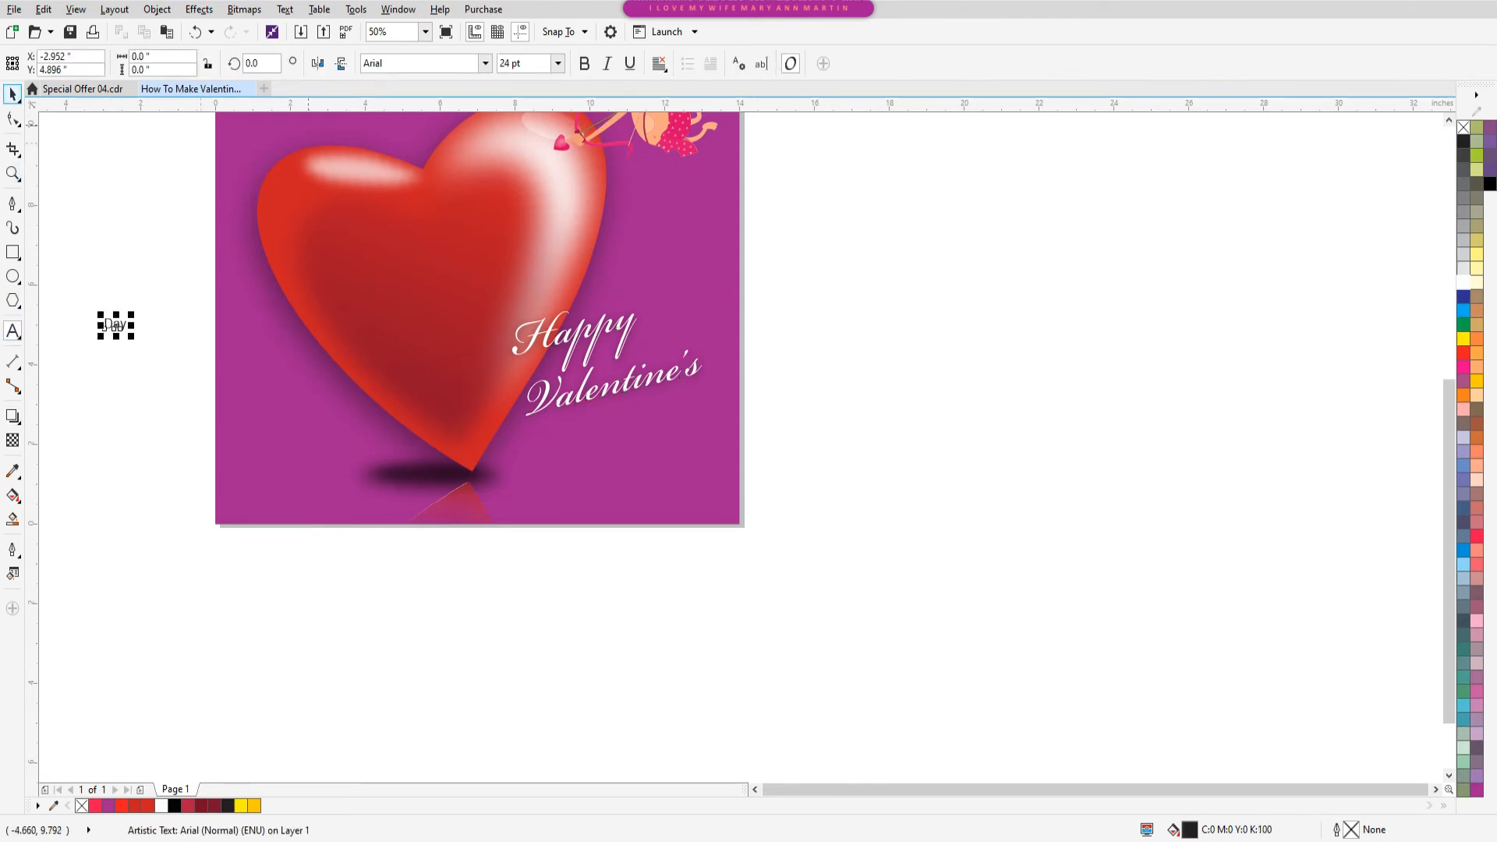
pyautogui.click(485, 63)
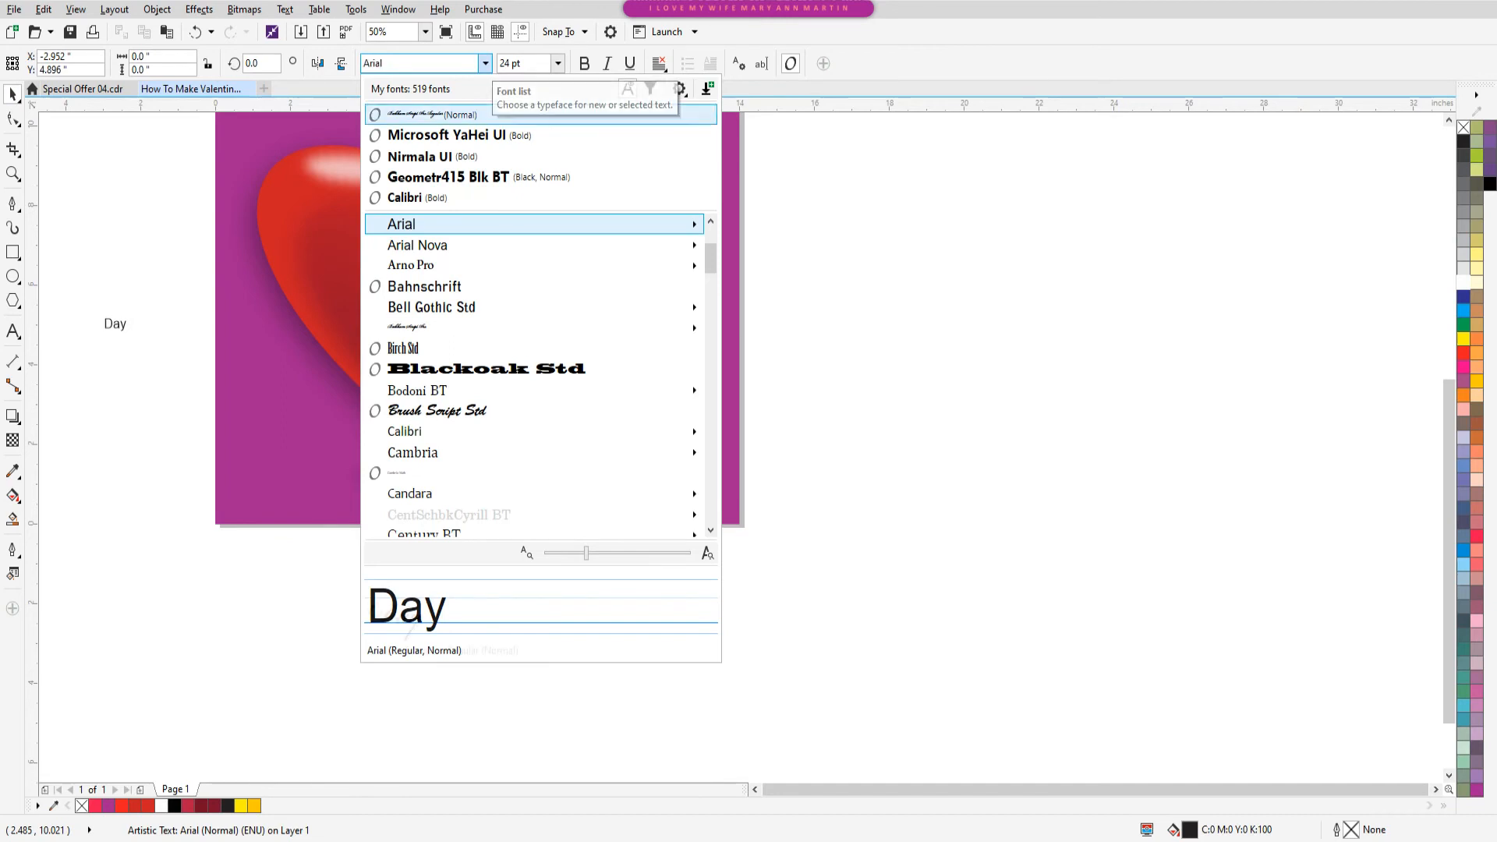
pyautogui.click(469, 114)
pyautogui.moveTo(126, 340); pyautogui.dragTo(656, 441)
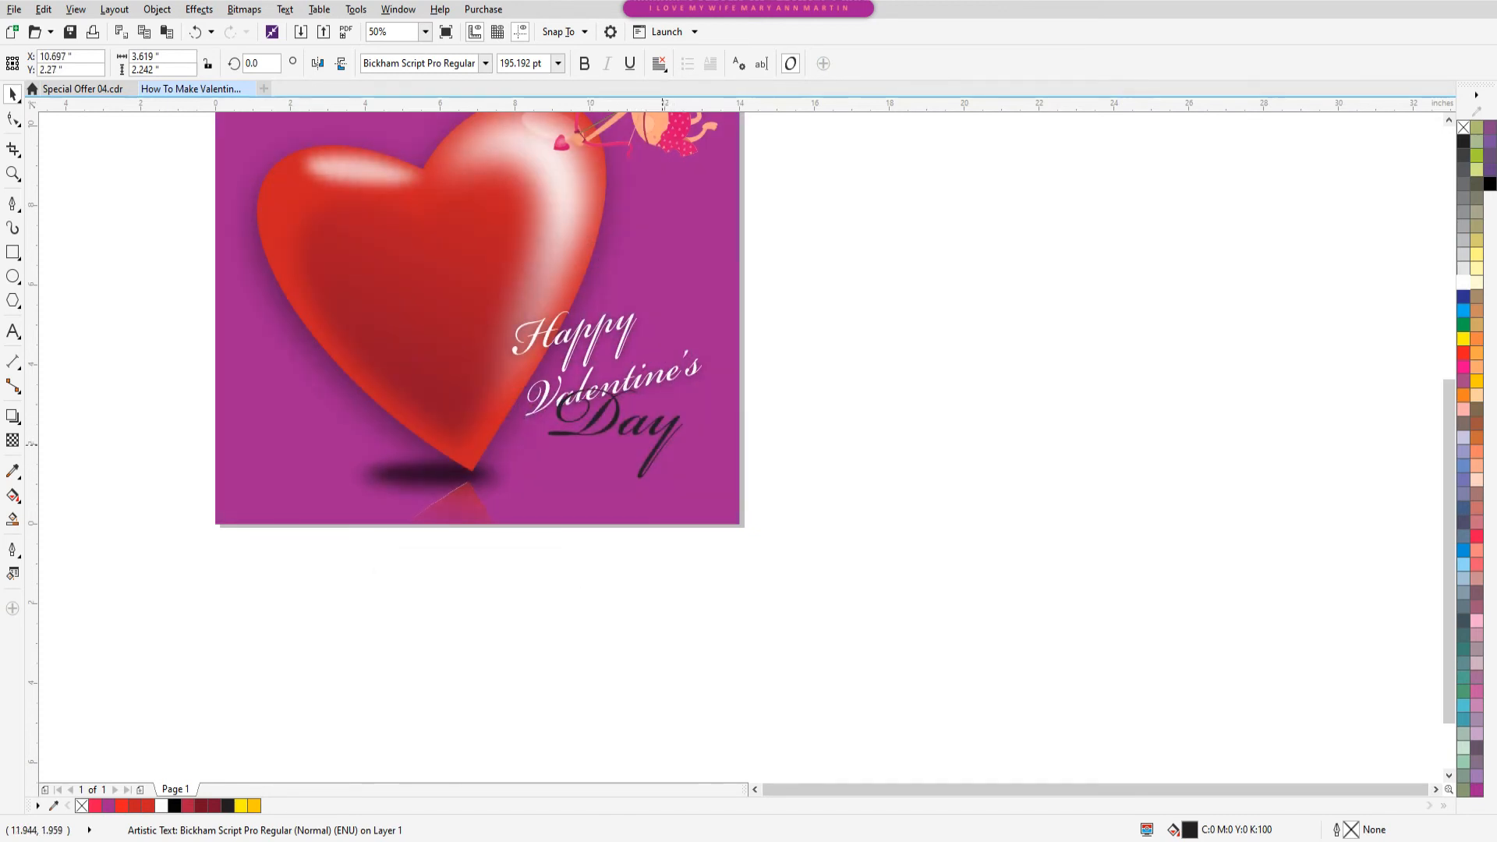
# - Fill the word "Day" red (C0 M100 Y100 K0) and arrange it behind the "Happy Valentine's" text
pyautogui.click(615, 360)
pyautogui.click(615, 360)
pyautogui.click(677, 435)
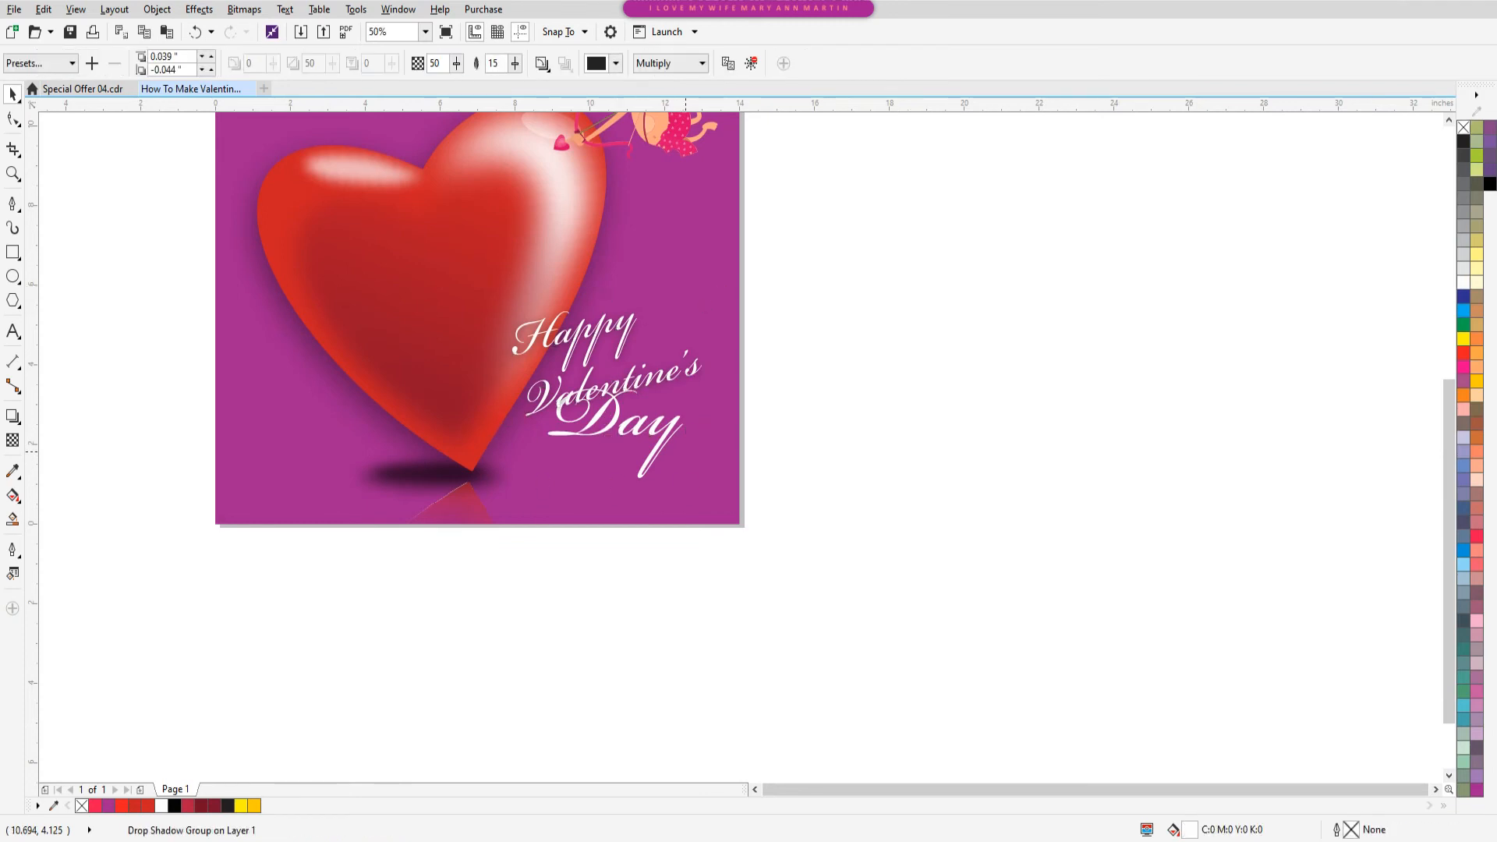
pyautogui.click(676, 431)
pyautogui.click(1463, 563)
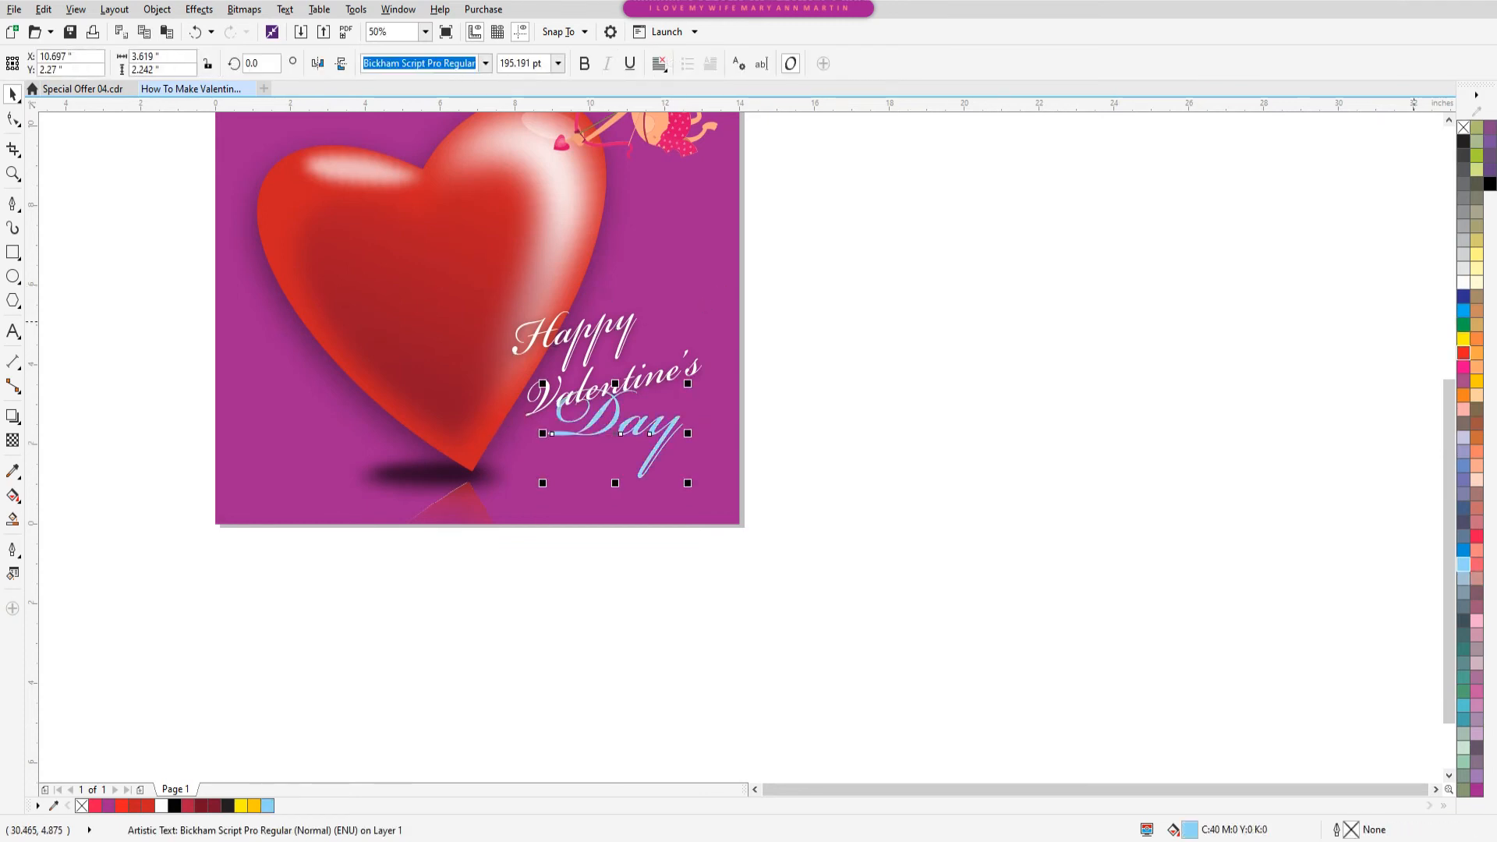
pyautogui.click(1463, 353)
pyautogui.click(865, 426)
pyautogui.click(663, 429)
pyautogui.click(661, 440)
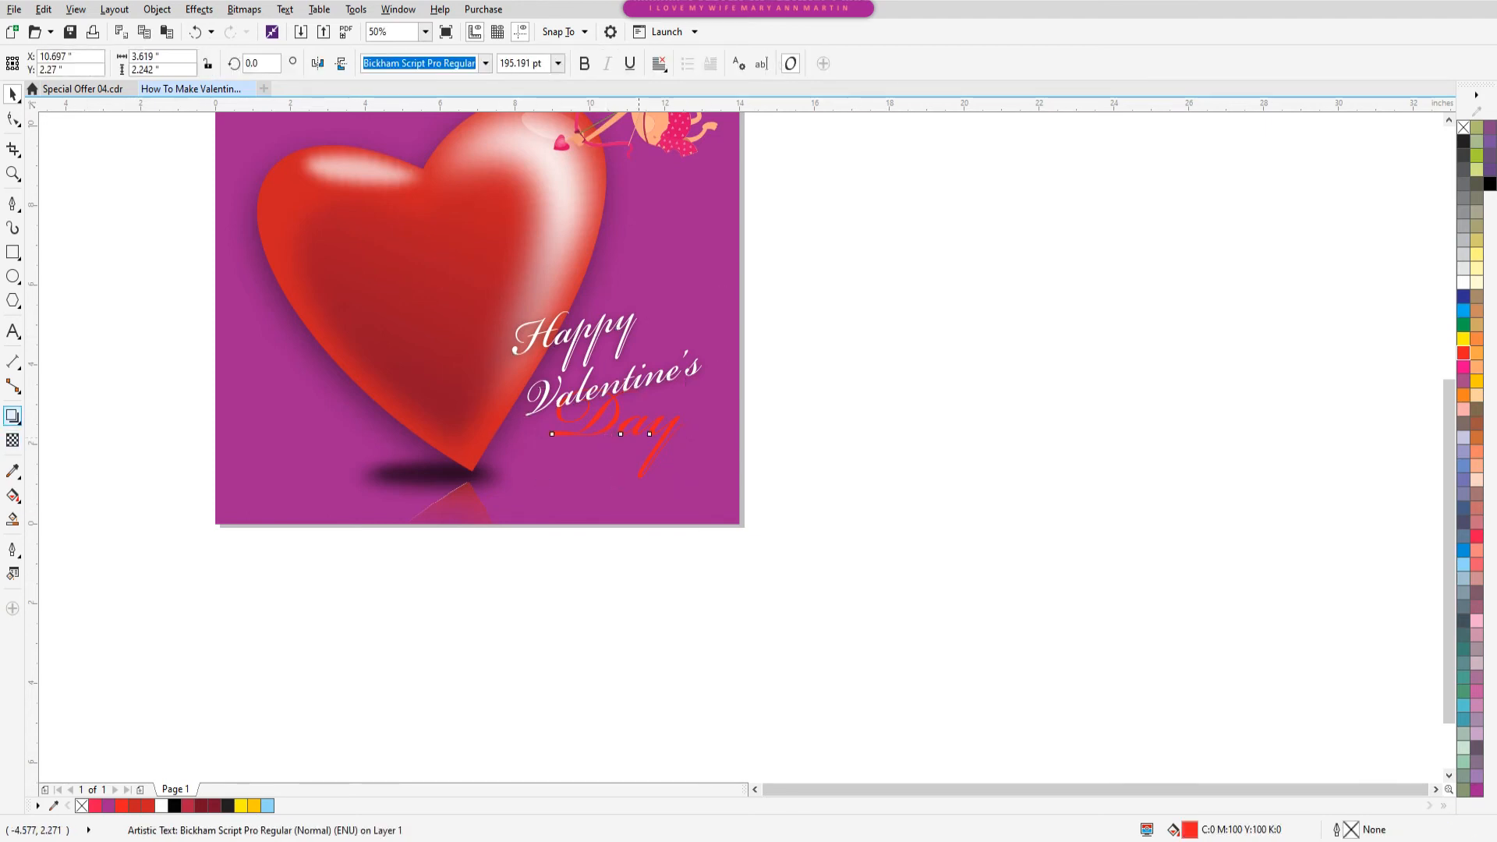
# - Apply a soft drop shadow to the red word "Day"
pyautogui.click(13, 416)
pyautogui.moveTo(619, 433); pyautogui.dragTo(606, 435)
pyautogui.moveTo(649, 483); pyautogui.dragTo(650, 483)
# - Recolour the purple background rectangle to dark crimson, C23 M100 Y73 K20
pyautogui.click(13, 173)
pyautogui.rightClick(505, 279)
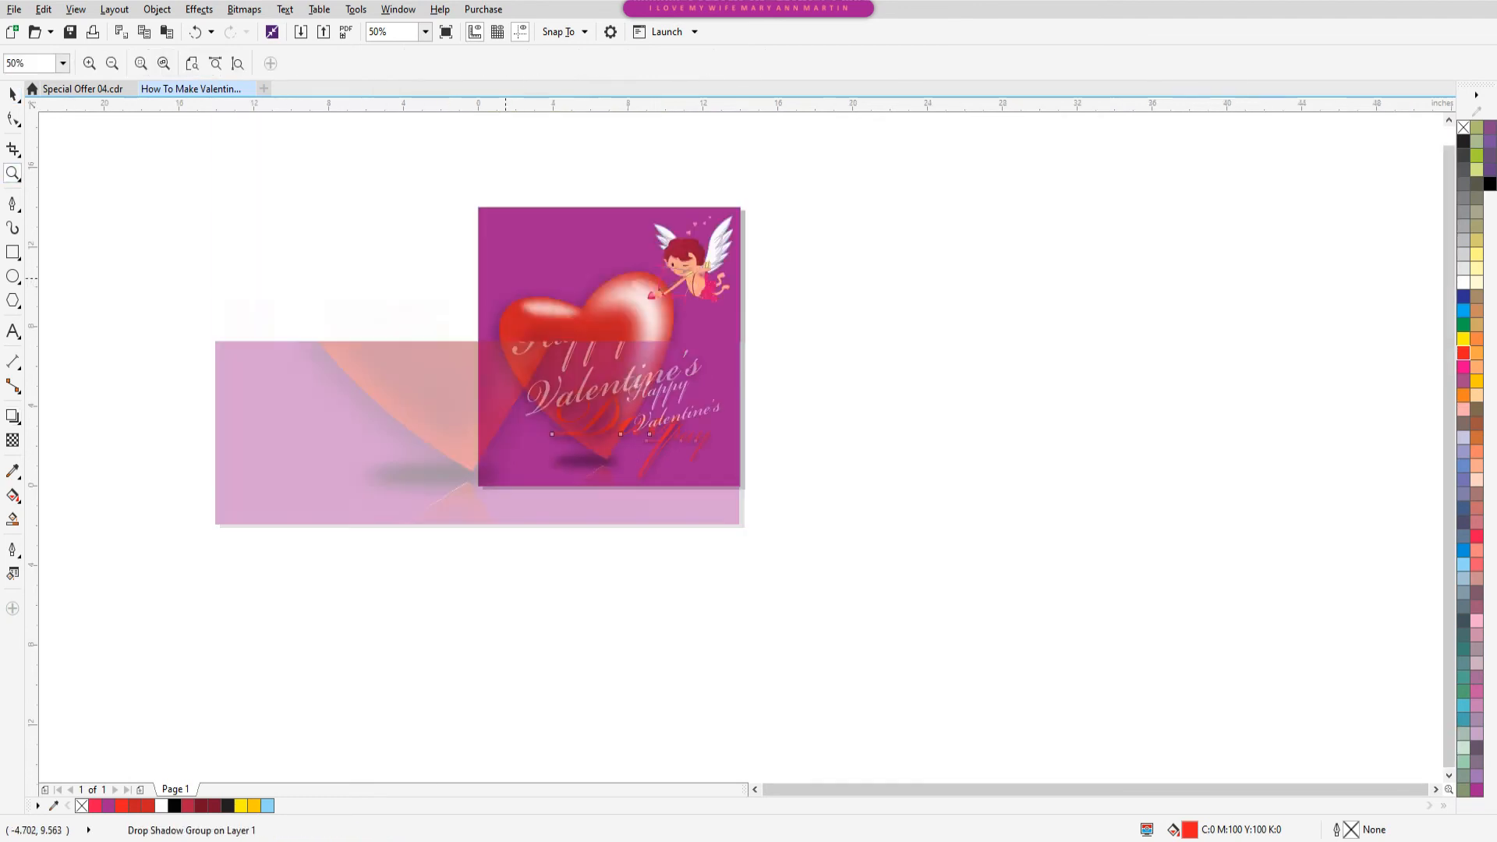
pyautogui.moveTo(817, 536); pyautogui.dragTo(817, 535)
pyautogui.click(13, 94)
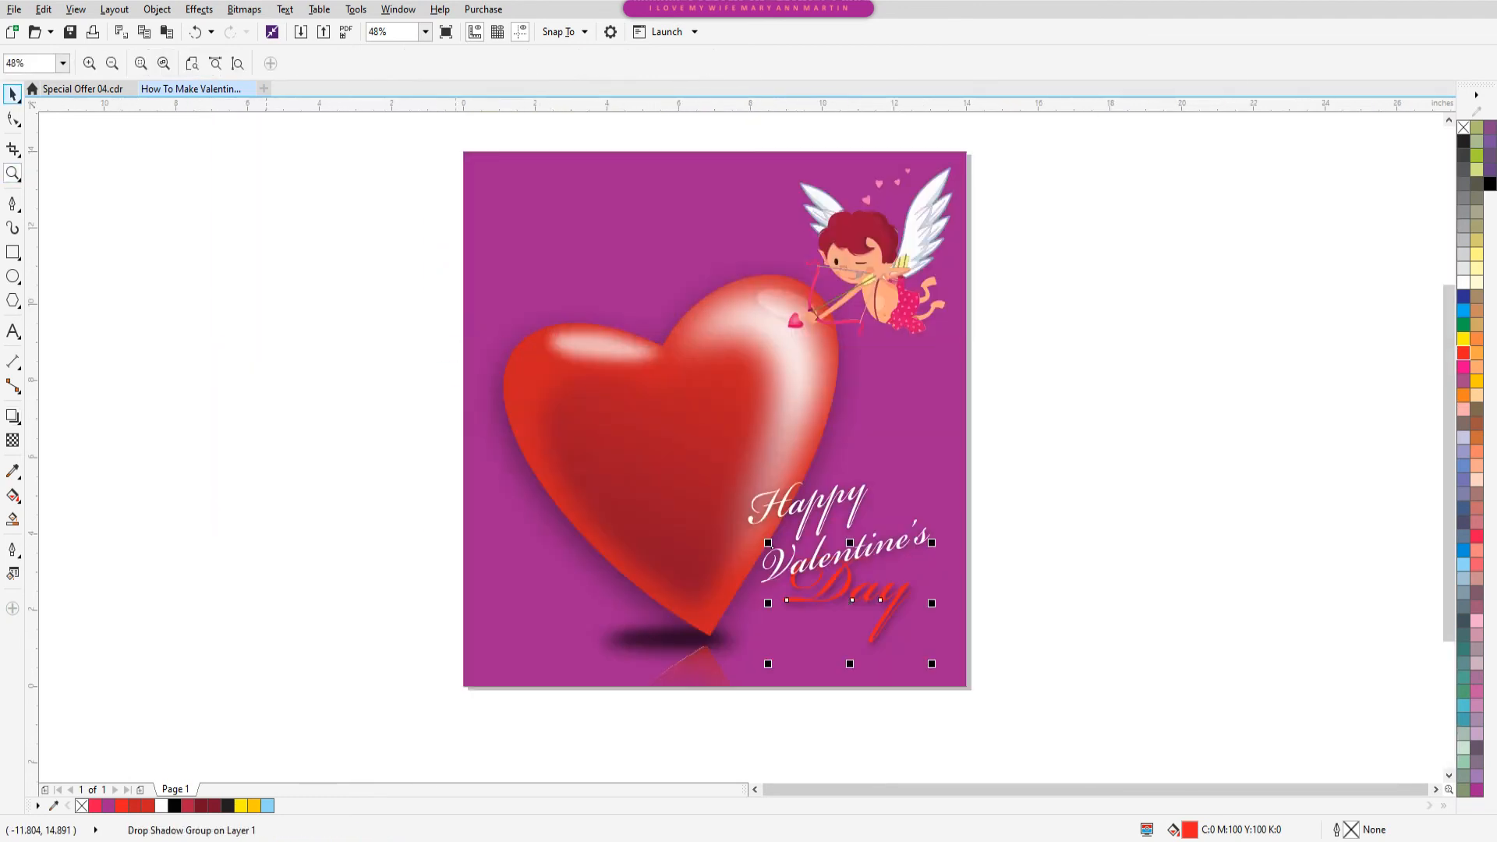
pyautogui.click(583, 187)
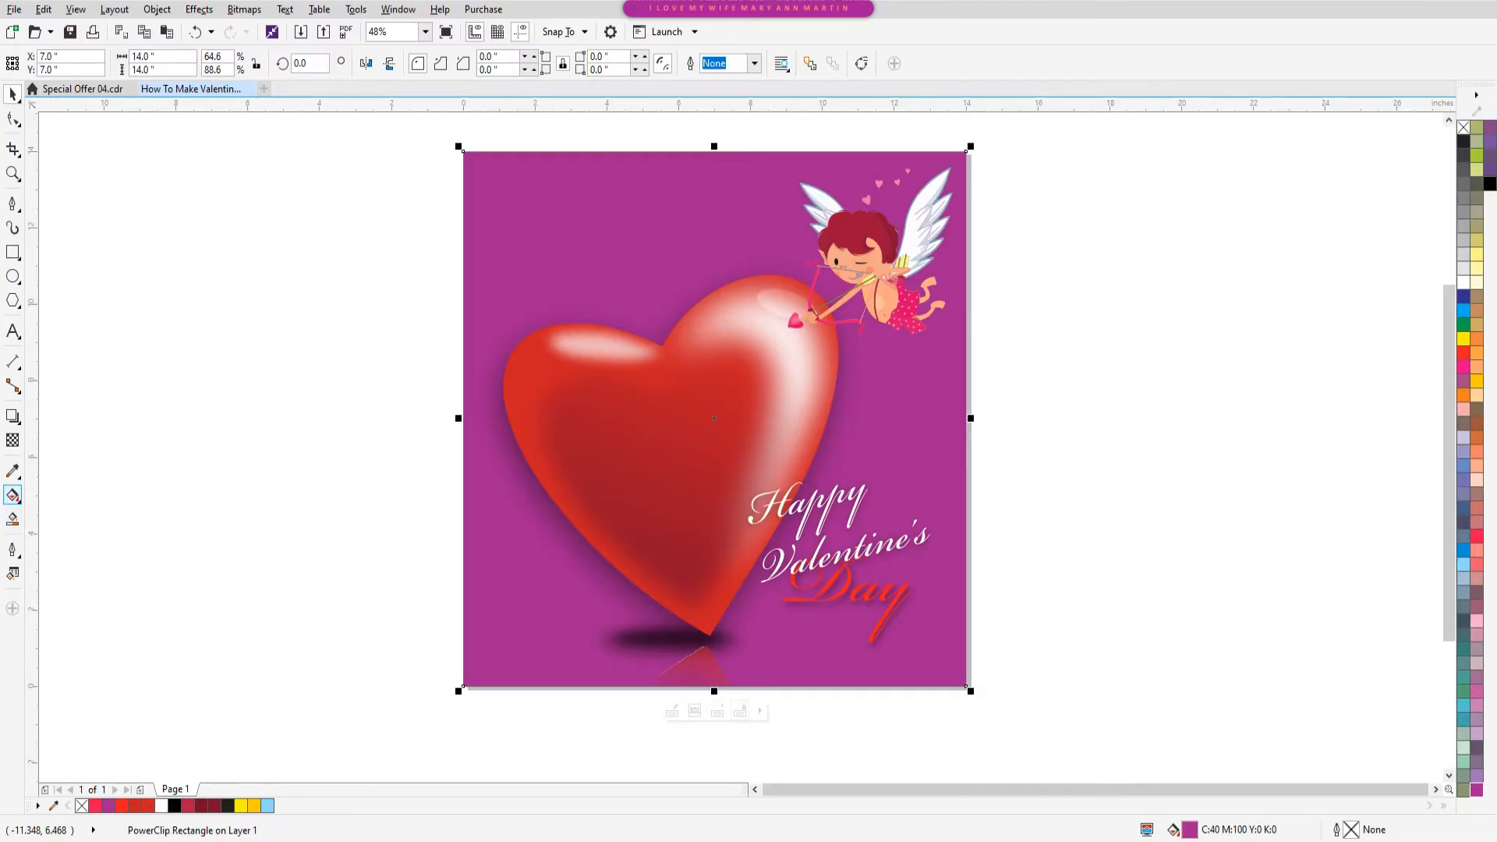
pyautogui.click(12, 495)
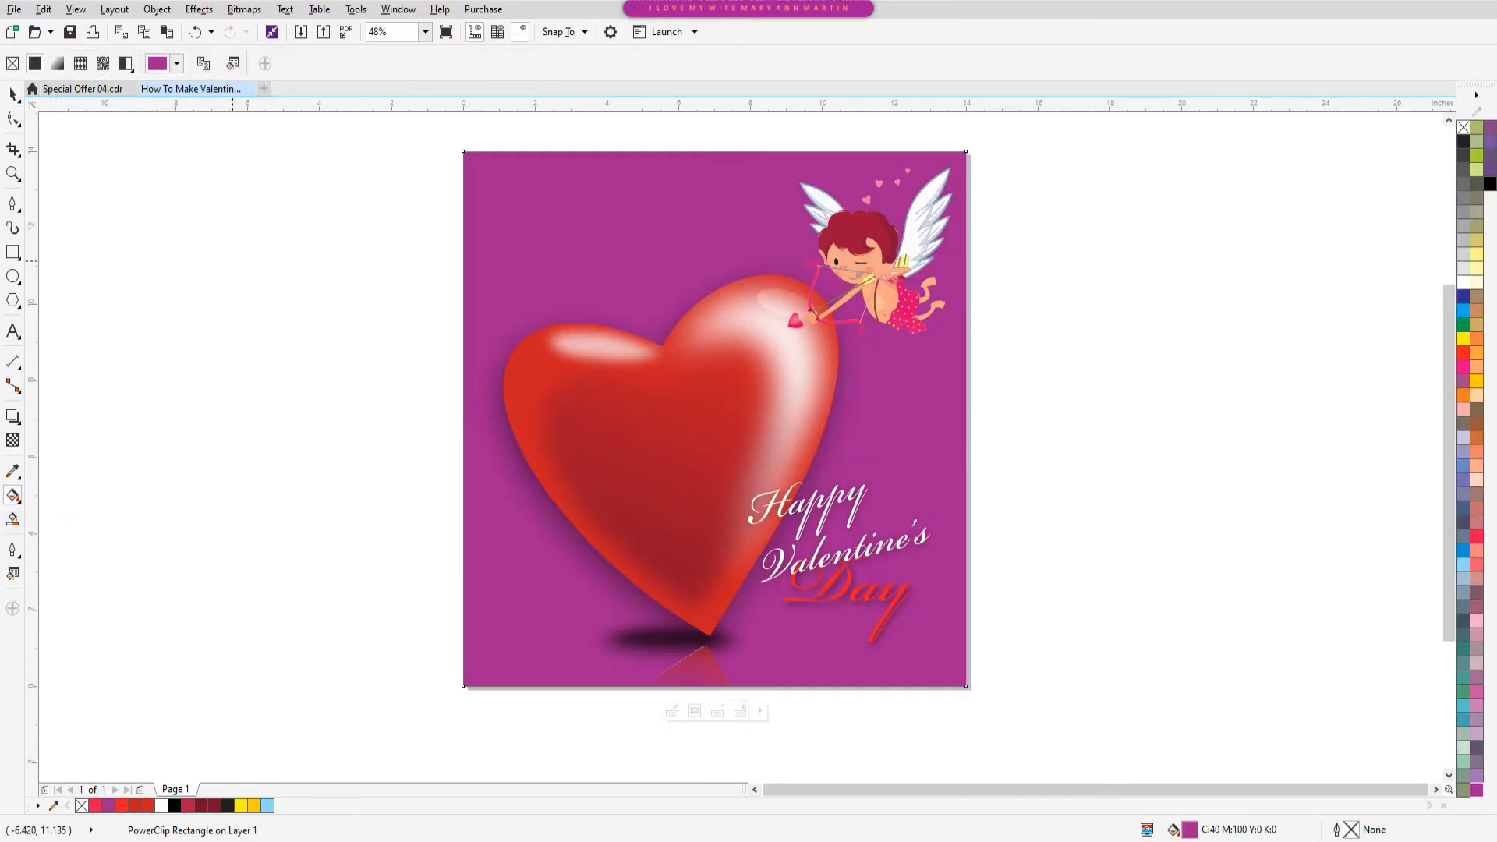
pyautogui.click(177, 63)
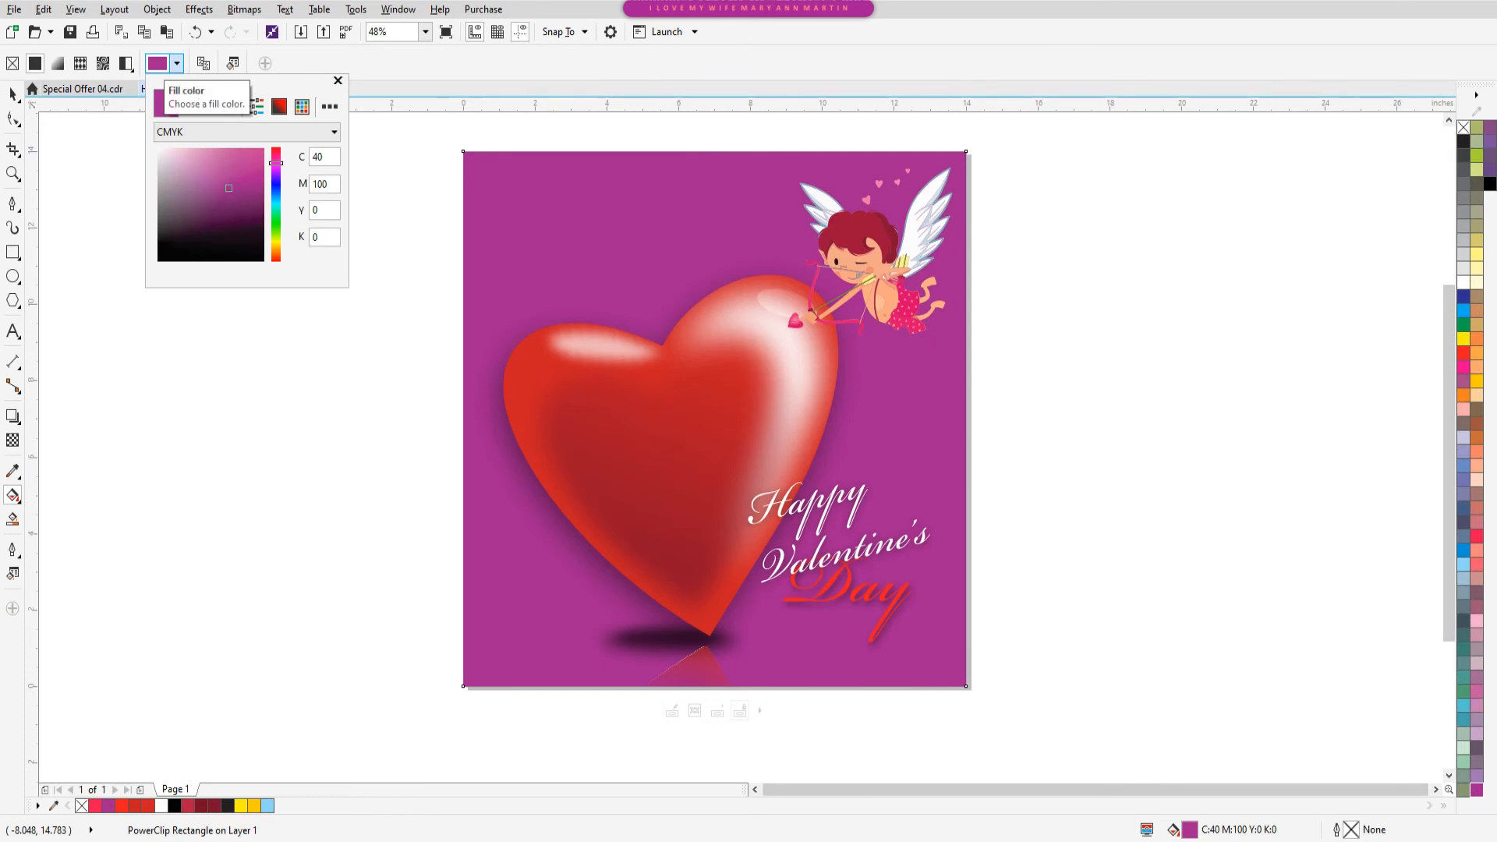
pyautogui.moveTo(276, 162); pyautogui.dragTo(276, 155)
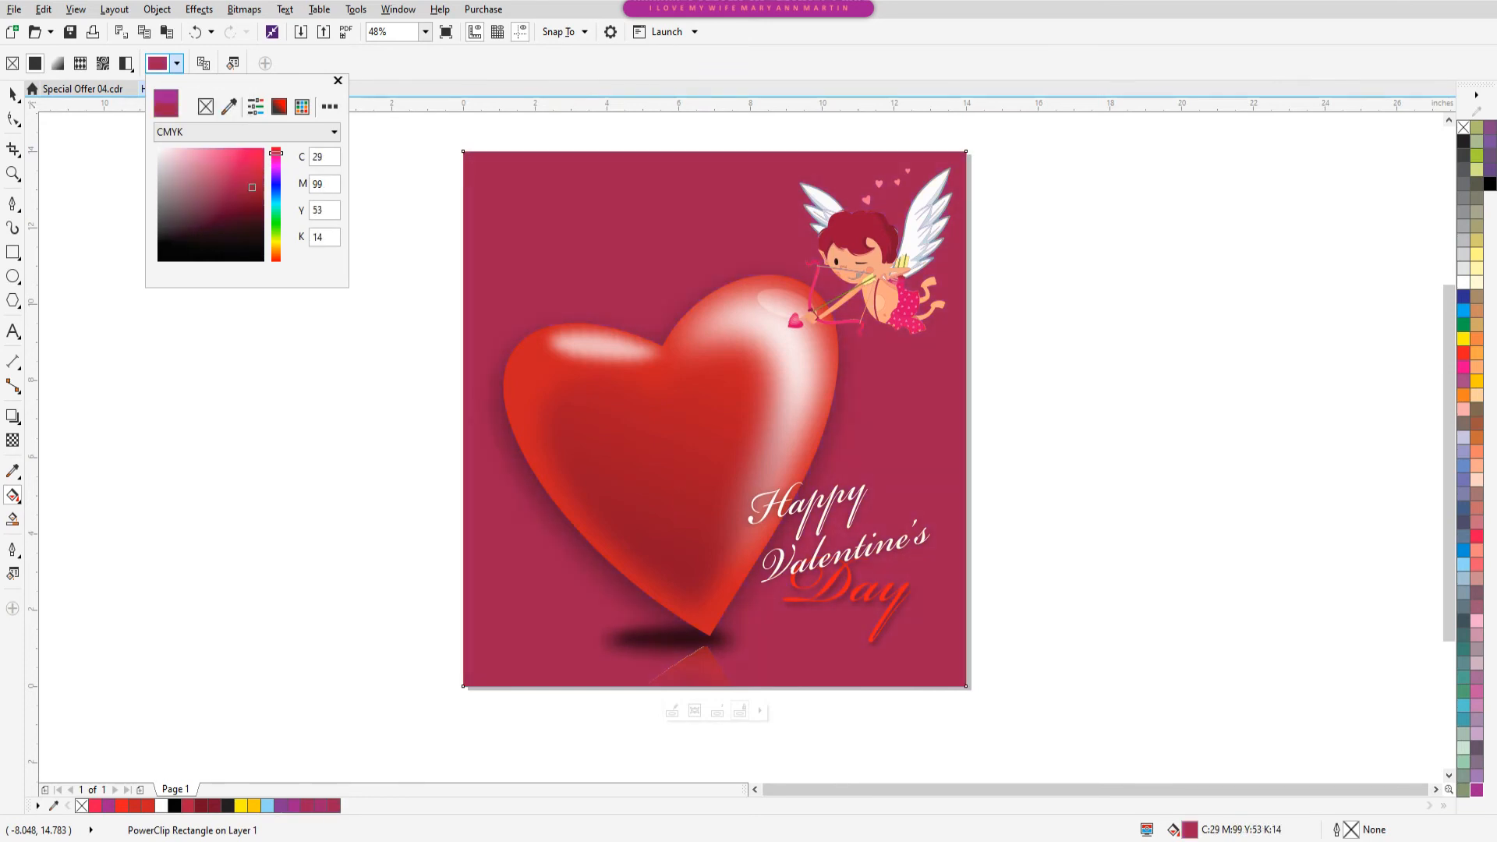
pyautogui.click(337, 81)
pyautogui.click(12, 95)
# - Open the crimson background's PowerClip contents for editing
pyautogui.click(12, 173)
pyautogui.rightClick(495, 267)
pyautogui.moveTo(441, 182); pyautogui.dragTo(851, 538)
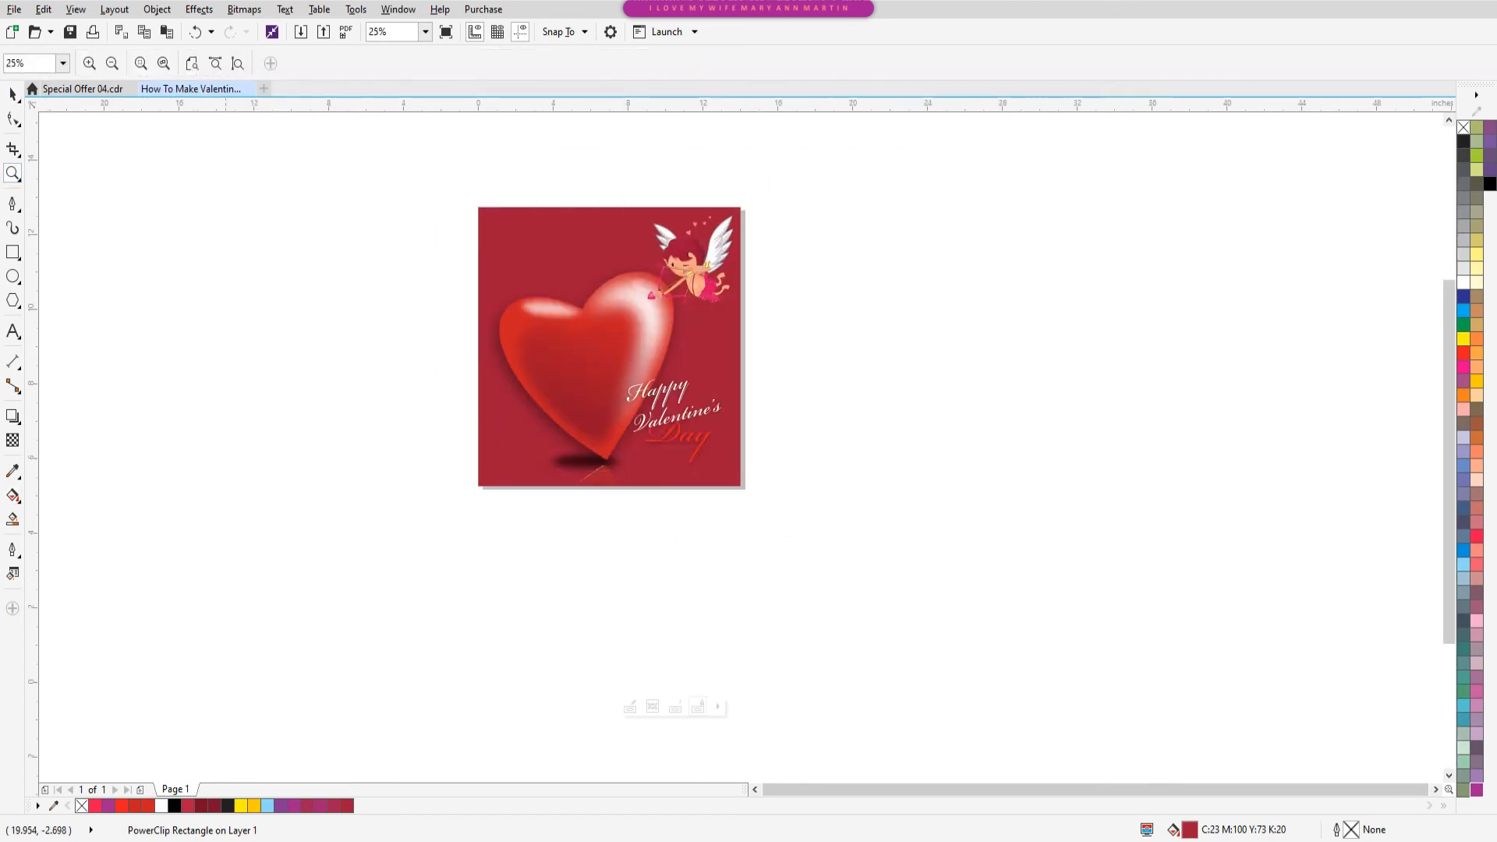
pyautogui.click(12, 96)
pyautogui.click(659, 485)
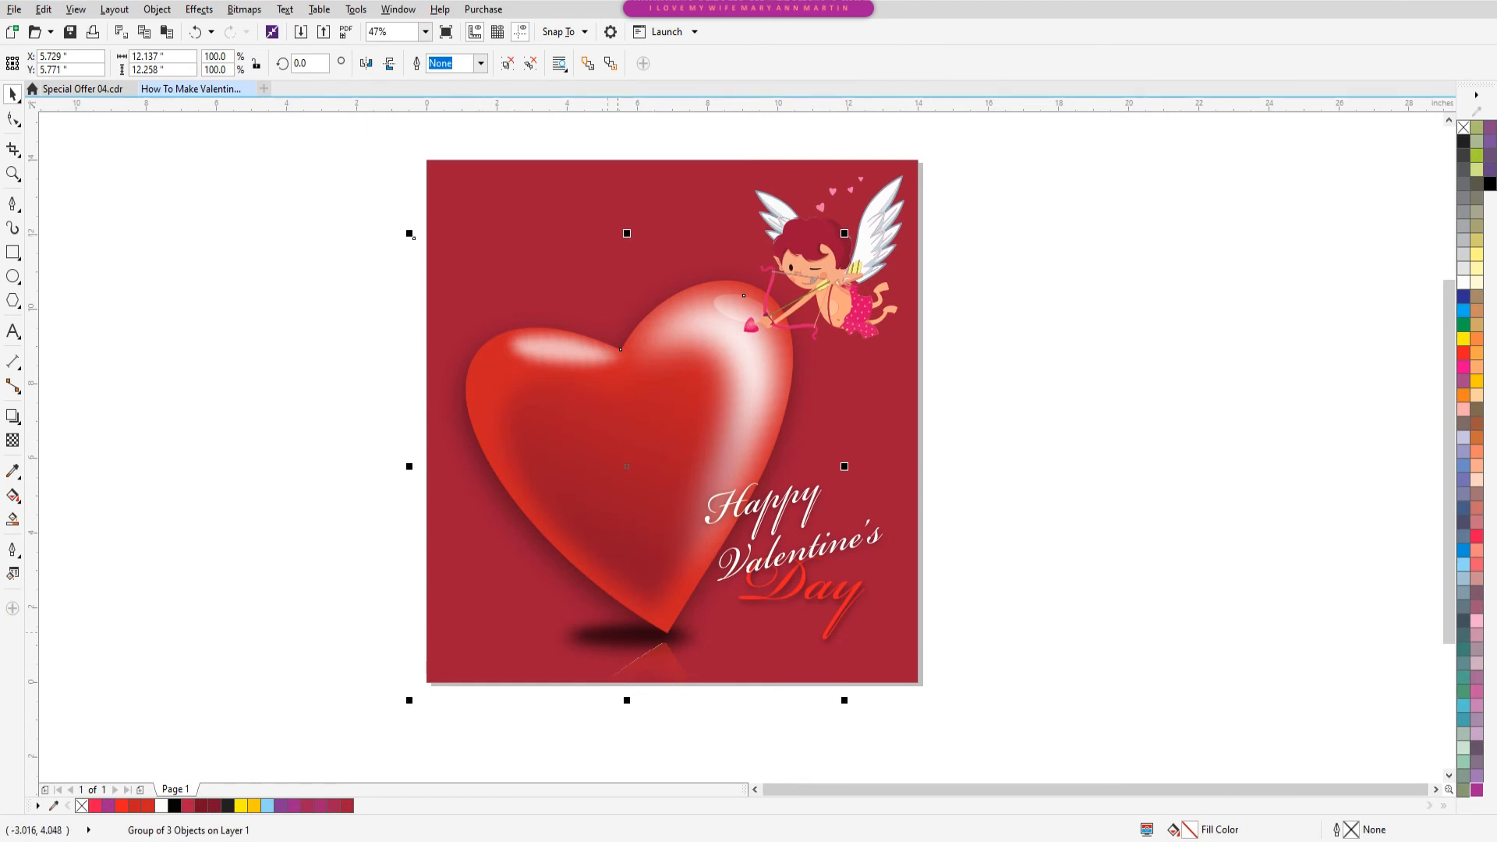
pyautogui.rightClick(489, 186)
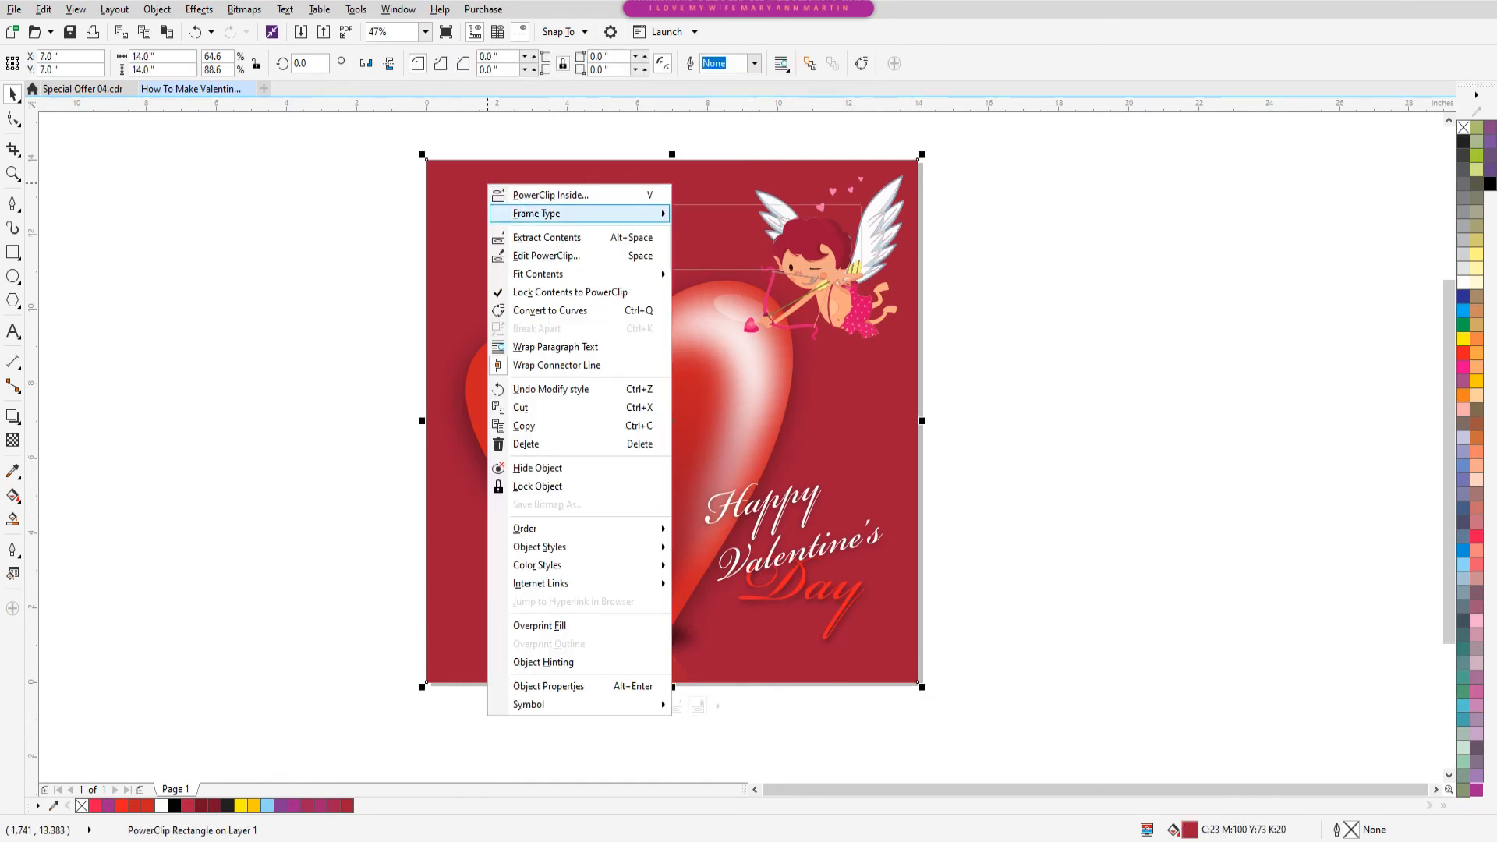
pyautogui.click(546, 256)
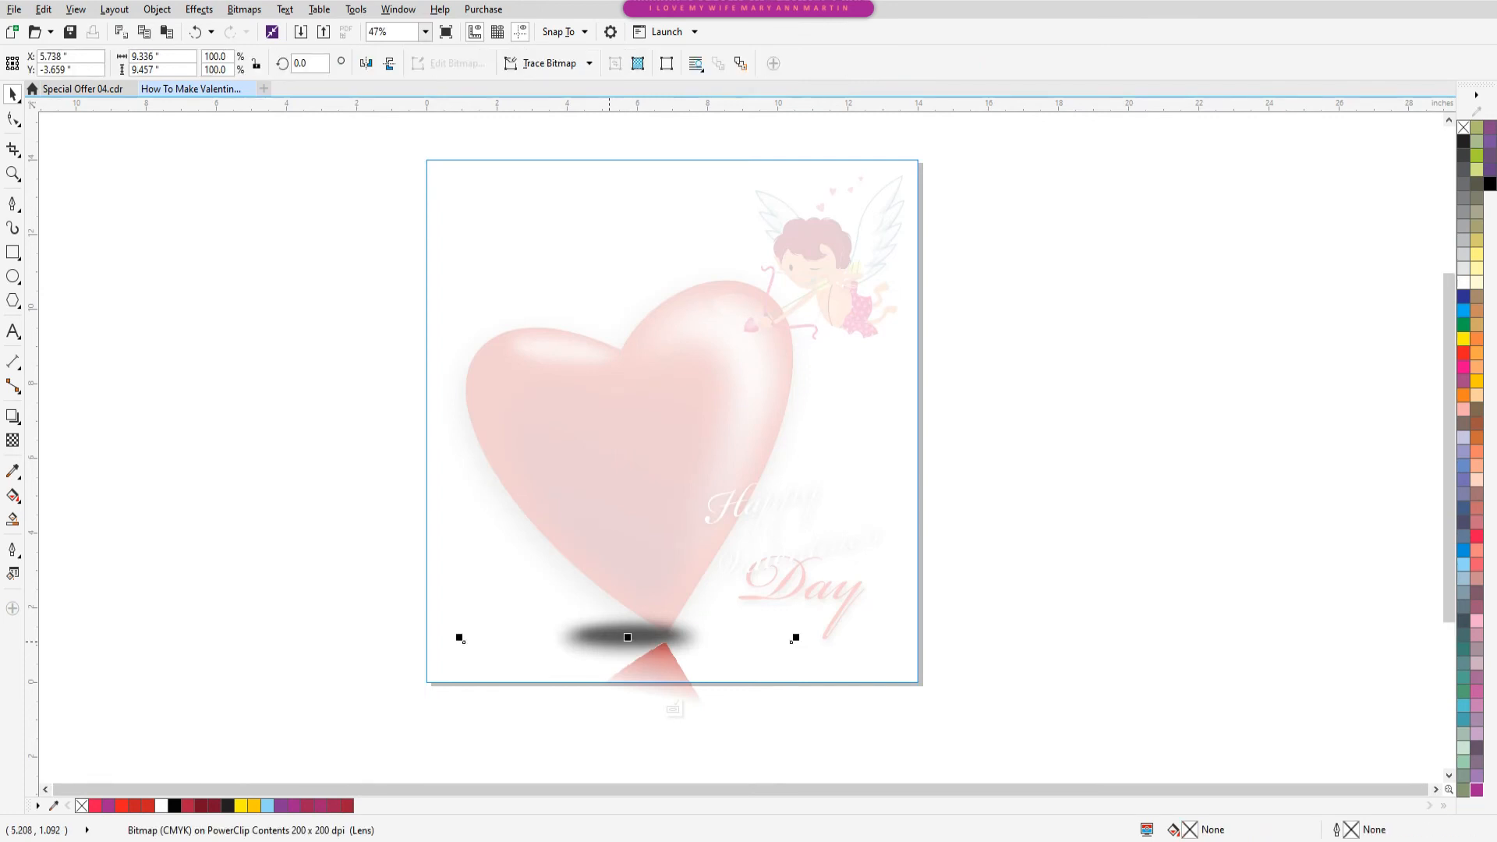
# - Bring the dark oval shadow group under the heart's tip to the front of the layer within the PowerClip
pyautogui.rightClick(610, 636)
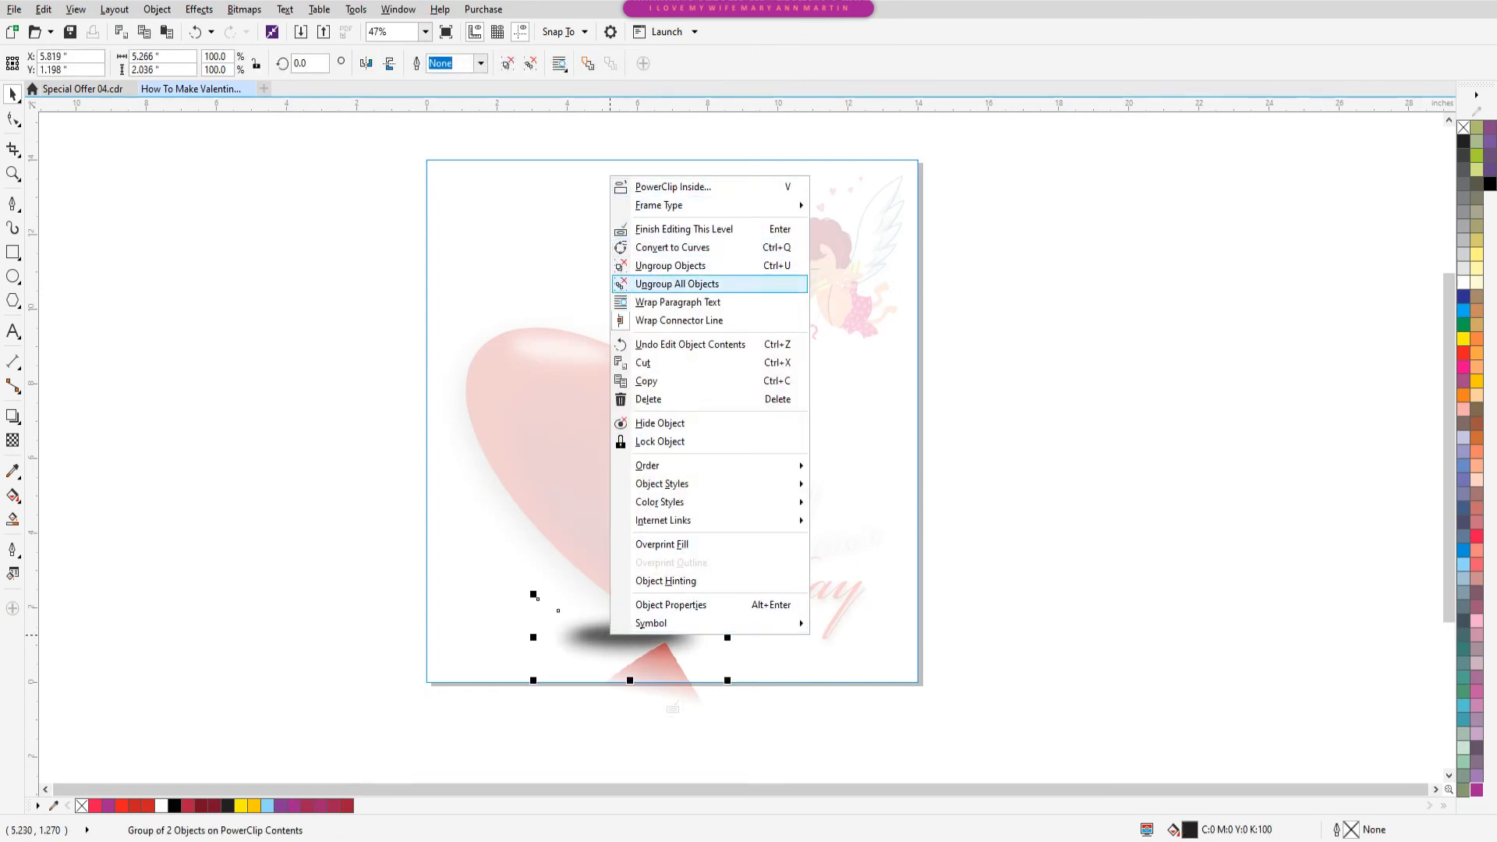
pyautogui.moveTo(702, 466)
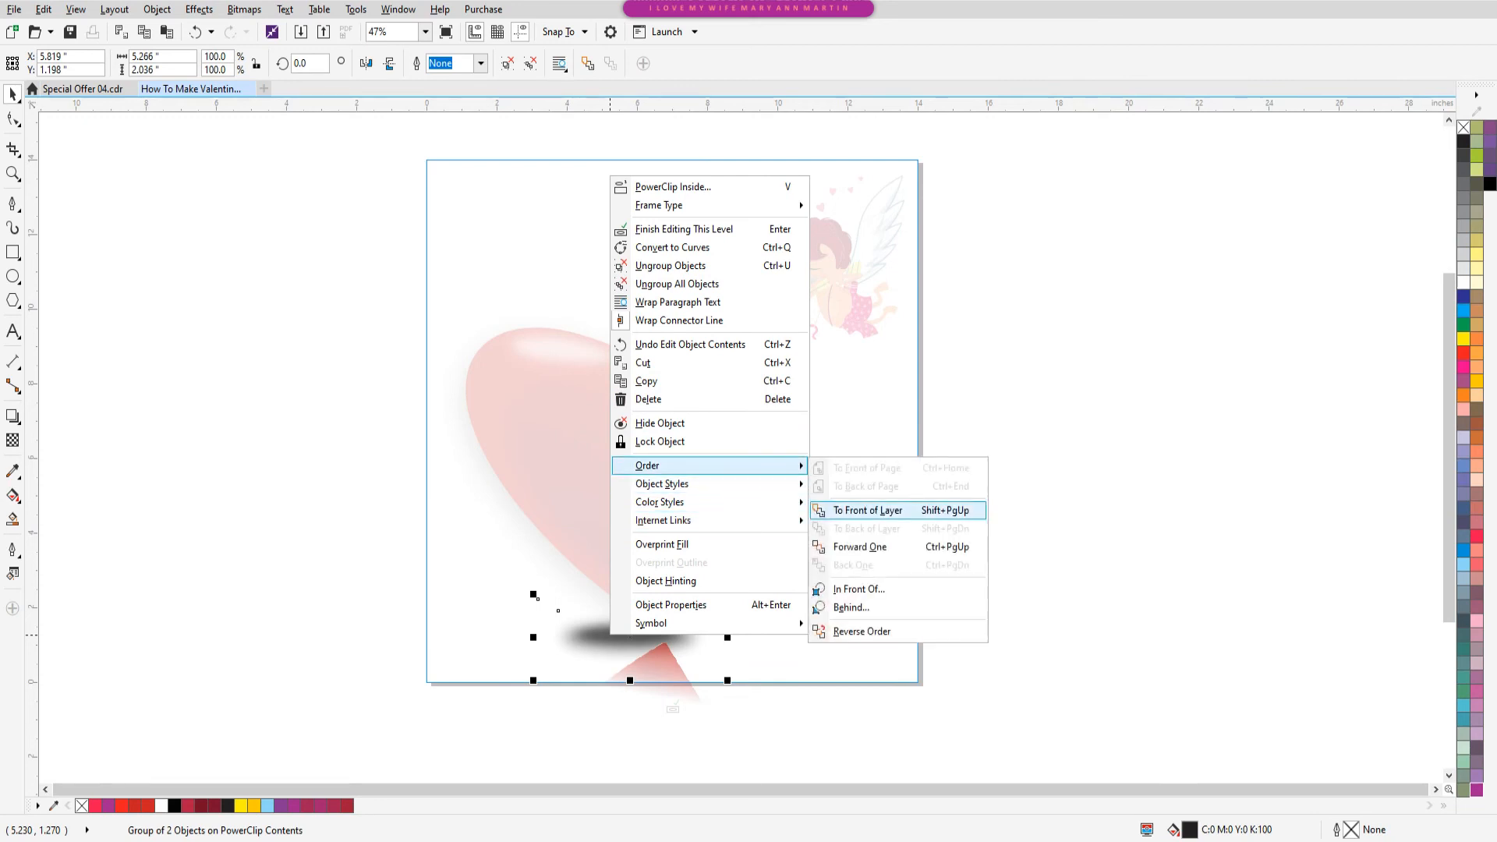
pyautogui.click(867, 510)
pyautogui.click(1059, 495)
pyautogui.click(669, 649)
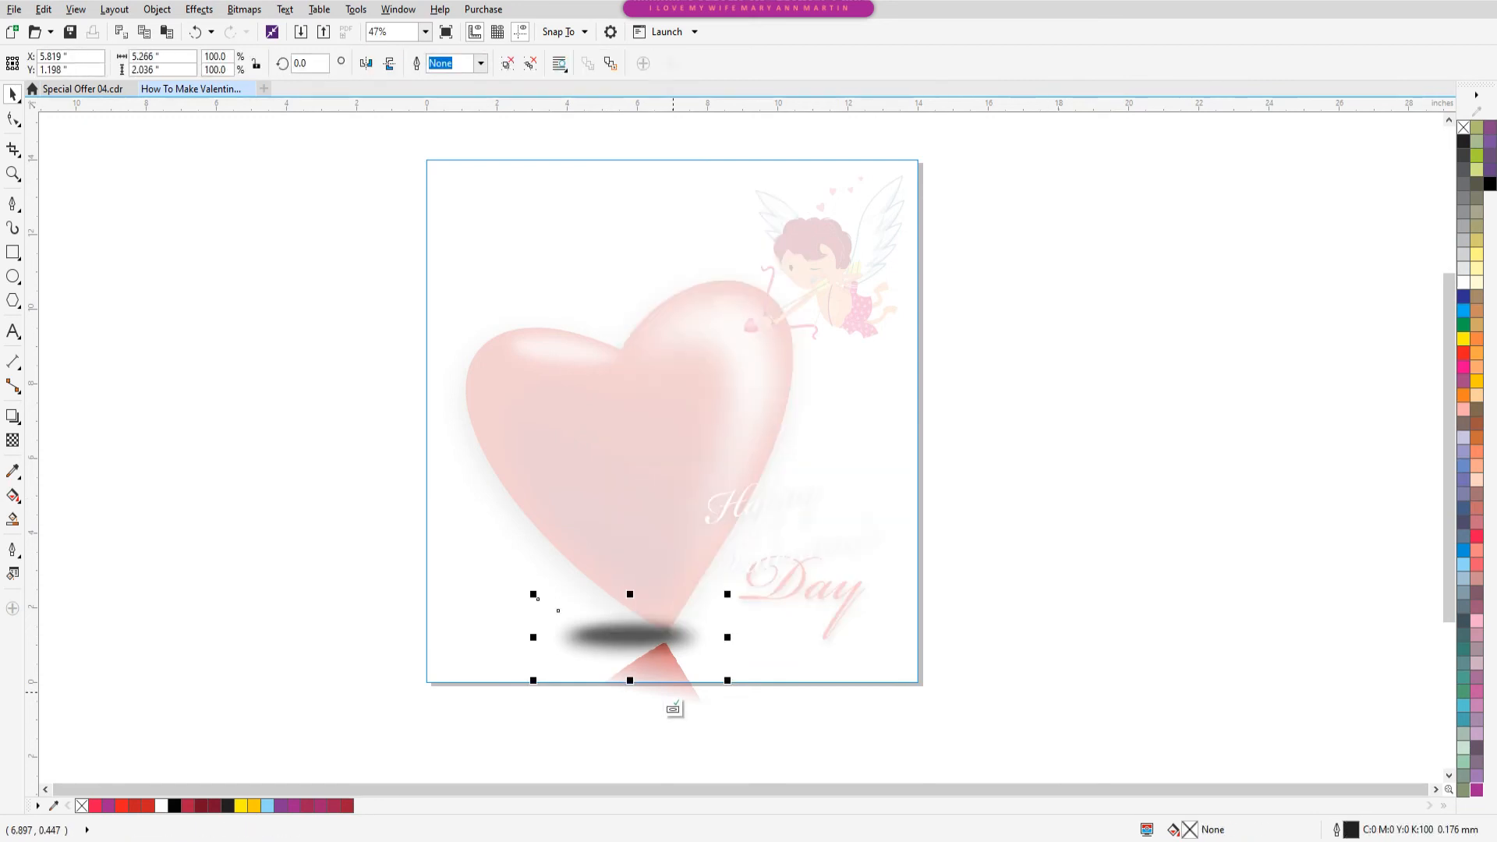
# - Move the heart's reflection up slightly to meet the heart's tip and finish editing the PowerClip contents
pyautogui.click(664, 679)
pyautogui.moveTo(664, 680); pyautogui.dragTo(667, 674)
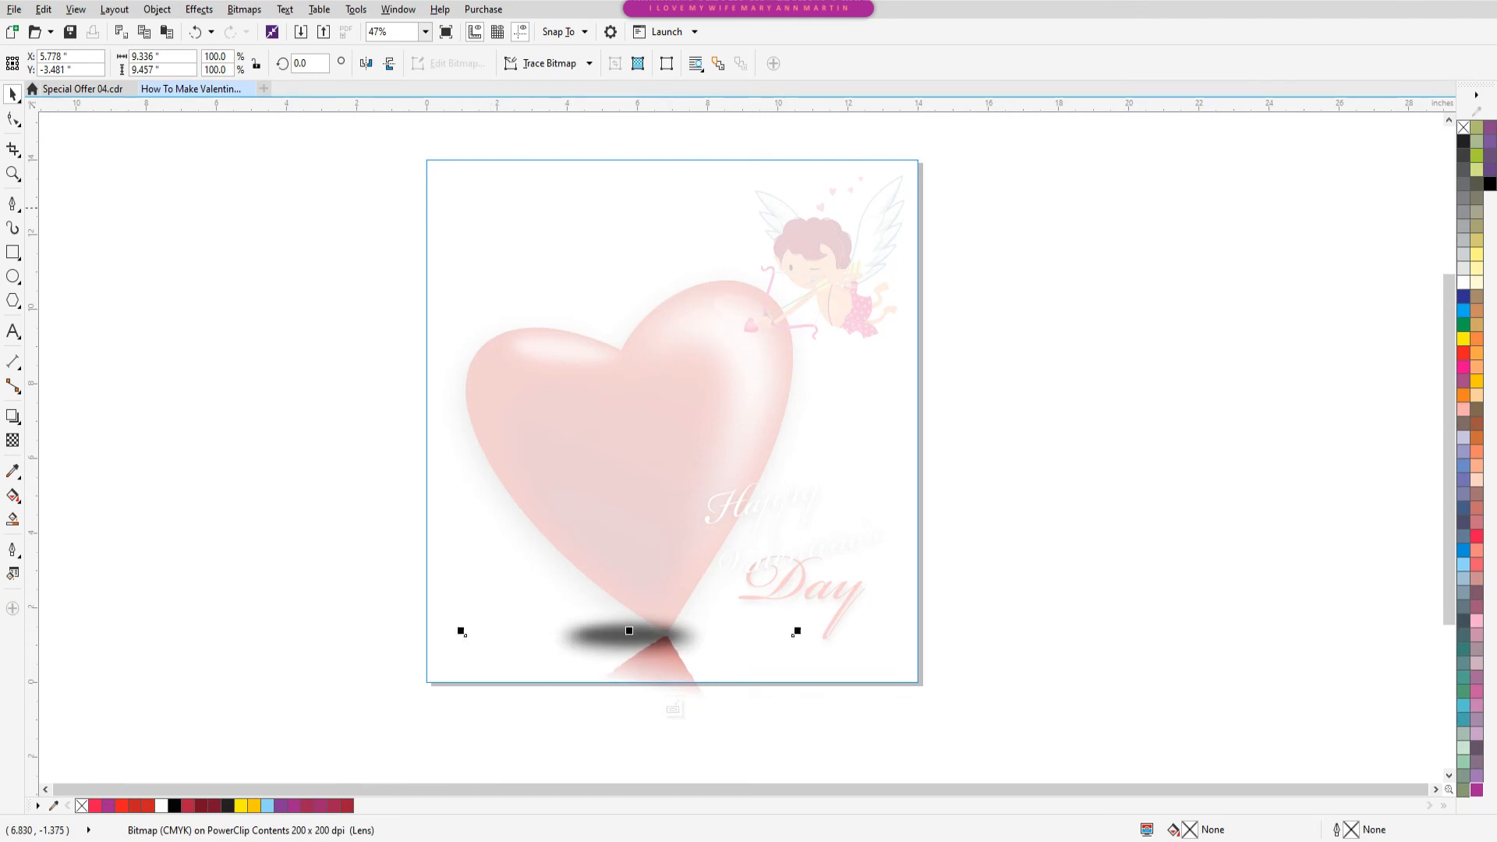
pyautogui.rightClick(490, 208)
pyautogui.click(414, 249)
pyautogui.click(286, 267)
pyautogui.rightClick(485, 234)
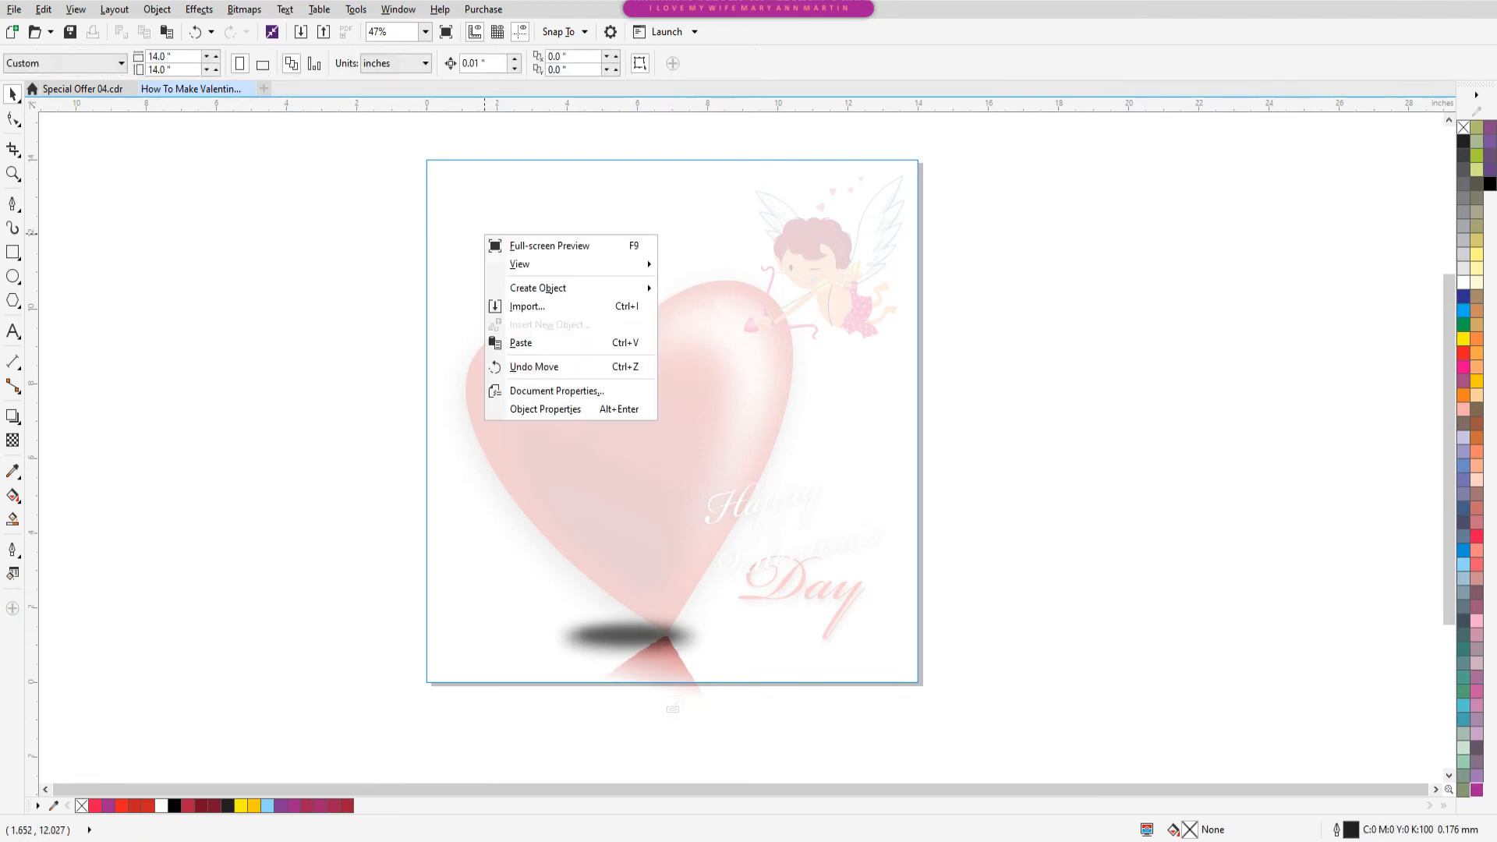
pyautogui.rightClick(670, 531)
pyautogui.click(637, 653)
pyautogui.click(630, 636)
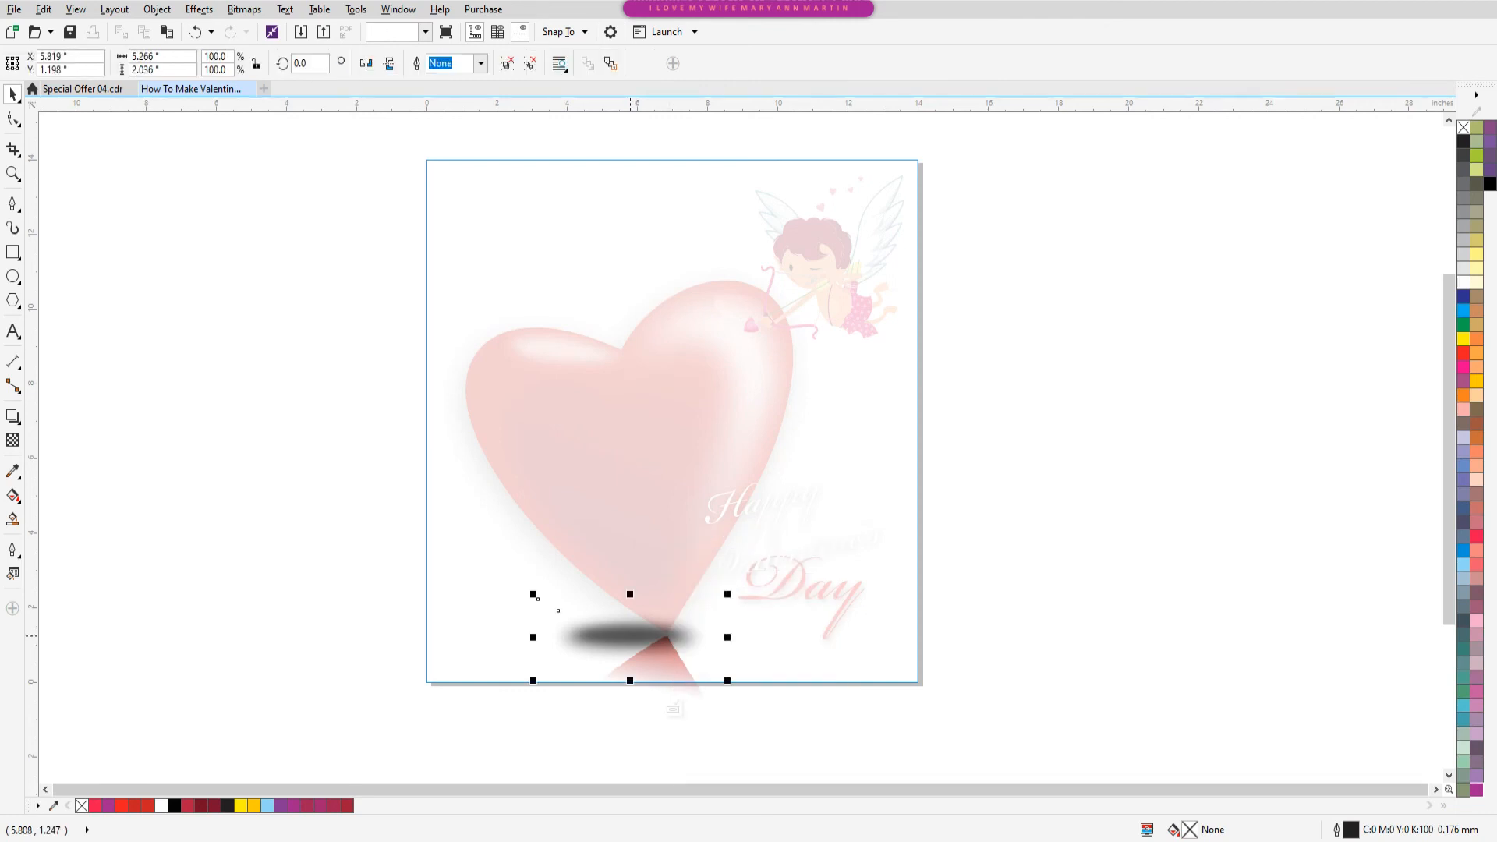
pyautogui.rightClick(630, 636)
pyautogui.click(702, 229)
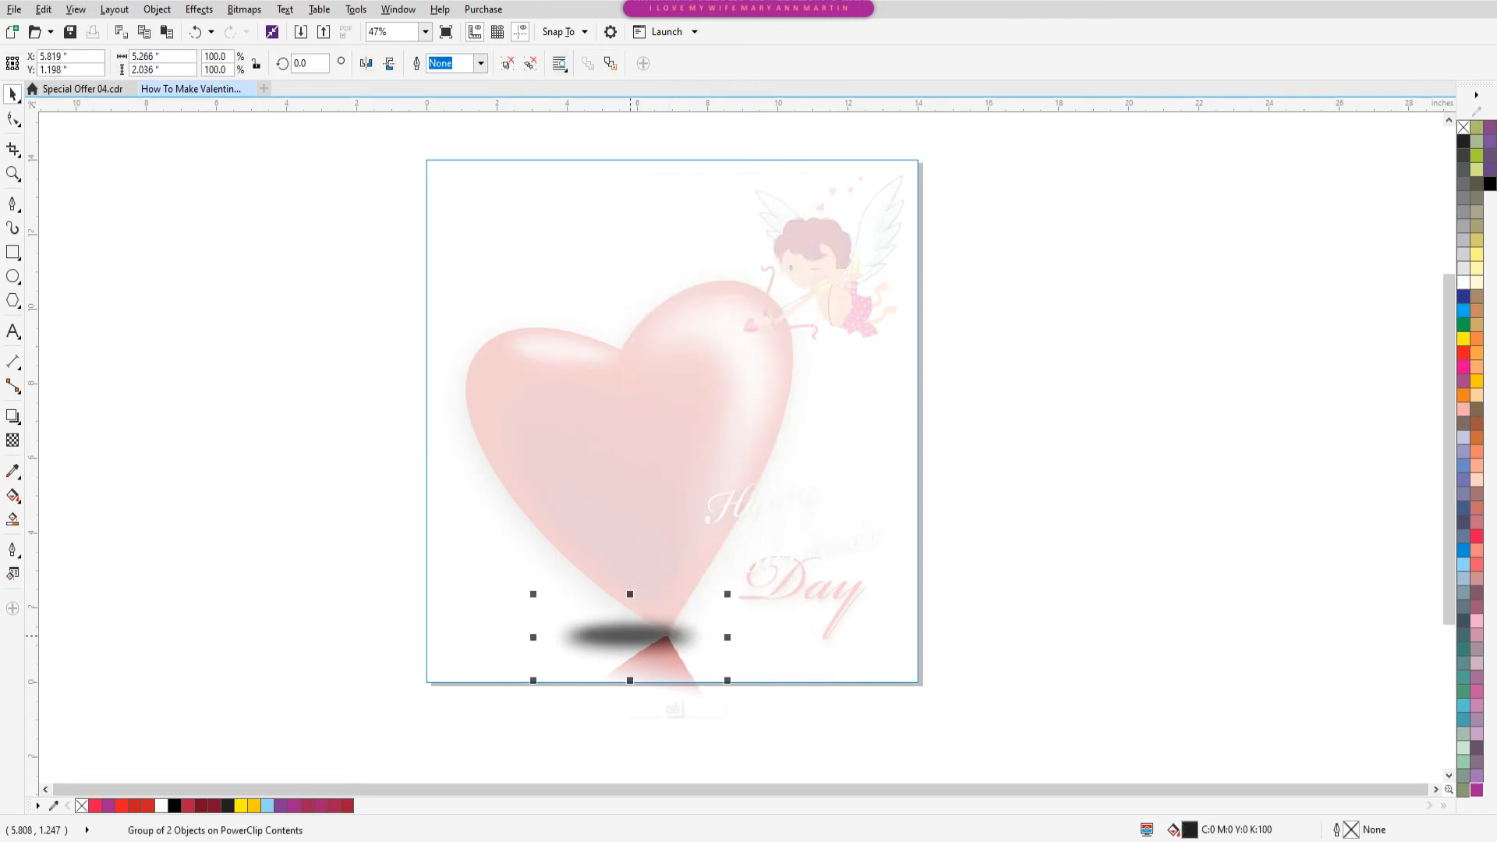
pyautogui.scroll(-1, 420, 391)
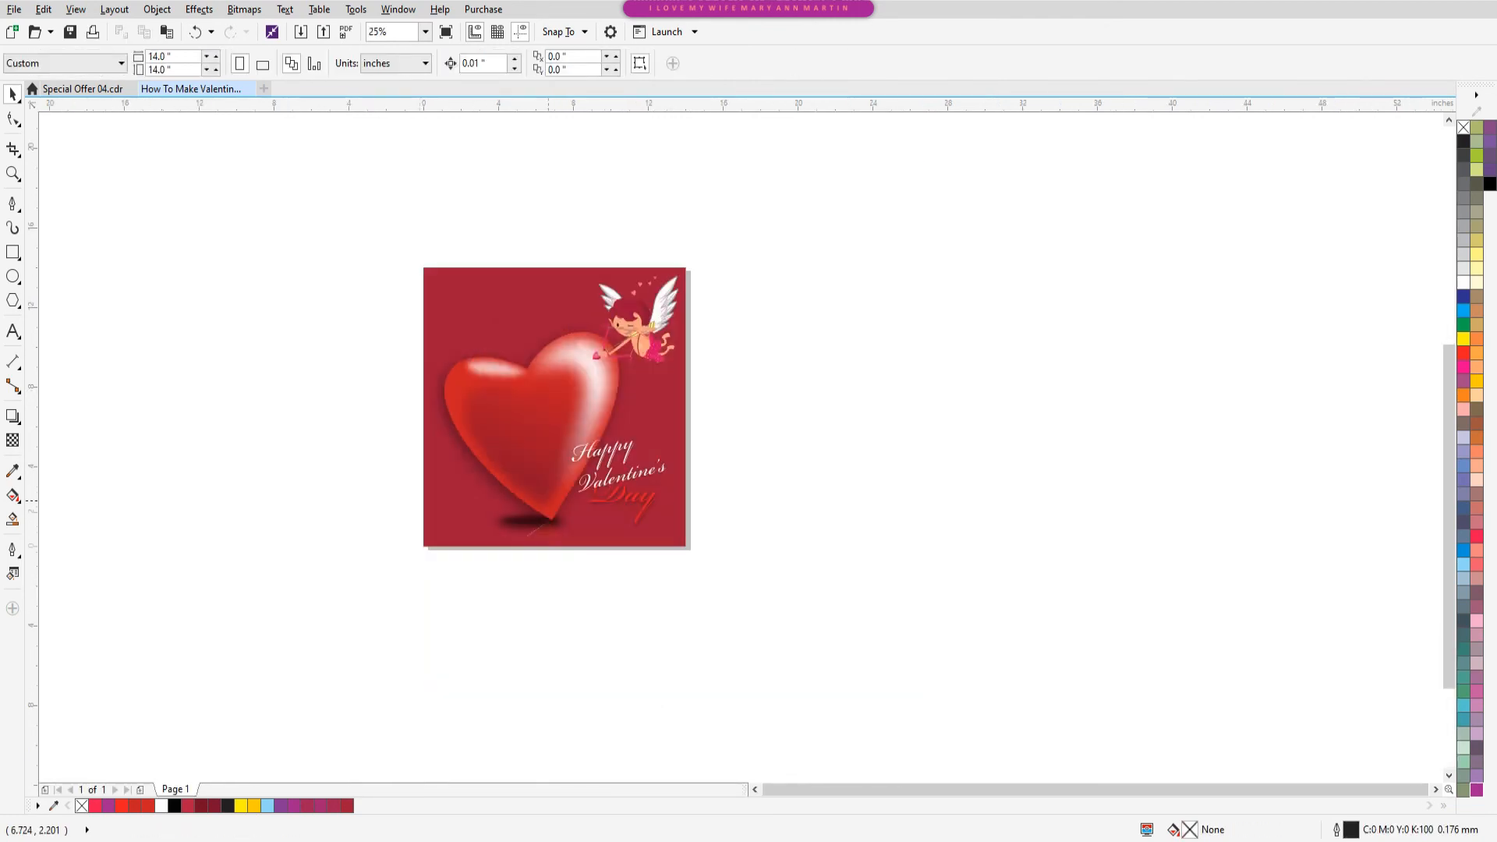
# - Reopen the crimson background rectangle's PowerClip contents for editing
pyautogui.scroll(1, 549, 500)
pyautogui.click(499, 544)
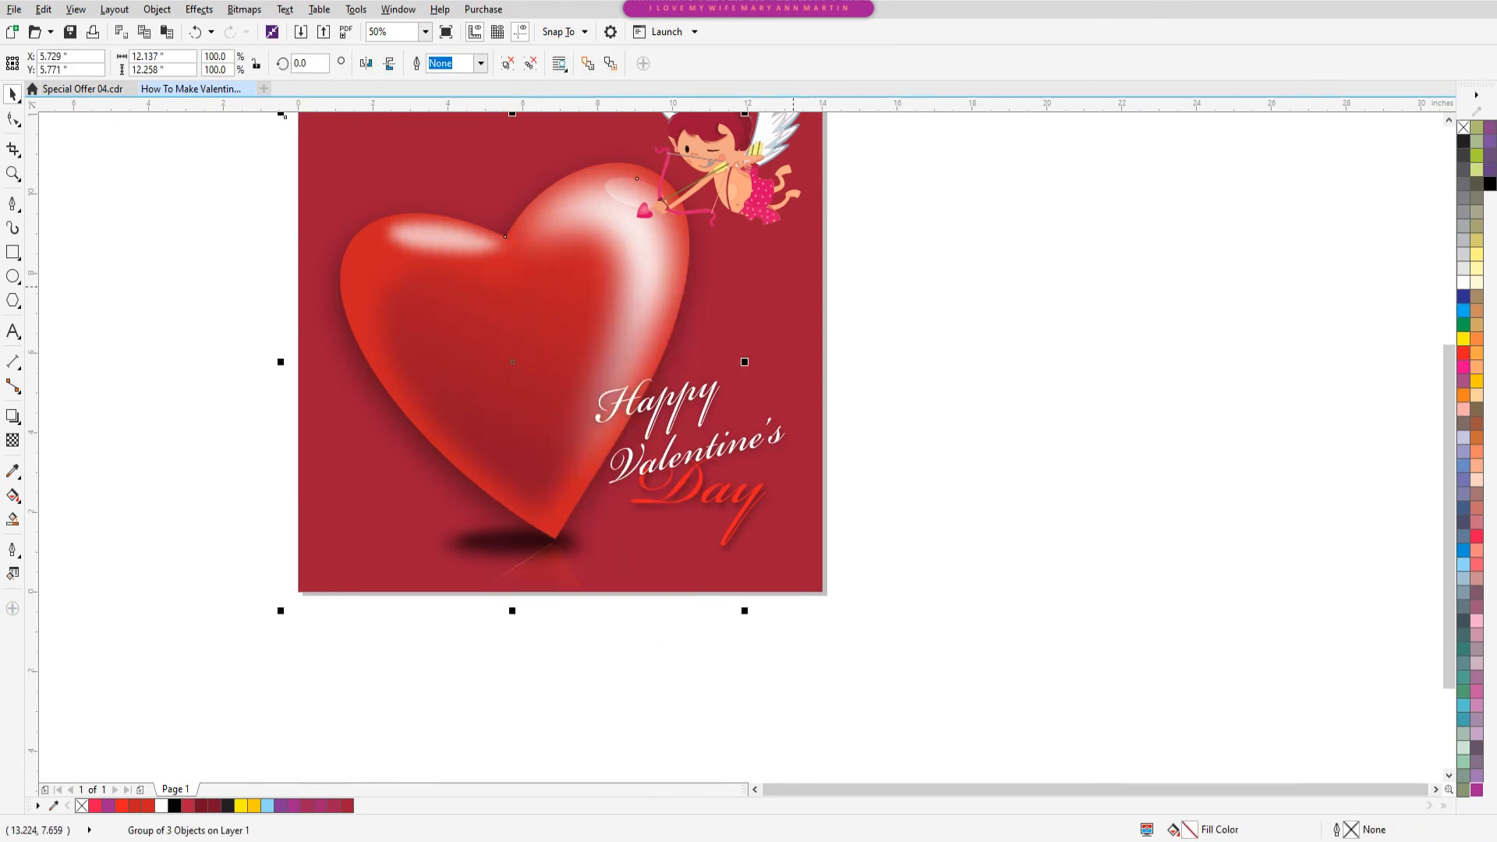
pyautogui.rightClick(357, 133)
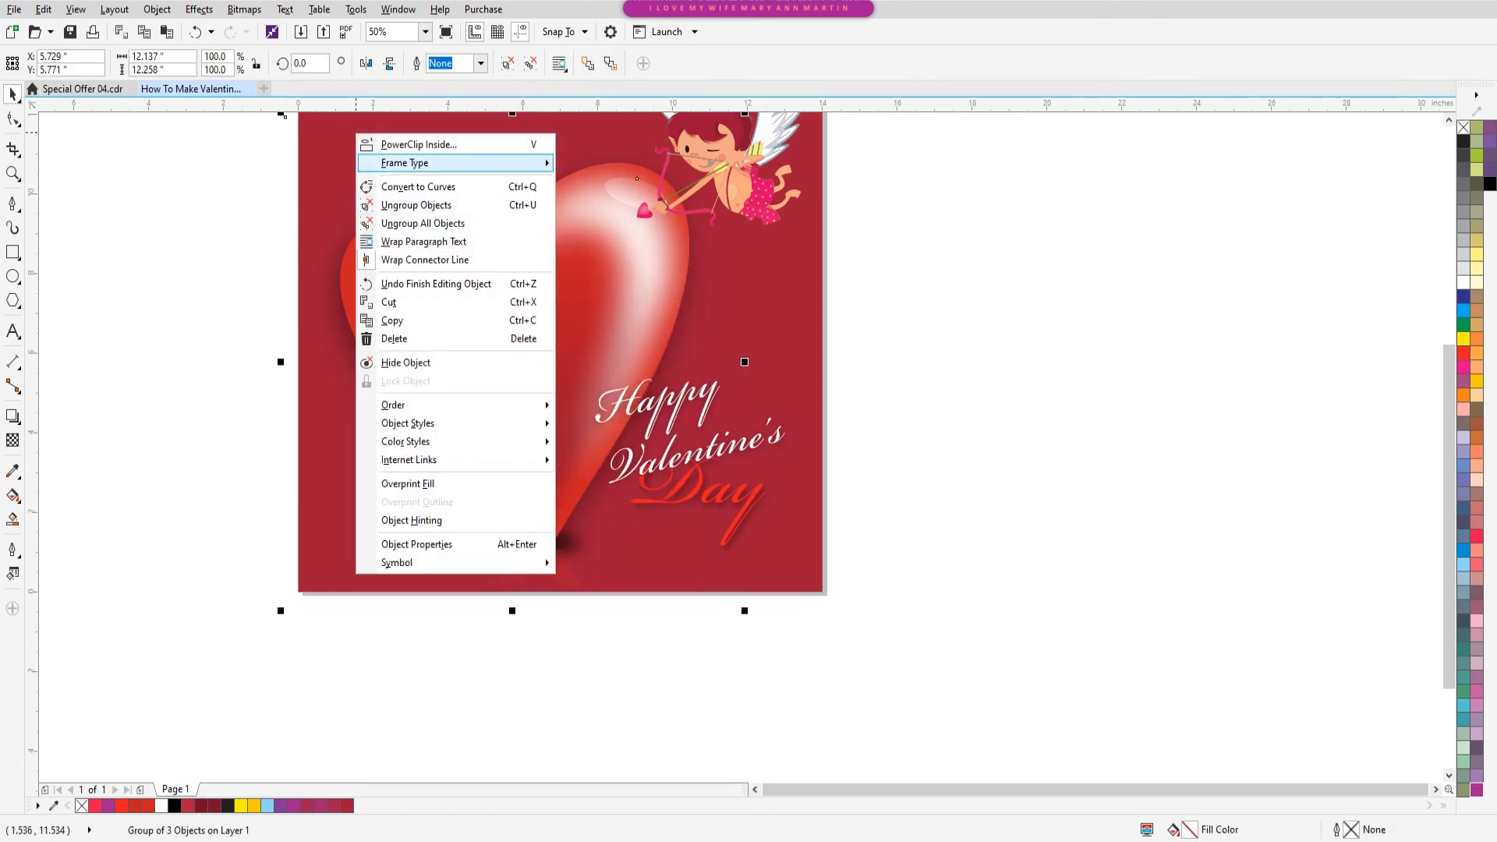
pyautogui.click(867, 148)
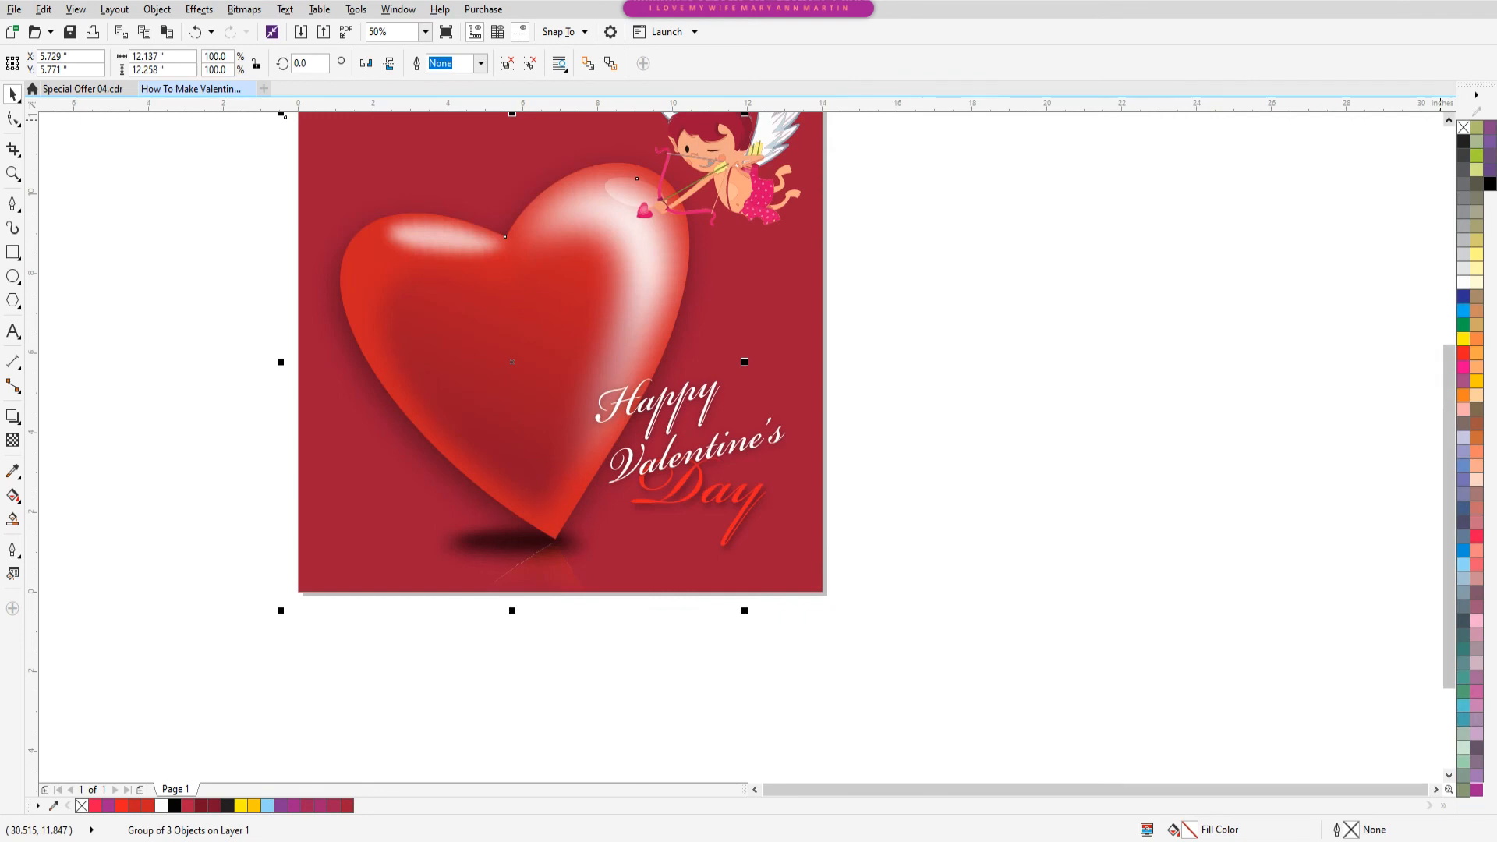
pyautogui.click(1449, 121)
pyautogui.click(1448, 120)
pyautogui.click(1449, 120)
pyautogui.rightClick(356, 267)
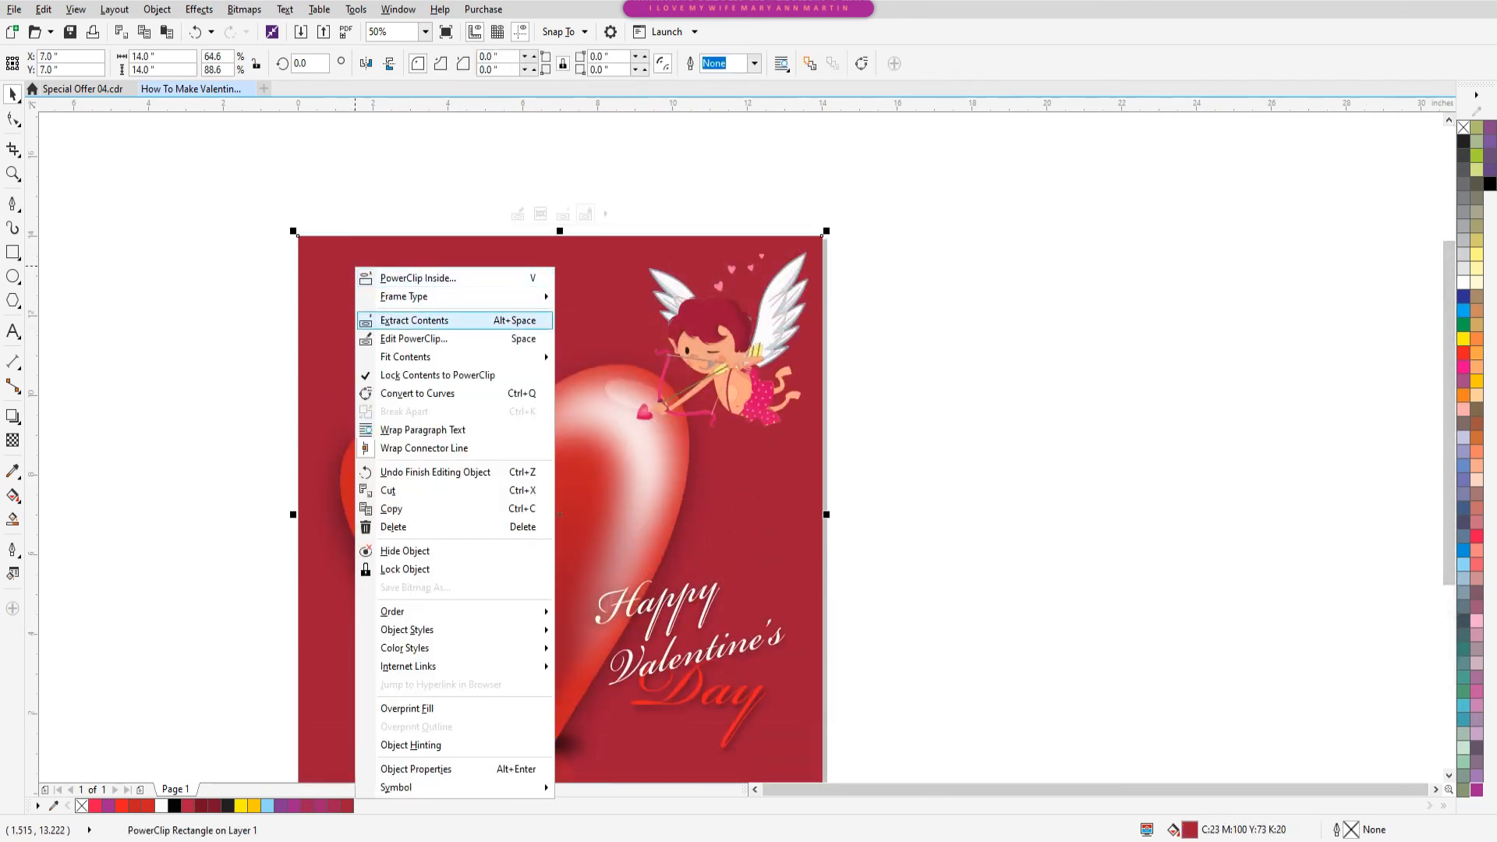
pyautogui.click(414, 338)
# - Stretch the dark oval shadow under the heart symmetrically to about 7.73 in wide and finish editing the PowerClip
pyautogui.click(511, 745)
pyautogui.moveTo(620, 746); pyautogui.dragTo(665, 746)
pyautogui.press('Escape')
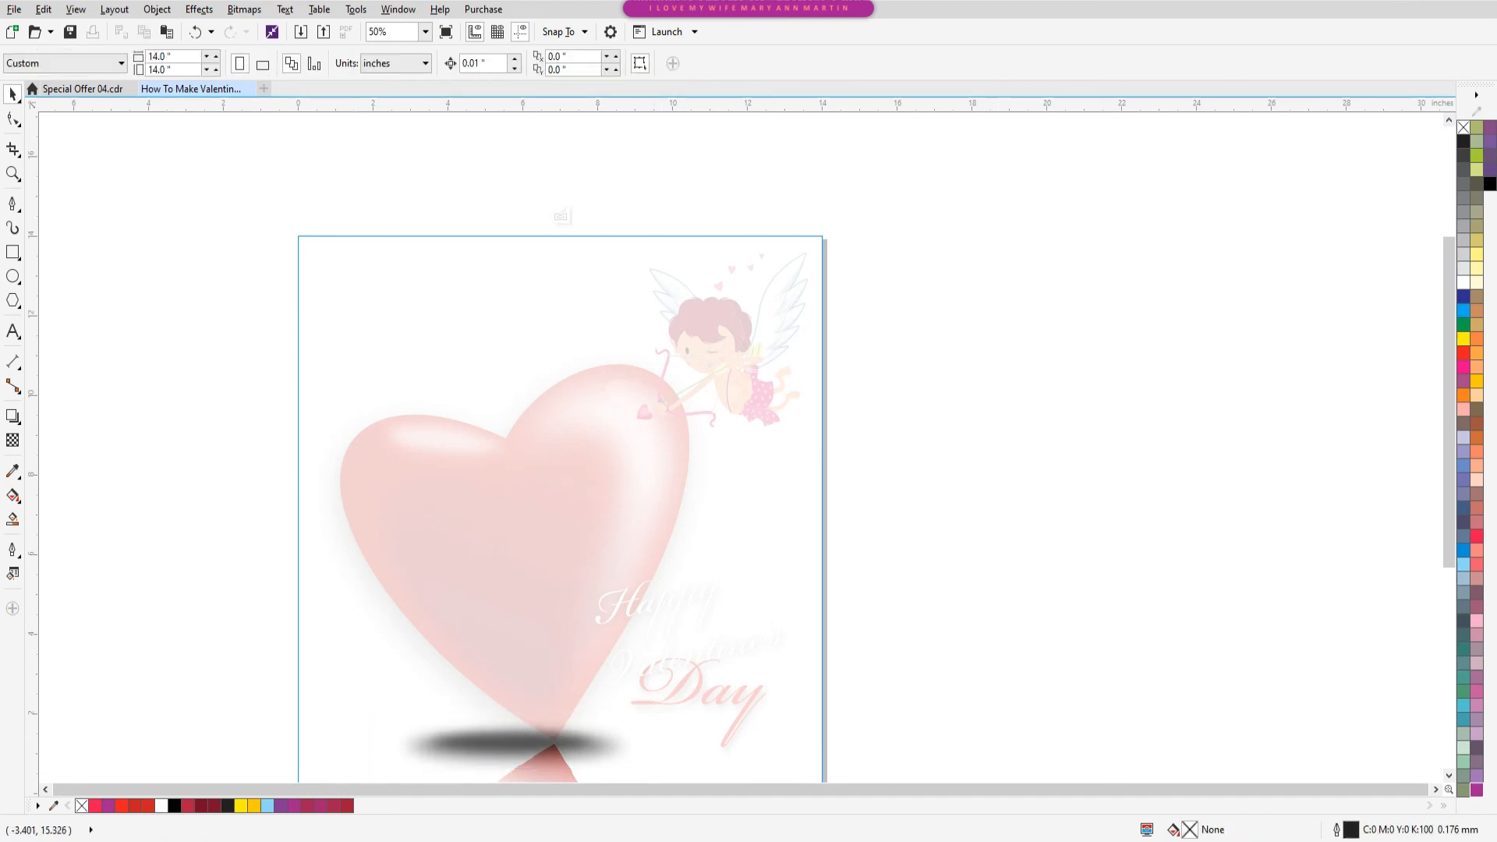
pyautogui.rightClick(414, 272)
pyautogui.click(371, 164)
pyautogui.rightClick(370, 159)
pyautogui.rightClick(547, 746)
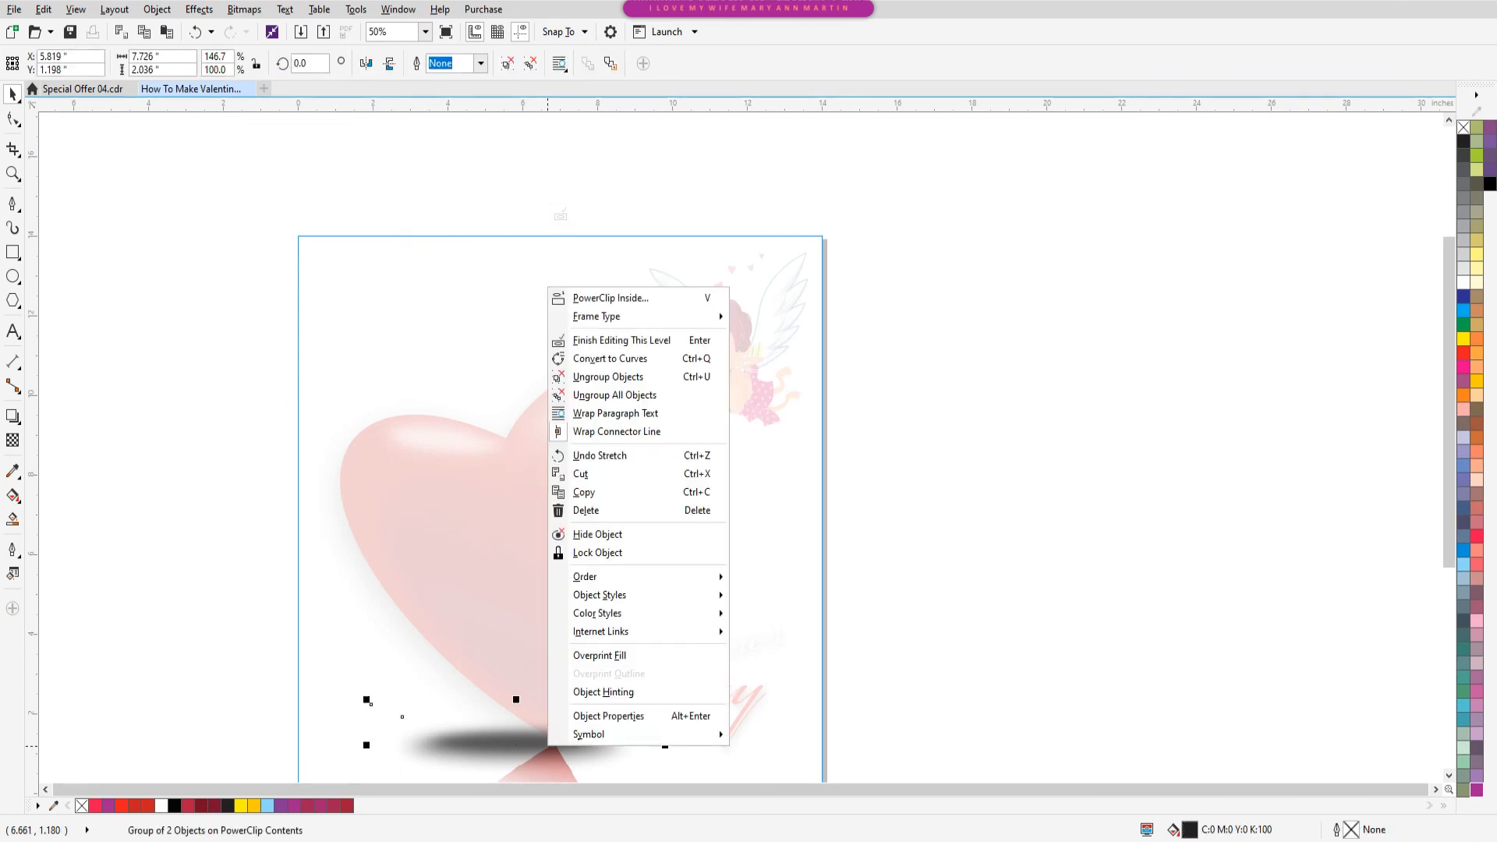
pyautogui.click(622, 340)
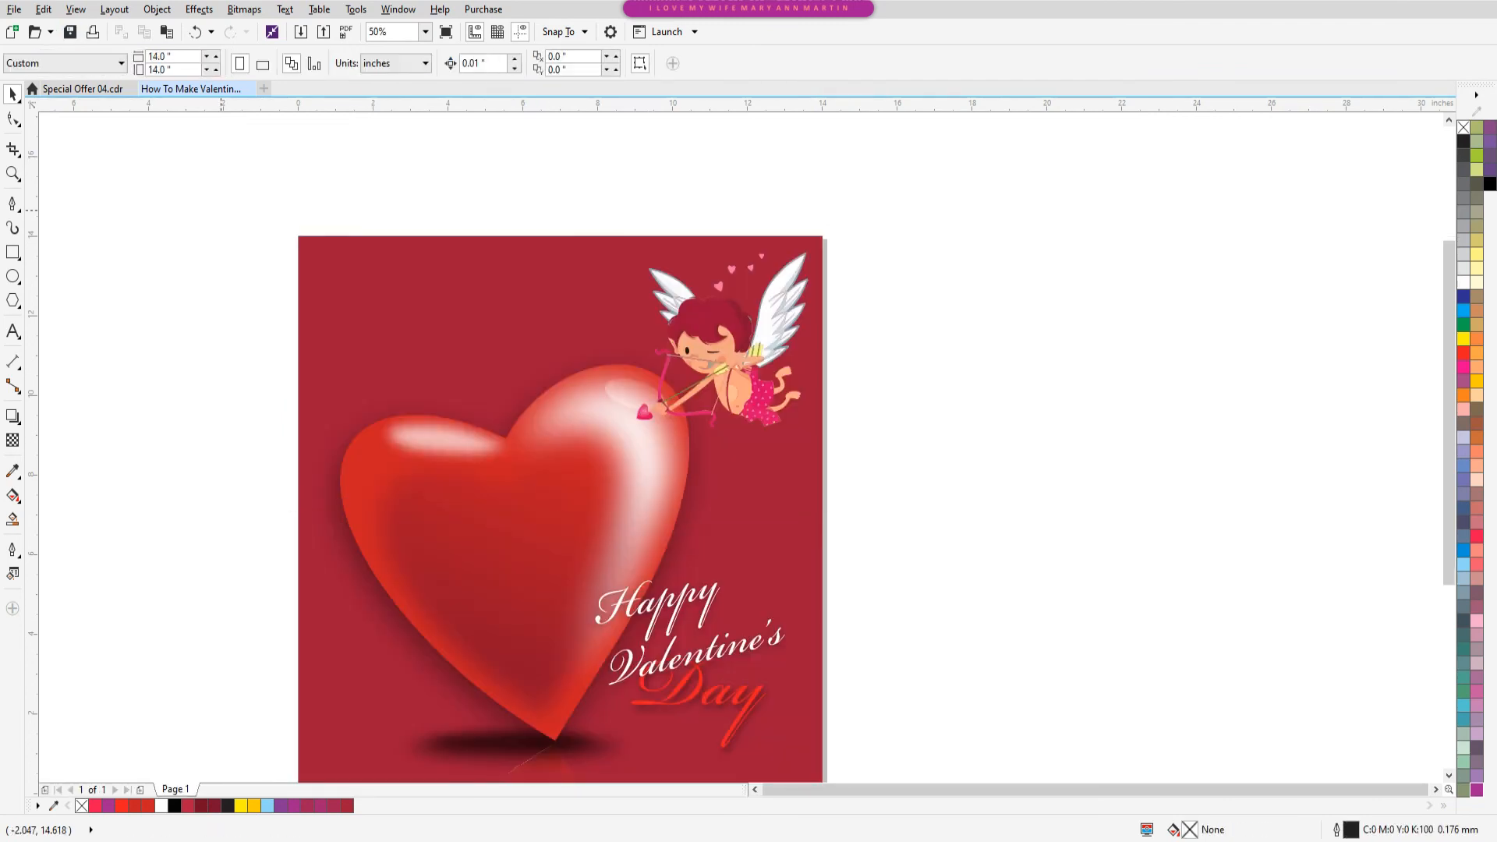
# - Save the Valentine card document
pyautogui.hotkey('ctrl', 's')
pyautogui.click(13, 173)
pyautogui.press('F3')
pyautogui.moveTo(446, 315); pyautogui.dragTo(864, 684)
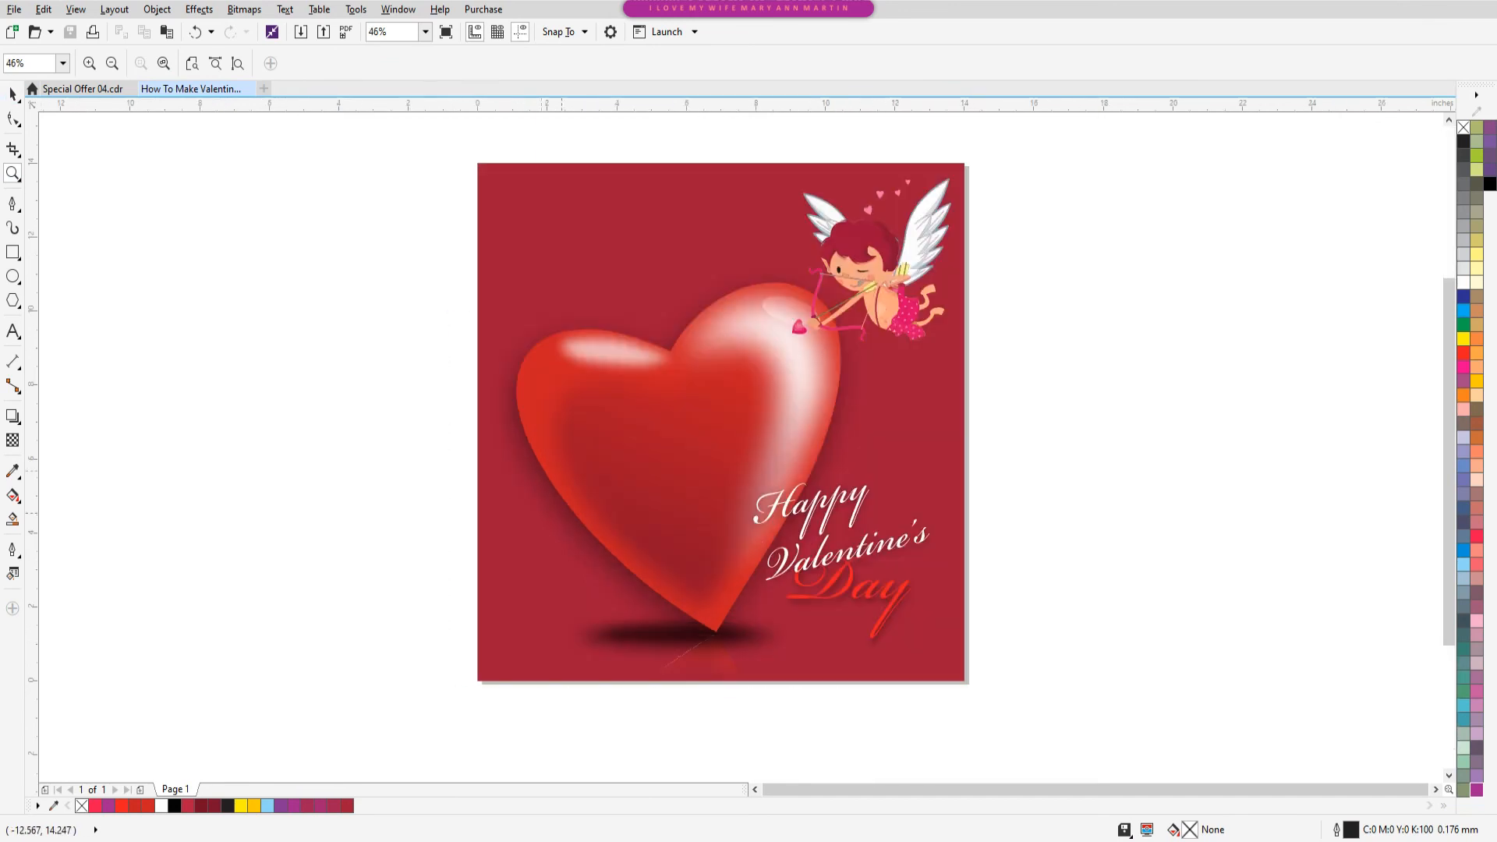
pyautogui.click(13, 94)
pyautogui.click(708, 840)
pyautogui.moveTo(669, 840)
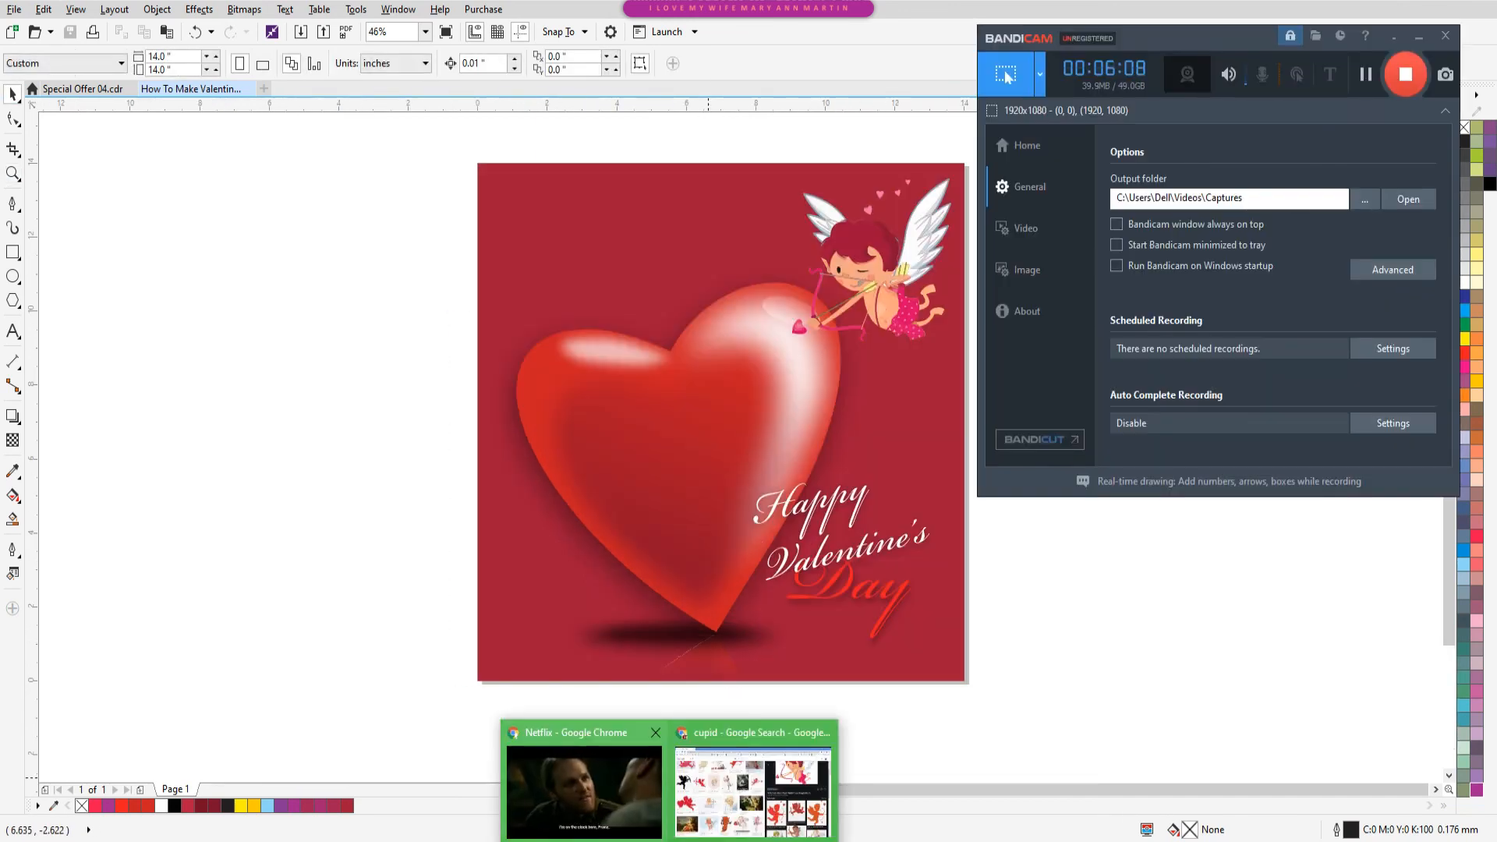
pyautogui.click(753, 792)
pyautogui.moveTo(181, 92); pyautogui.dragTo(77, 92)
pyautogui.write('happy val')
pyautogui.press('BackSpace')
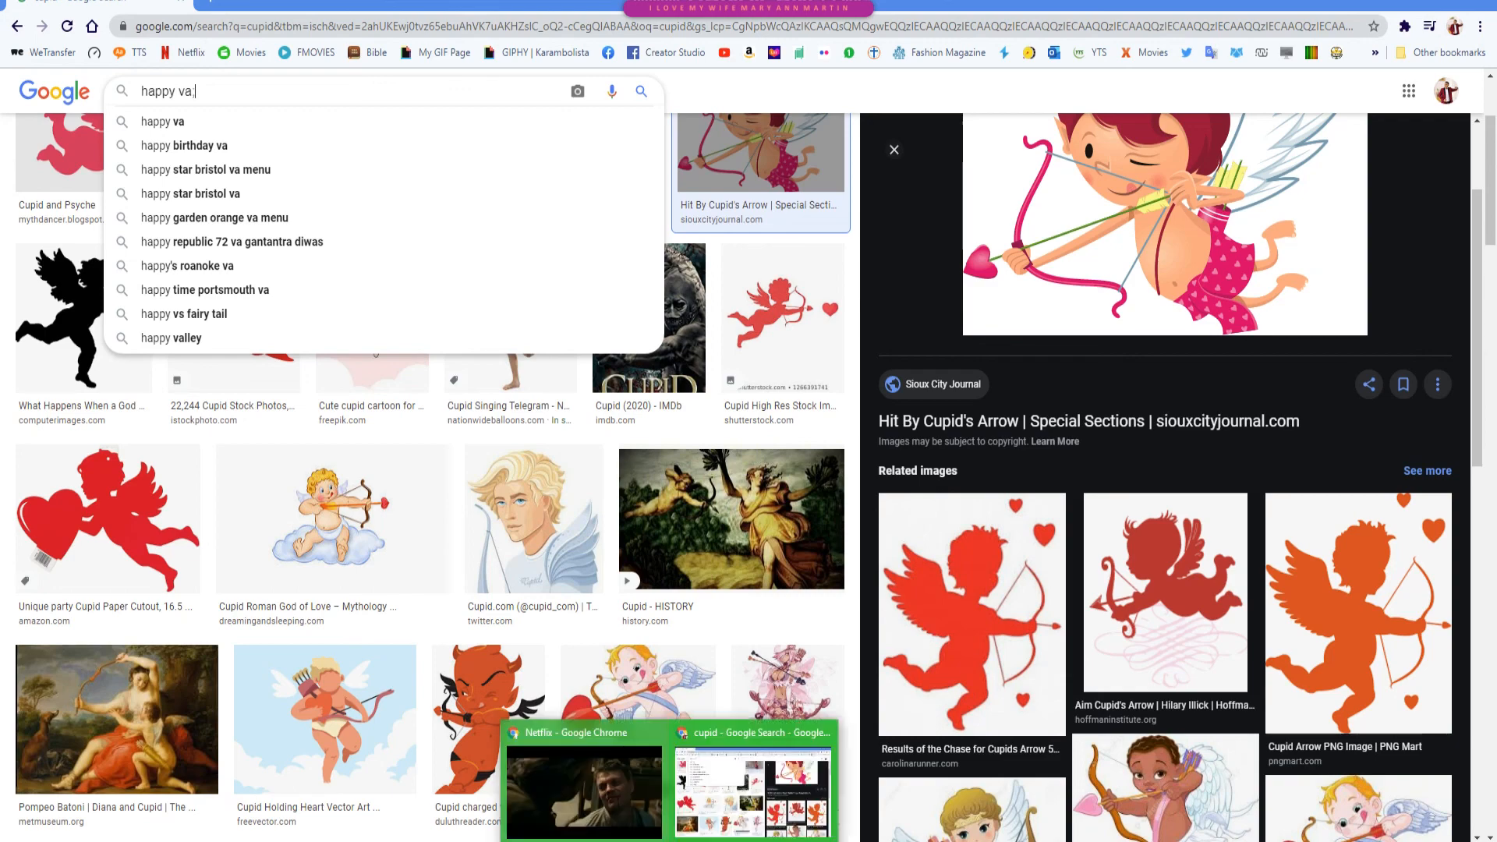
pyautogui.moveTo(479, 837)
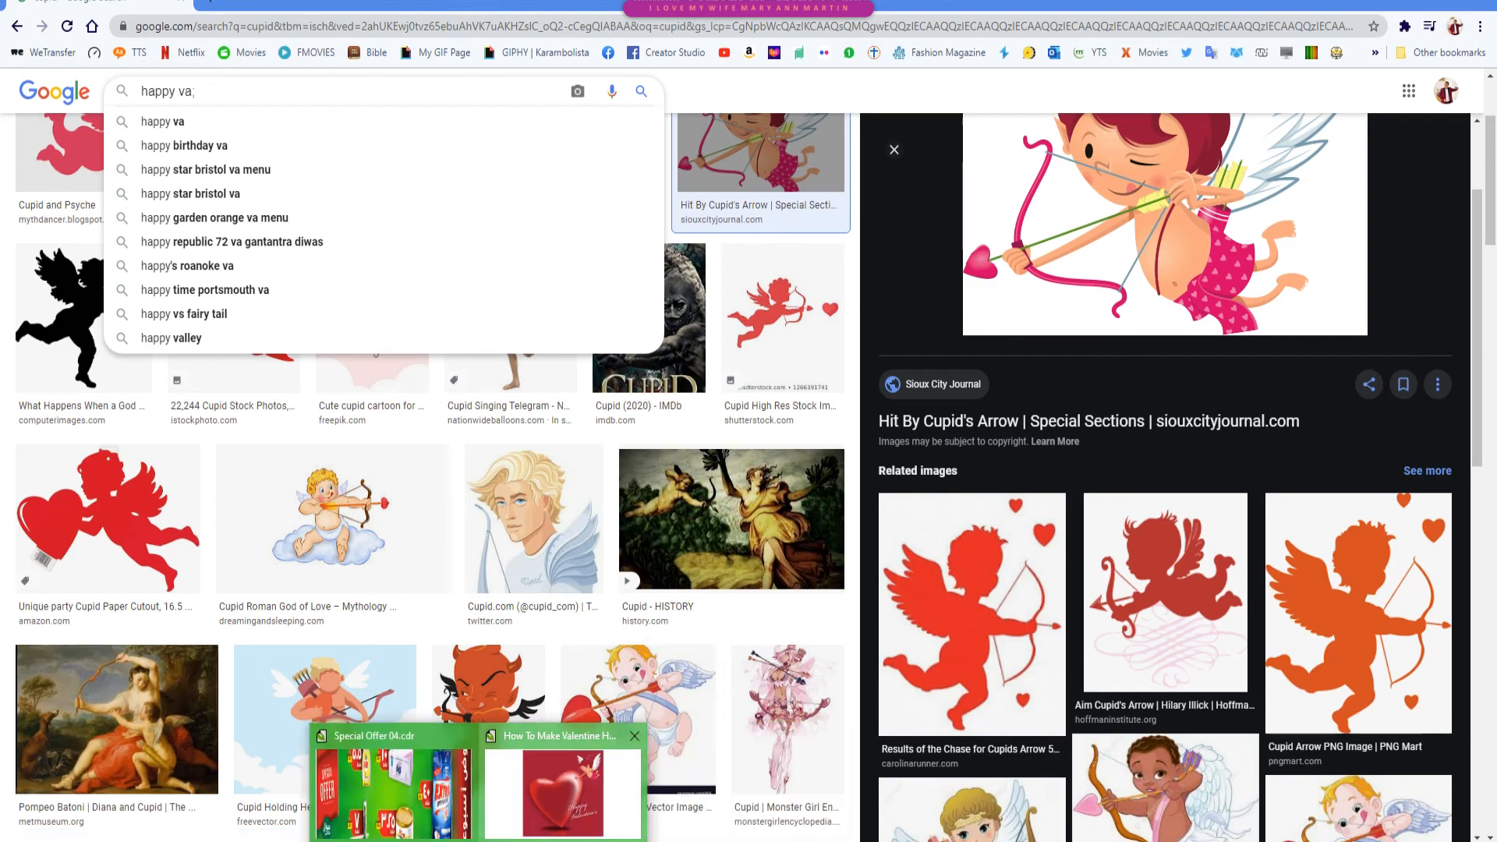
pyautogui.click(564, 790)
# - Preview the complete Valentine card full screen and close the preview
pyautogui.click(12, 173)
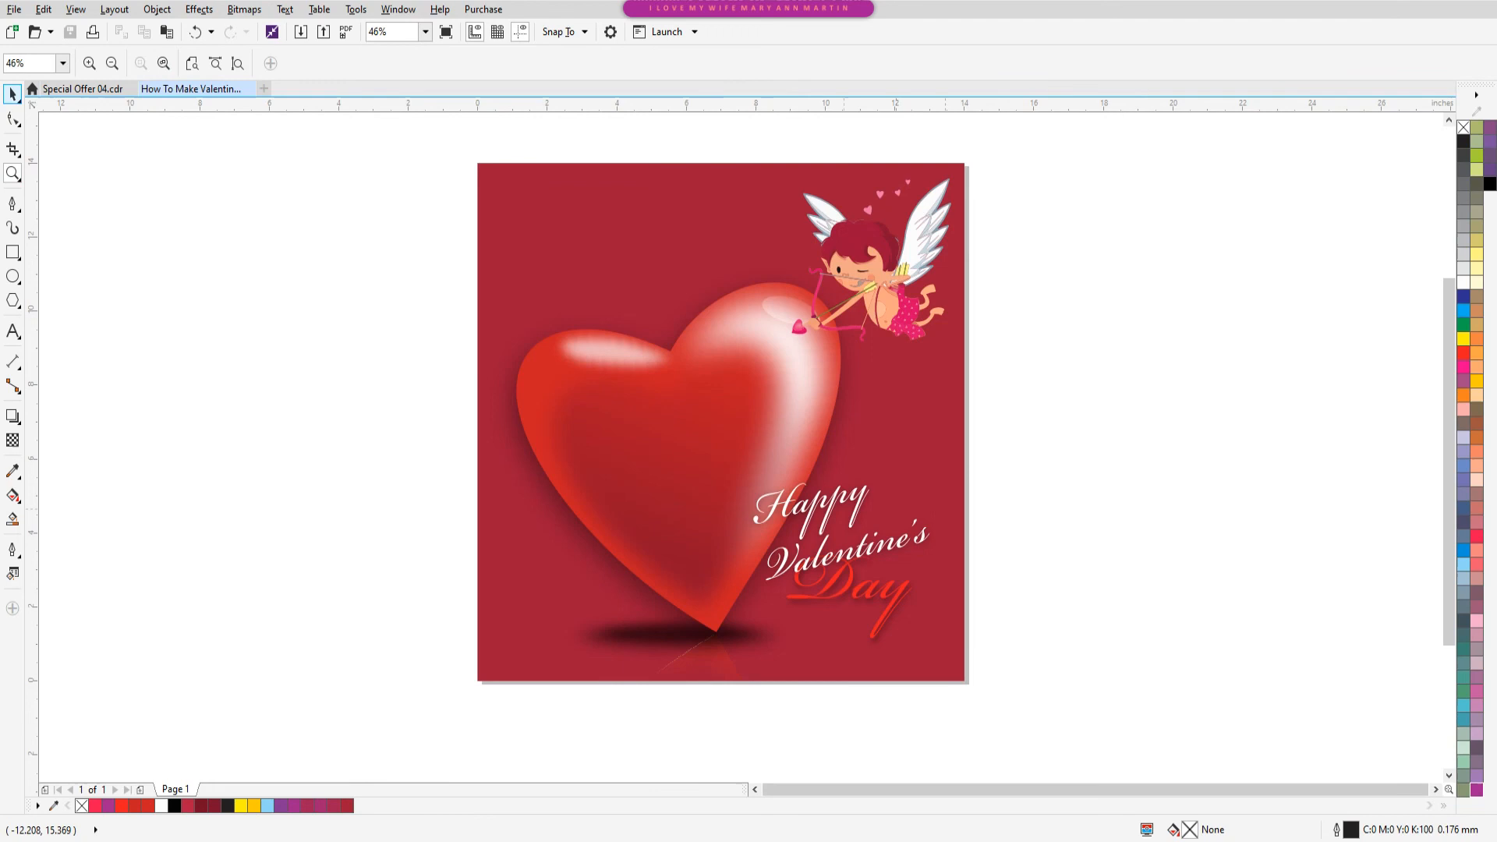
pyautogui.press('space')
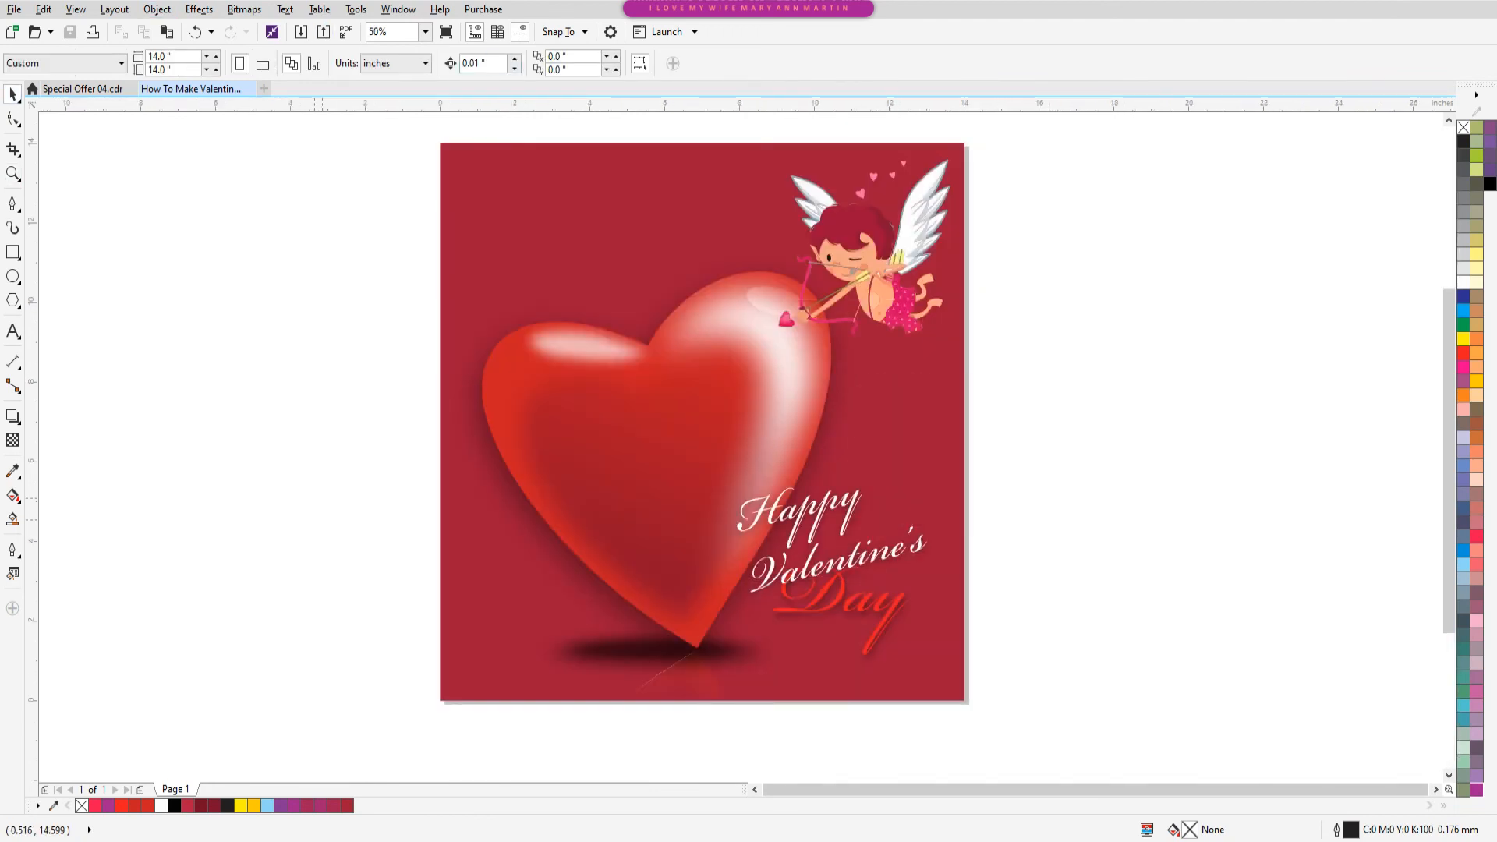
pyautogui.press('F4')
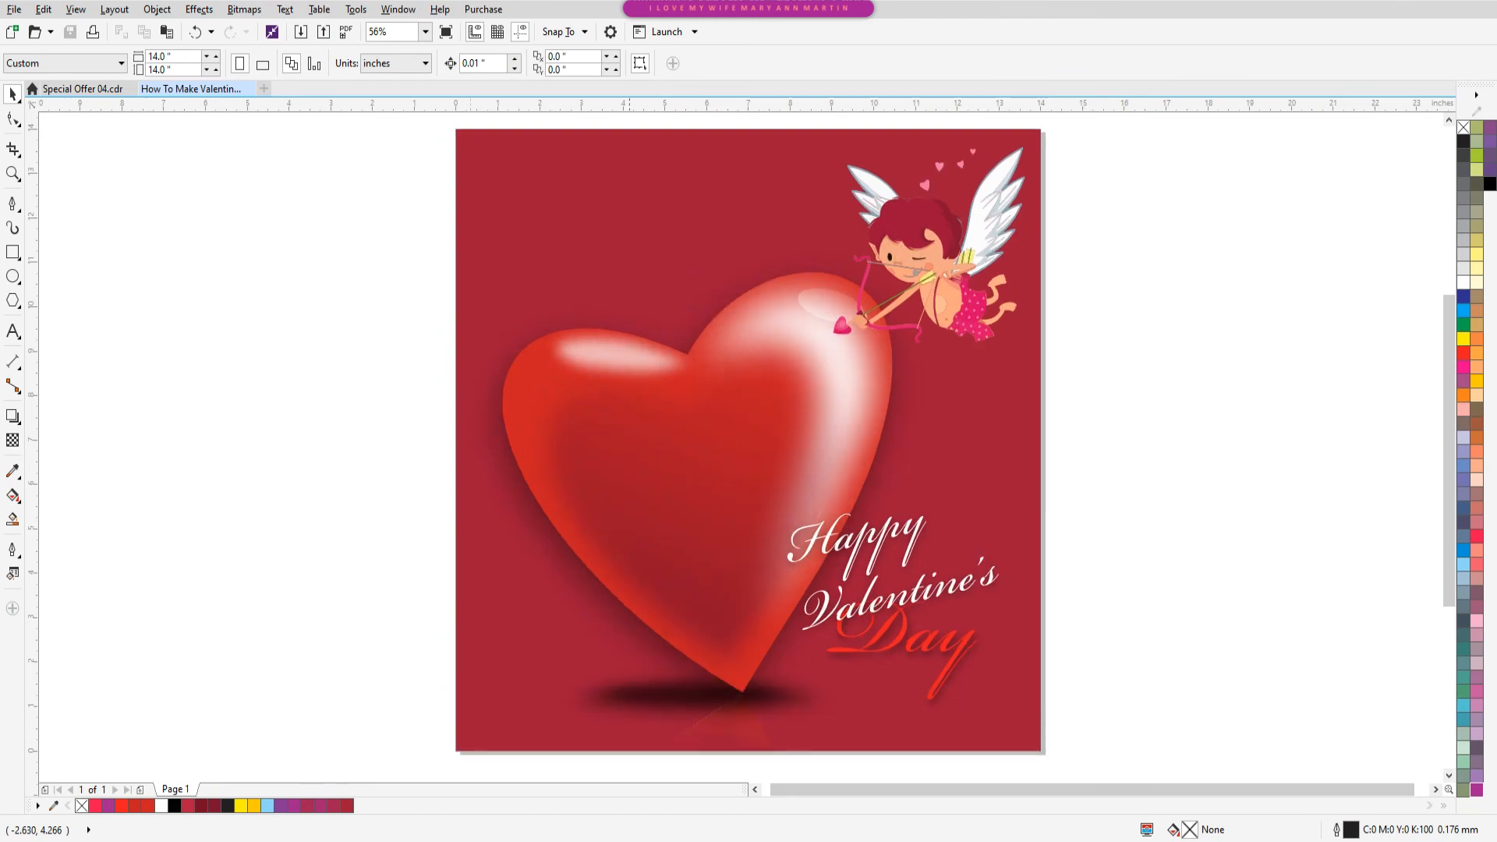
pyautogui.click(319, 10)
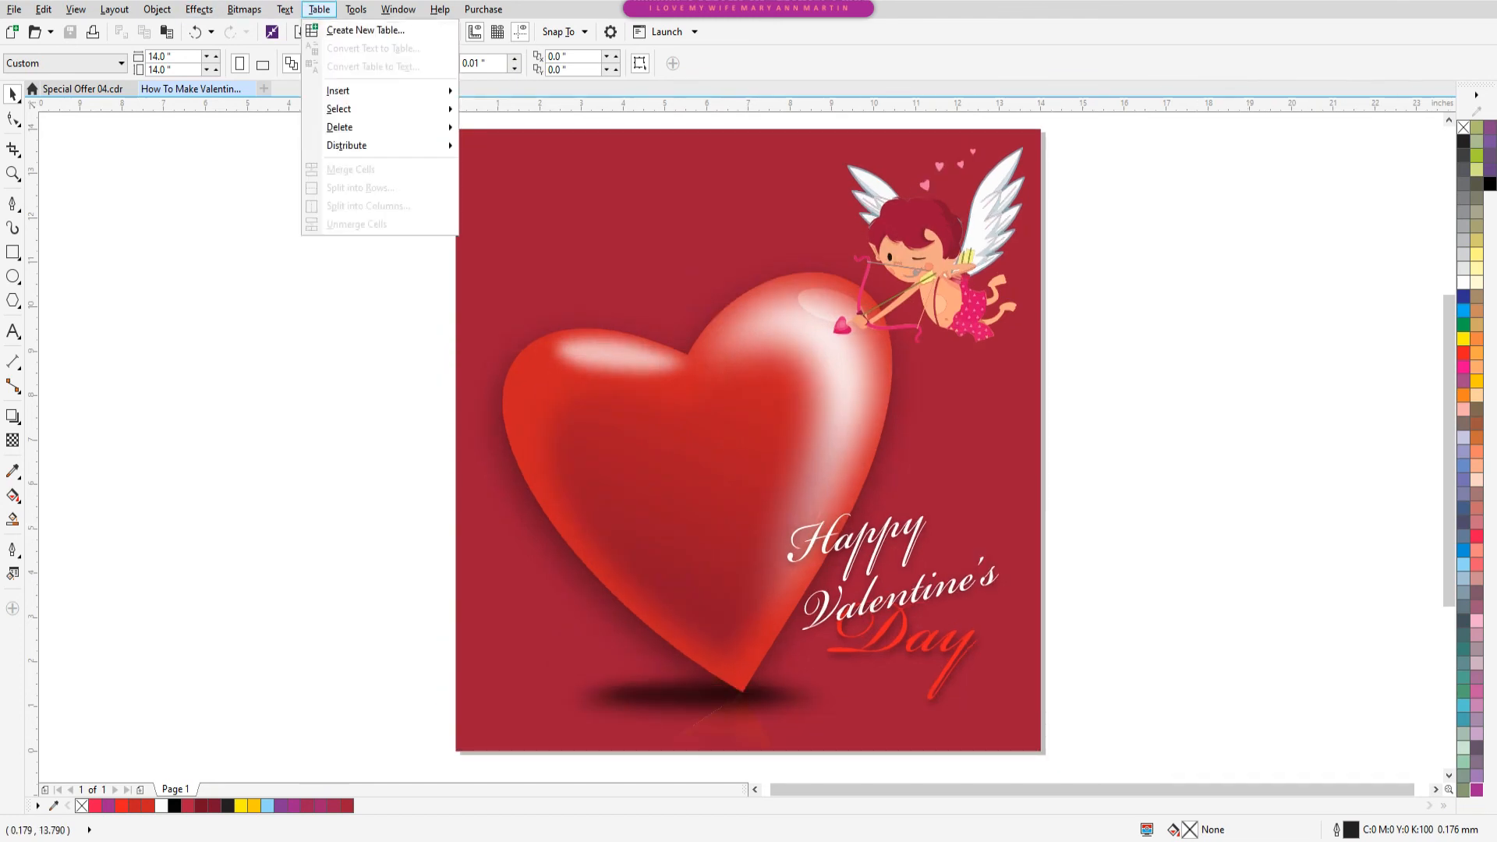
pyautogui.moveTo(115, 10)
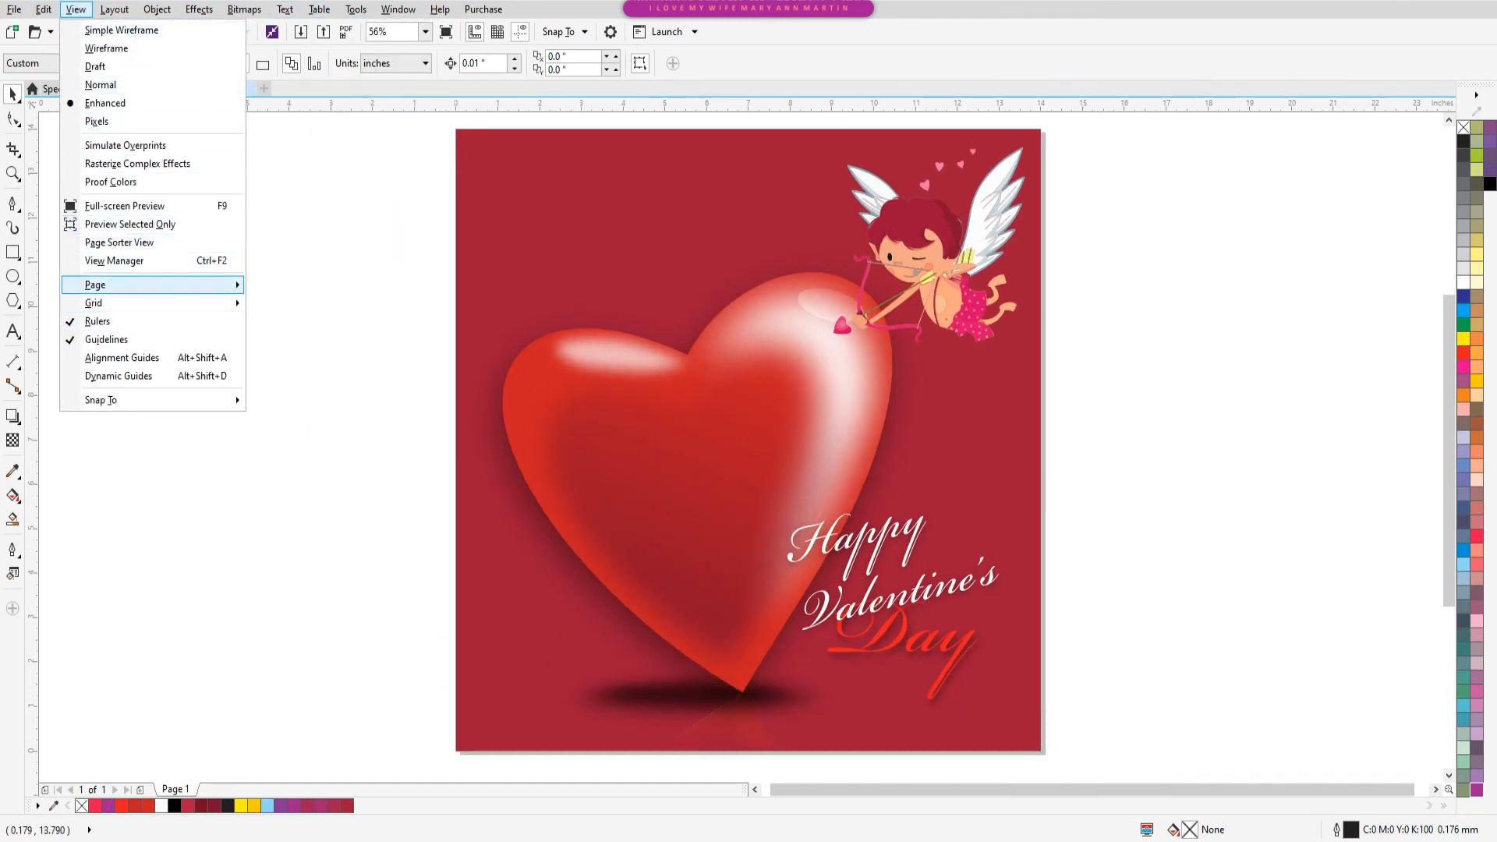
pyautogui.click(125, 206)
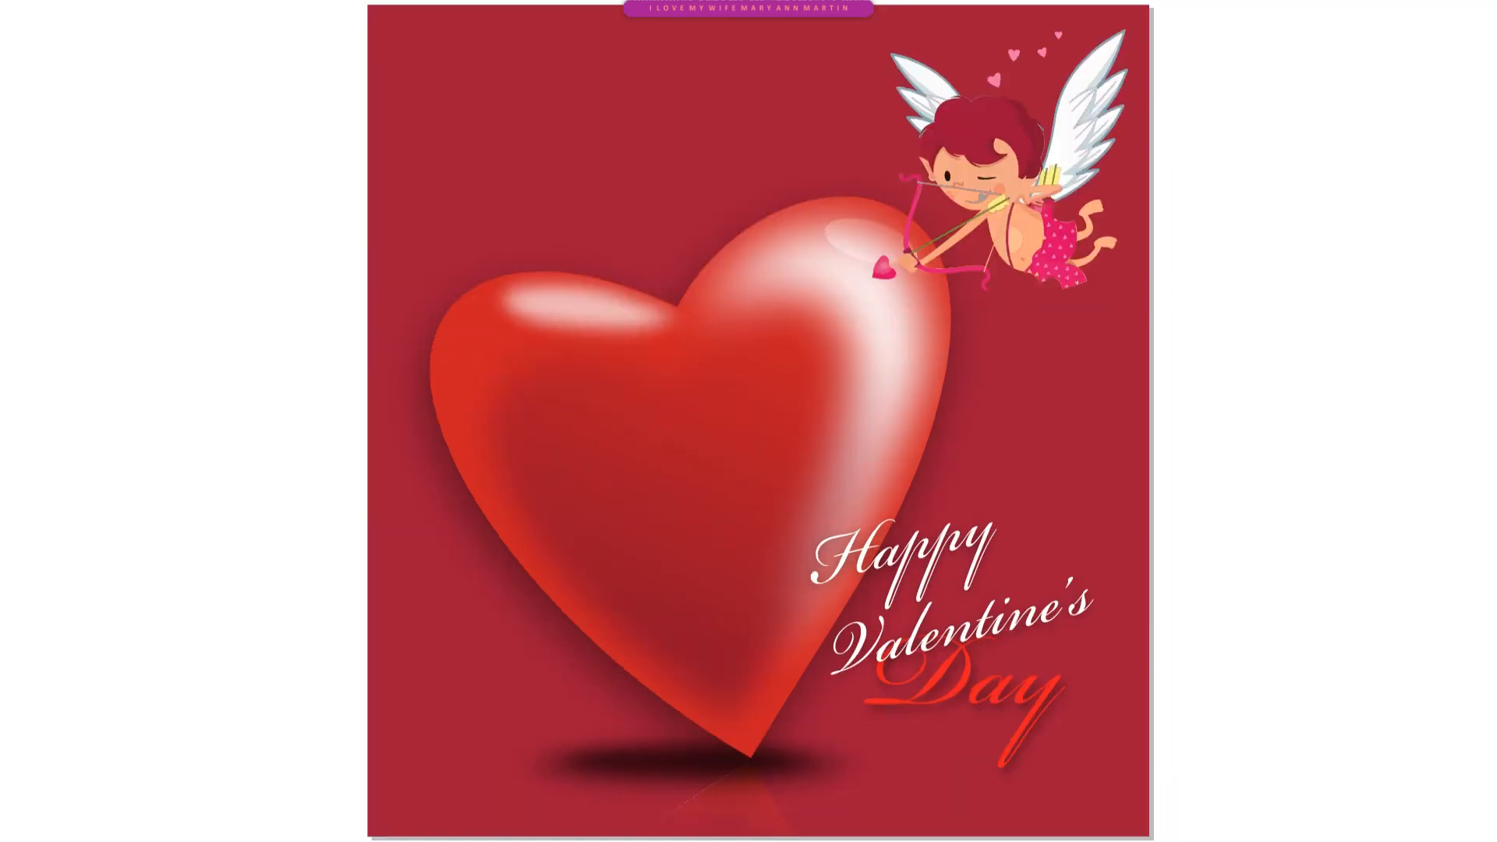
pyautogui.press('Escape')
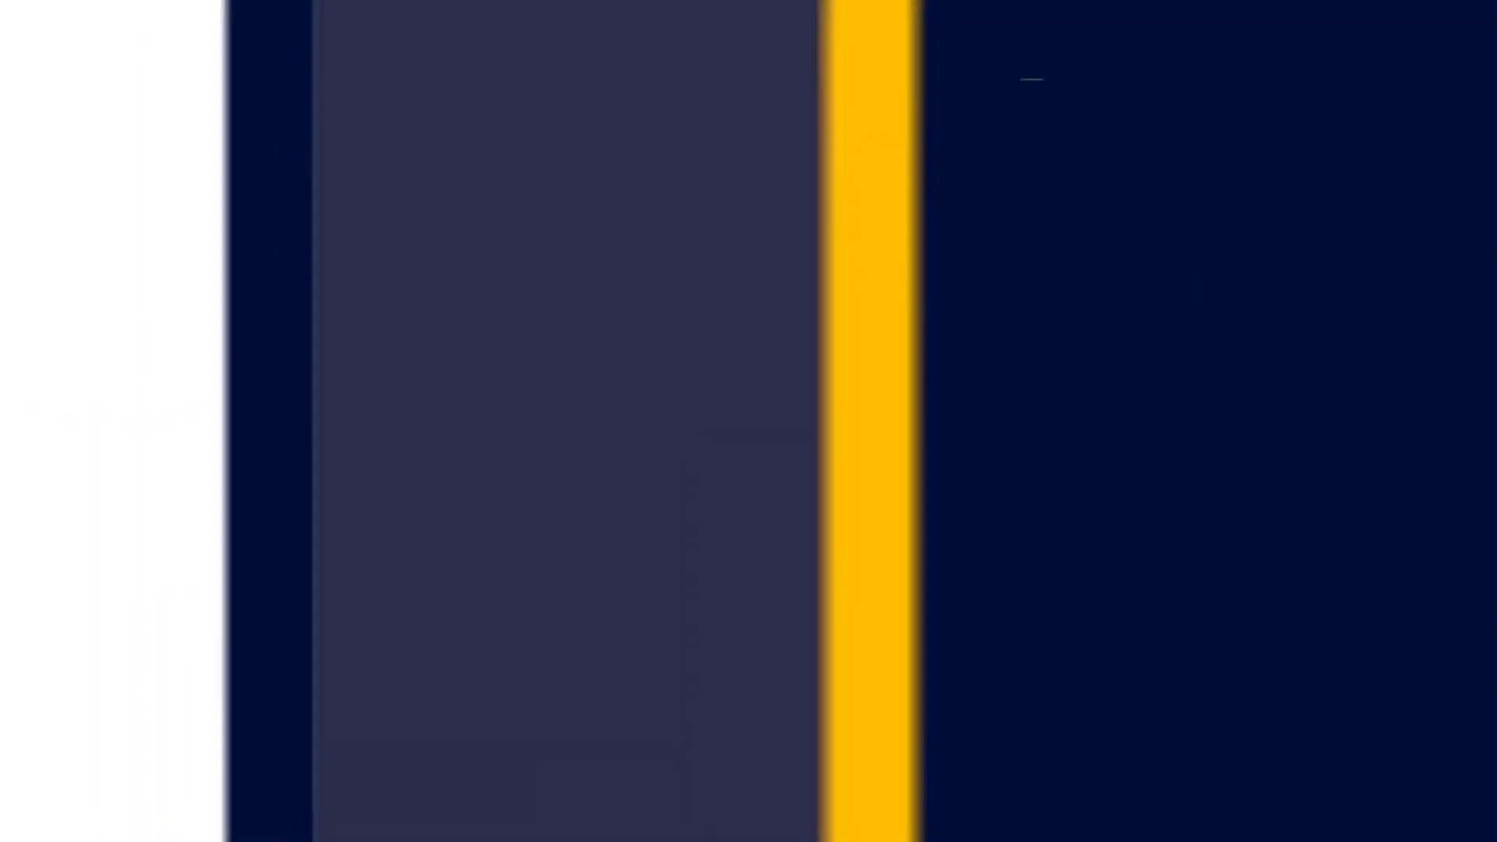